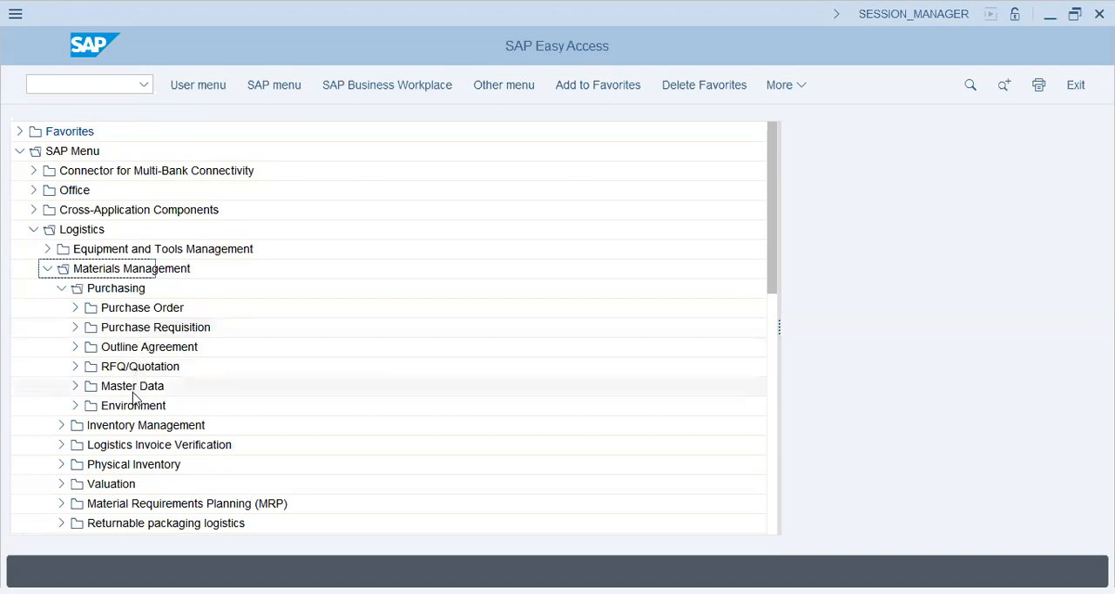
Open the MEQ1 - Maintain transaction for quota arrangements under the purchasing master data.
{"action": "left_click", "coordinate": [75, 406]}
{"action": "left_click", "coordinate": [150, 427]}
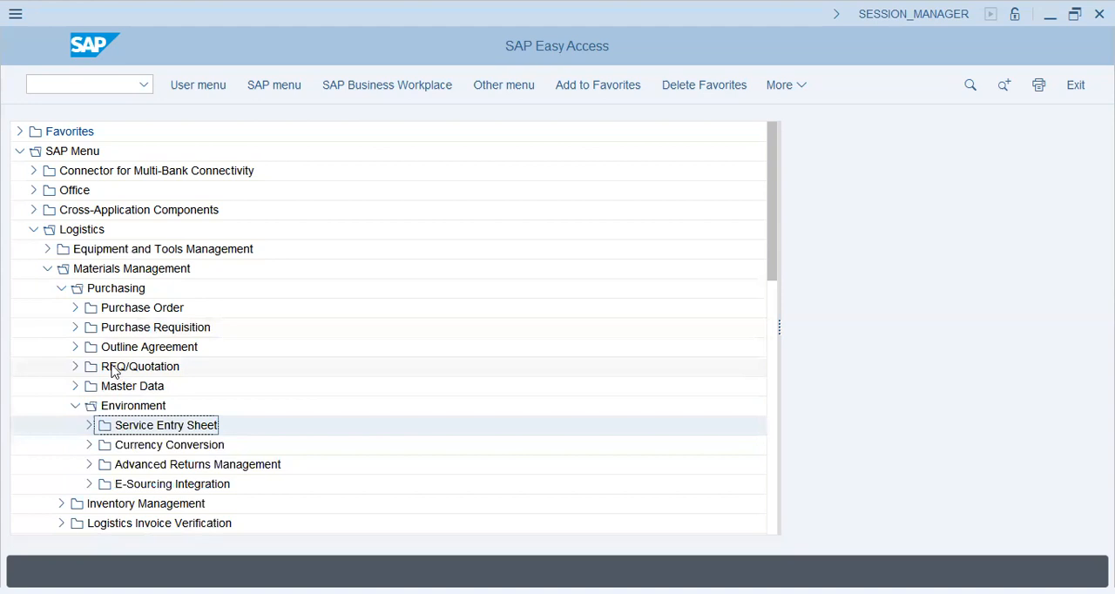
{"action": "left_click", "coordinate": [75, 366]}
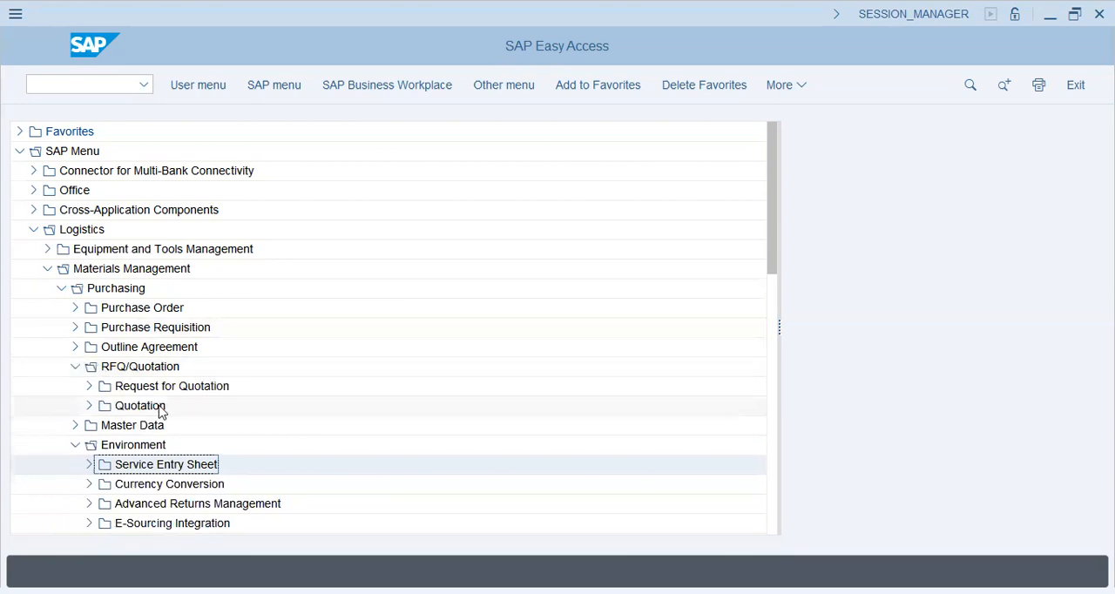
{"action": "left_click", "coordinate": [137, 407]}
{"action": "left_click", "coordinate": [75, 425]}
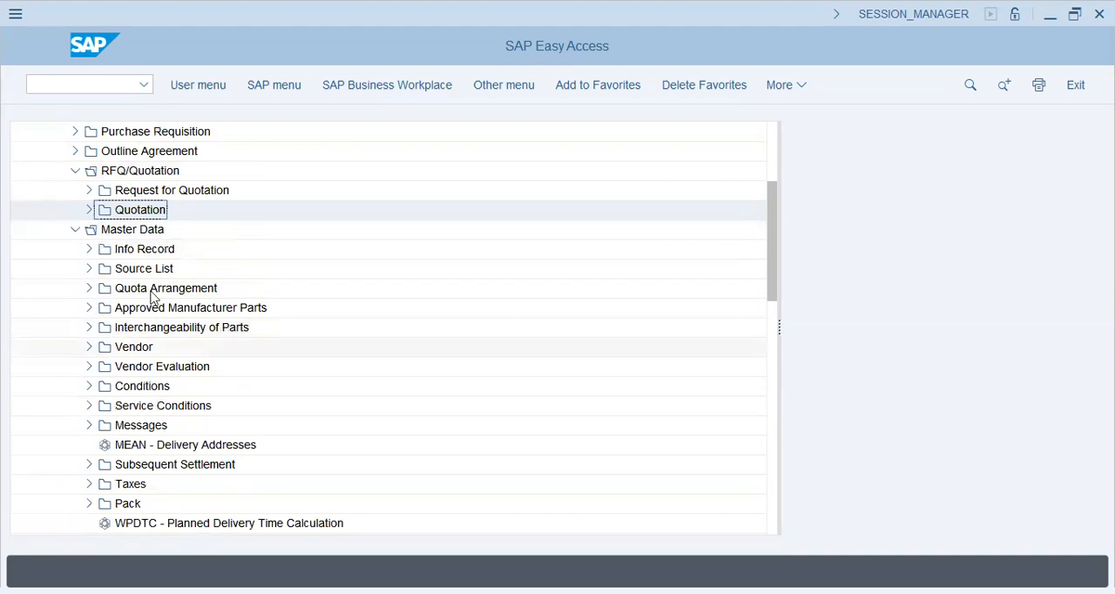
{"action": "left_click", "coordinate": [131, 328]}
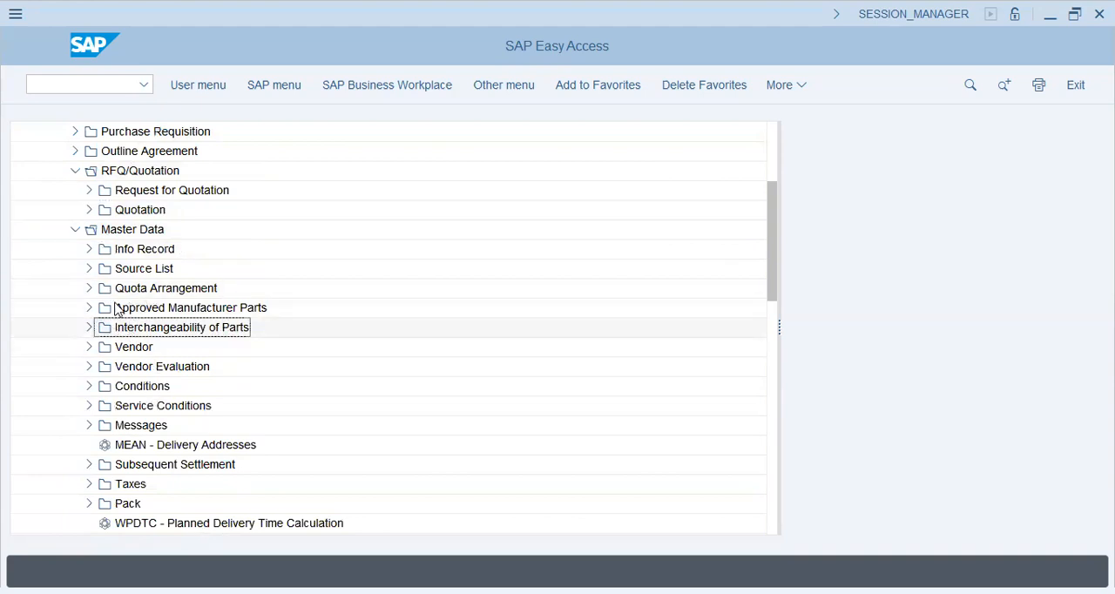
{"action": "left_click", "coordinate": [89, 288]}
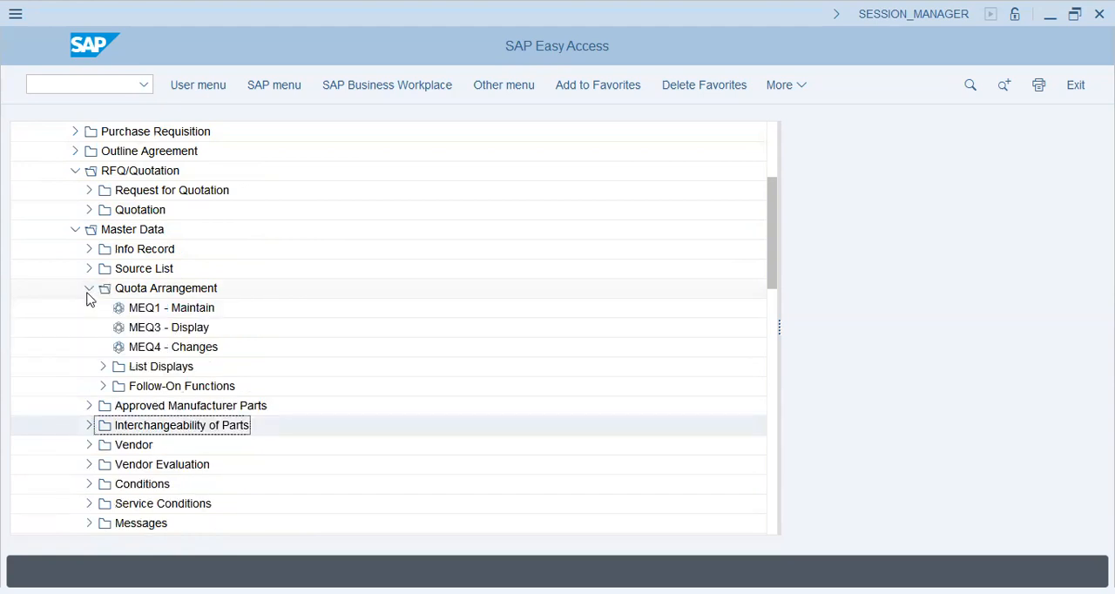
{"action": "double_click", "coordinate": [144, 309]}
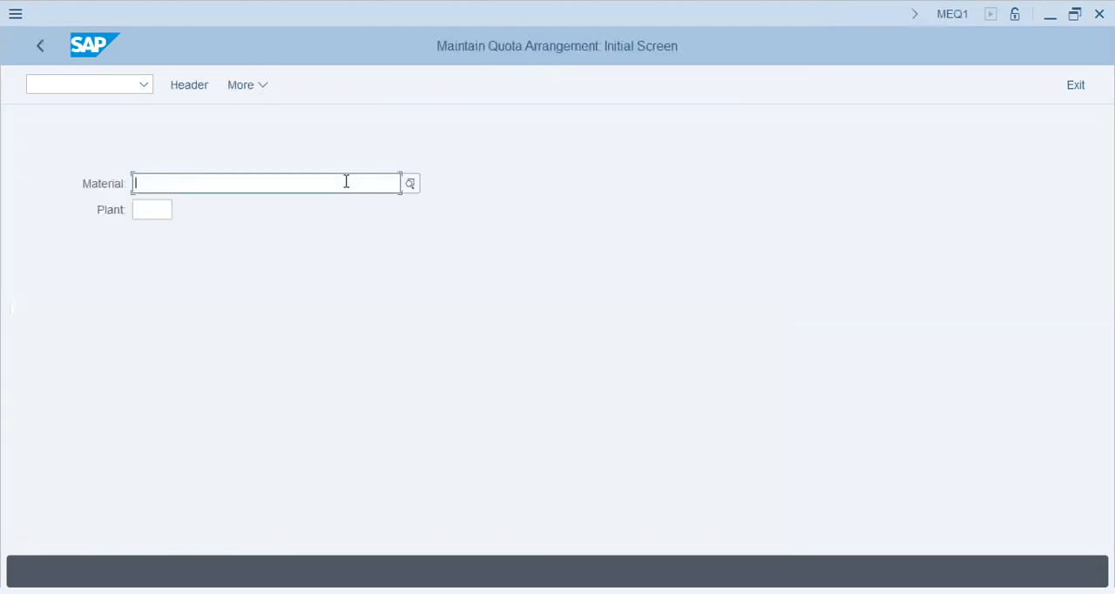
Open the quota arrangement periods for material 30000 in plant AA42.
{"action": "type", "text": "30000"}
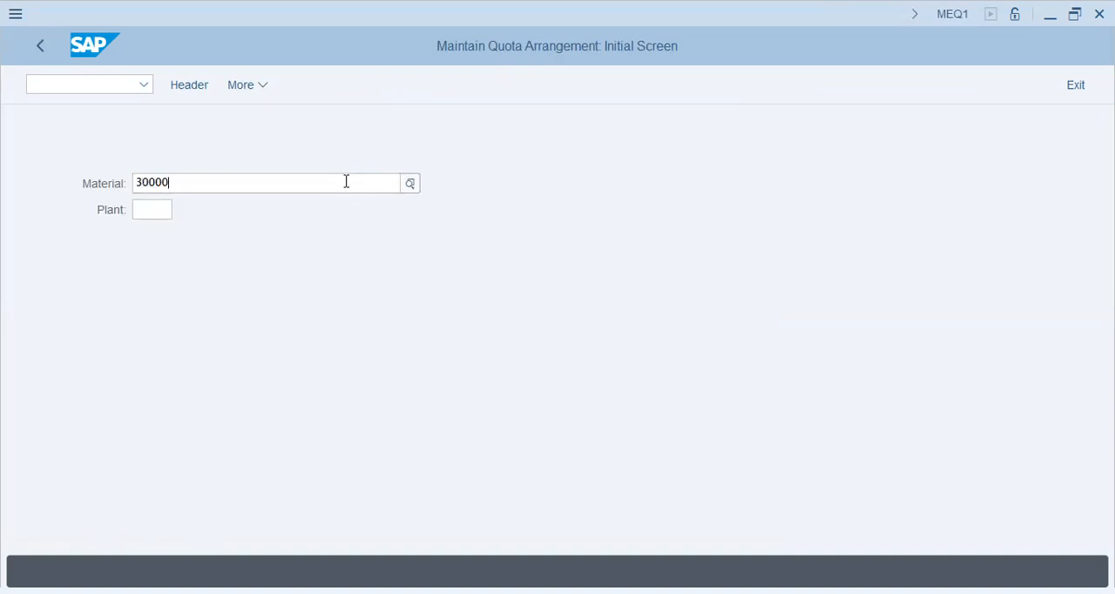
{"action": "key", "text": "Tab"}
{"action": "type", "text": "aa42"}
{"action": "key", "text": "Return"}
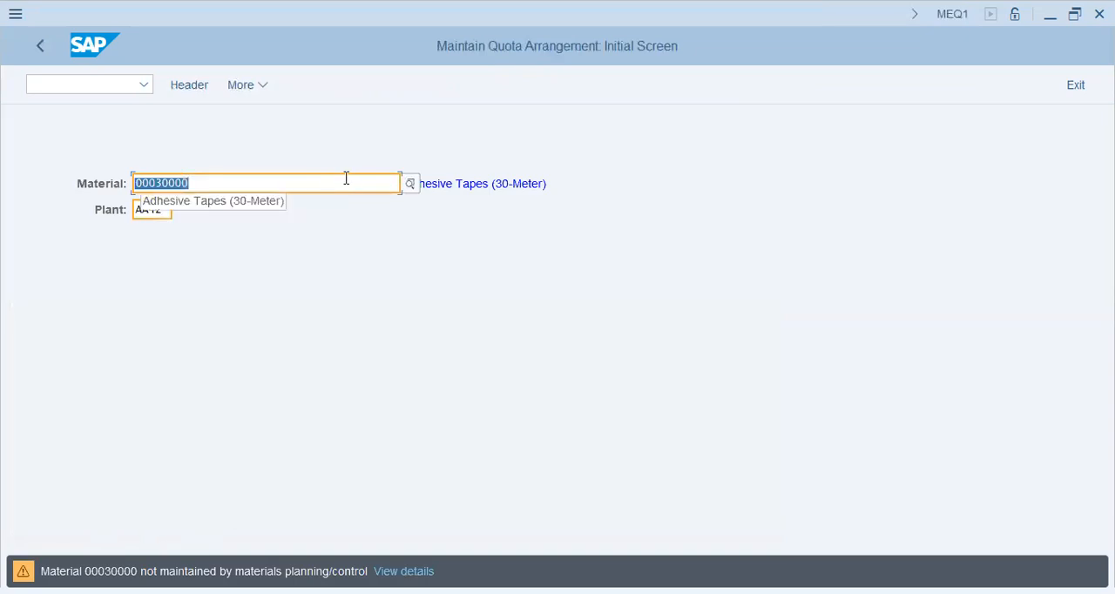
{"action": "key", "text": "Return"}
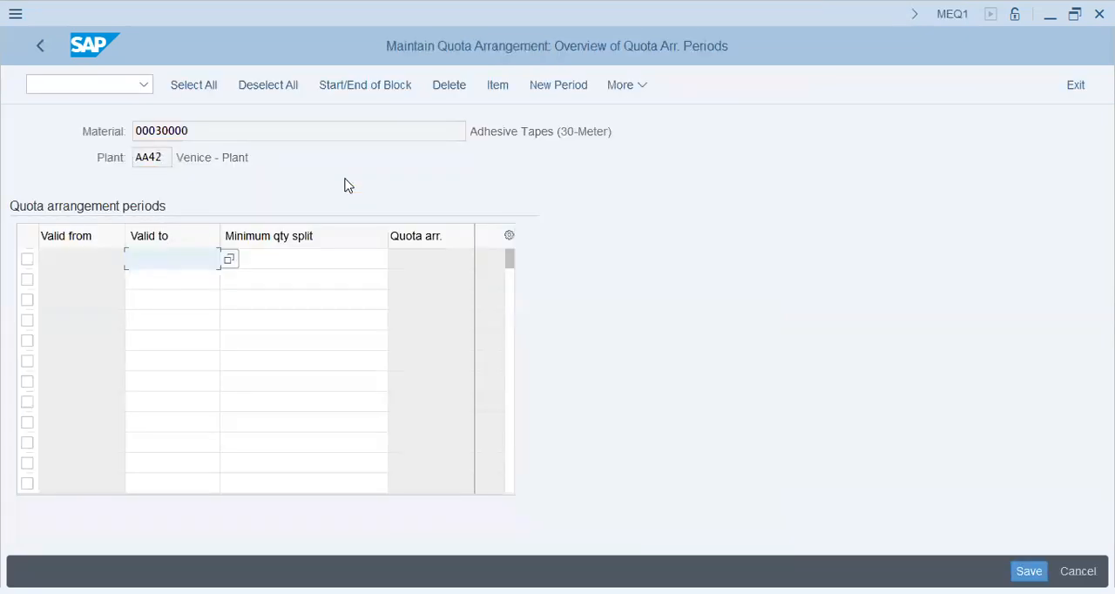
Add a quota arrangement period valid to 31.12.9999 with a minimum split quantity of 300.
{"action": "type", "text": "31.12.9999"}
{"action": "key", "text": "Tab"}
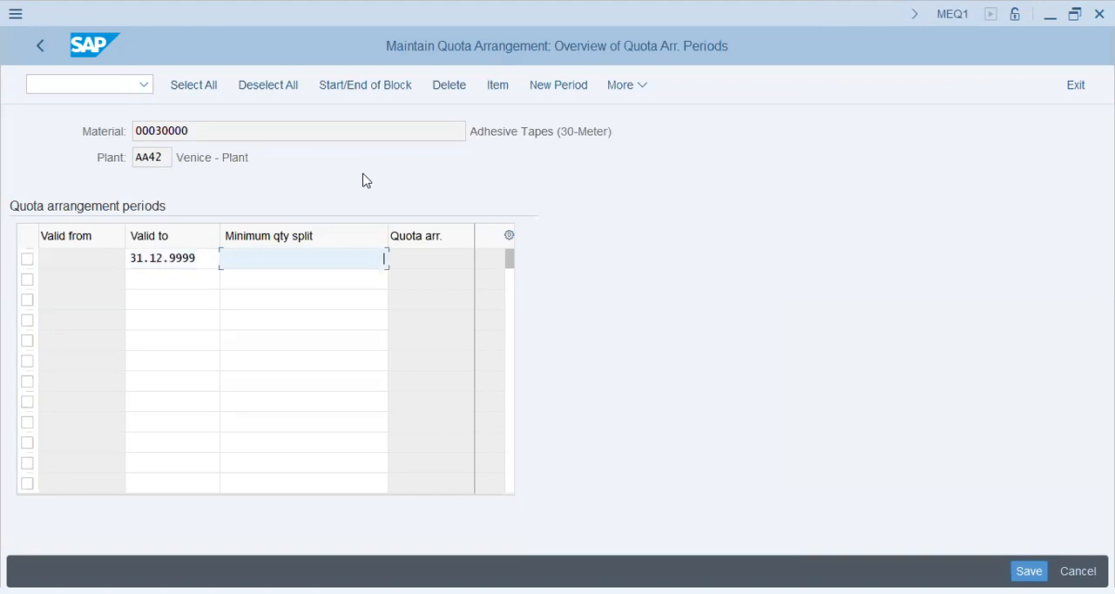
{"action": "key", "text": "F1"}
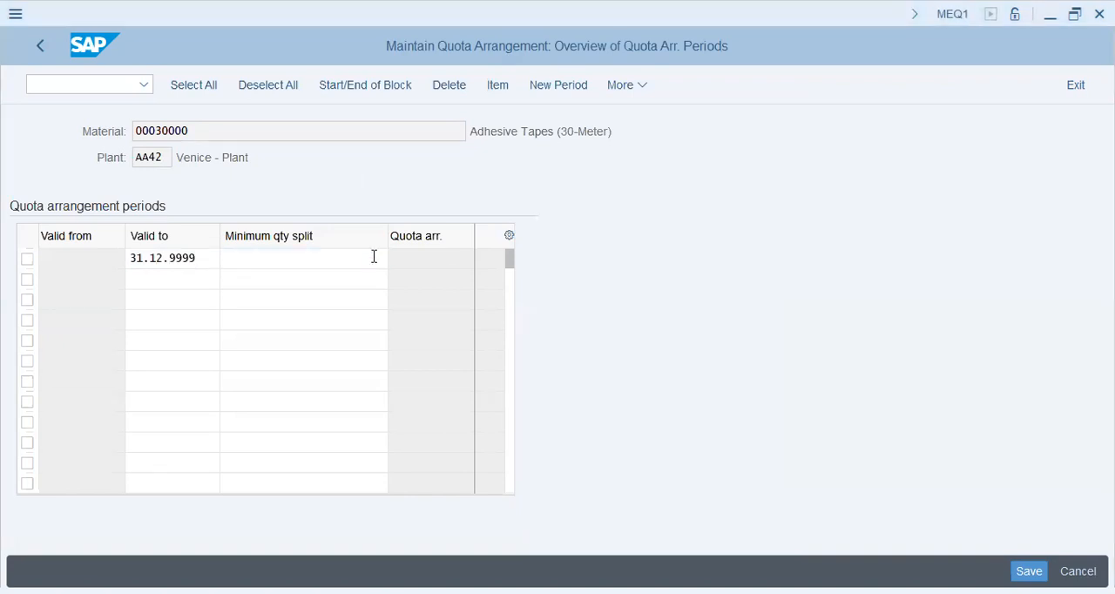
{"action": "left_click", "coordinate": [375, 258]}
{"action": "type", "text": "300"}
{"action": "key", "text": "Return"}
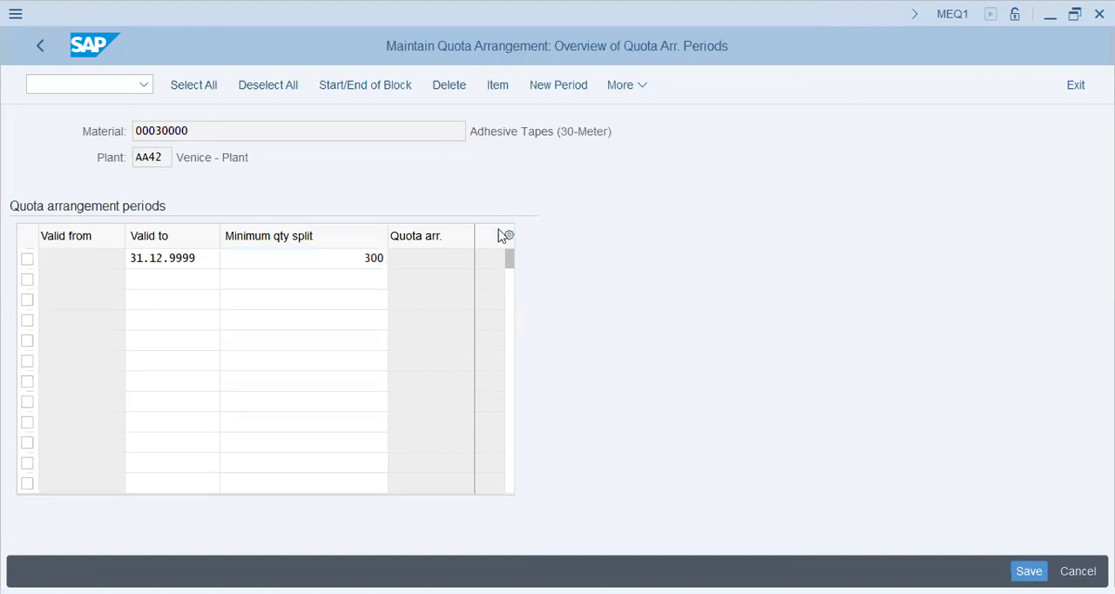
Review the minimum split quantity, save the quota arrangement and return to SAP Easy Access.
{"action": "left_click", "coordinate": [361, 298]}
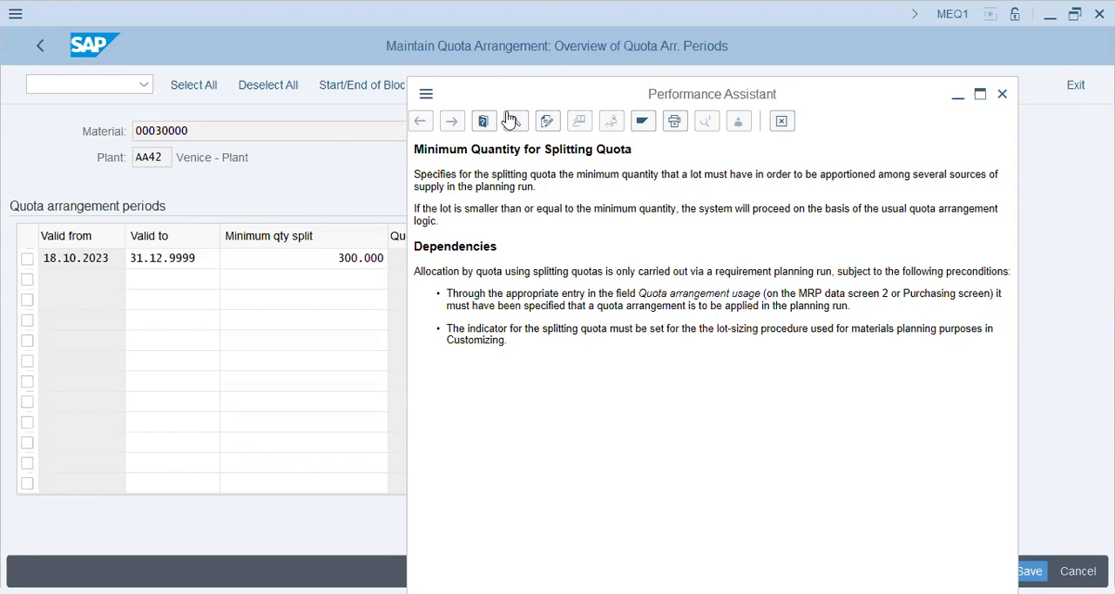
{"action": "left_click", "coordinate": [335, 257]}
{"action": "left_click_drag", "start_coordinate": [341, 248], "coordinate": [465, 253]}
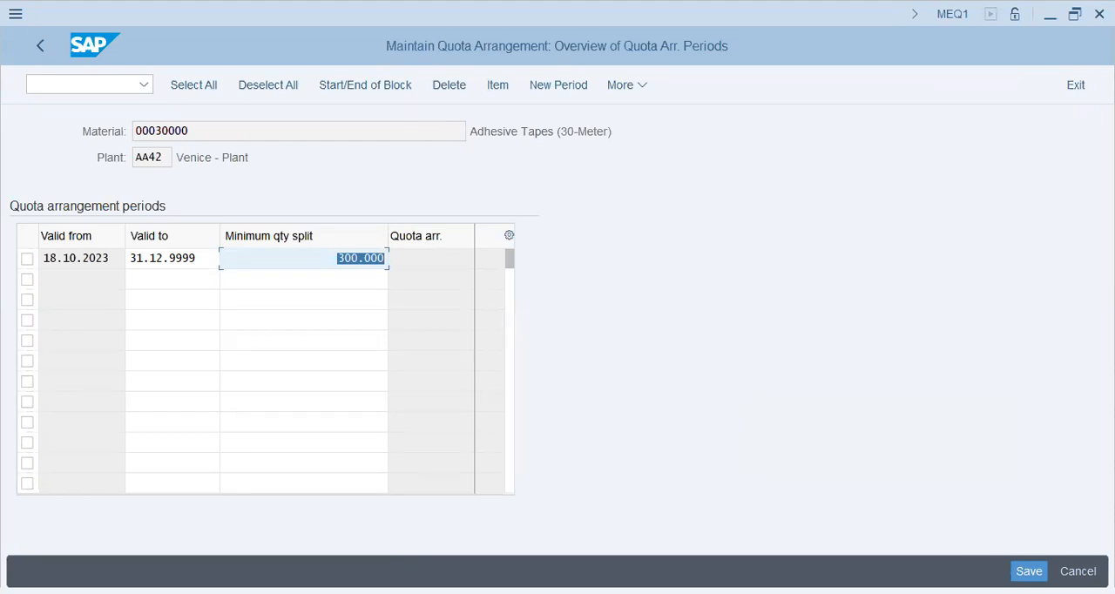
{"action": "left_click", "coordinate": [1029, 571]}
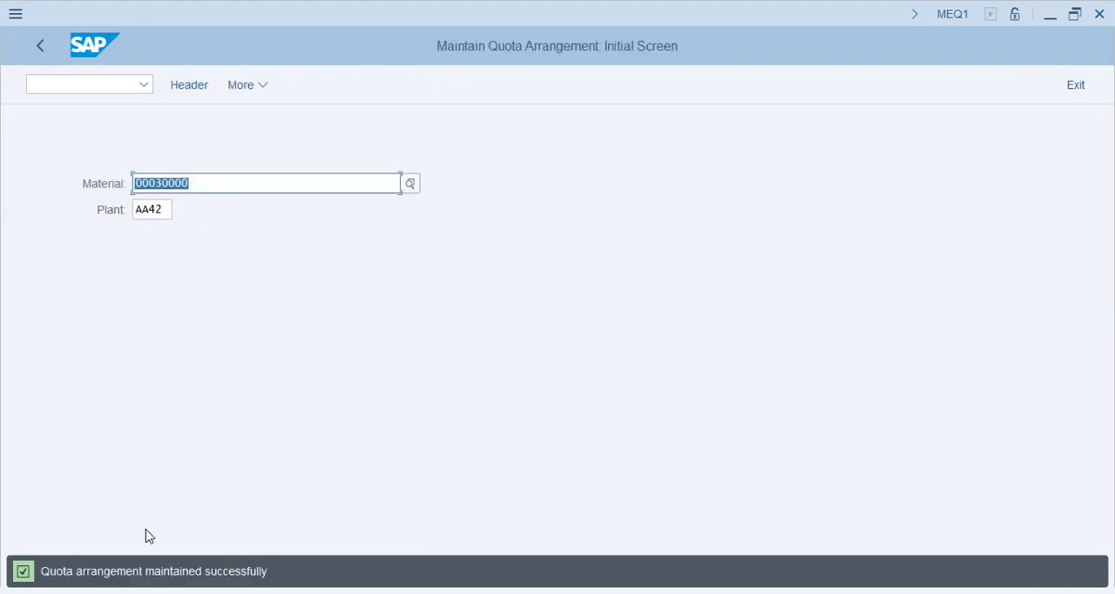
{"action": "left_click", "coordinate": [40, 41]}
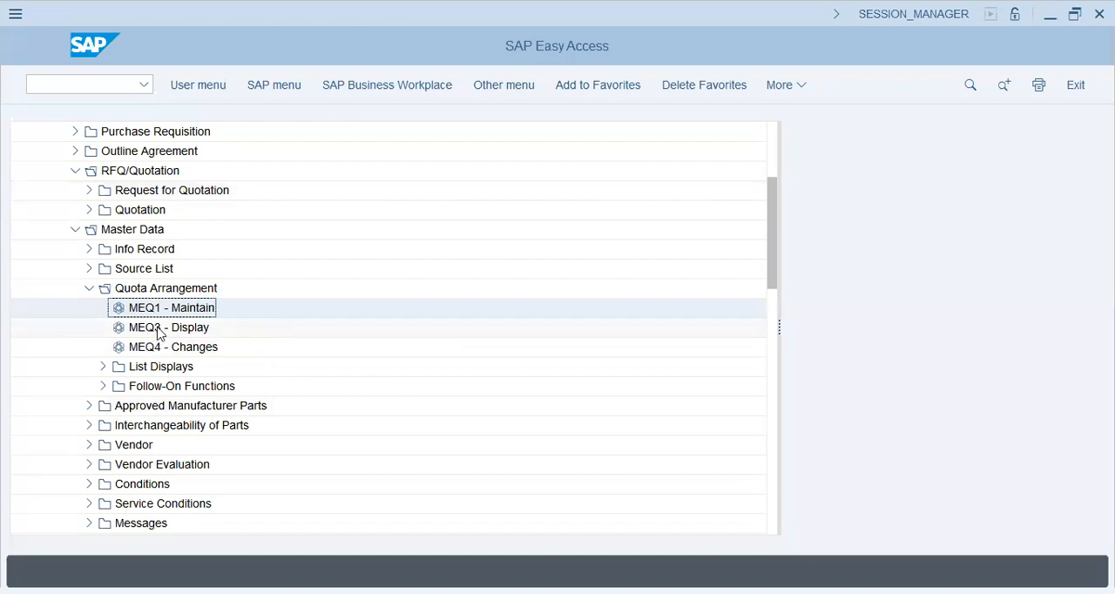
Run the MEQM quota arrangement list for material 00030000, examine its validity period and threshold quantity, and leave the report.
{"action": "left_click", "coordinate": [104, 367]}
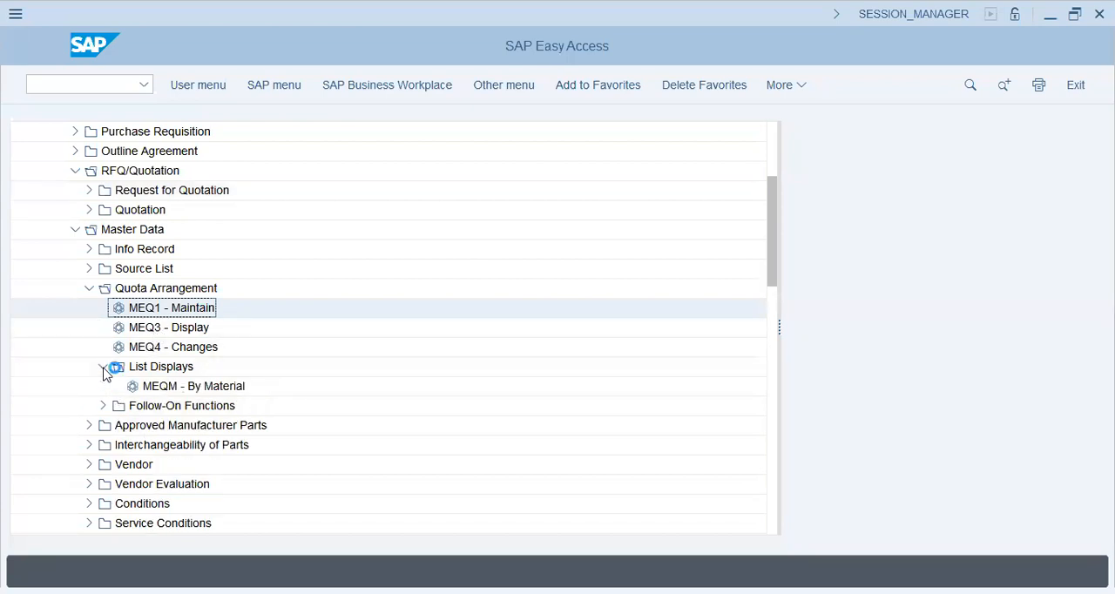
{"action": "double_click", "coordinate": [143, 386]}
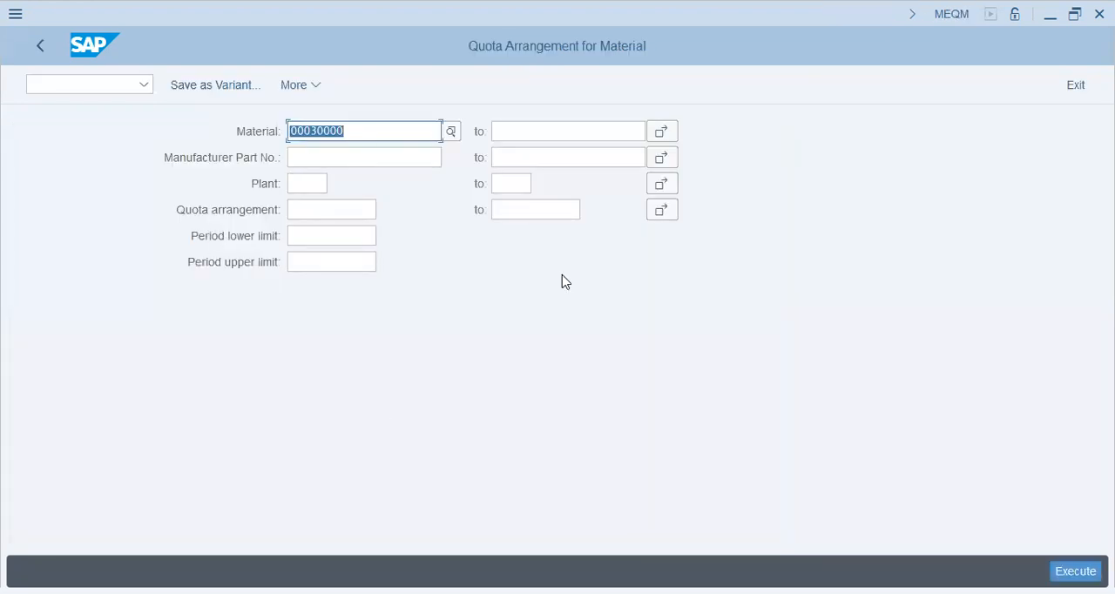
{"action": "left_click", "coordinate": [1077, 570]}
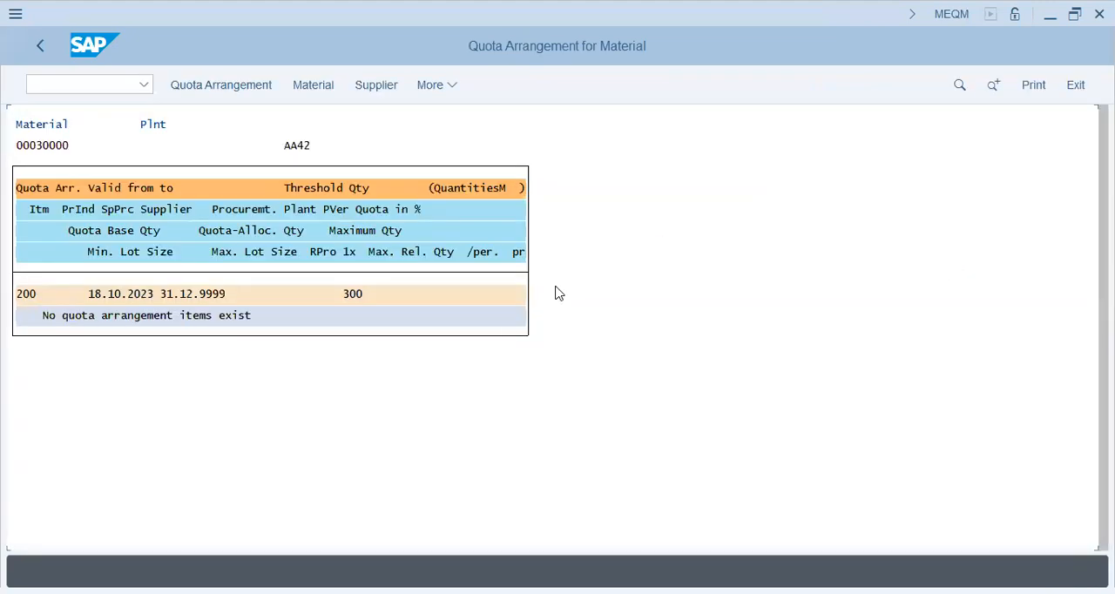
{"action": "left_click", "coordinate": [172, 316]}
{"action": "left_click", "coordinate": [356, 299]}
{"action": "left_click", "coordinate": [353, 190]}
{"action": "left_click", "coordinate": [33, 48]}
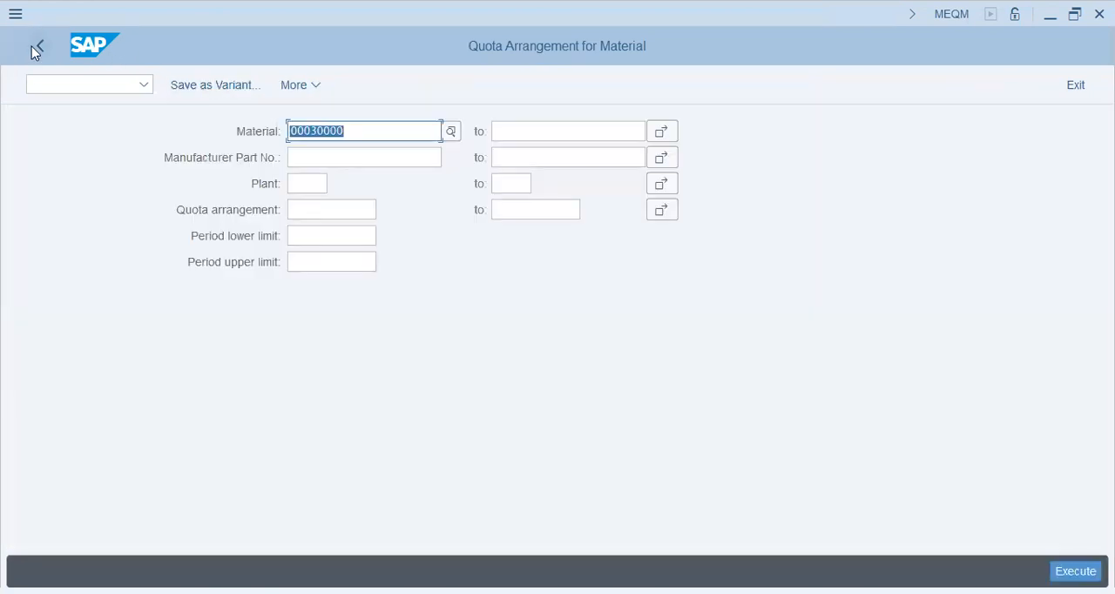
{"action": "left_click", "coordinate": [33, 48]}
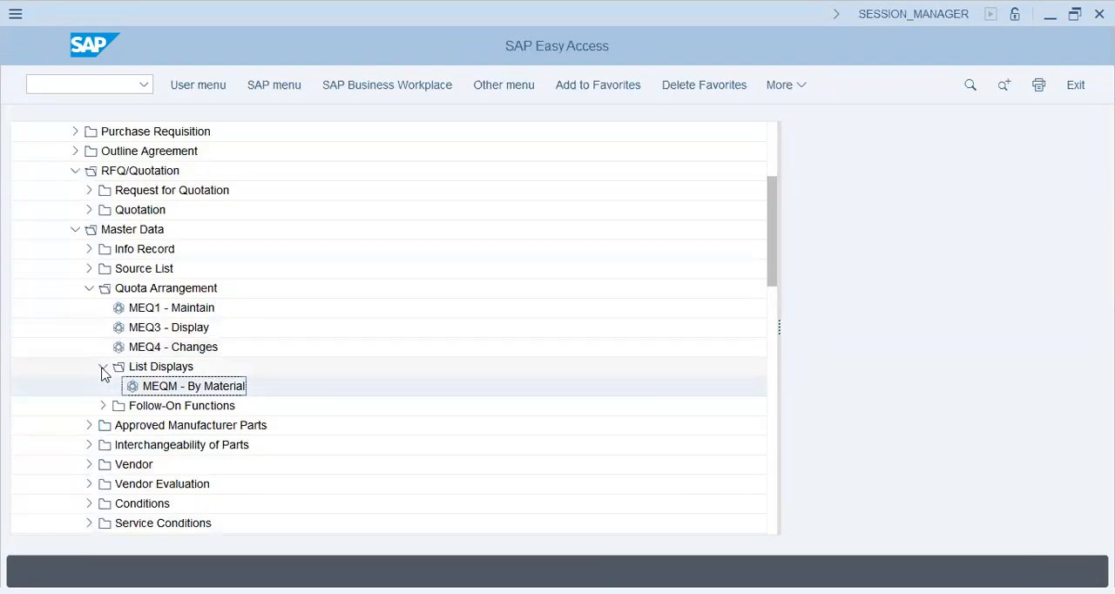
Open the source list of material 00030000 in plant AA42 for maintenance with ME01.
{"action": "left_click", "coordinate": [103, 368]}
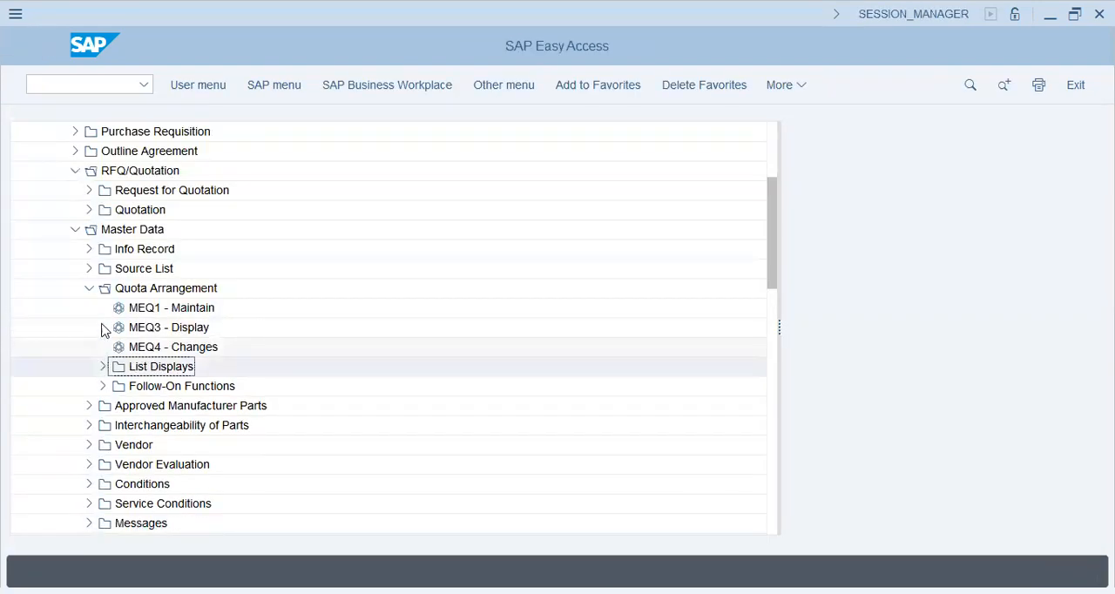
{"action": "left_click", "coordinate": [89, 288]}
{"action": "left_click", "coordinate": [88, 270]}
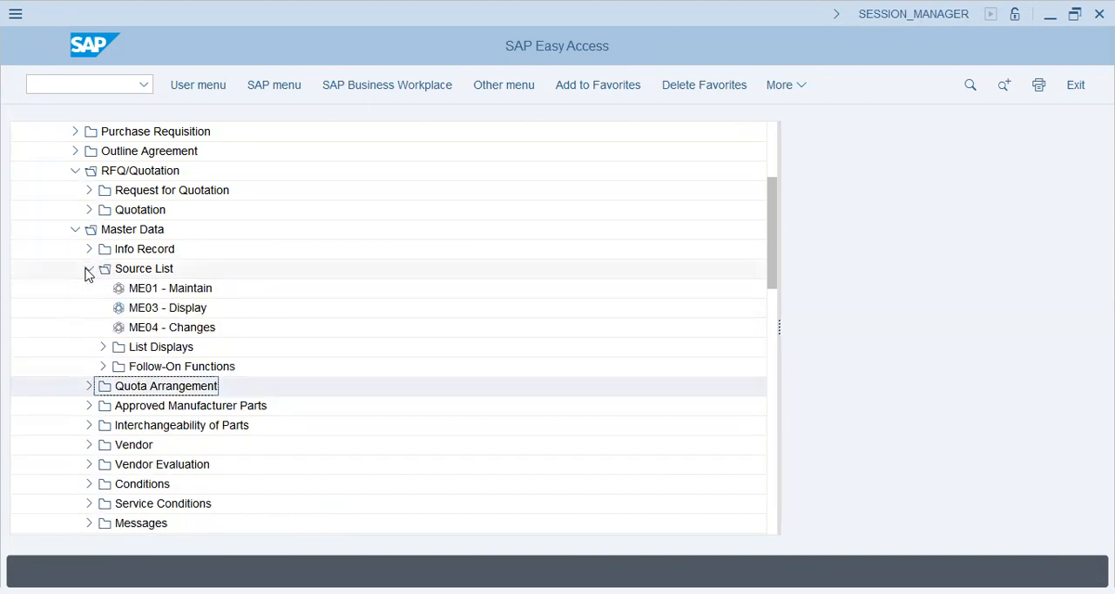
{"action": "double_click", "coordinate": [170, 287]}
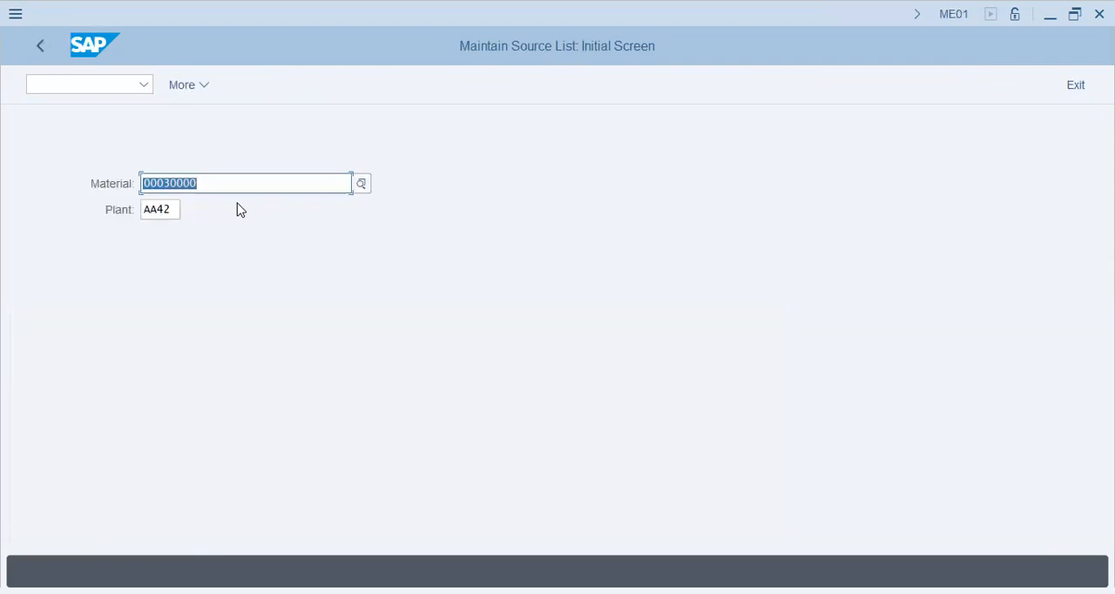
{"action": "key", "text": "Return"}
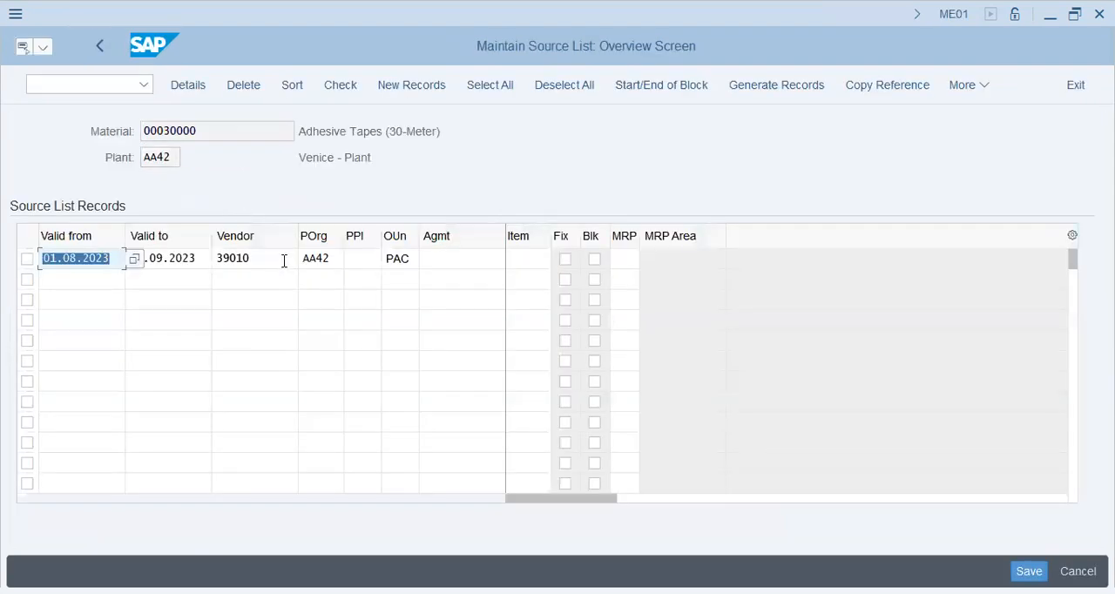
Examine the existing source list record's validity dates, vendor and purchasing organization.
{"action": "left_click", "coordinate": [284, 263]}
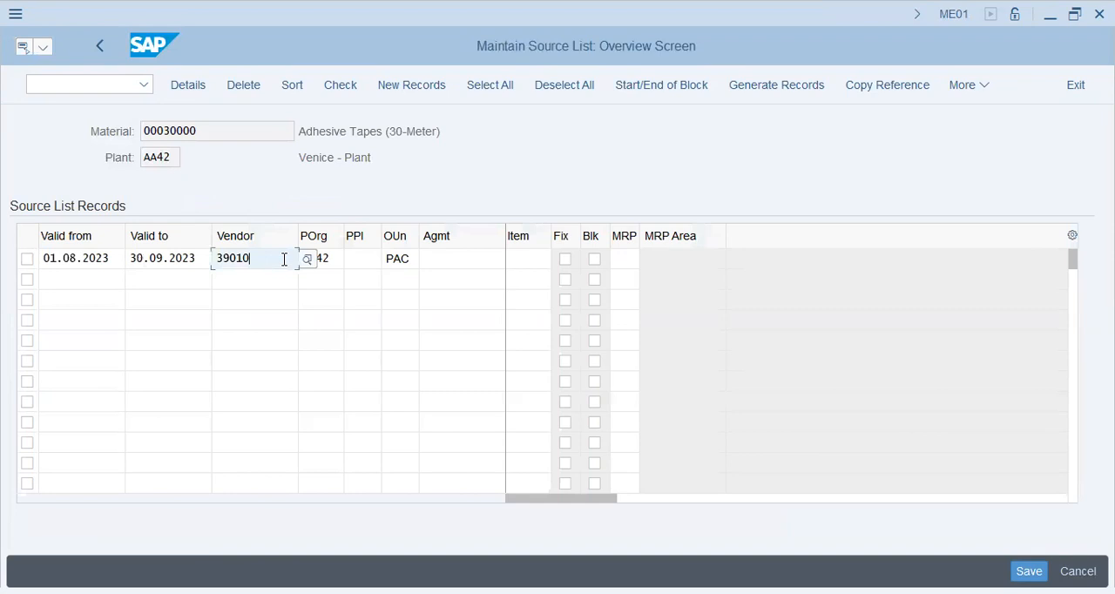
{"action": "left_click", "coordinate": [141, 263]}
{"action": "key", "text": "Tab"}
{"action": "key", "text": "Tab"}
{"action": "key", "text": "Tab"}
{"action": "key", "text": "Tab"}
{"action": "key", "text": "shift+Tab"}
{"action": "key", "text": "shift+Tab"}
{"action": "key", "text": "shift+Tab"}
{"action": "key", "text": "shift+Tab"}
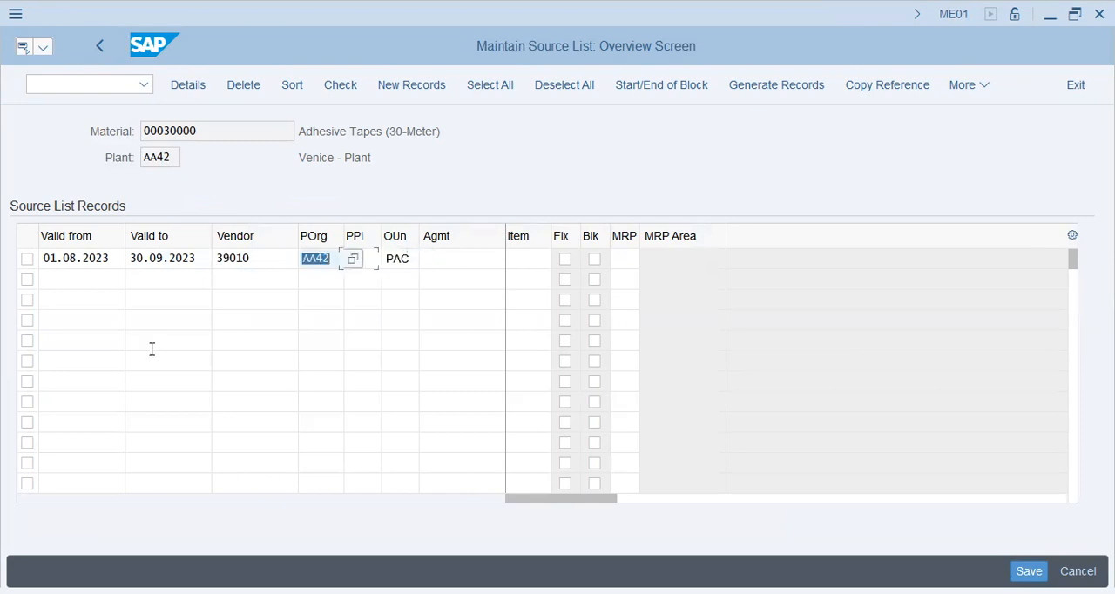
{"action": "key", "text": "Tab"}
{"action": "key", "text": "Tab"}
{"action": "key", "text": "Tab"}
{"action": "key", "text": "Tab"}
{"action": "key", "text": "Tab"}
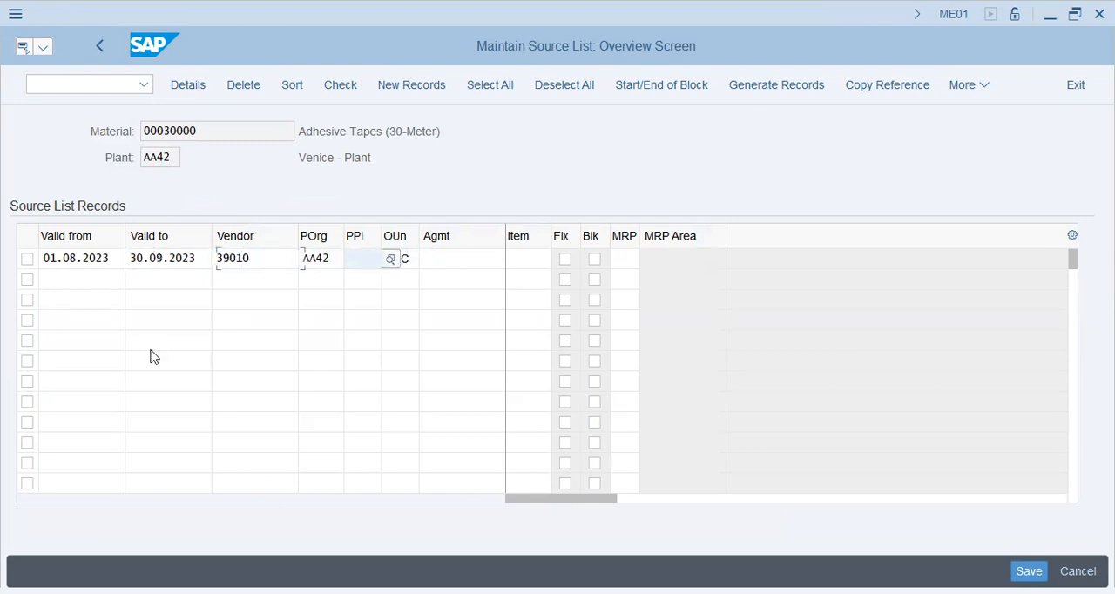
{"action": "left_click_drag", "start_coordinate": [197, 132], "coordinate": [169, 136]}
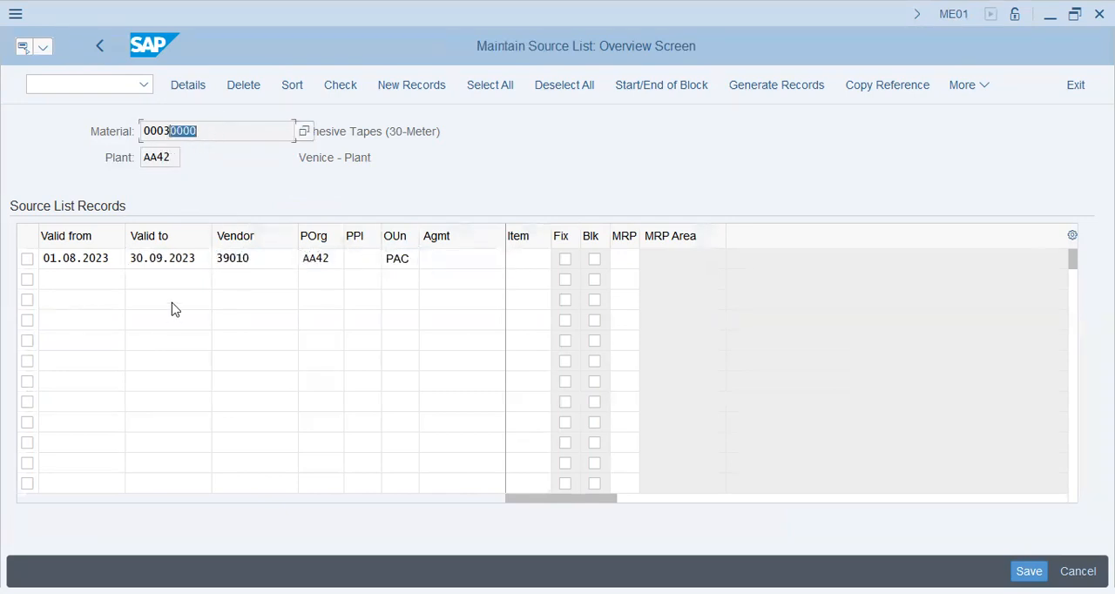
{"action": "left_click", "coordinate": [275, 260]}
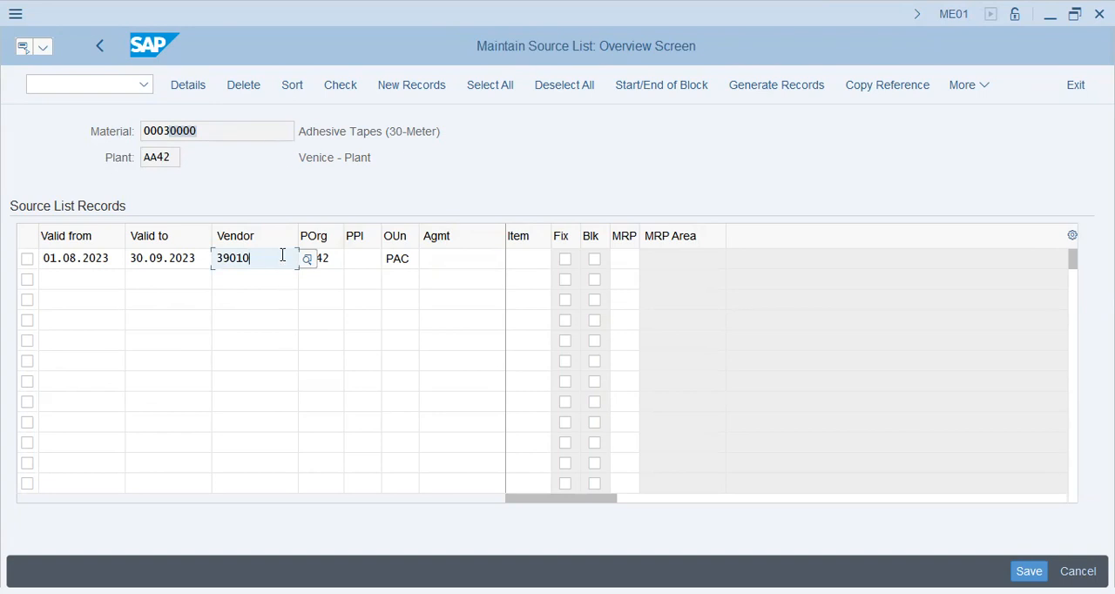
{"action": "left_click", "coordinate": [150, 253]}
Add a second source list record valid from 01.10.2023 to 31.12.2023.
{"action": "left_click", "coordinate": [85, 277]}
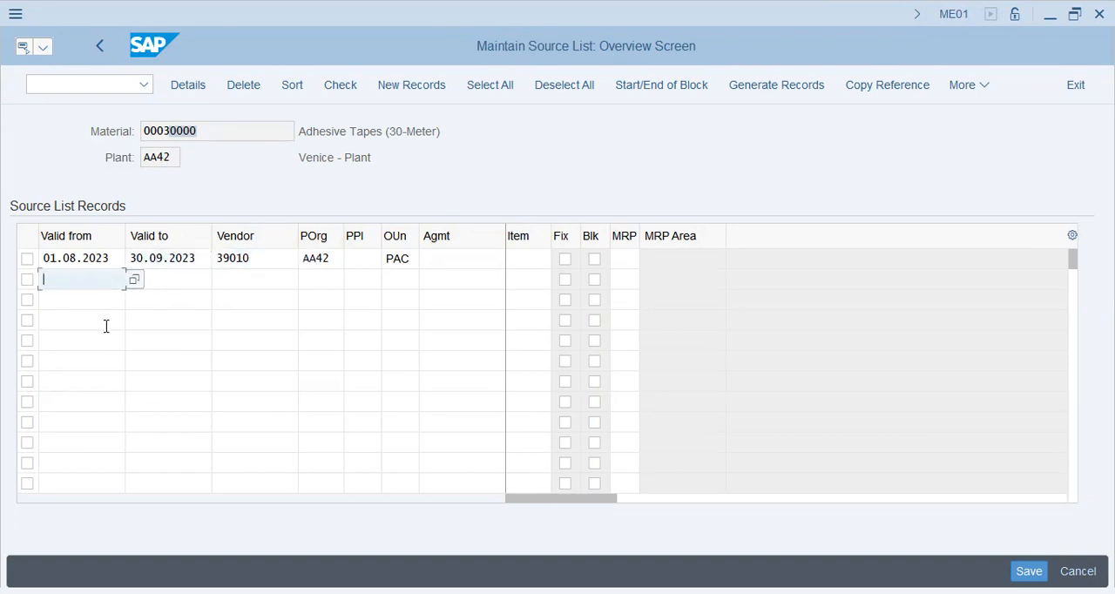
{"action": "type", "text": "01.10.2023"}
{"action": "key", "text": "Tab"}
{"action": "type", "text": "31.12.9999"}
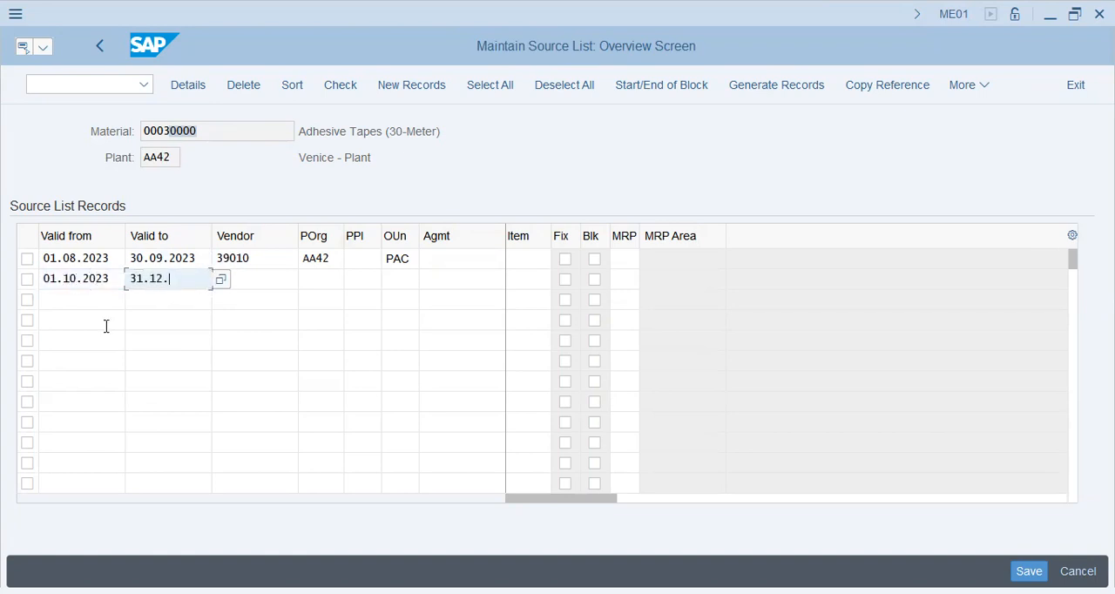
{"action": "key", "text": "BackSpace"}
{"action": "type", "text": "2023"}
Give the new source list record the same vendor as the first record, purchasing organization AA42 and order unit PAC.
{"action": "key", "text": "Tab"}
{"action": "type", "text": "39010"}
{"action": "key", "text": "Tab"}
{"action": "type", "text": "aa42"}
{"action": "key", "text": "Tab"}
{"action": "type", "text": "pac"}
{"action": "key", "text": "Return"}
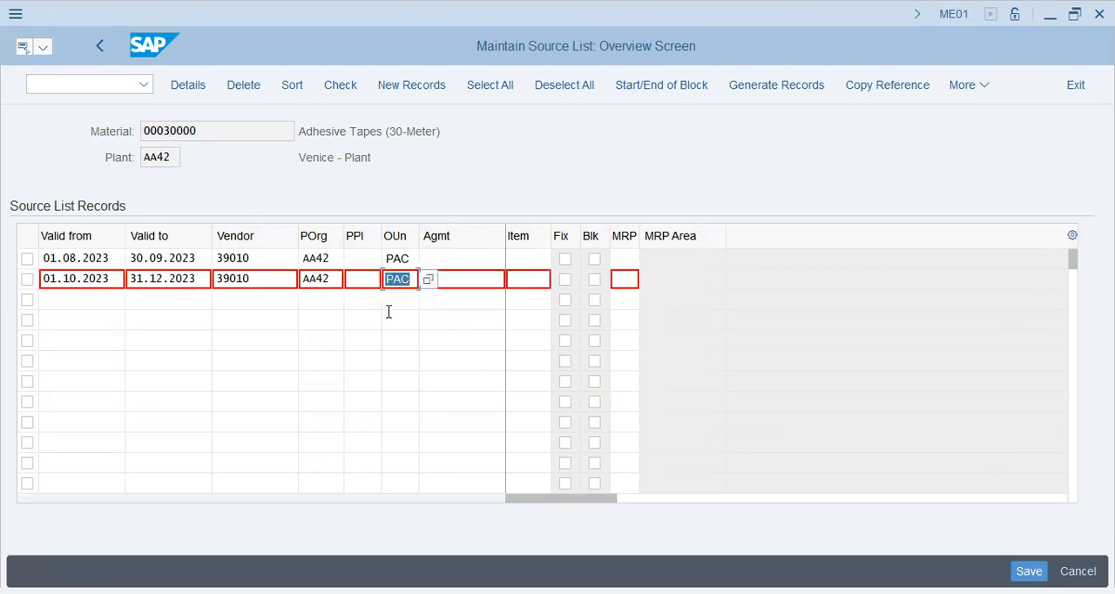
Save the source list and reopen it for material 00030000 in plant AA42.
{"action": "key", "text": "Return"}
{"action": "key", "text": "ctrl+s"}
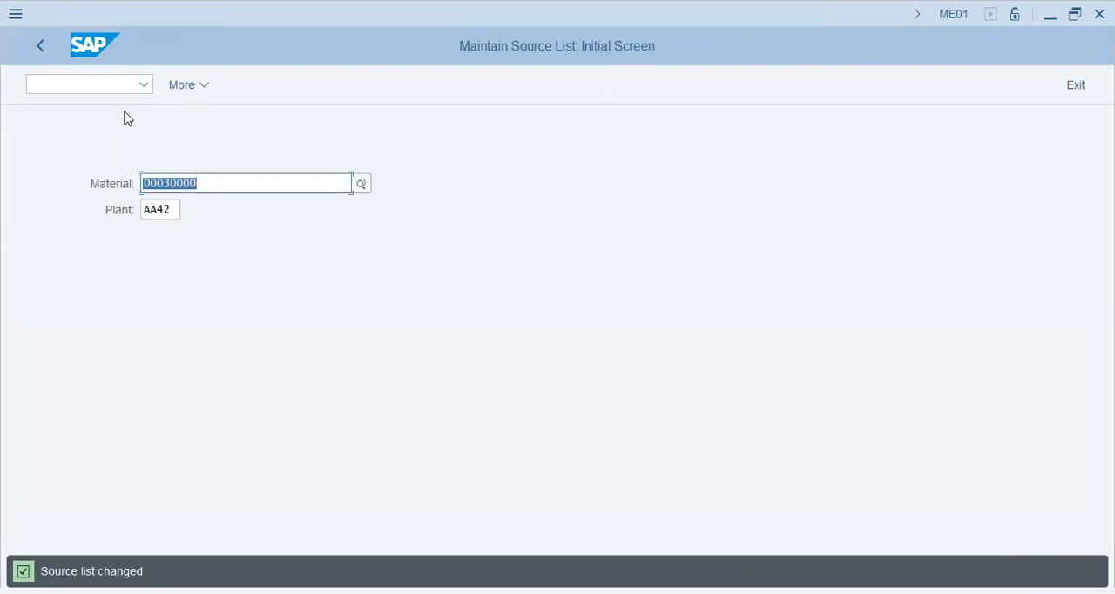
{"action": "key", "text": "Return"}
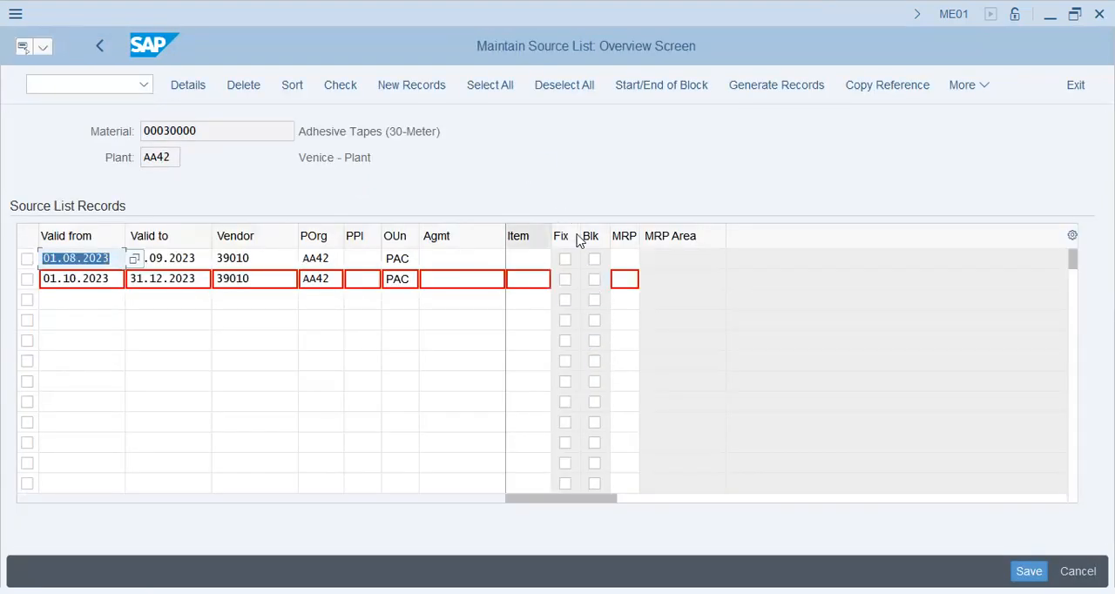
Leave the source list overview and return to the SAP Easy Access menu.
{"action": "left_click", "coordinate": [628, 286]}
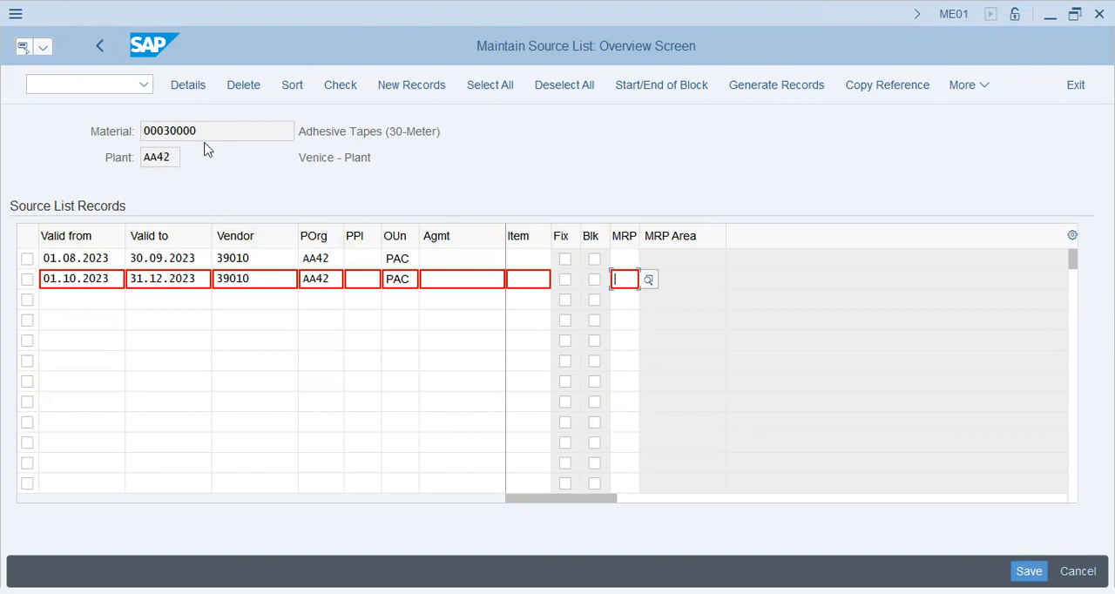
{"action": "left_click", "coordinate": [101, 47]}
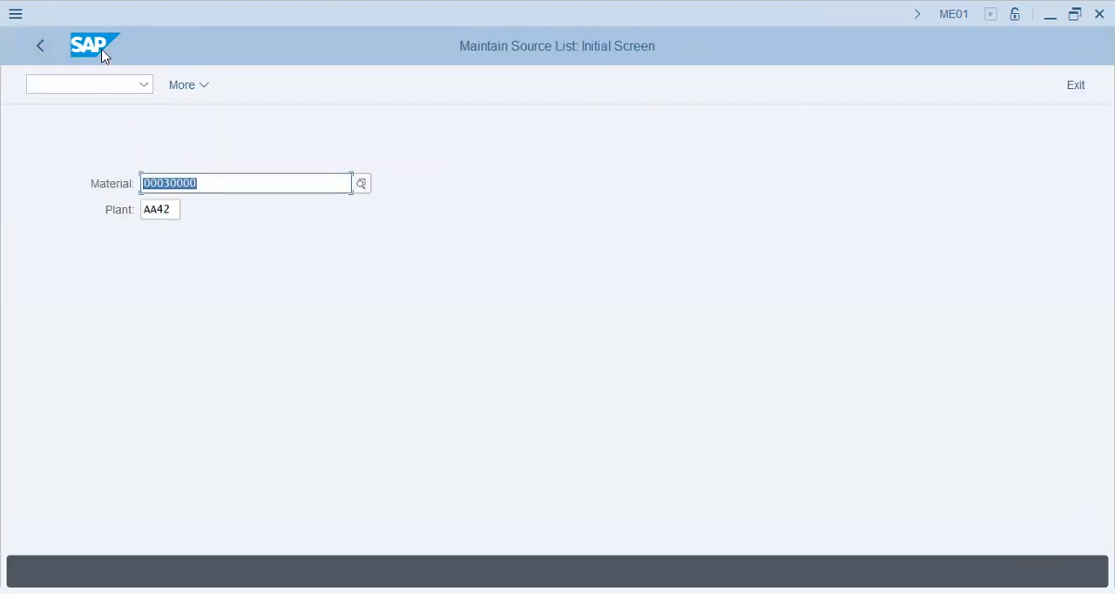
{"action": "left_click", "coordinate": [40, 45]}
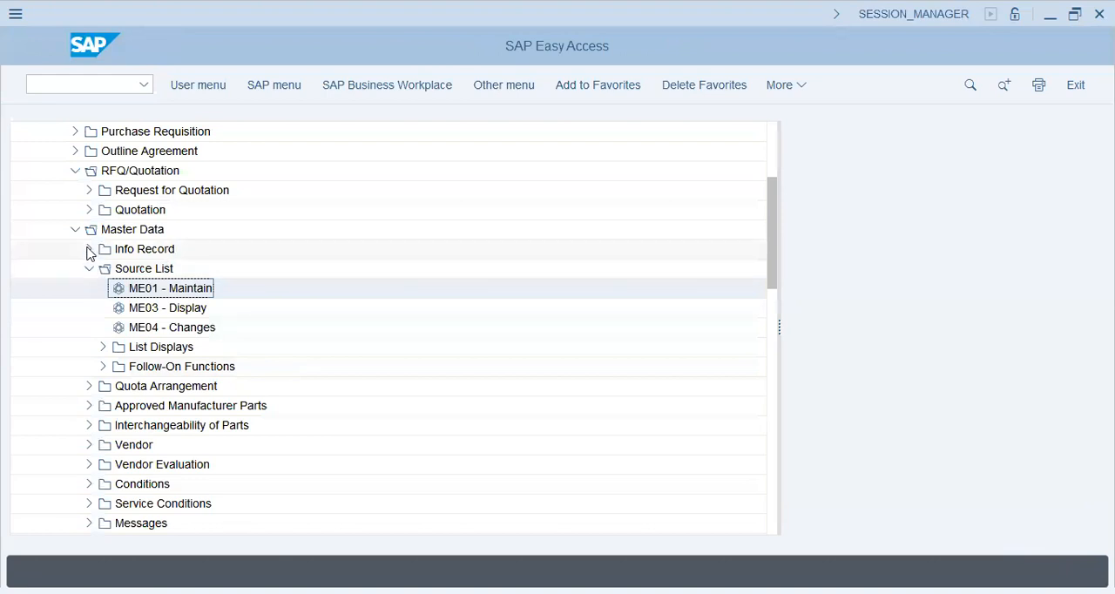
Open the info record of vendor Tri-Color Supplies Group for material 00030000, purchasing organization AA42 and plant AA42 in change mode.
{"action": "left_click", "coordinate": [89, 249]}
{"action": "key", "text": "Return"}
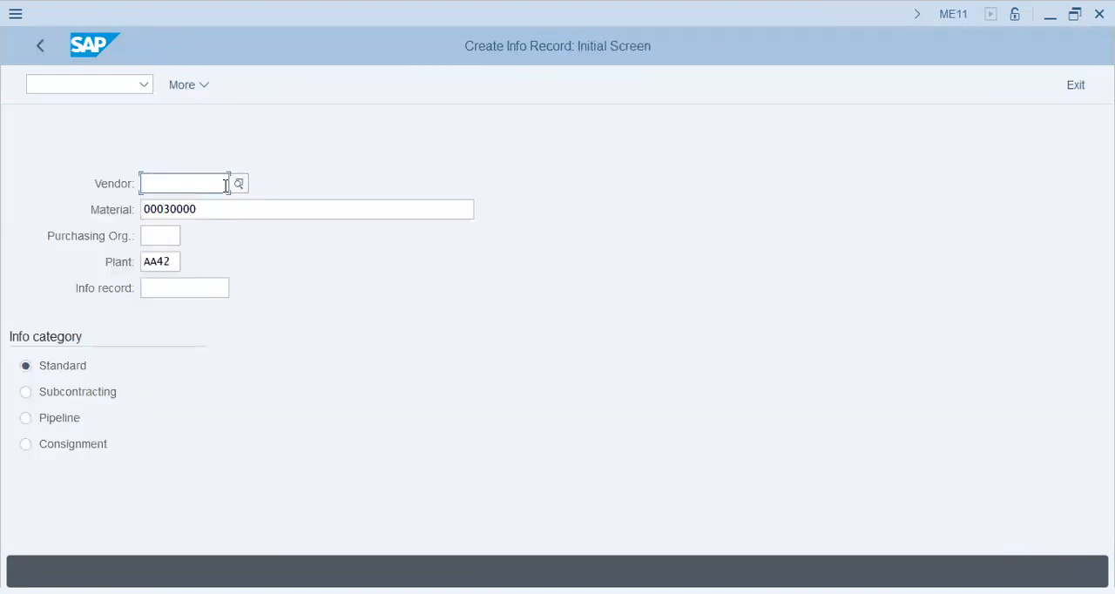
{"action": "left_click", "coordinate": [42, 45]}
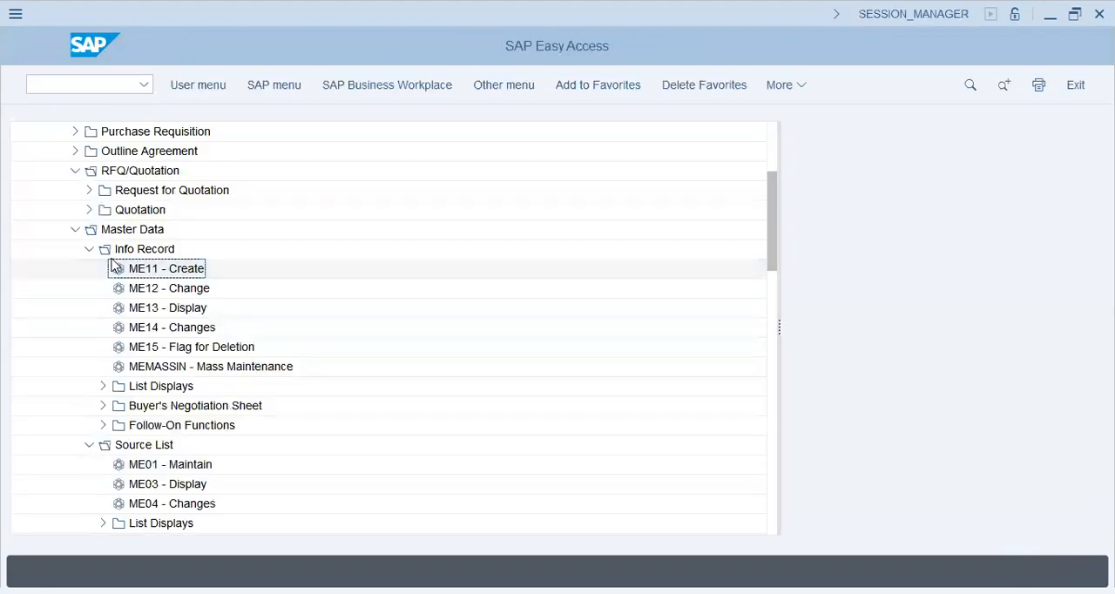
{"action": "double_click", "coordinate": [149, 290]}
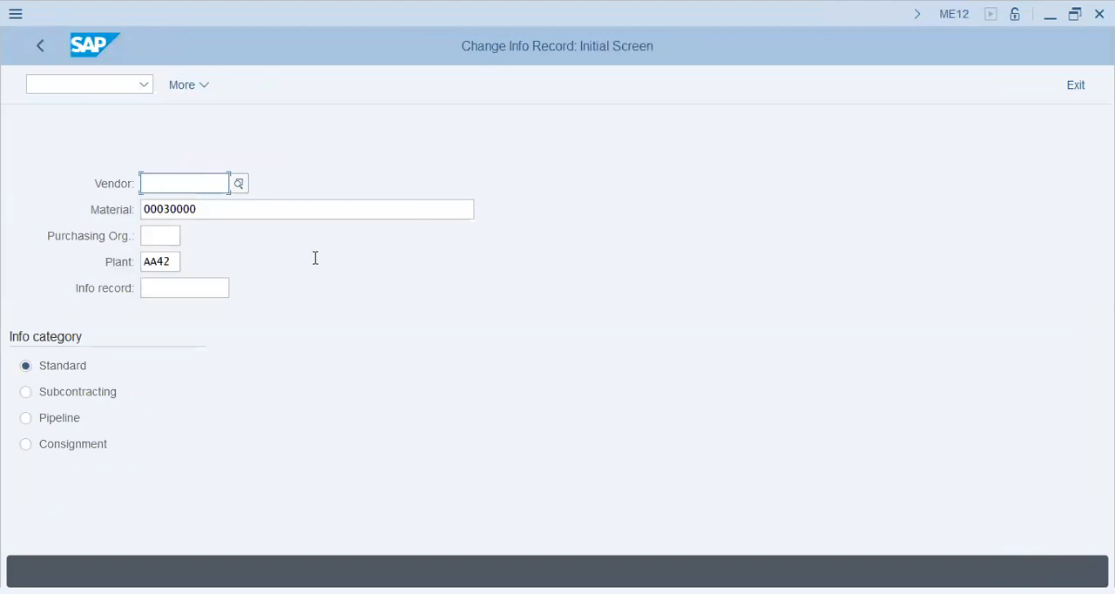
{"action": "type", "text": "39010"}
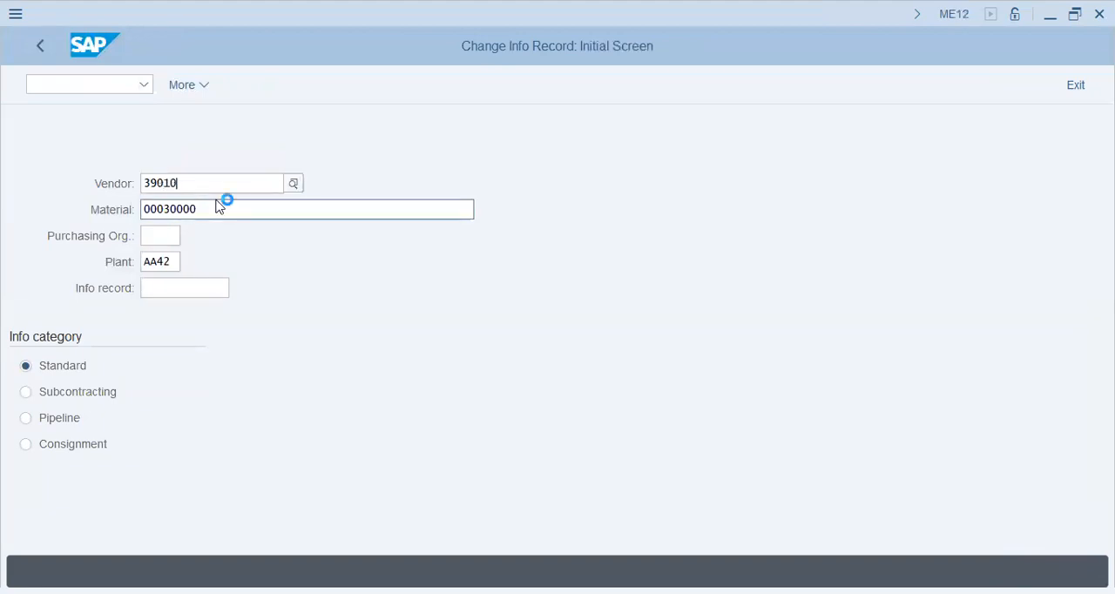
{"action": "key", "text": "Return"}
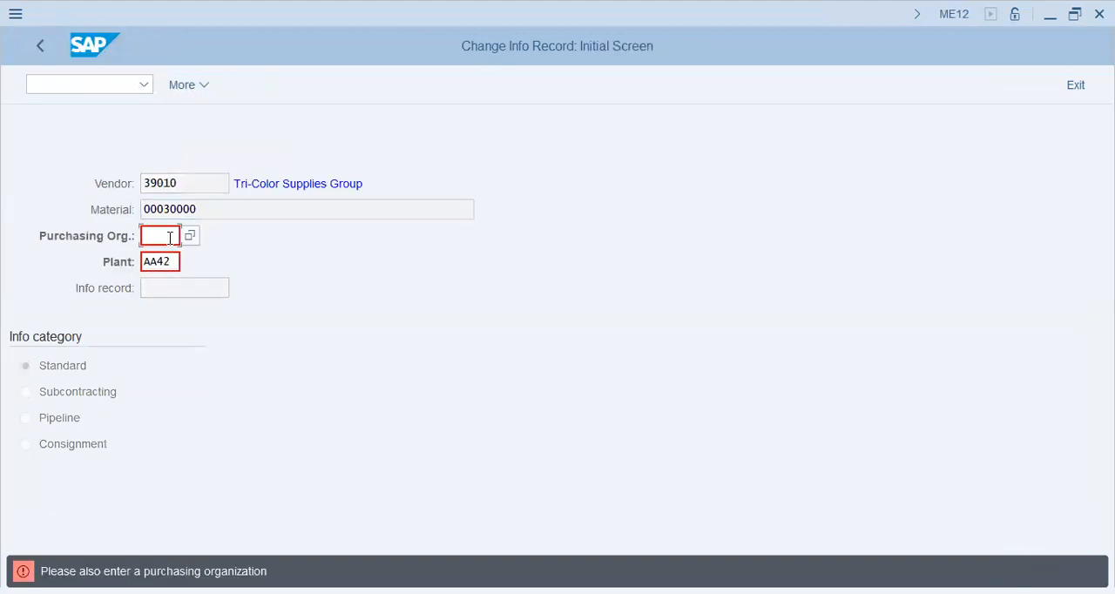
{"action": "type", "text": "aa42"}
{"action": "key", "text": "Return"}
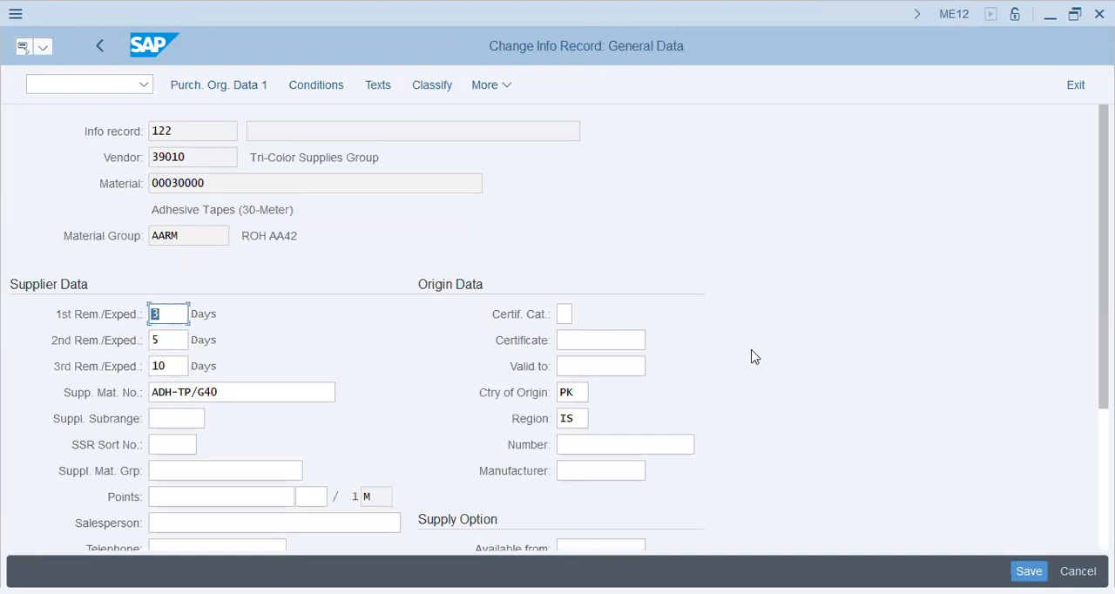
Examine the info record's supplier data, origin data, order unit and unit conversion, and return to the SAP Easy Access menu.
{"action": "scroll", "coordinate": [707, 435], "scroll_direction": "down", "scroll_amount": 3}
{"action": "scroll", "coordinate": [708, 435], "scroll_direction": "down", "scroll_amount": 3}
{"action": "scroll", "coordinate": [707, 435], "scroll_direction": "up", "scroll_amount": 4}
{"action": "scroll", "coordinate": [707, 435], "scroll_direction": "down", "scroll_amount": 5}
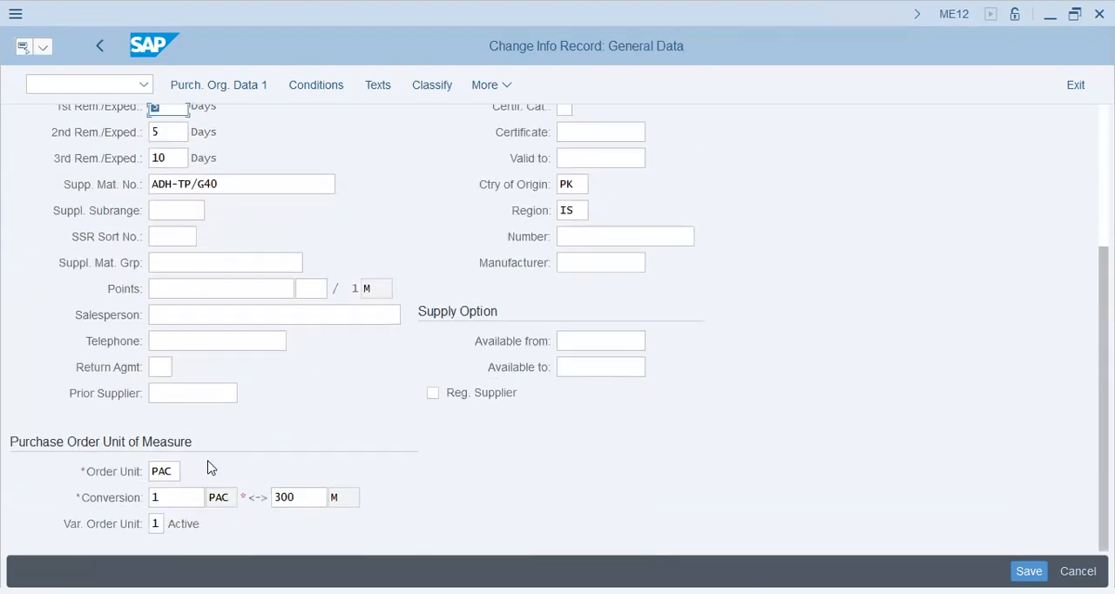
{"action": "left_click", "coordinate": [169, 472]}
{"action": "left_click", "coordinate": [188, 499]}
{"action": "left_click", "coordinate": [319, 502]}
{"action": "left_click", "coordinate": [349, 497]}
{"action": "scroll", "coordinate": [342, 439], "scroll_direction": "up", "scroll_amount": 5}
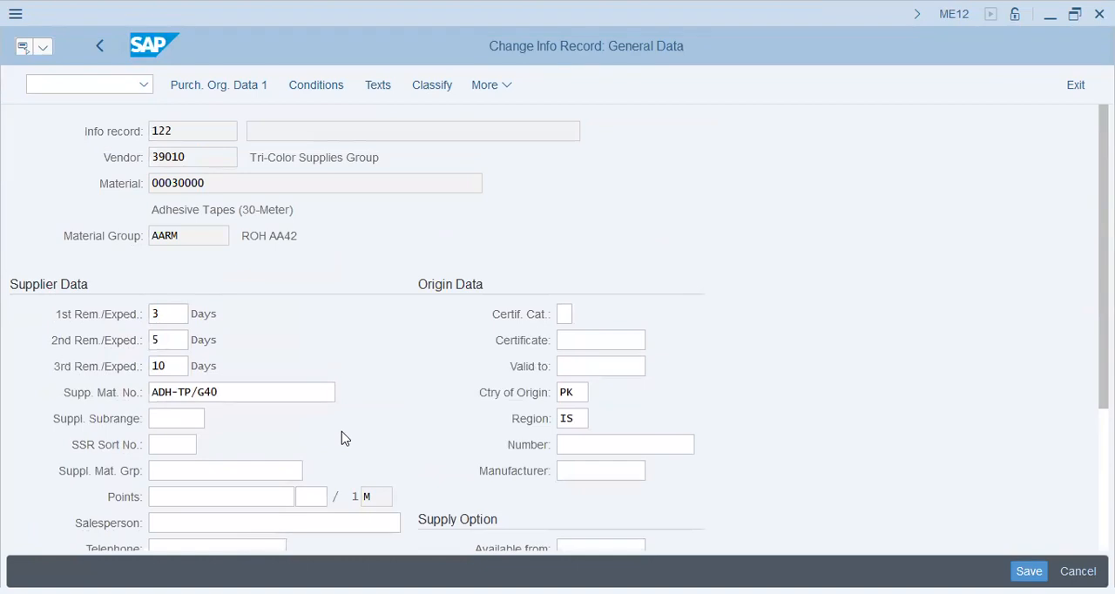
{"action": "scroll", "coordinate": [342, 439], "scroll_direction": "down", "scroll_amount": 2}
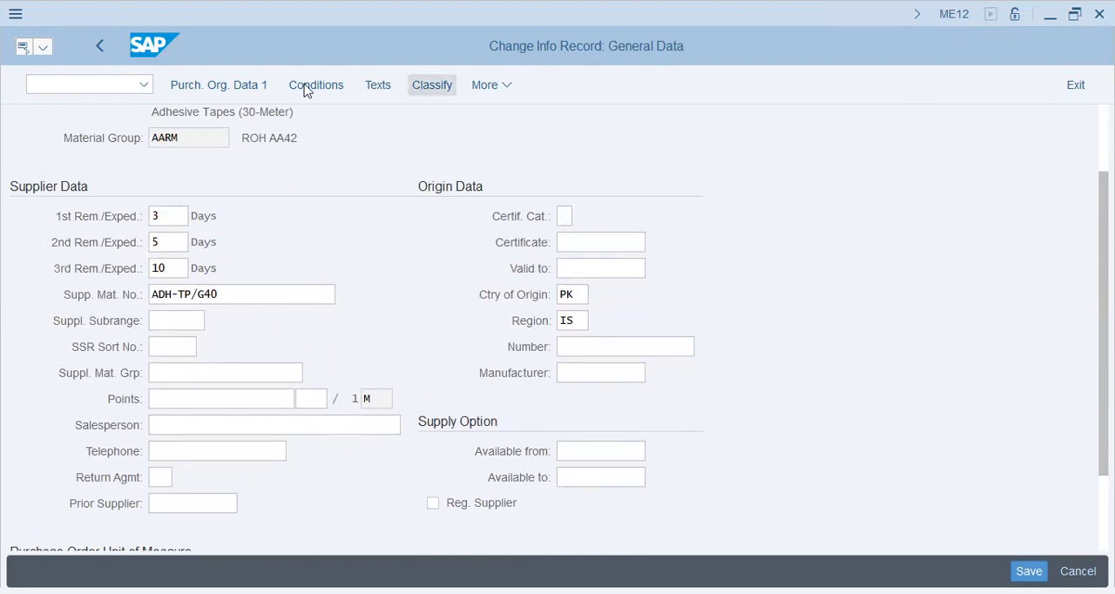
{"action": "left_click", "coordinate": [102, 48]}
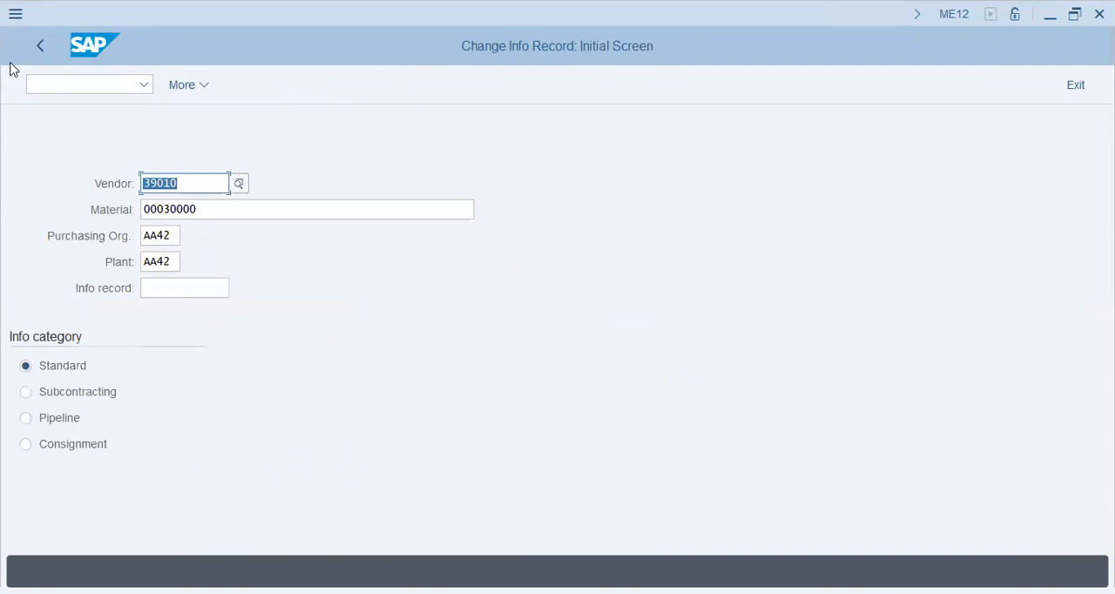
{"action": "left_click", "coordinate": [40, 55]}
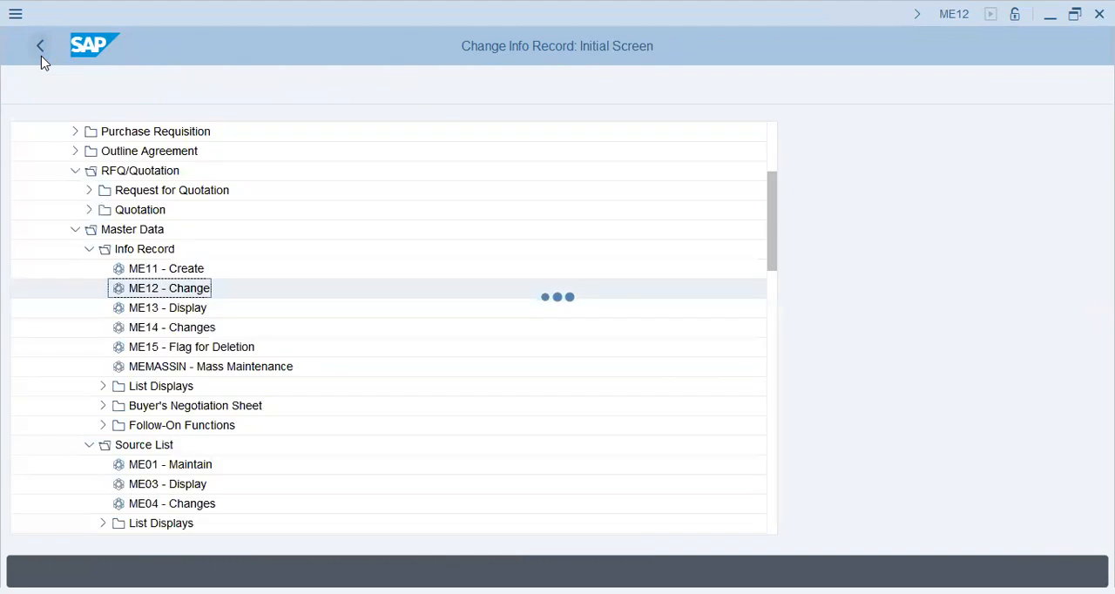
{"action": "left_click", "coordinate": [75, 229]}
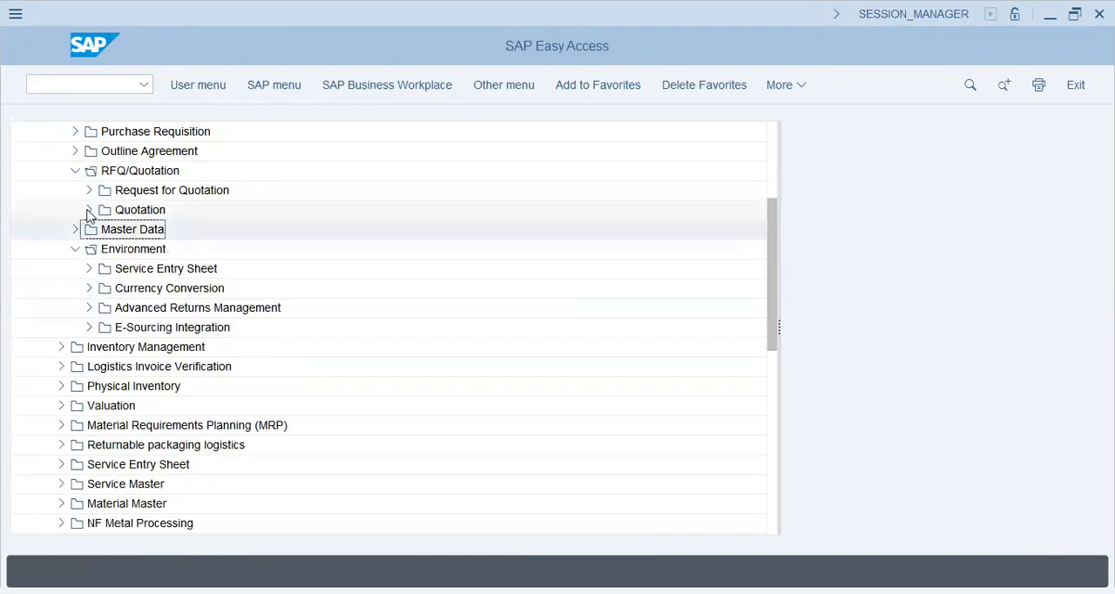
{"action": "left_click", "coordinate": [88, 210]}
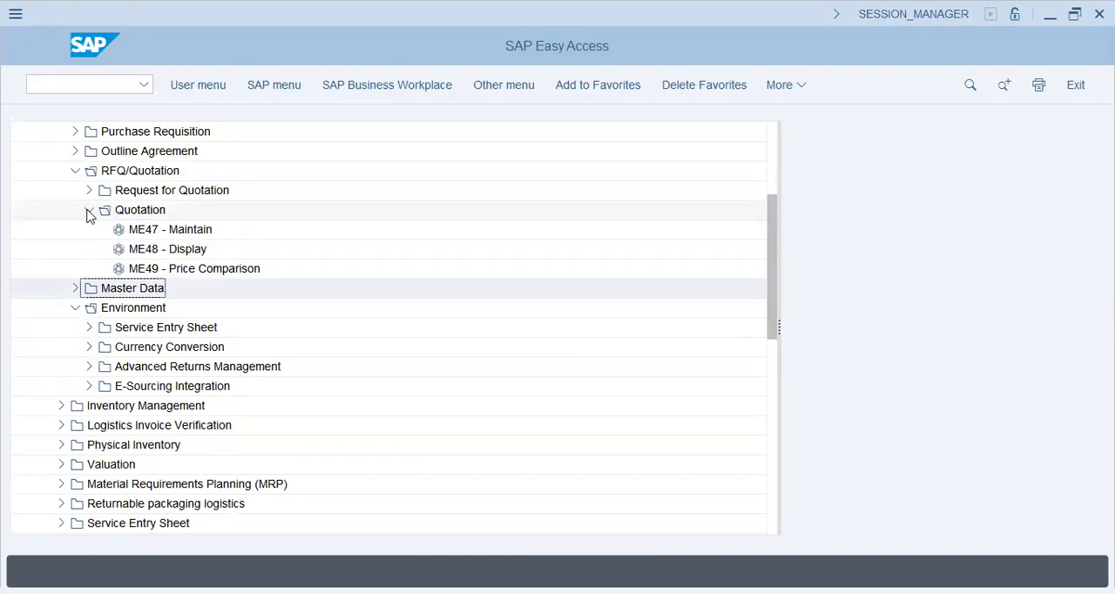
{"action": "double_click", "coordinate": [209, 231]}
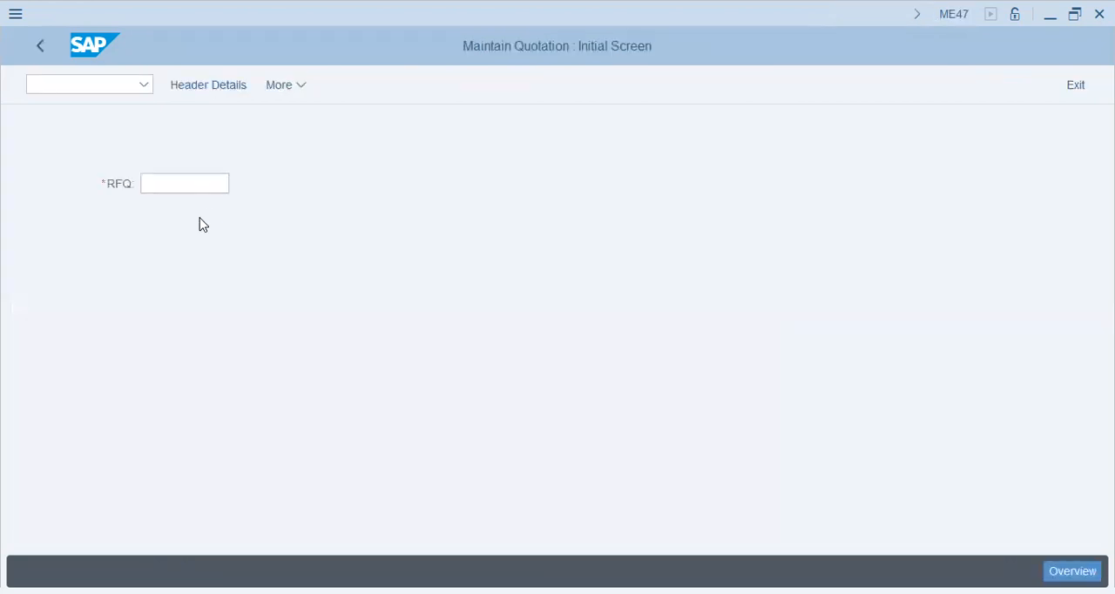
{"action": "key", "text": "F3"}
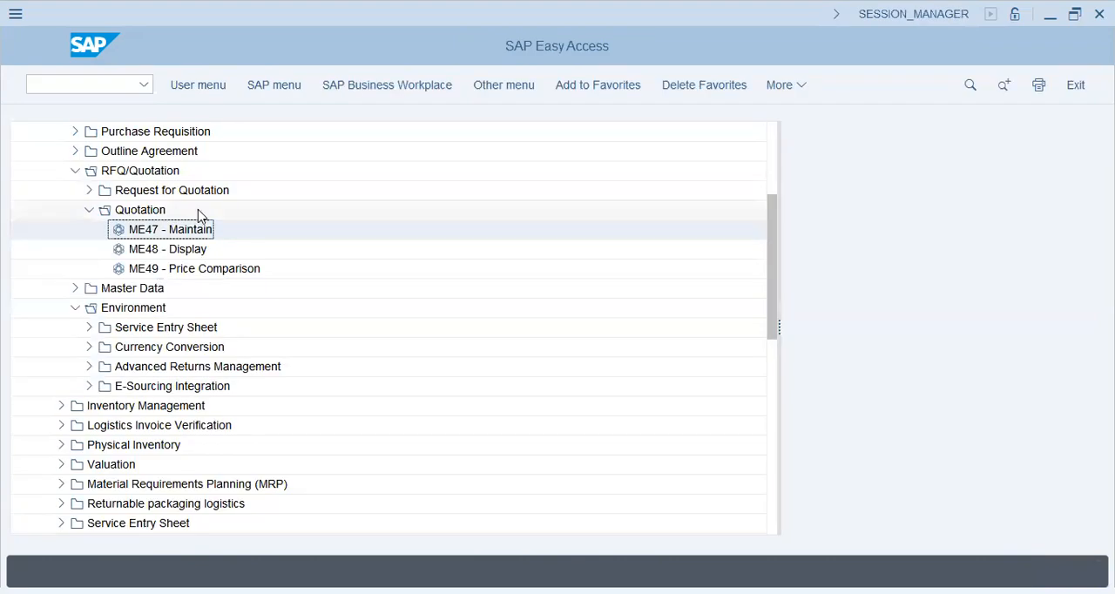
Start creating a request for quotation and set its quotation deadline to 18.10.2023.
{"action": "double_click", "coordinate": [182, 189]}
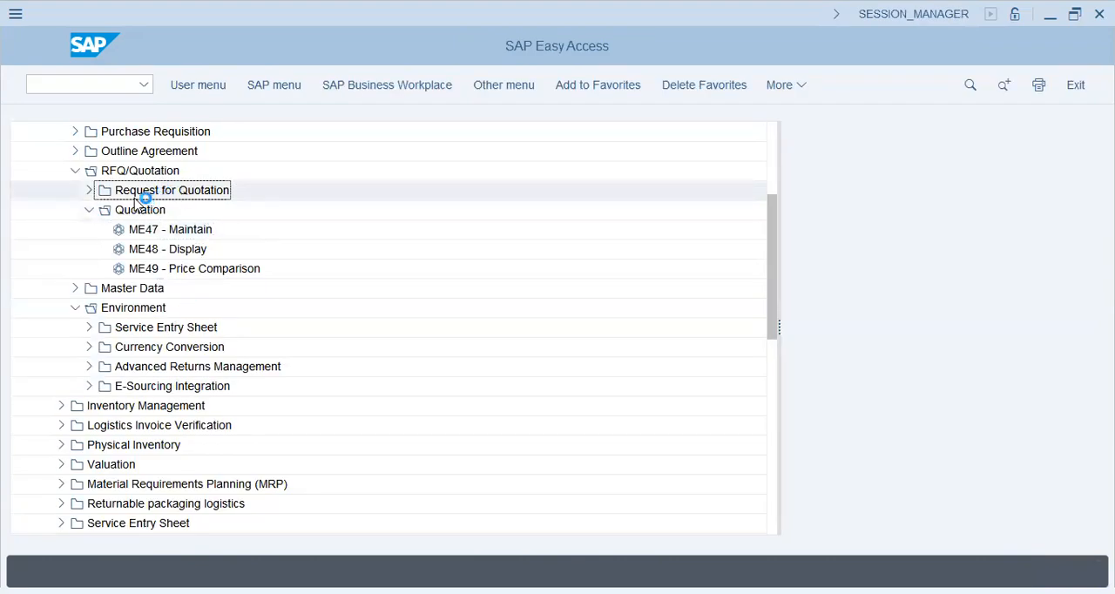
{"action": "left_click", "coordinate": [153, 213]}
{"action": "double_click", "coordinate": [154, 213]}
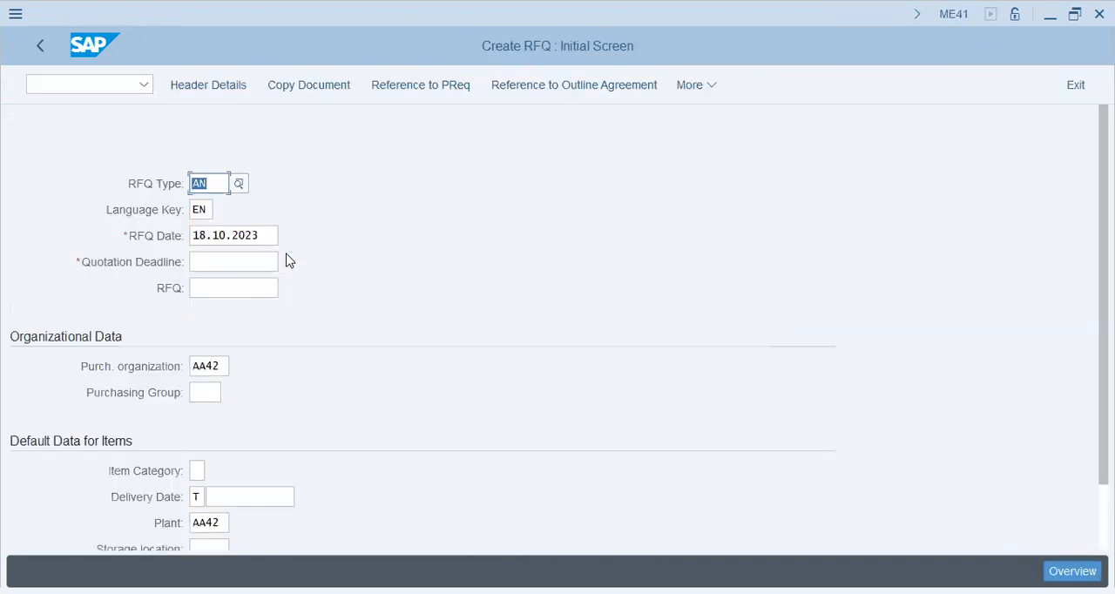
{"action": "left_click", "coordinate": [257, 263]}
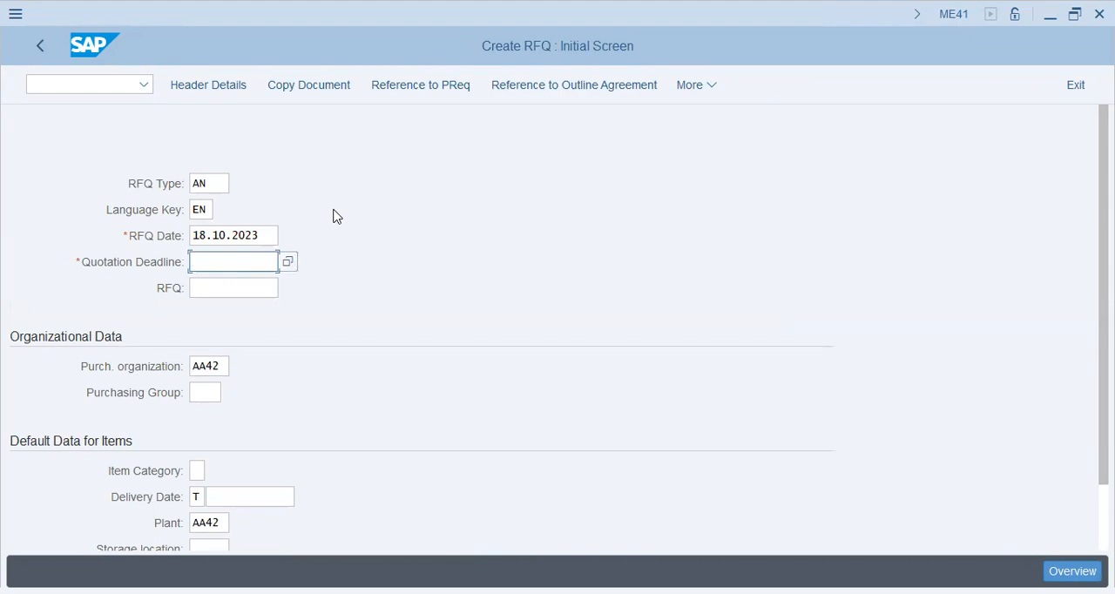
{"action": "type", "text": "18.10.2023"}
{"action": "key", "text": "Tab"}
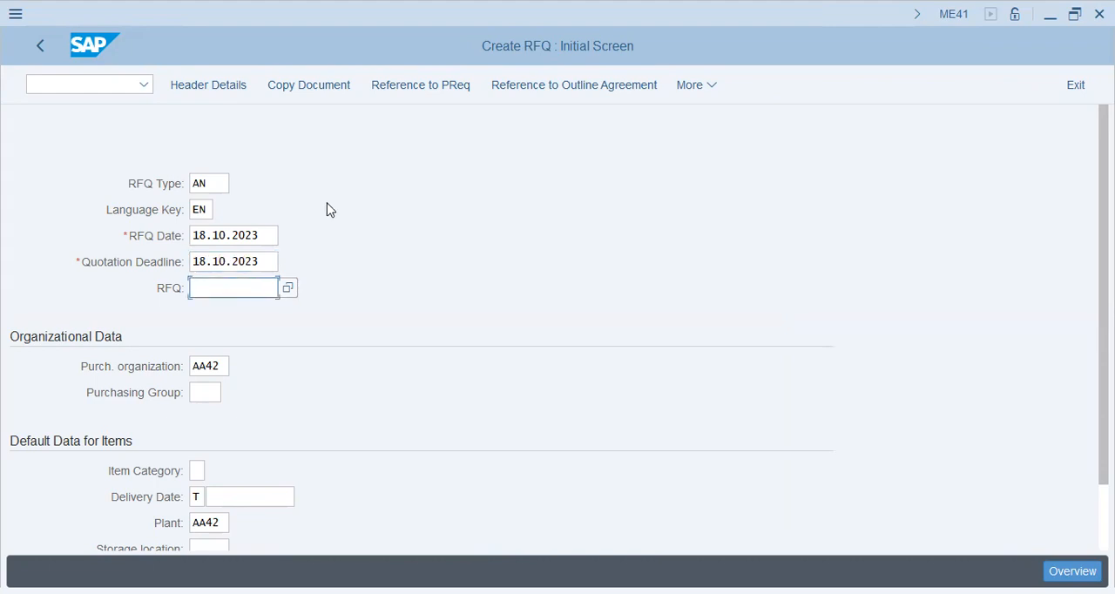
{"action": "scroll", "coordinate": [339, 231], "scroll_direction": "down", "scroll_amount": 2}
{"action": "left_click", "coordinate": [205, 315]}
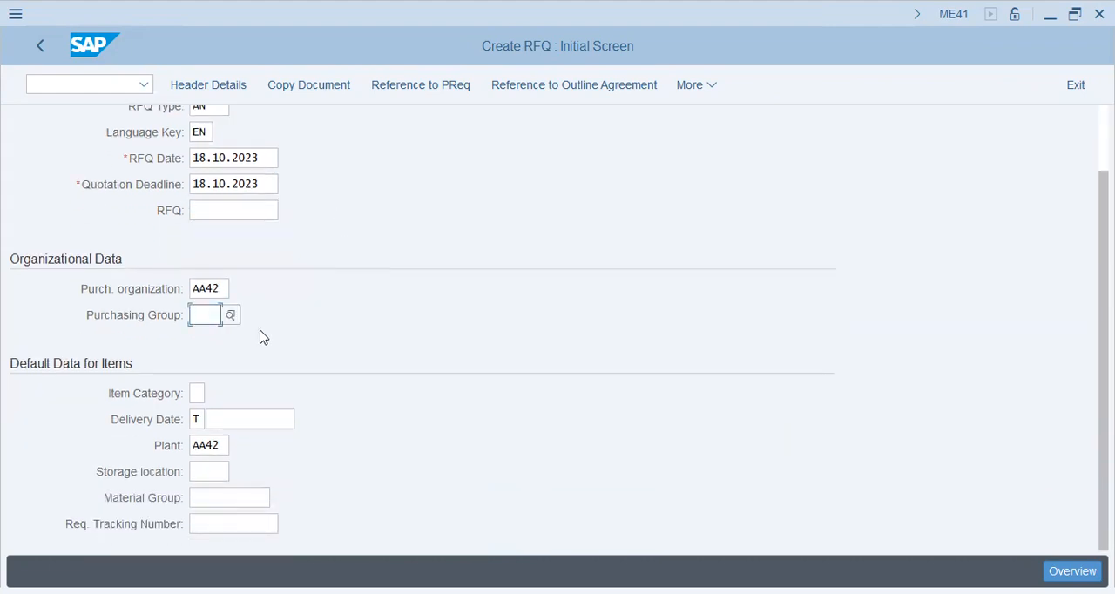
{"action": "type", "text": "aa42"}
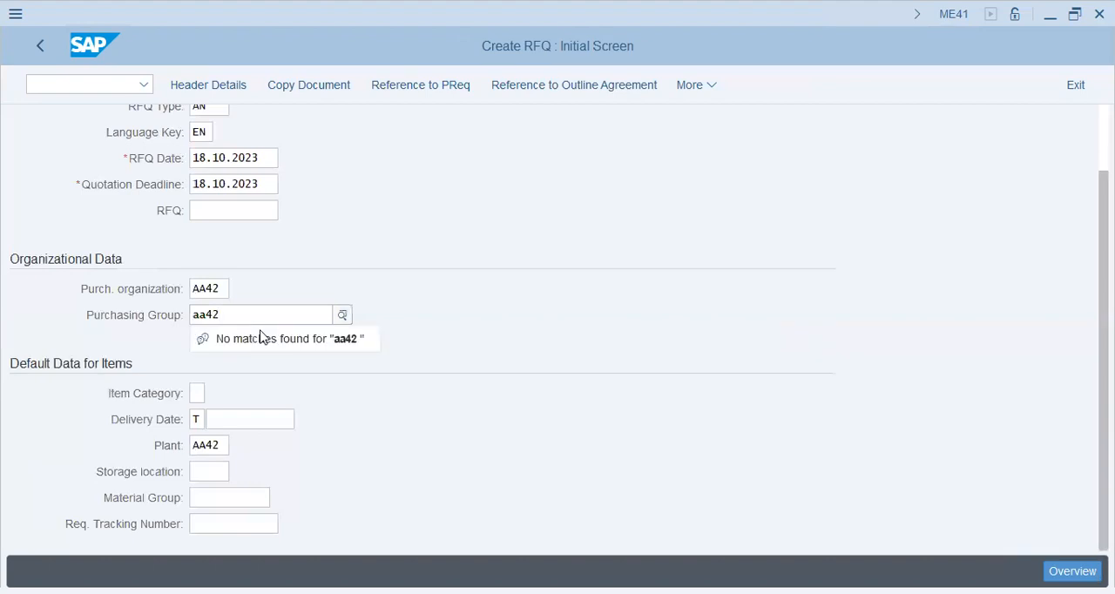
{"action": "key", "text": "BackSpace"}
{"action": "key", "text": "BackSpace"}
{"action": "key", "text": "BackSpace"}
{"action": "key", "text": "BackSpace"}
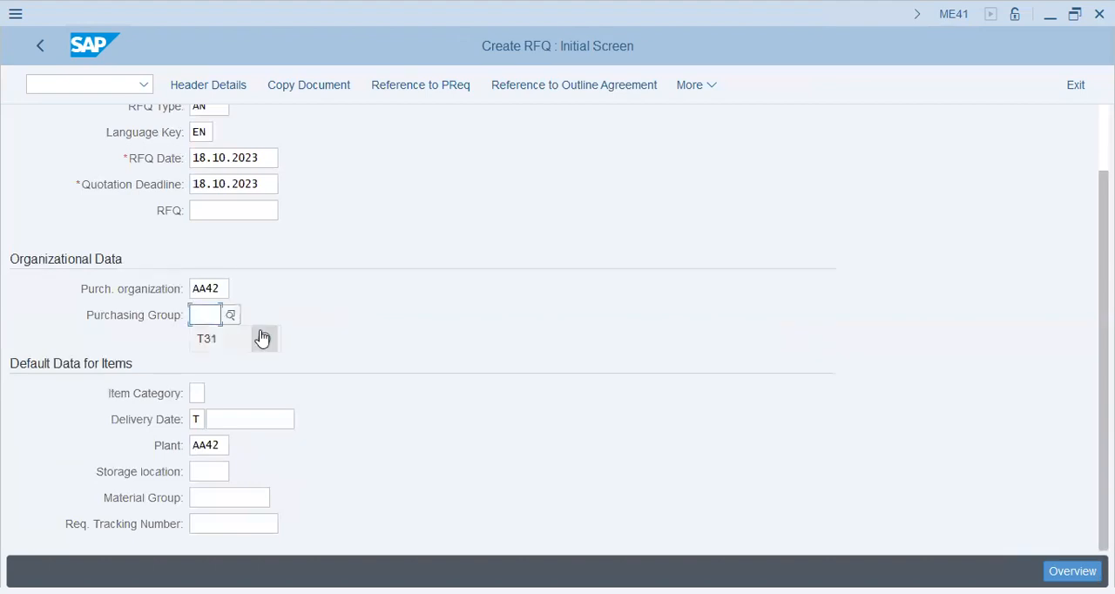
Assign purchasing group ROH to the RFQ and proceed to its item overview.
{"action": "left_click", "coordinate": [231, 317]}
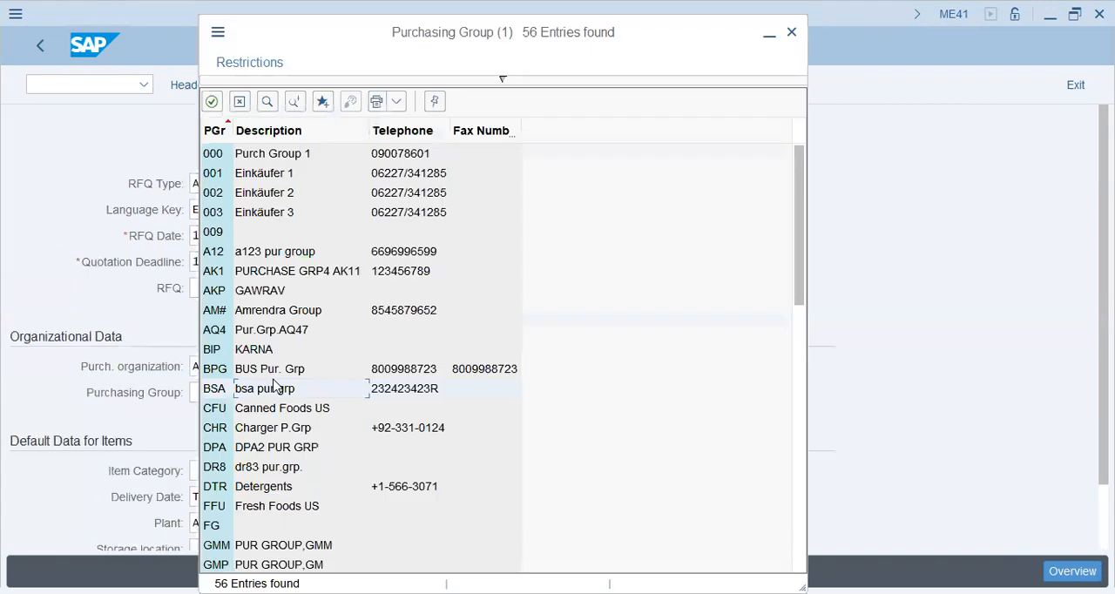
{"action": "scroll", "coordinate": [274, 384], "scroll_direction": "down", "scroll_amount": 3}
{"action": "scroll", "coordinate": [273, 384], "scroll_direction": "down", "scroll_amount": 5}
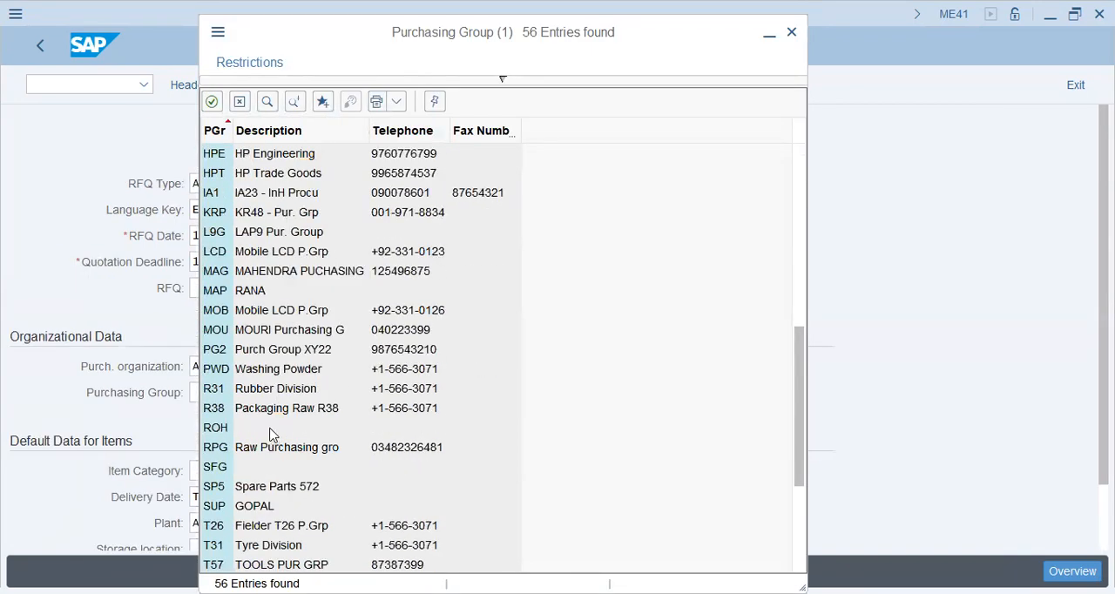
{"action": "left_click", "coordinate": [275, 369]}
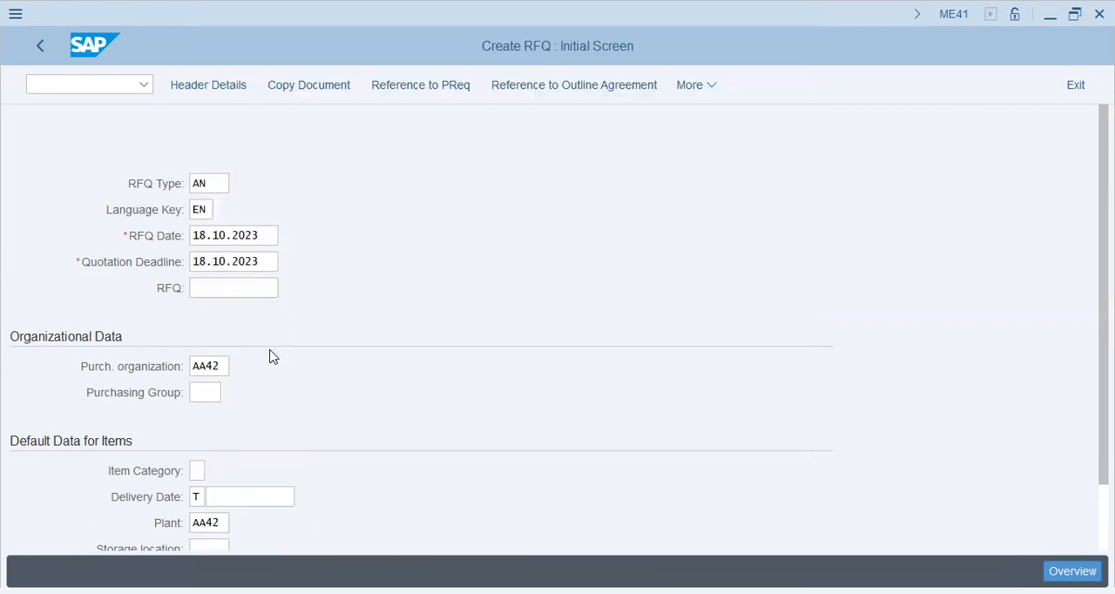
{"action": "scroll", "coordinate": [270, 350], "scroll_direction": "down", "scroll_amount": 3}
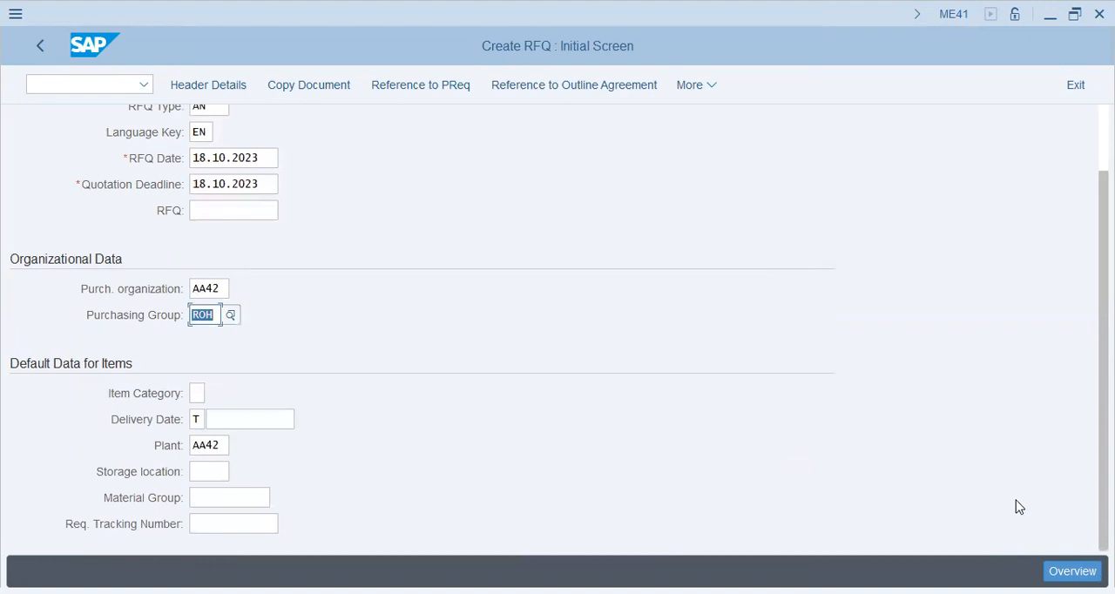
{"action": "left_click", "coordinate": [1084, 565]}
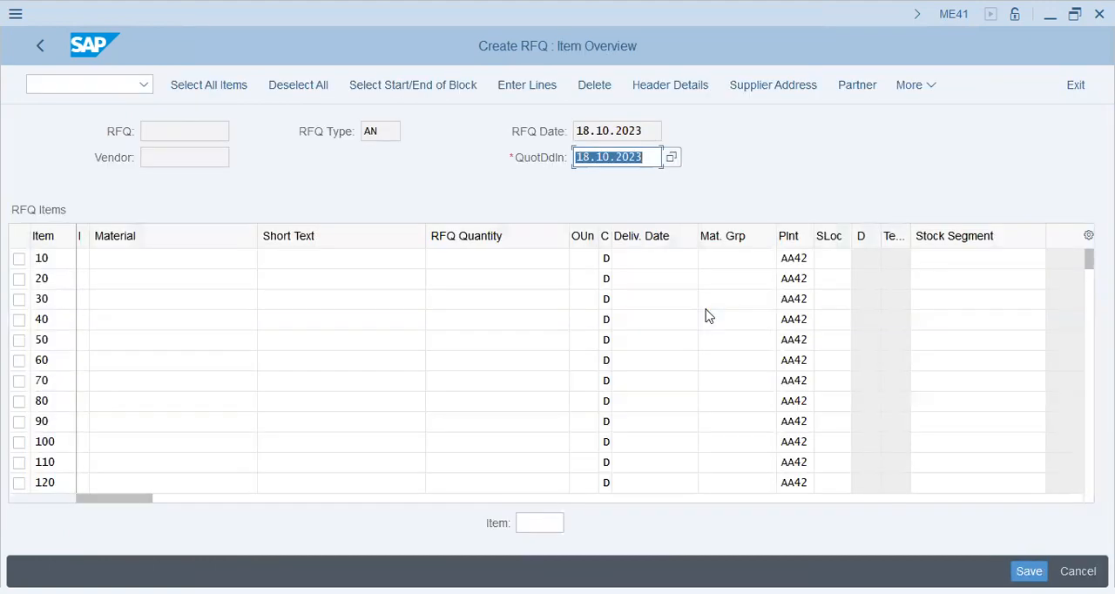
Fill RFQ item 10 with material 30000, short text "300-M Adhesive Tap" and RFQ quantity 300.
{"action": "left_click", "coordinate": [174, 258]}
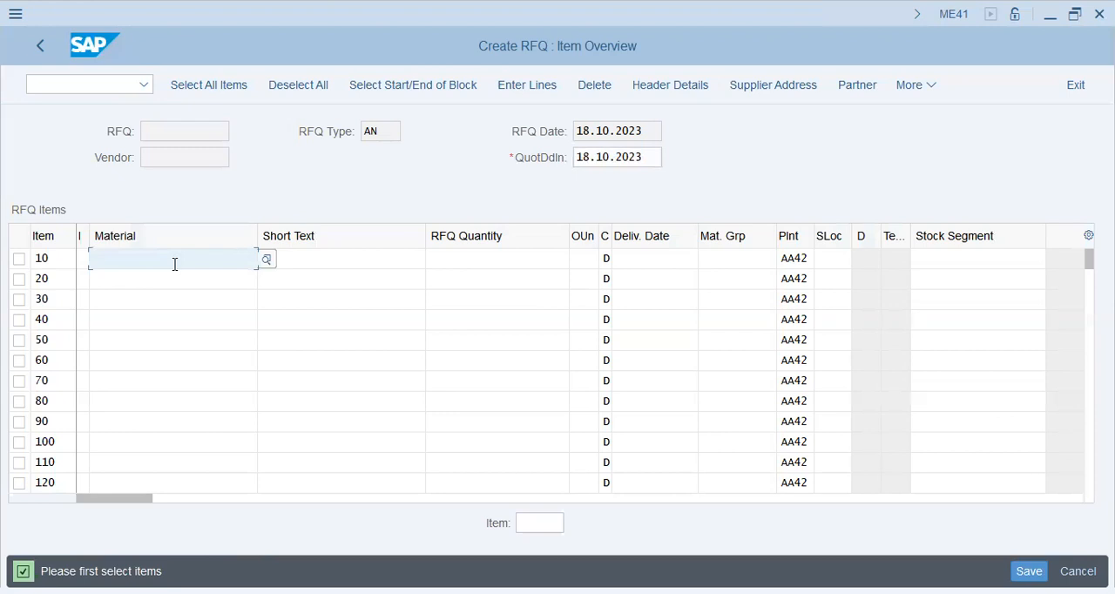
{"action": "type", "text": "30000"}
{"action": "key", "text": "Return"}
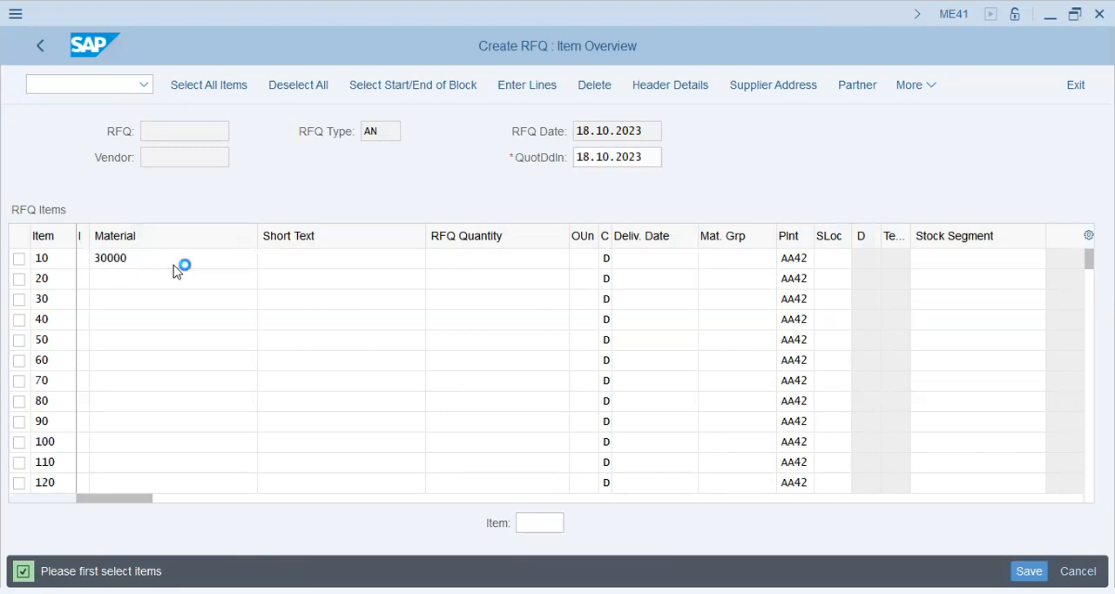
{"action": "key", "text": "Tab"}
{"action": "type", "text": "300-M Adhesive Tap"}
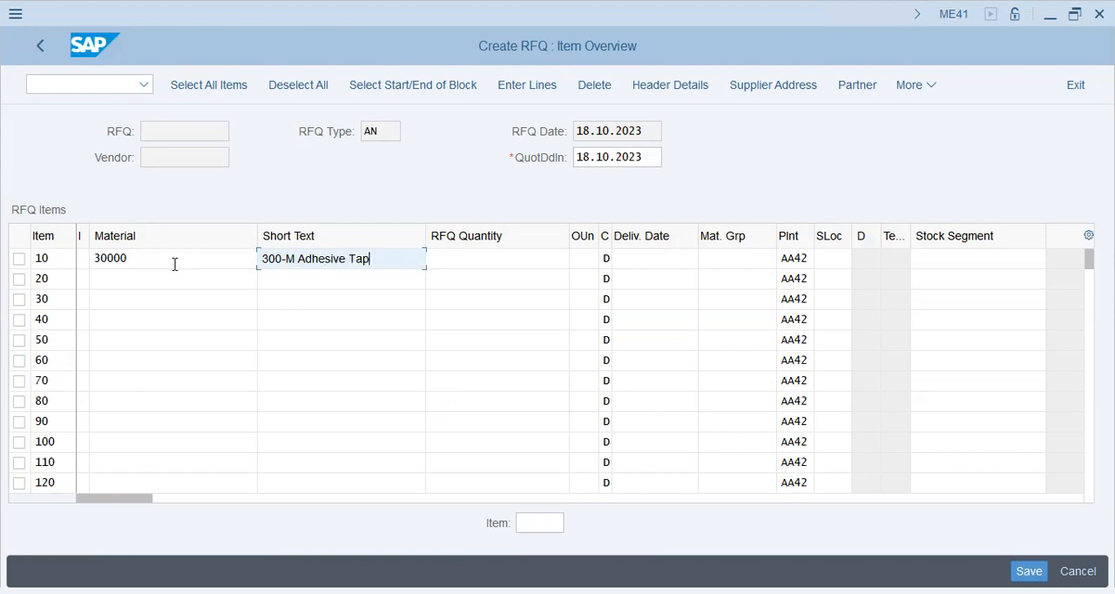
{"action": "key", "text": "Tab"}
{"action": "type", "text": "300"}
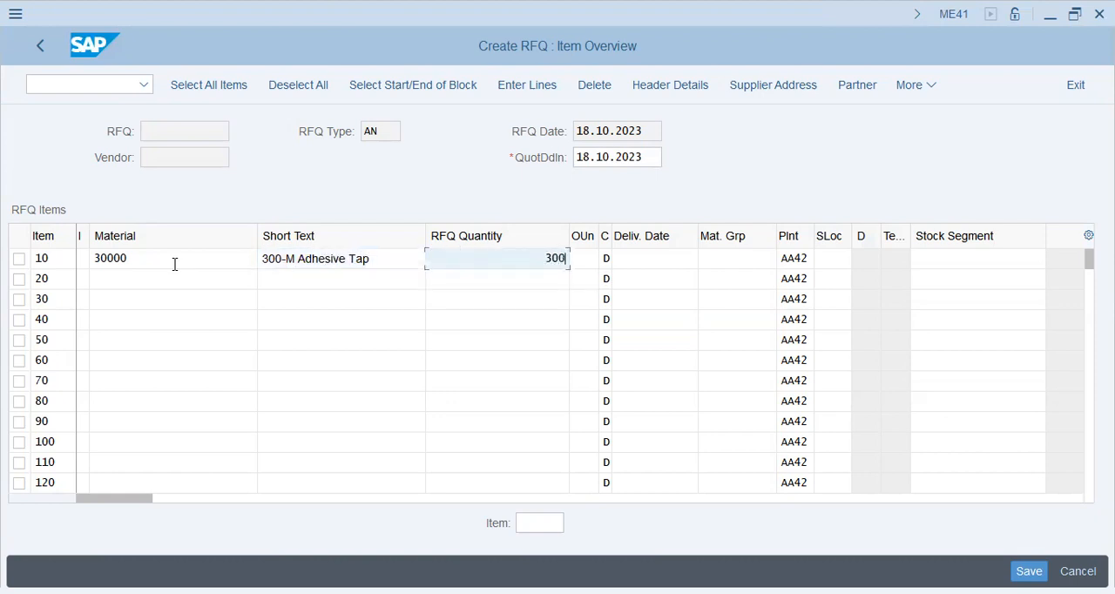
{"action": "key", "text": "Tab"}
Set the delivery date of RFQ item 10 to 20.10.2023 and confirm the entry to open the item's details.
{"action": "key", "text": "Tab"}
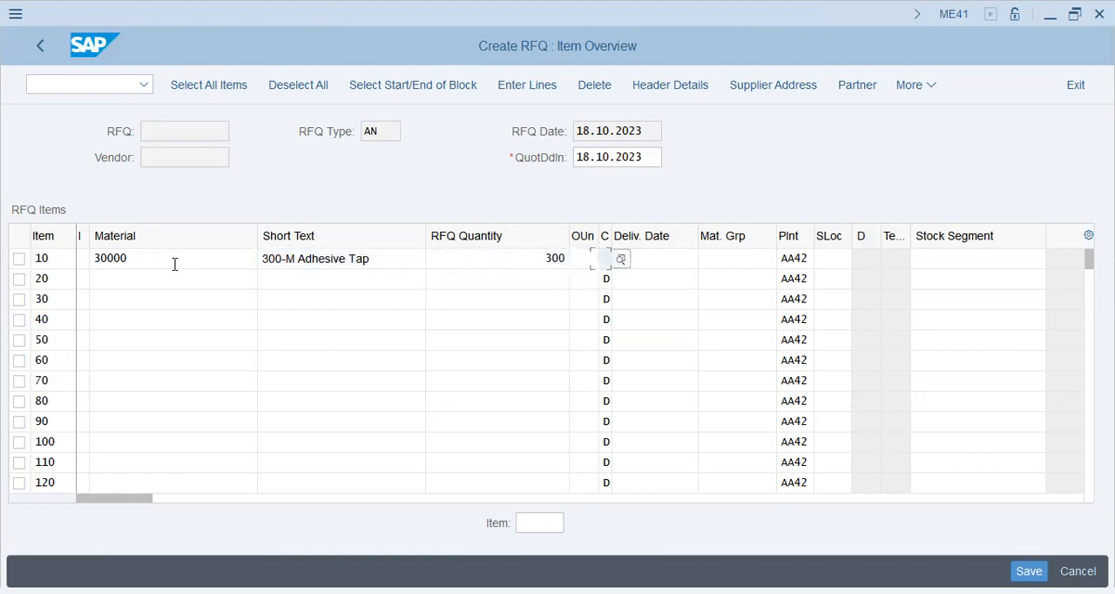
{"action": "key", "text": "Tab"}
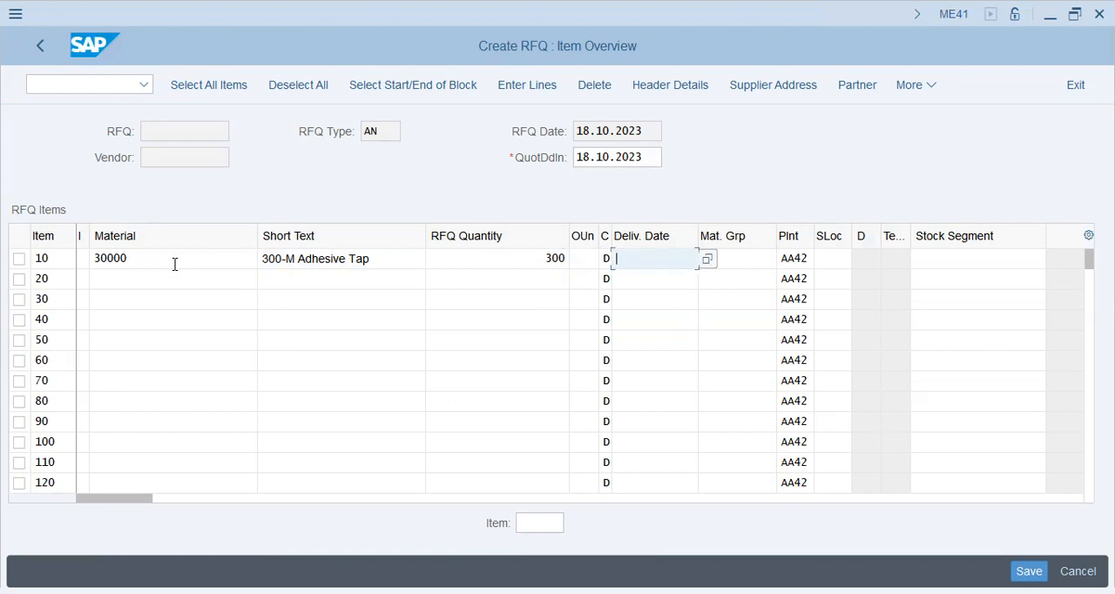
{"action": "type", "text": "20.10.202"}
{"action": "key", "text": "Tab"}
{"action": "key", "text": "Tab"}
{"action": "key", "text": "Tab"}
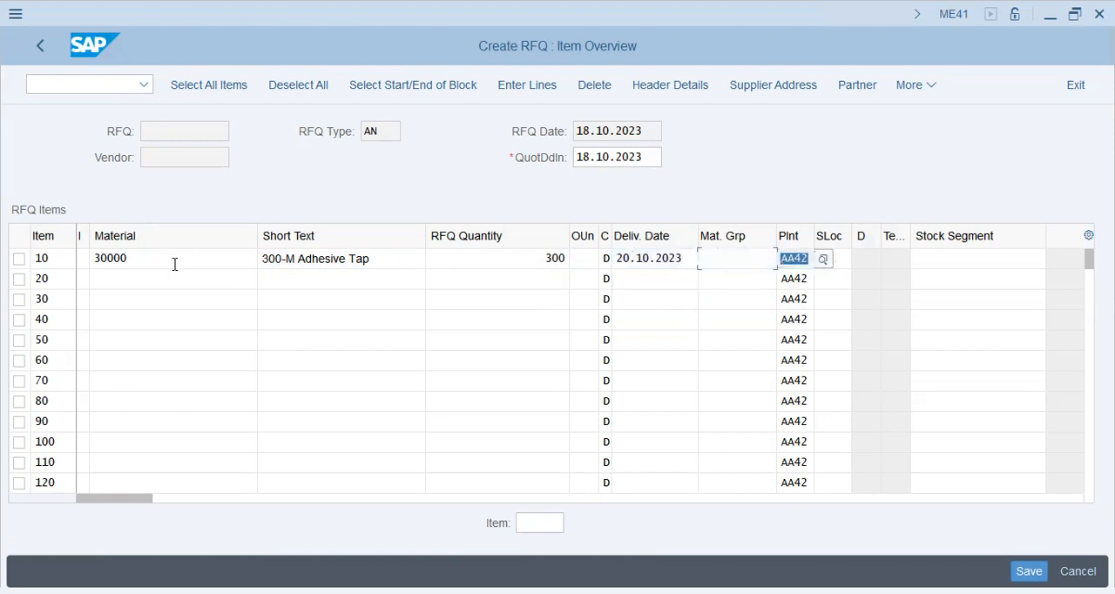
{"action": "key", "text": "Return"}
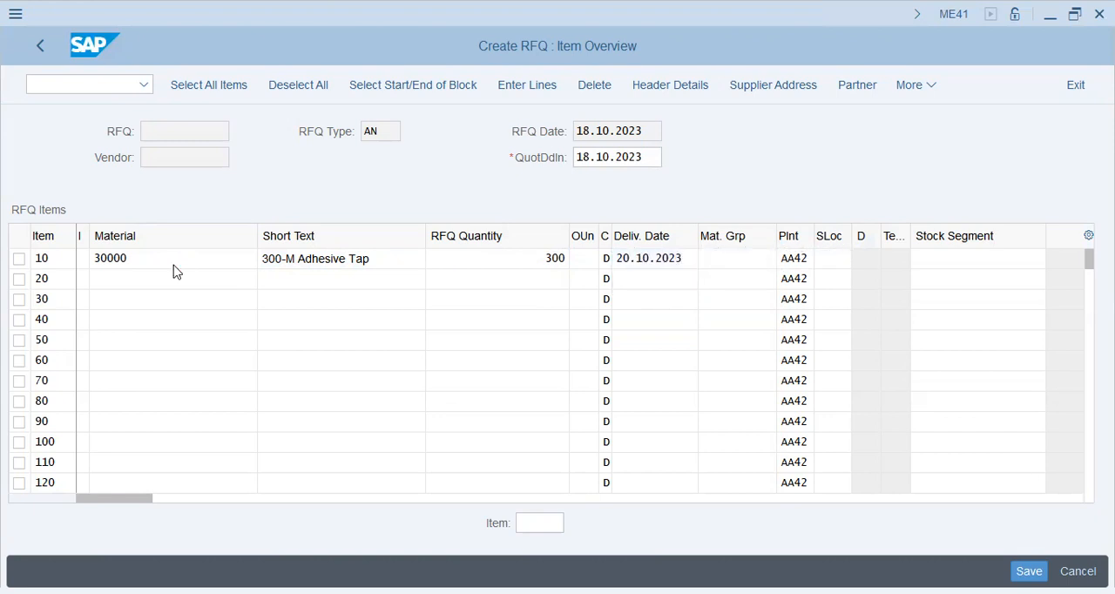
{"action": "left_click", "coordinate": [175, 267]}
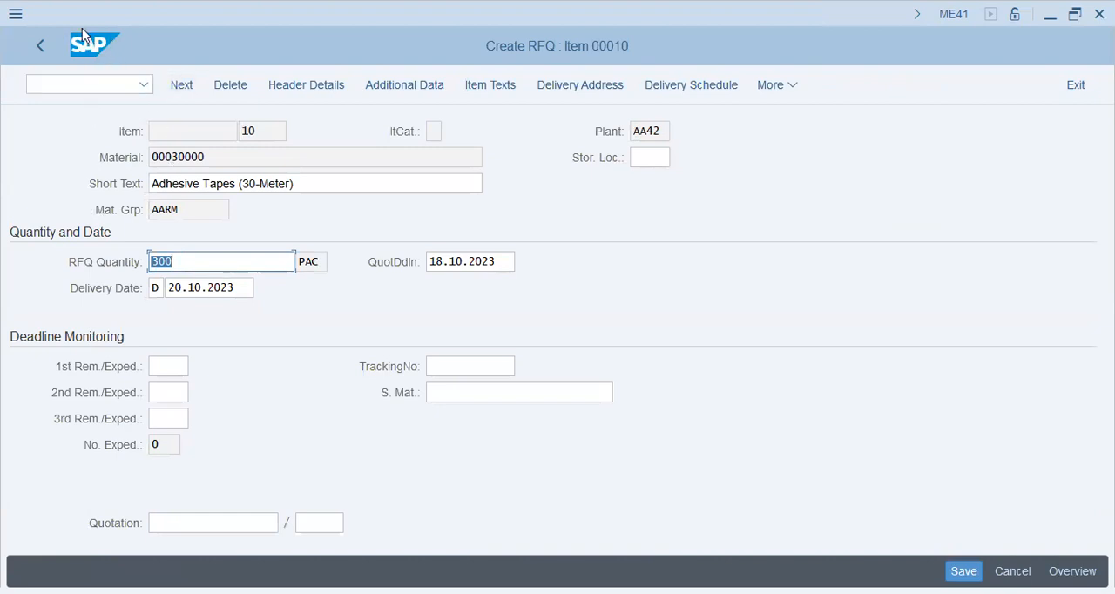
Return to the RFQ item overview and exit the document without saving it.
{"action": "left_click", "coordinate": [39, 50]}
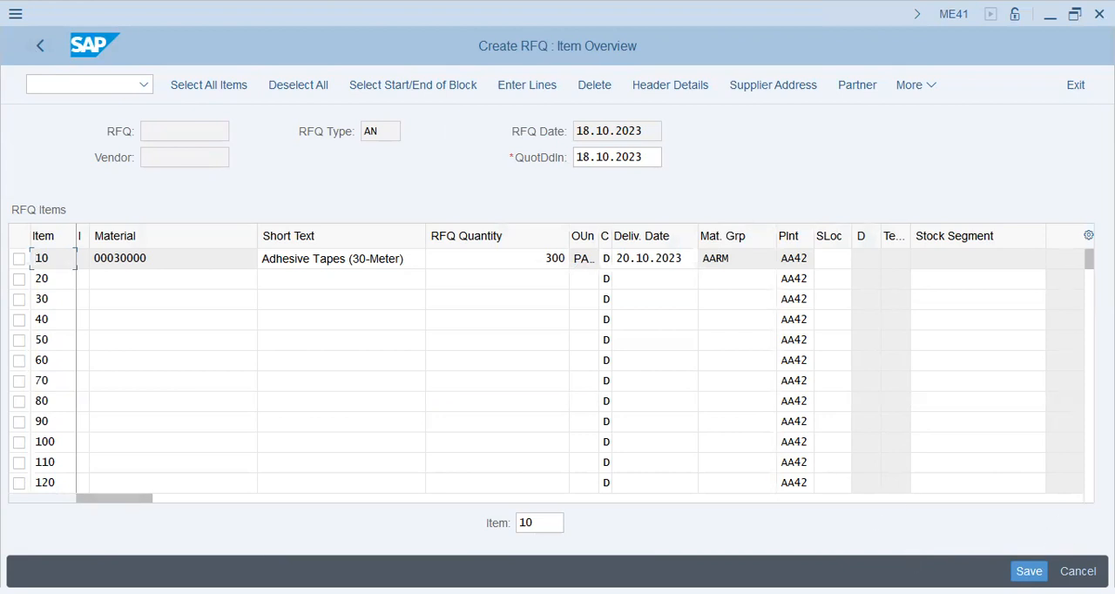
{"action": "left_click", "coordinate": [1078, 87]}
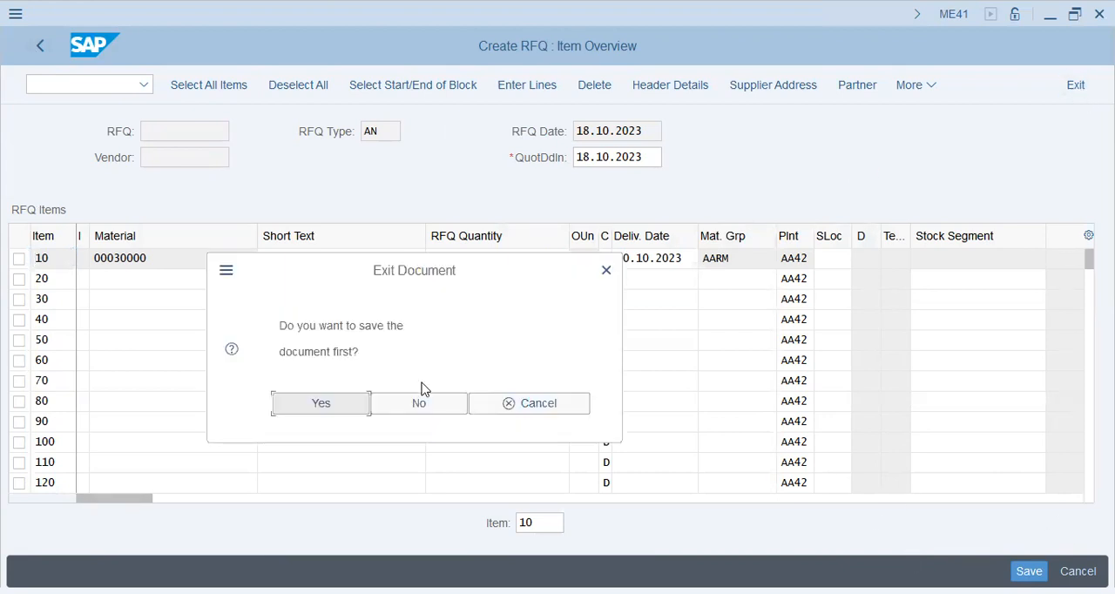
{"action": "left_click", "coordinate": [404, 411]}
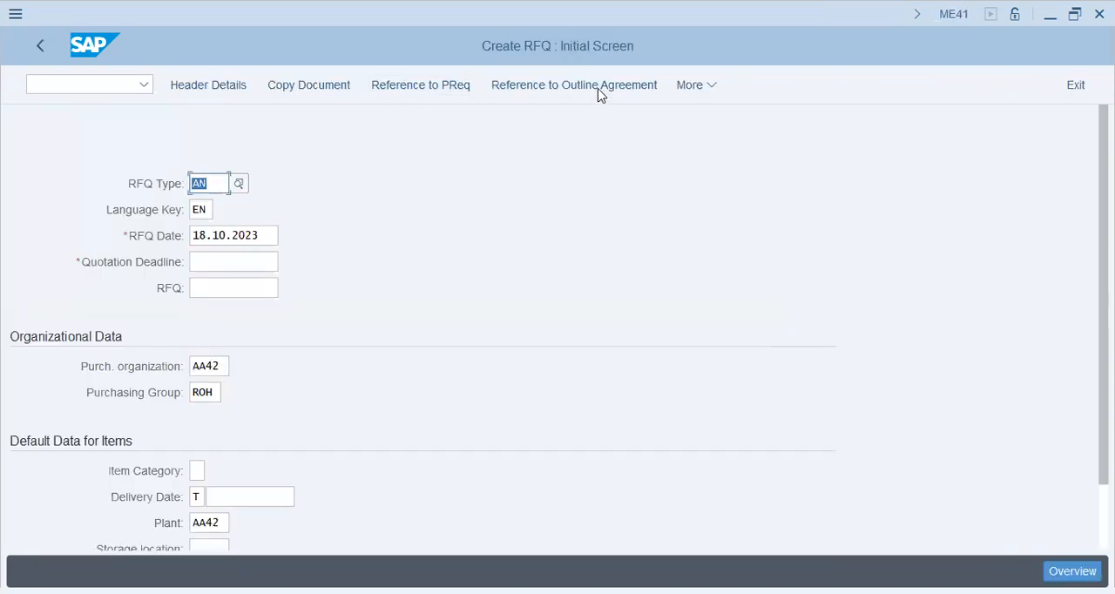
Try to proceed from the RFQ initial screen with no quotation deadline, and return to the SAP Easy Access menu.
{"action": "key", "text": "Return"}
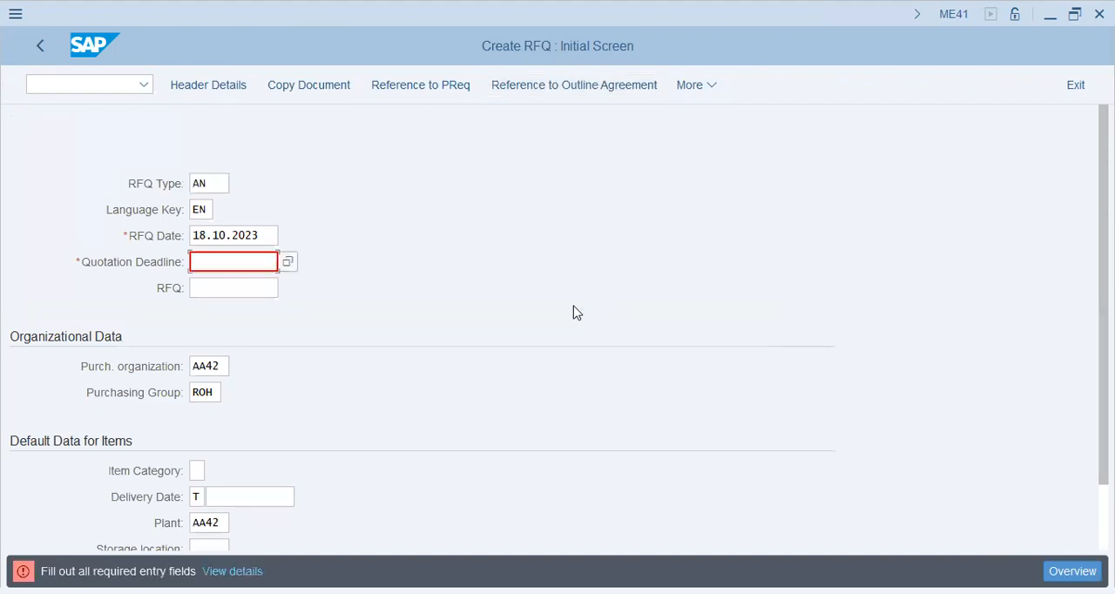
{"action": "key", "text": "space"}
{"action": "key", "text": "Down"}
{"action": "key", "text": "Return"}
{"action": "key", "text": "Return"}
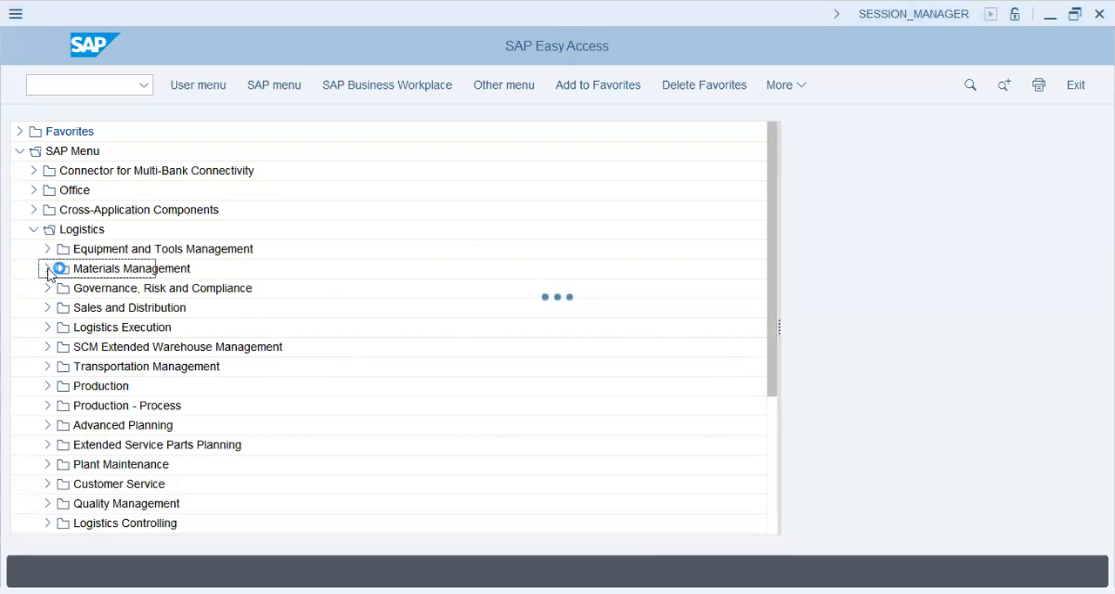
Start ME41 to create a request for quotation from the Purchasing RFQ/Quotation area of Materials Management.
{"action": "left_click", "coordinate": [61, 289]}
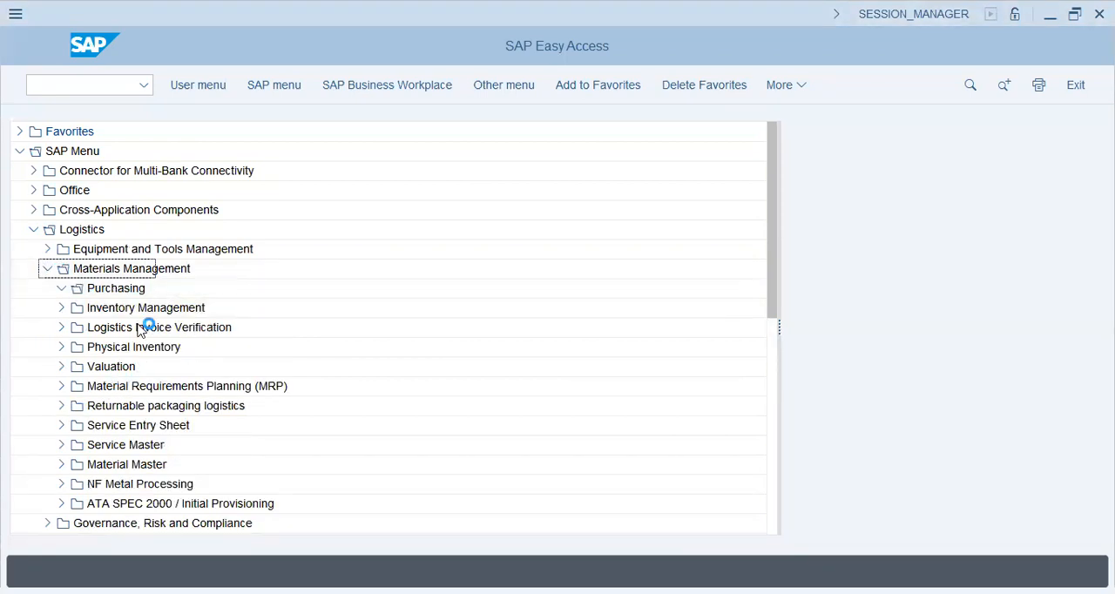
{"action": "left_click", "coordinate": [139, 315]}
{"action": "left_click", "coordinate": [79, 369]}
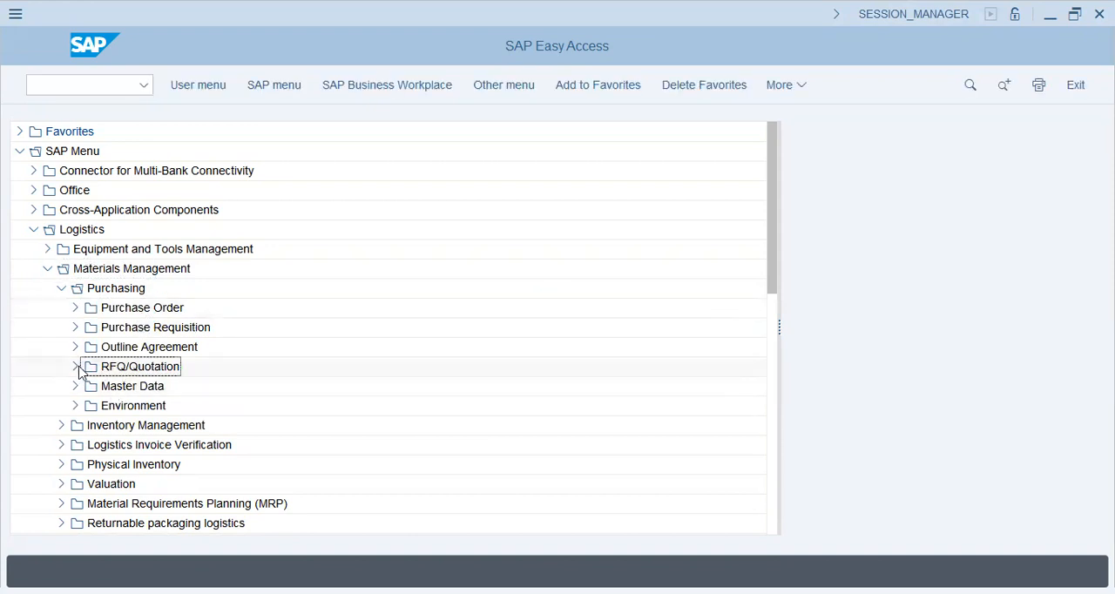
{"action": "left_click", "coordinate": [90, 387]}
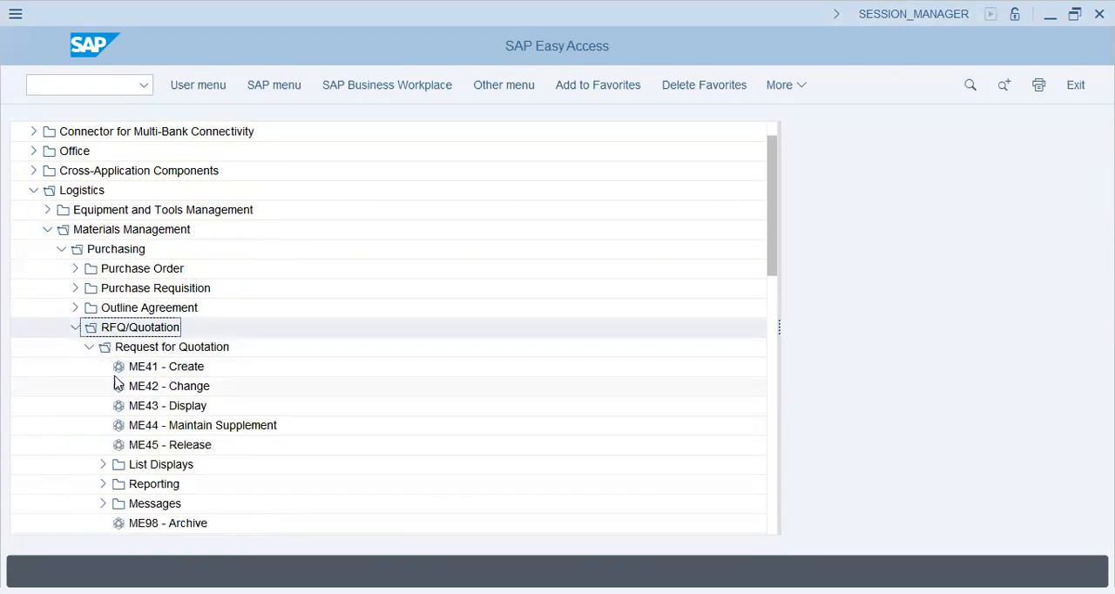
{"action": "double_click", "coordinate": [120, 366]}
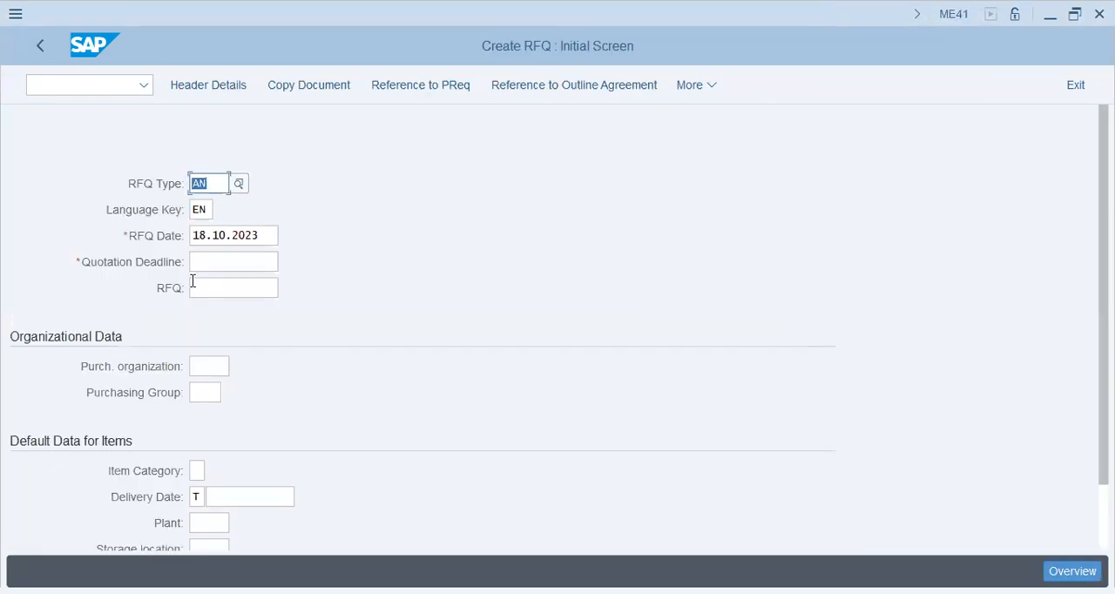
Set the quotation deadline to 18.10.2023 and open the search help for a referenced outline agreement.
{"action": "left_click", "coordinate": [239, 259]}
{"action": "left_click", "coordinate": [238, 280]}
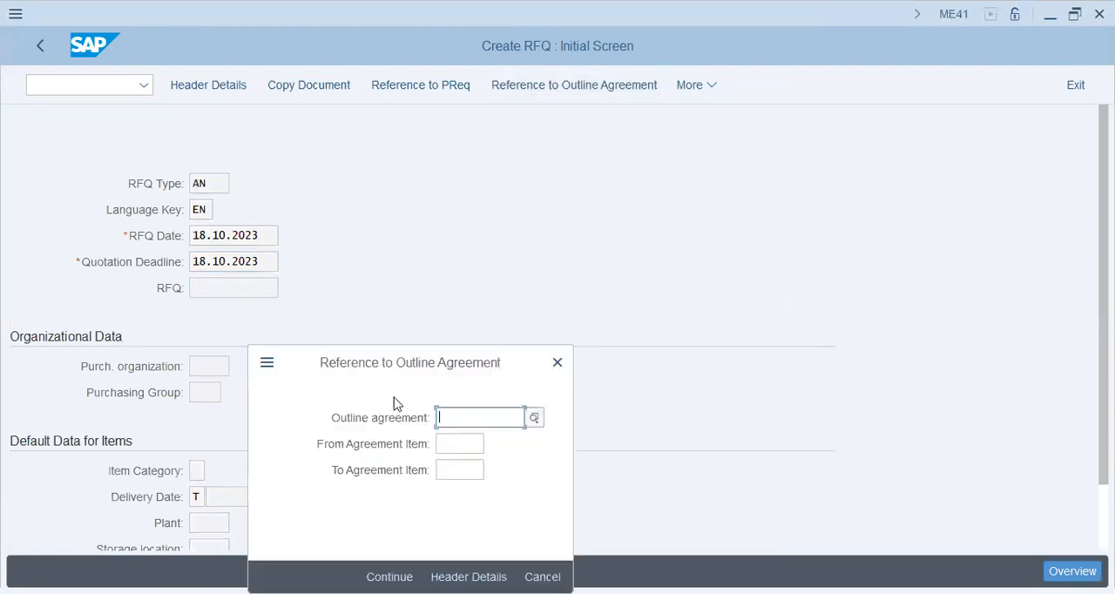
{"action": "left_click", "coordinate": [535, 418]}
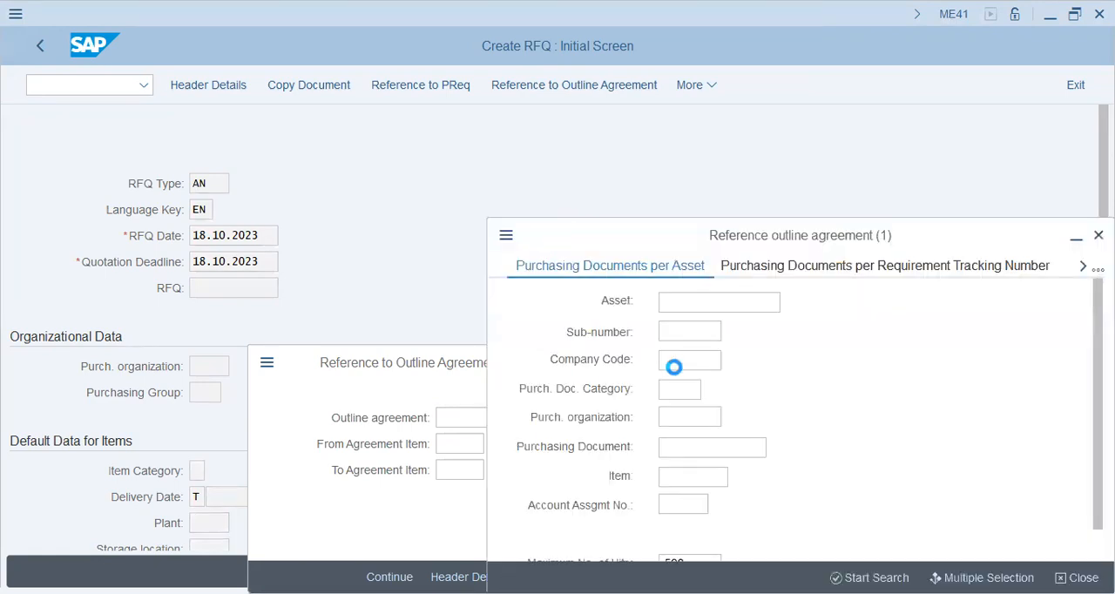
Search the purchasing documents per asset for company code AA42.
{"action": "left_click", "coordinate": [710, 360]}
{"action": "type", "text": "aa42"}
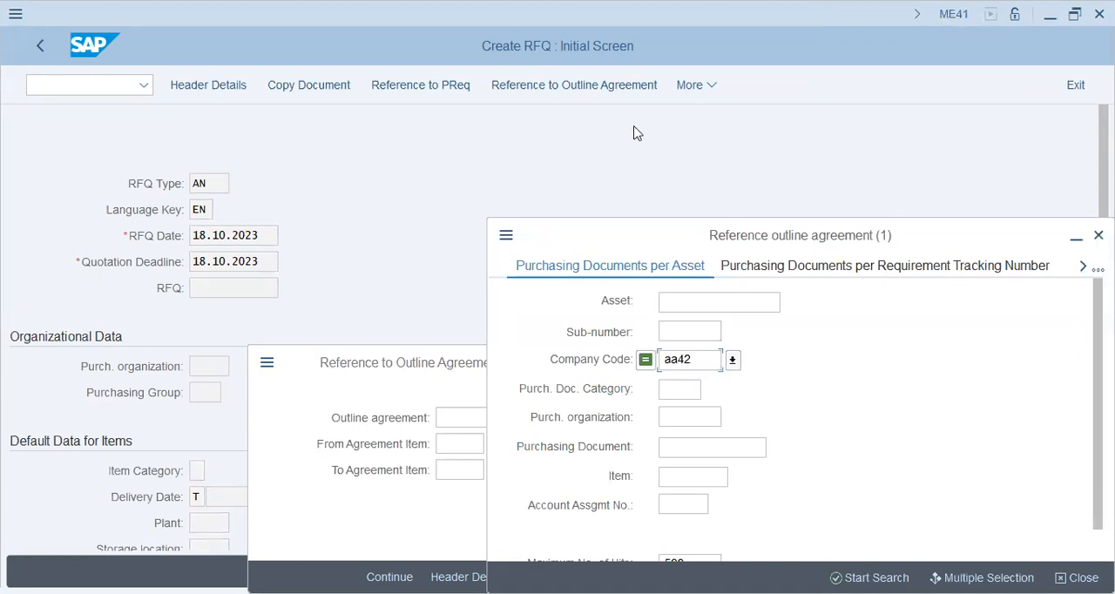
{"action": "key", "text": "Return"}
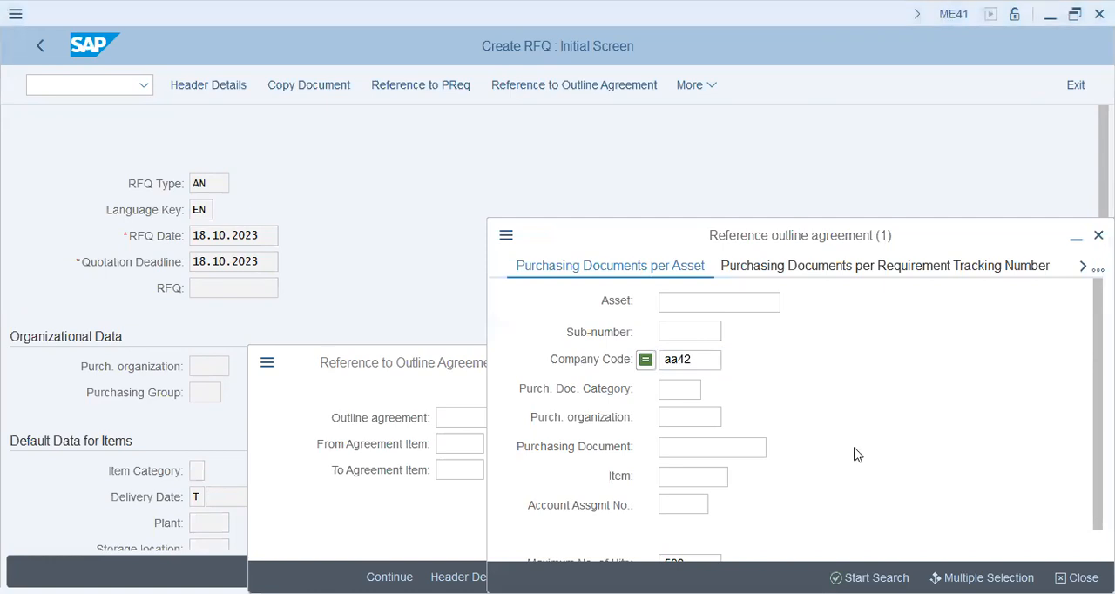
{"action": "left_click", "coordinate": [683, 390]}
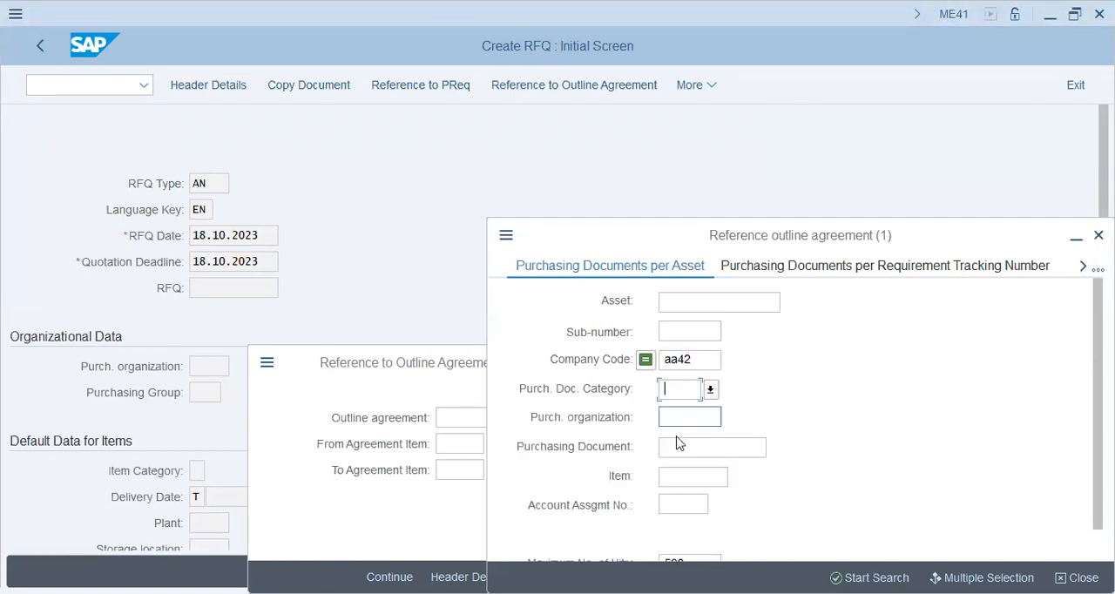
{"action": "key", "text": "Return"}
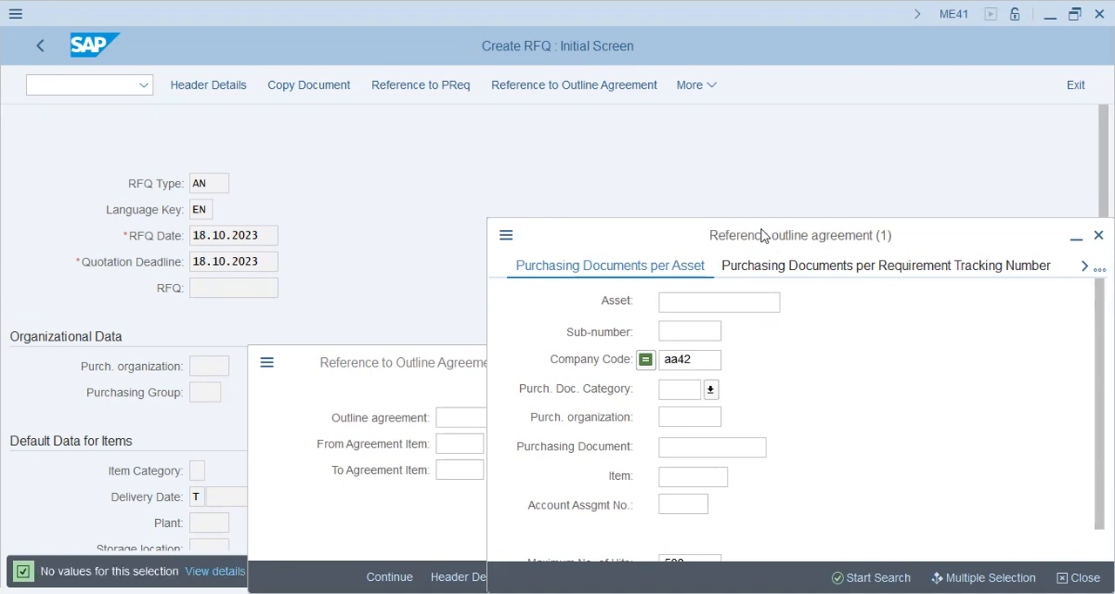
Add purchasing organization AA42 to the criteria of the purchasing documents per asset search.
{"action": "left_click_drag", "start_coordinate": [763, 236], "coordinate": [592, 117]}
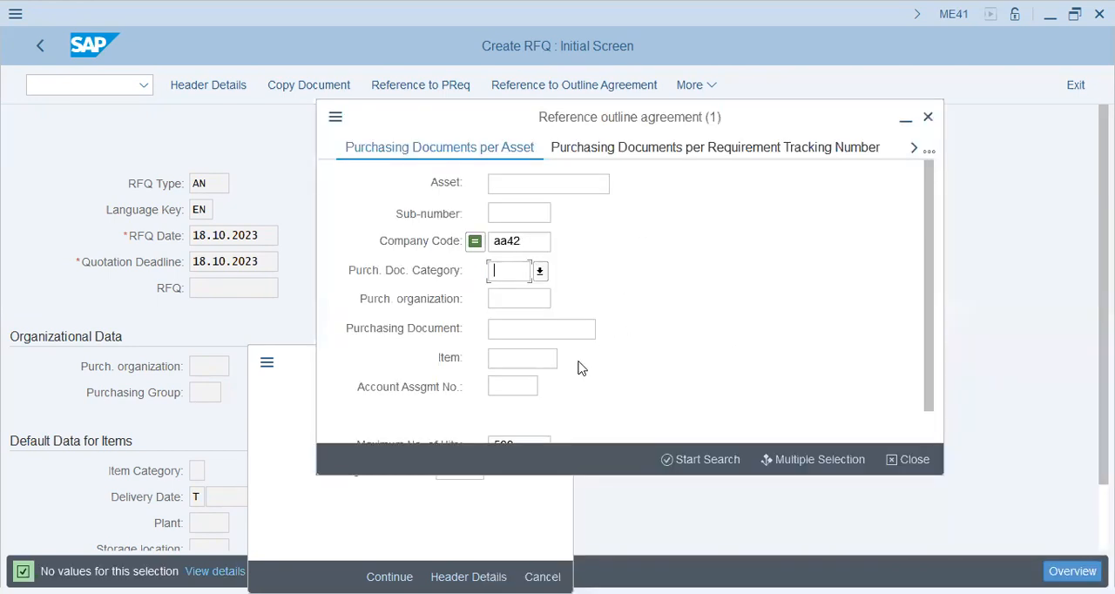
{"action": "left_click", "coordinate": [527, 358]}
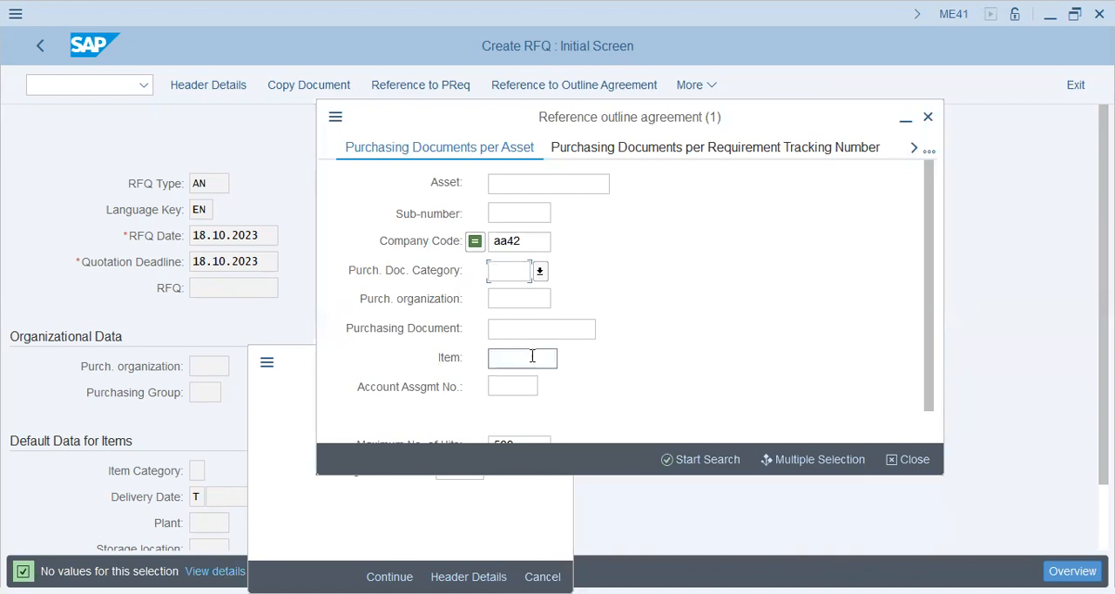
{"action": "left_click", "coordinate": [517, 298]}
{"action": "type", "text": "aa42"}
{"action": "key", "text": "Tab"}
{"action": "left_click", "coordinate": [514, 387]}
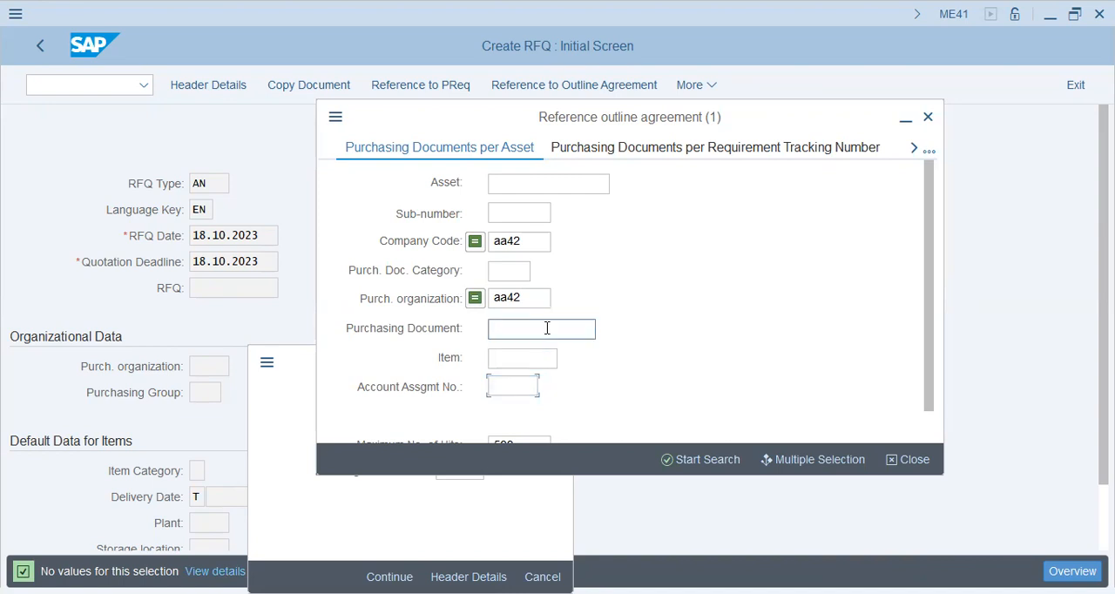
{"action": "left_click", "coordinate": [925, 429]}
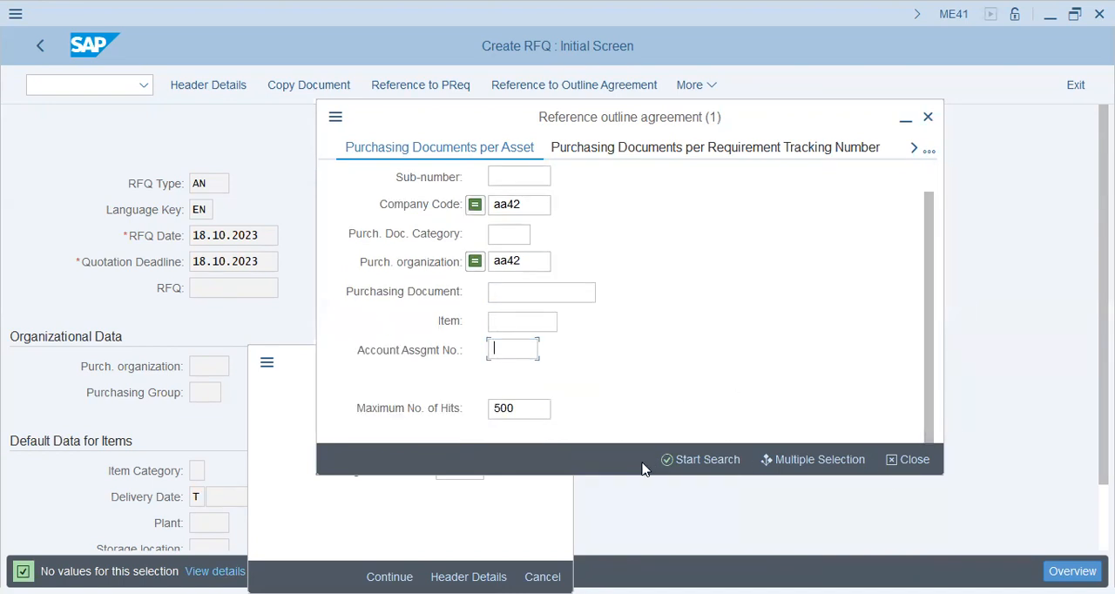
Switch to Purchasing Documents for Material and search for material 30000 in plant AA42.
{"action": "left_click", "coordinate": [929, 153]}
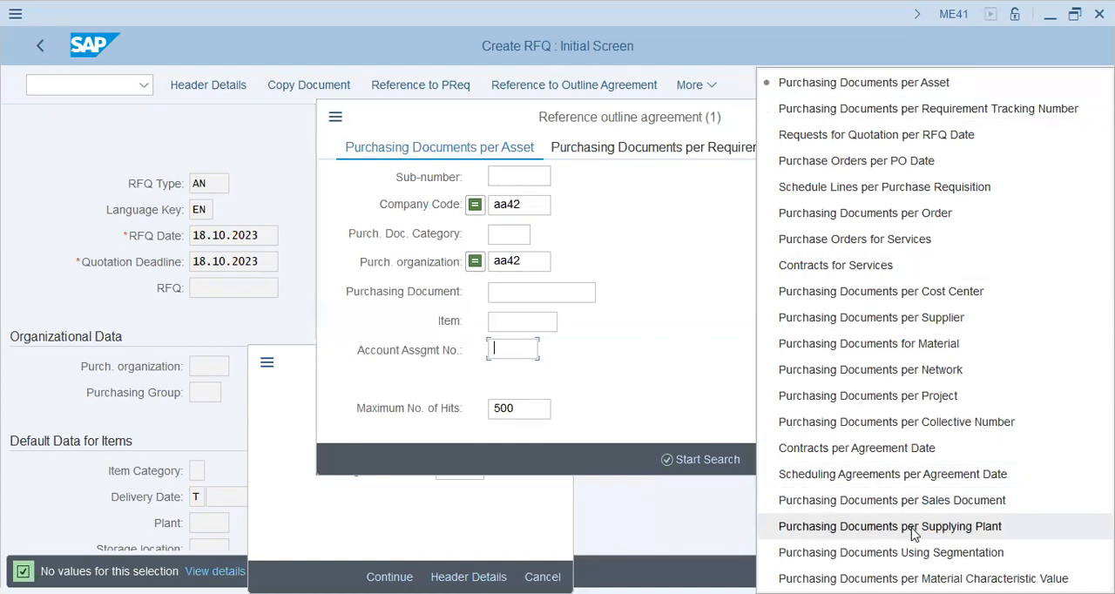
{"action": "left_click", "coordinate": [911, 345]}
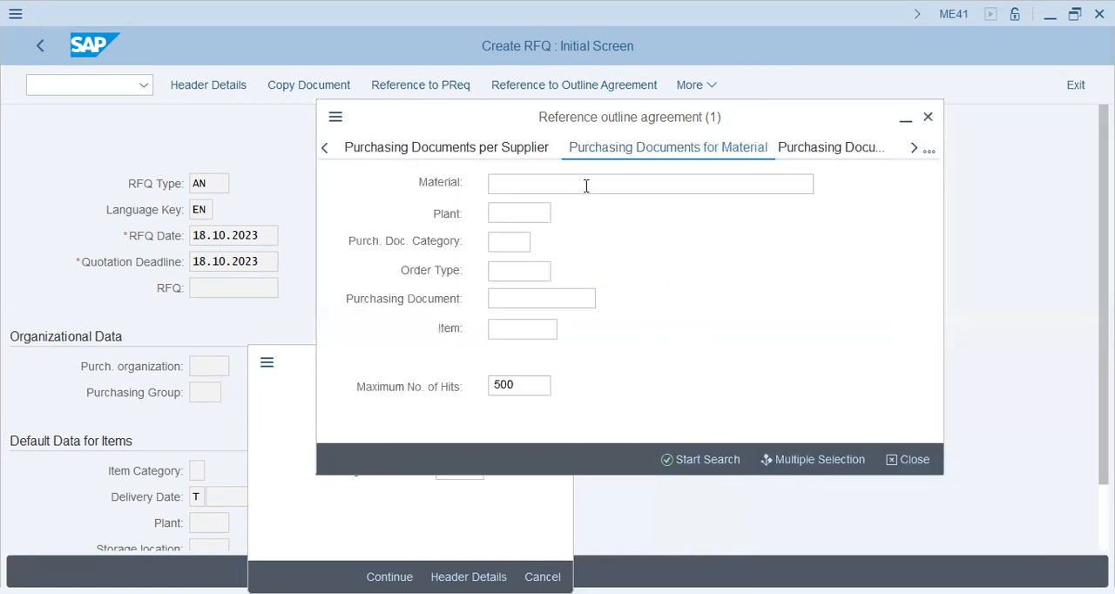
{"action": "left_click", "coordinate": [585, 184]}
{"action": "type", "text": "30000"}
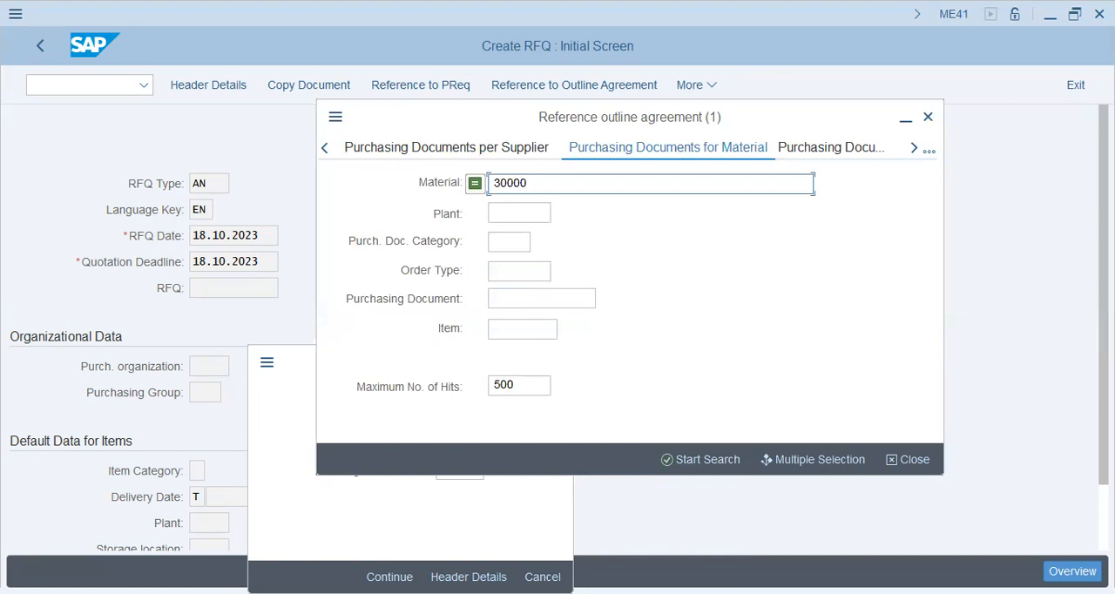
{"action": "type", "text": "aa42"}
{"action": "key", "text": "Tab"}
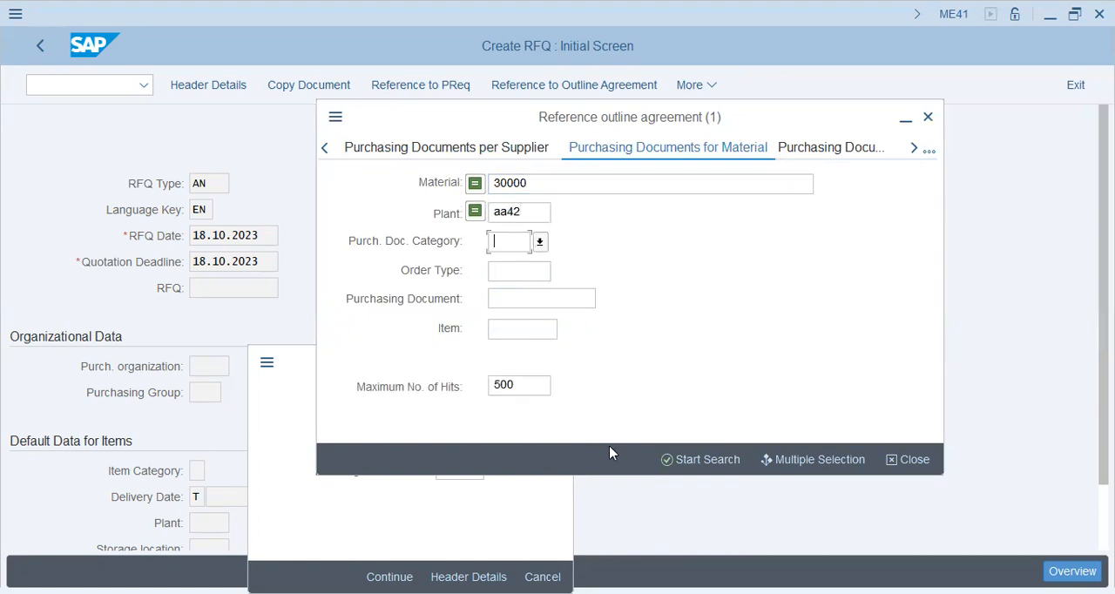
{"action": "left_click", "coordinate": [697, 459]}
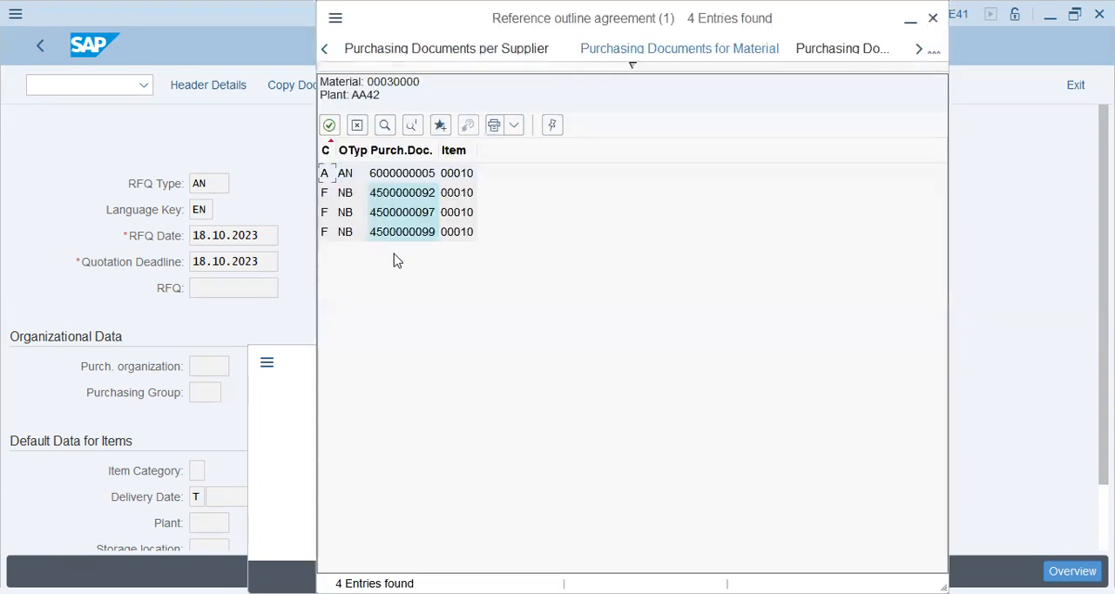
Try to use the last purchase order in the search results as the outline agreement reference.
{"action": "left_click", "coordinate": [398, 234]}
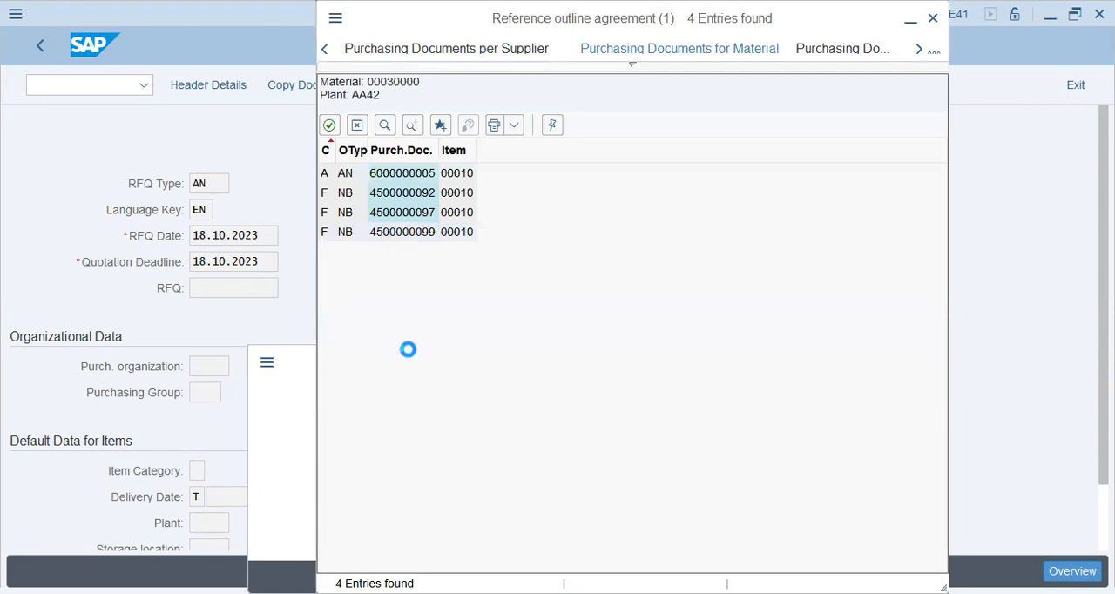
{"action": "key", "text": "Return"}
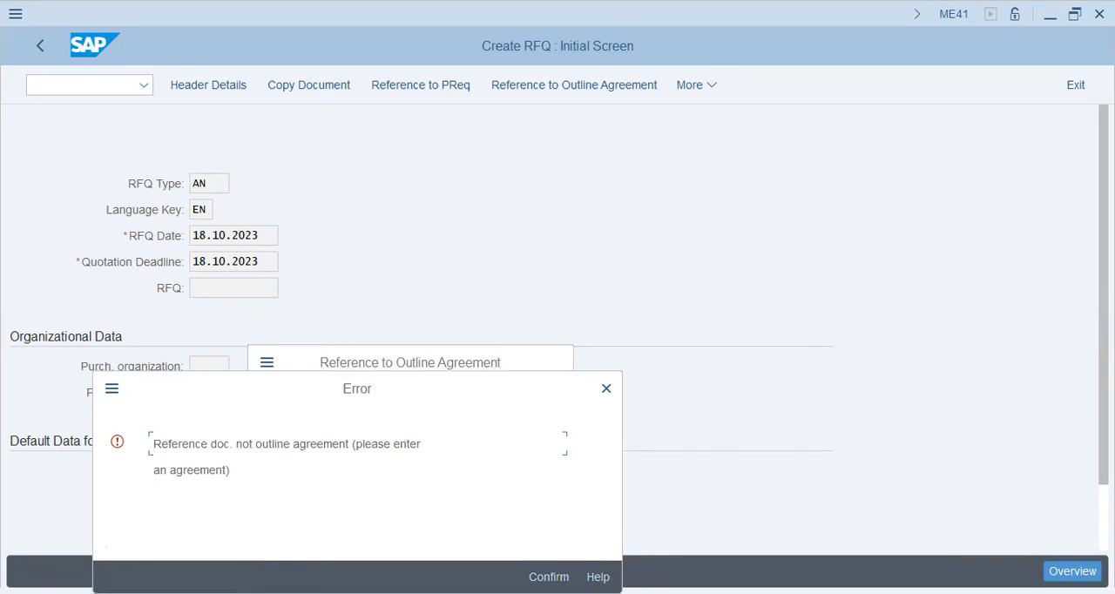
{"action": "key", "text": "Return"}
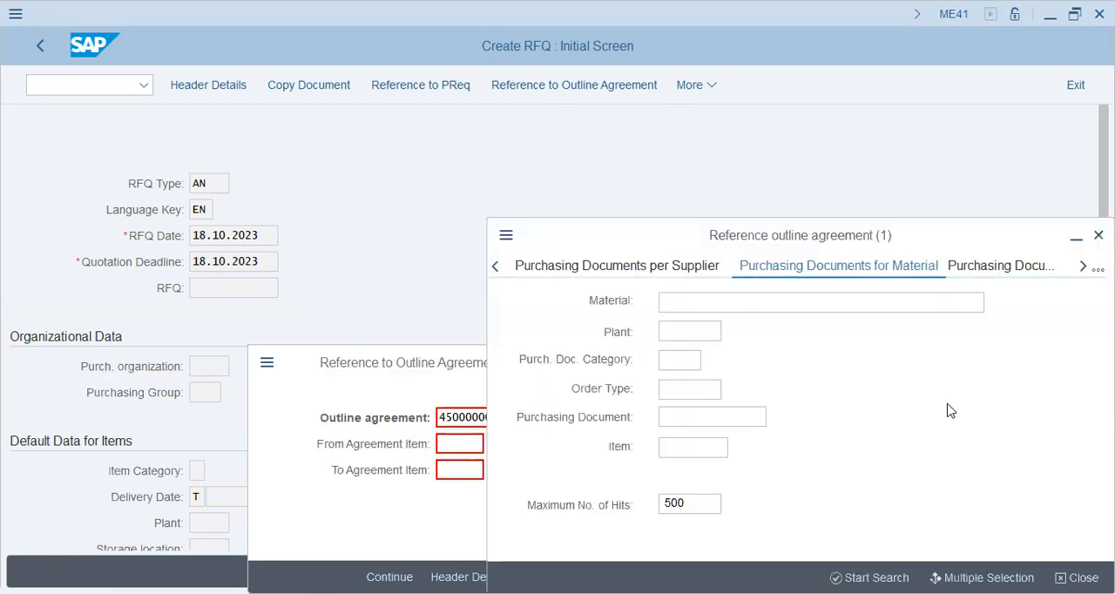
{"action": "key", "text": "Escape"}
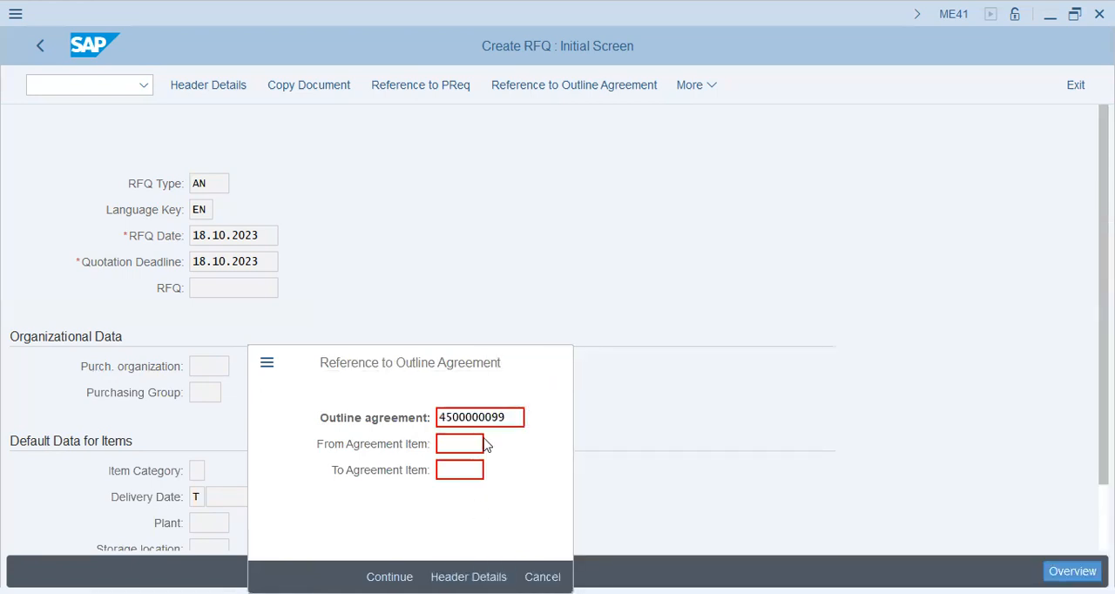
{"action": "key", "text": "Return"}
{"action": "key", "text": "Return"}
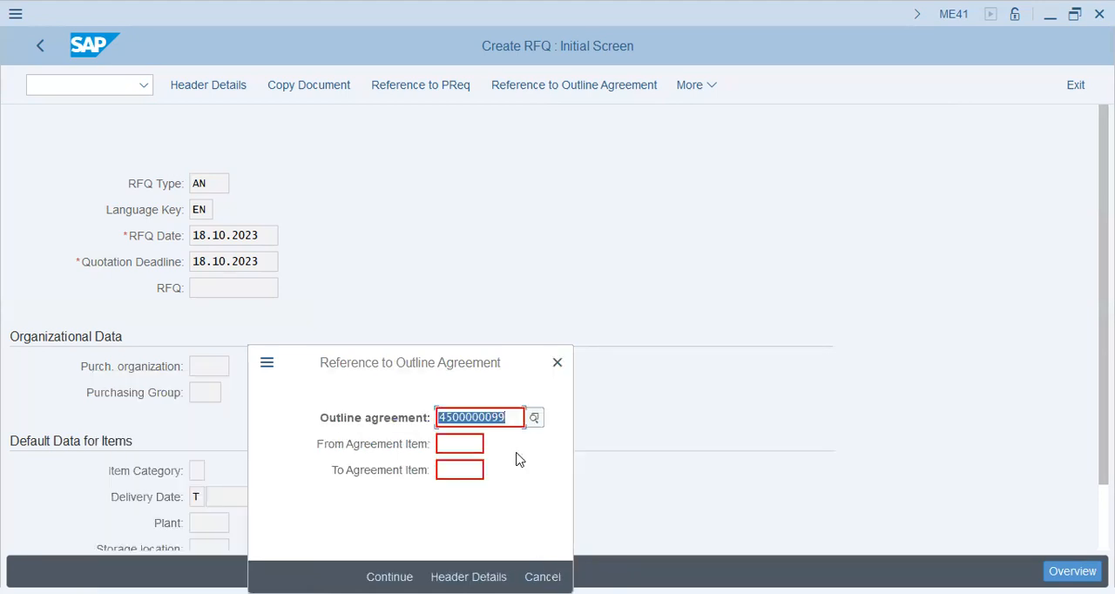
{"action": "key", "text": "Delete"}
{"action": "key", "text": "Tab"}
{"action": "key", "text": "Return"}
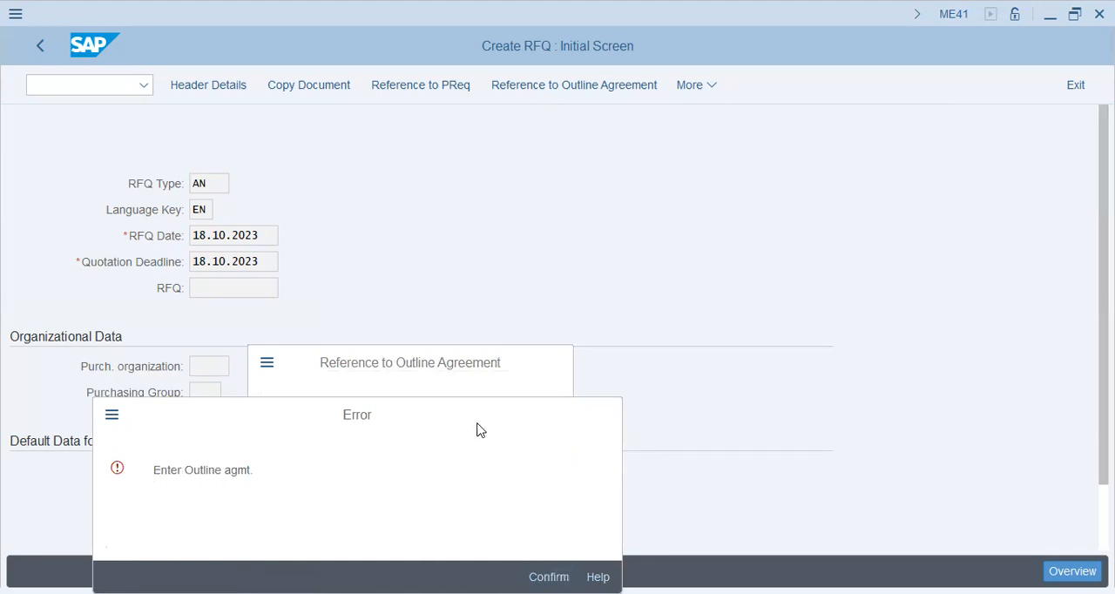
{"action": "key", "text": "Return"}
{"action": "left_click", "coordinate": [534, 417]}
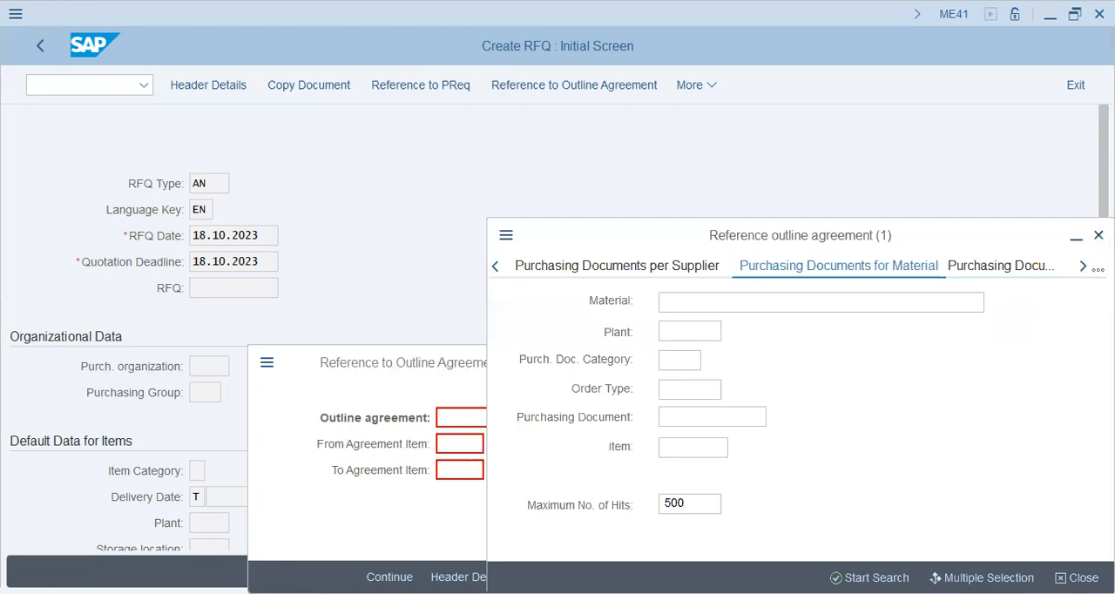
{"action": "left_click", "coordinate": [1098, 269]}
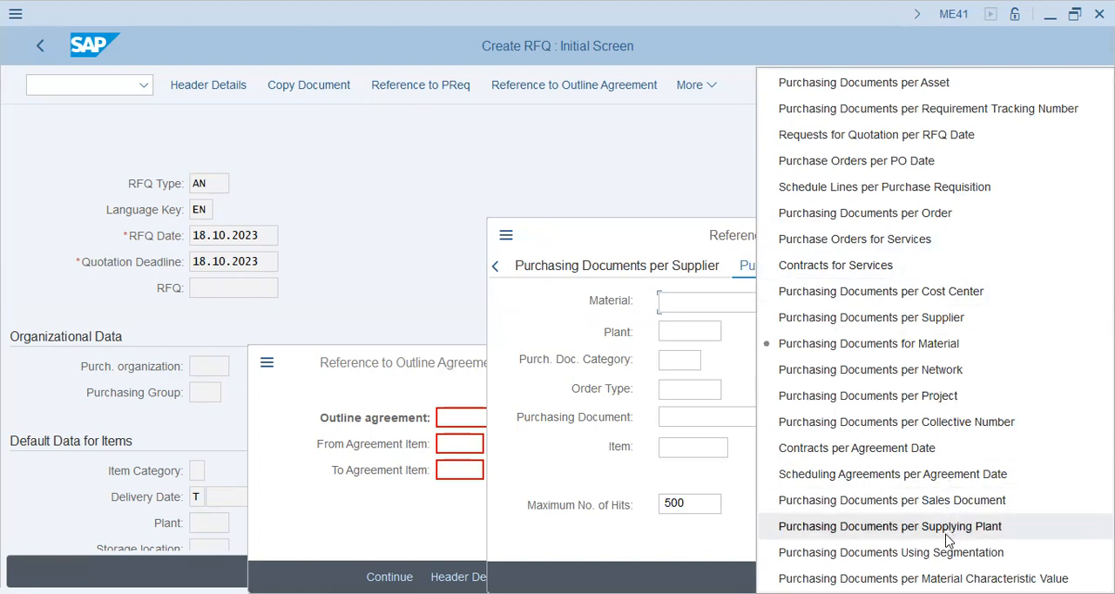
{"action": "left_click", "coordinate": [727, 520]}
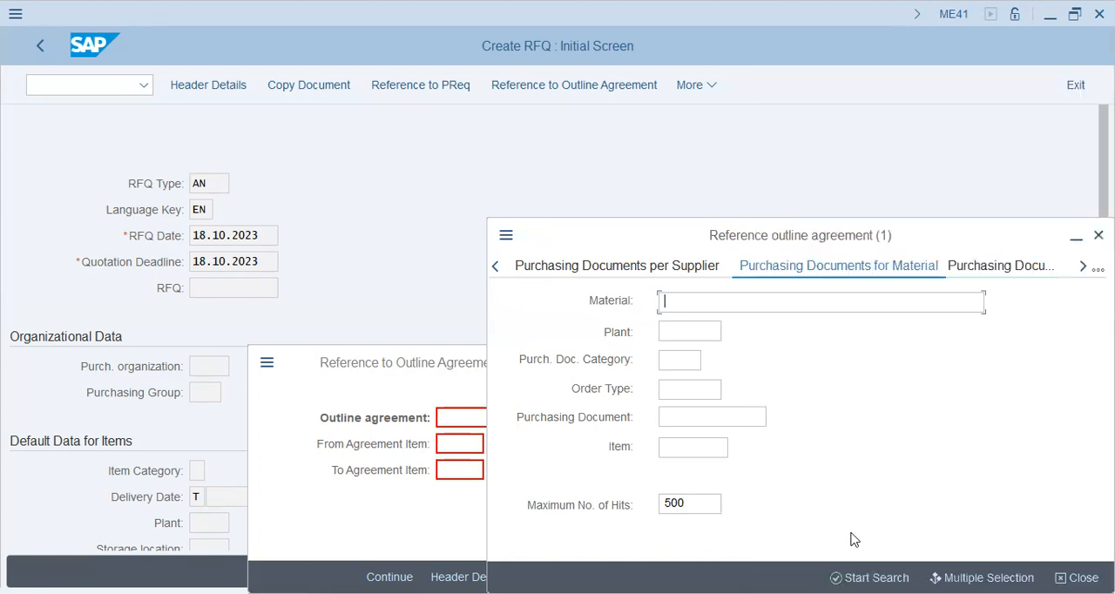
Abandon the outline agreement reference and open the RFQ item overview for purchasing organization AA42 and purchasing group ROH.
{"action": "left_click", "coordinate": [1077, 578]}
{"action": "left_click", "coordinate": [543, 577]}
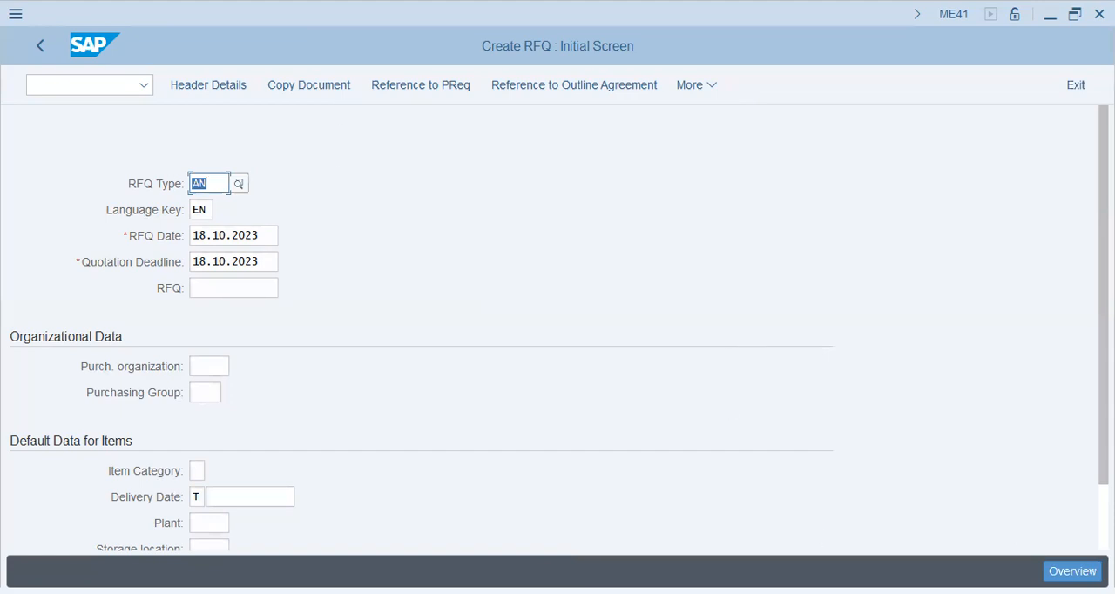
{"action": "left_click", "coordinate": [1073, 572]}
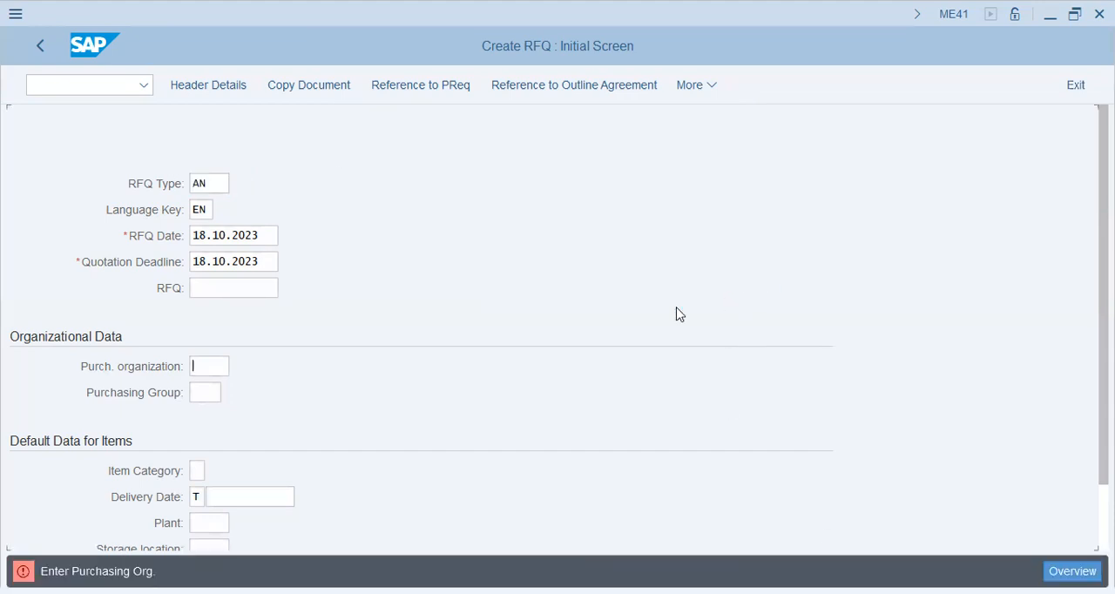
{"action": "left_click", "coordinate": [219, 359]}
{"action": "left_click", "coordinate": [211, 401]}
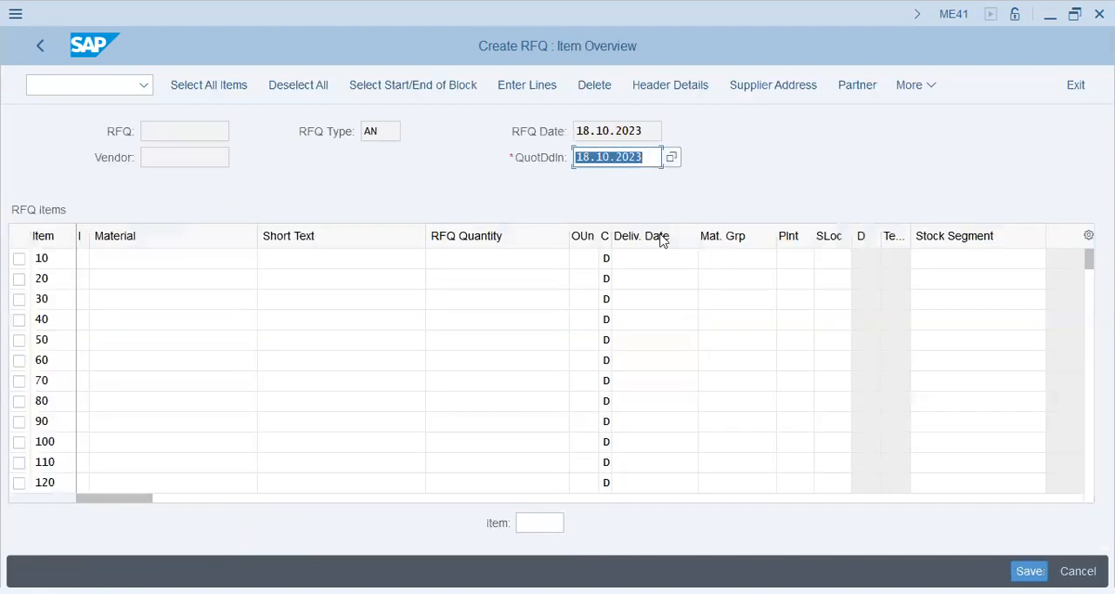
Fill RFQ item 10 with material 30000, short text 300-M Adhesive Tap and quantity 300.
{"action": "left_click", "coordinate": [218, 260]}
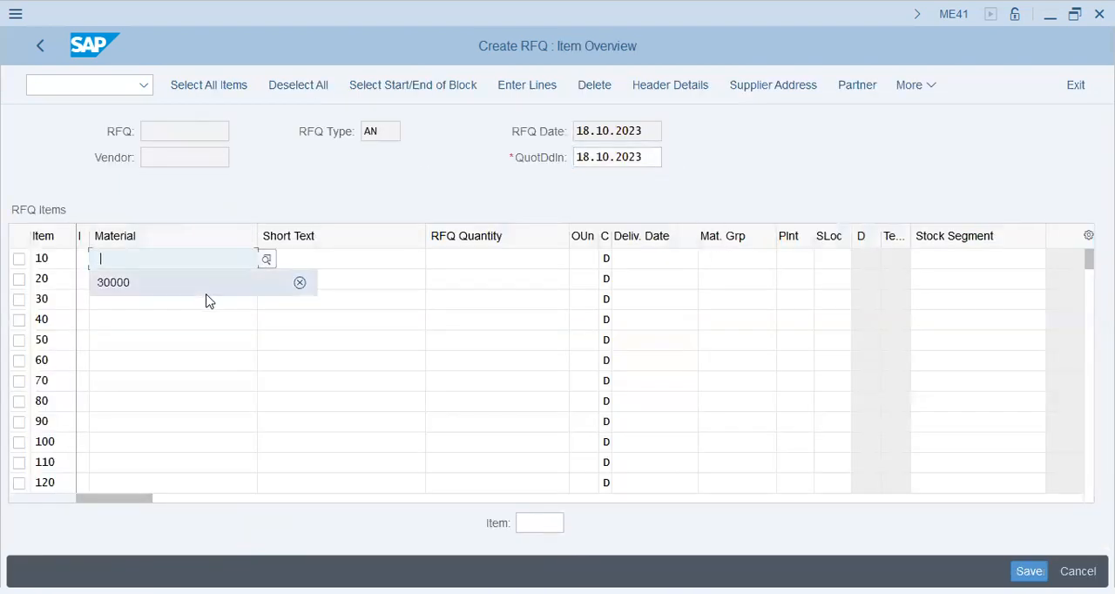
{"action": "left_click", "coordinate": [207, 286]}
{"action": "left_click", "coordinate": [326, 262]}
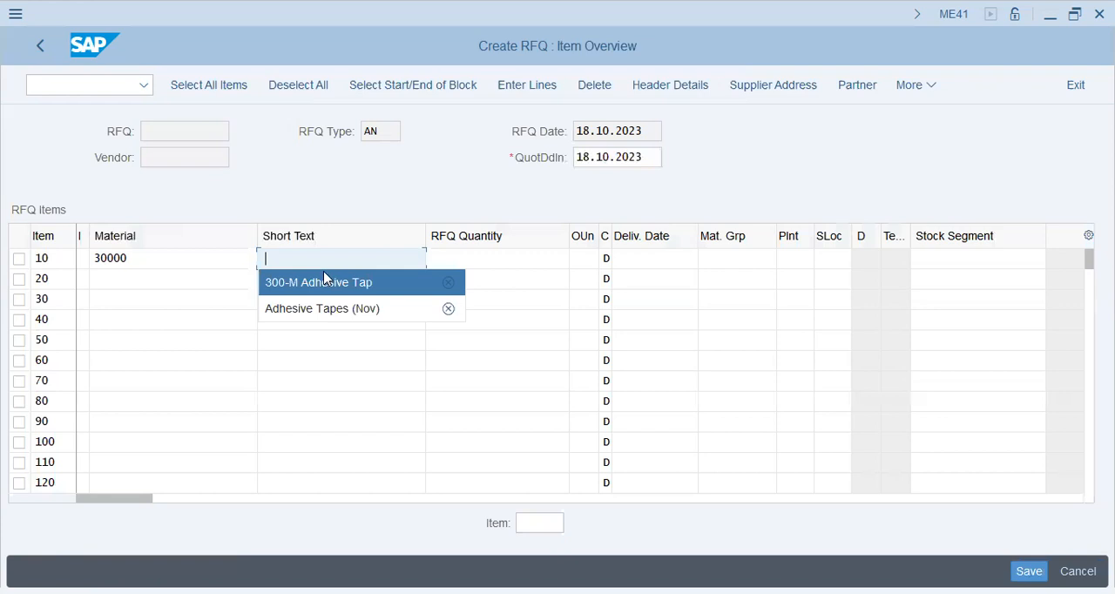
{"action": "left_click", "coordinate": [322, 283]}
{"action": "left_click", "coordinate": [453, 261]}
{"action": "left_click", "coordinate": [456, 278]}
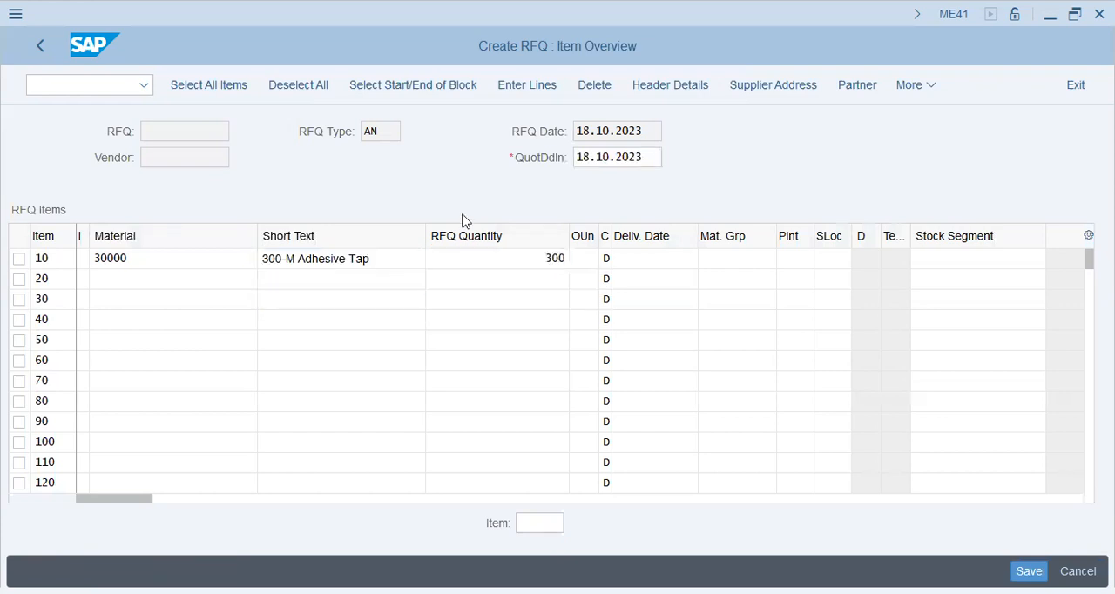
Set item 10's delivery date to 20.10.2023 and its plant to AA42, and confirm the item.
{"action": "left_click", "coordinate": [663, 264]}
{"action": "left_click", "coordinate": [666, 281]}
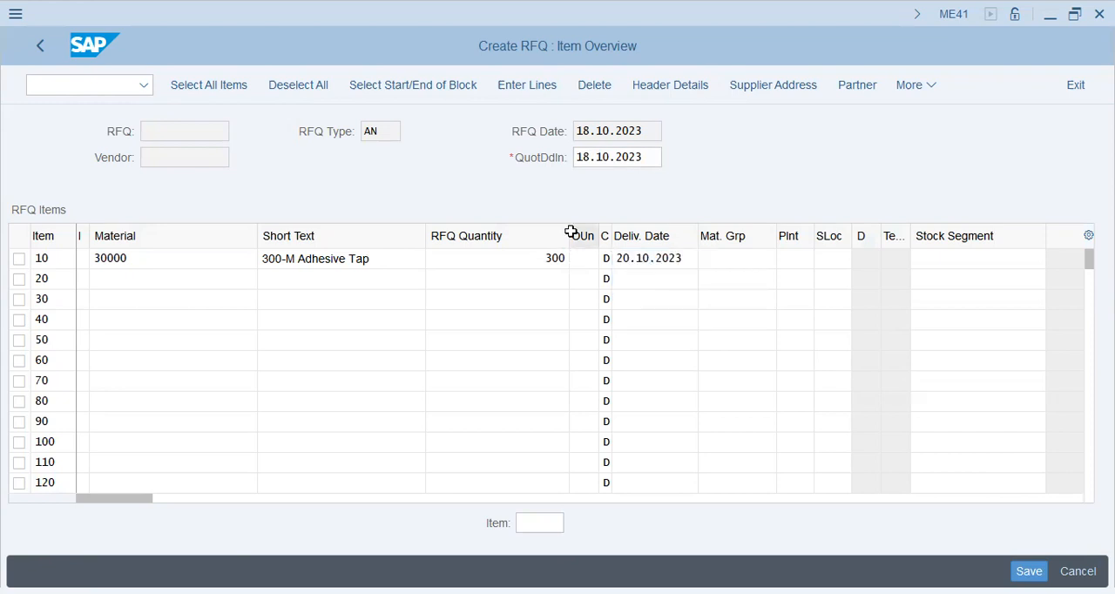
{"action": "left_click", "coordinate": [706, 260]}
{"action": "left_click", "coordinate": [806, 260]}
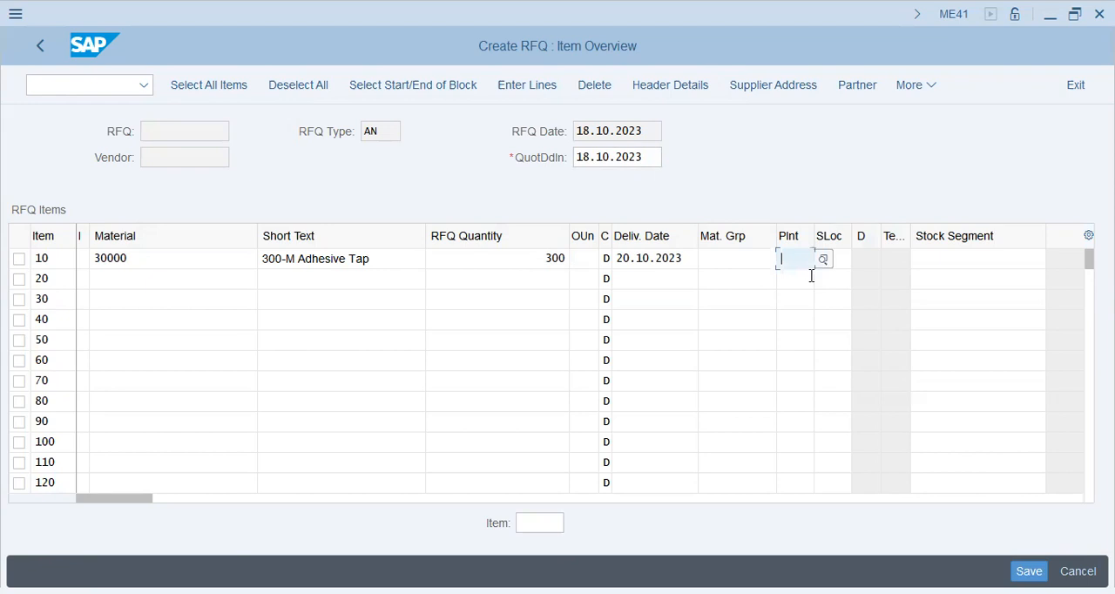
{"action": "type", "text": "aa42"}
{"action": "key", "text": "Tab"}
{"action": "key", "text": "Return"}
{"action": "key", "text": "Return"}
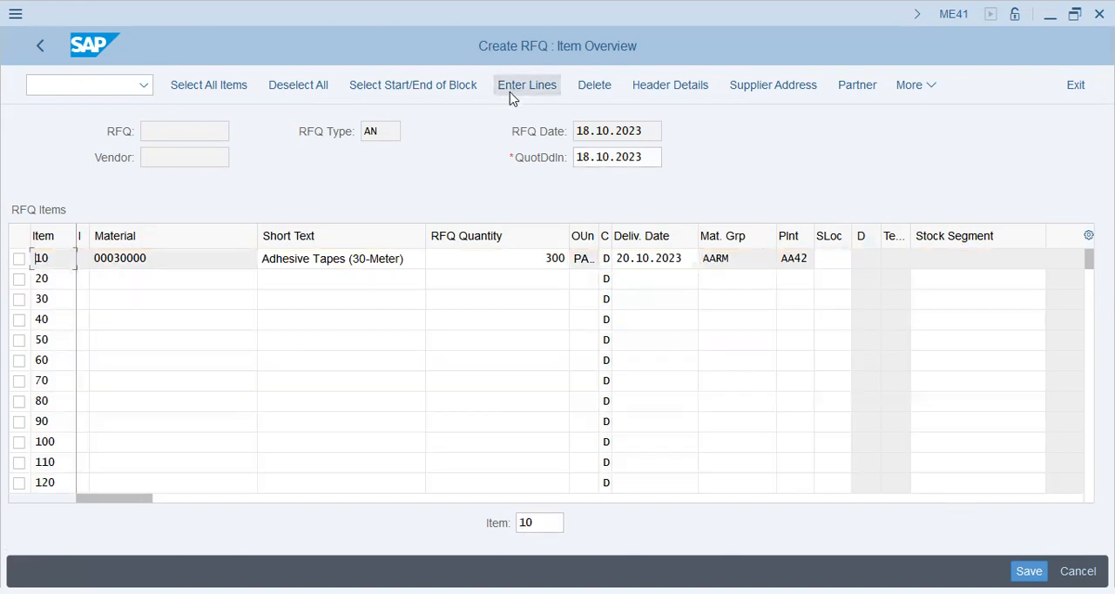
Select item 10 and try to save the RFQ.
{"action": "left_click", "coordinate": [418, 91]}
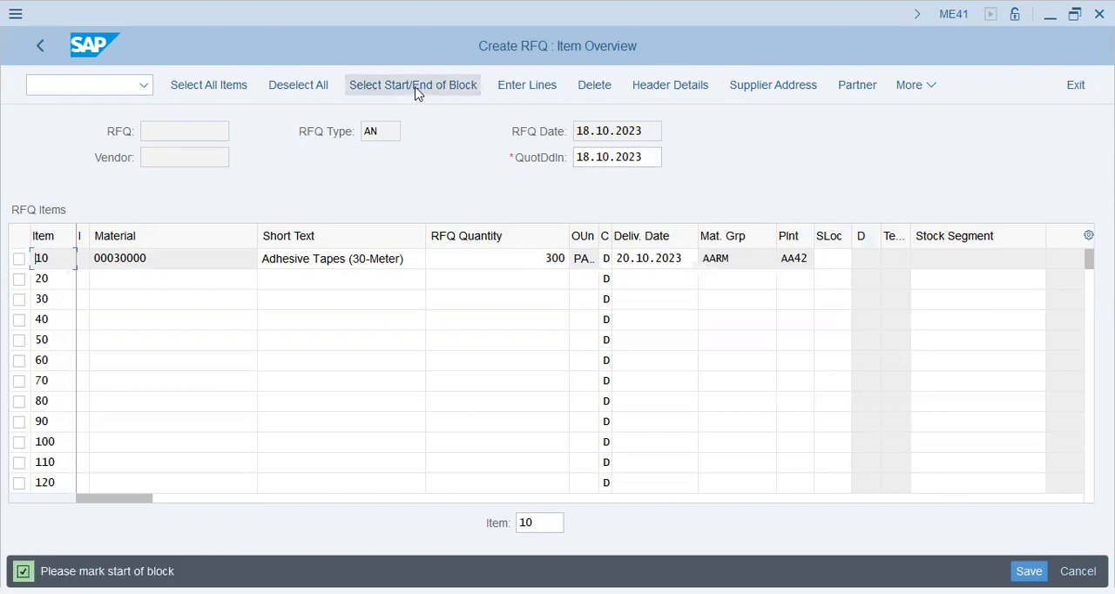
{"action": "left_click", "coordinate": [18, 259]}
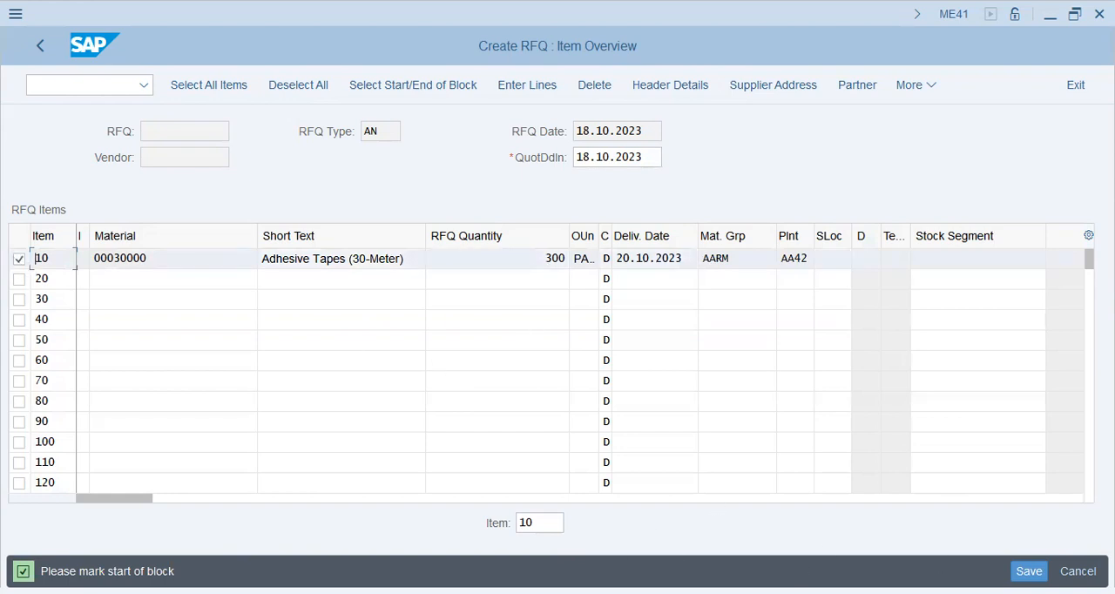
{"action": "left_click", "coordinate": [1029, 570]}
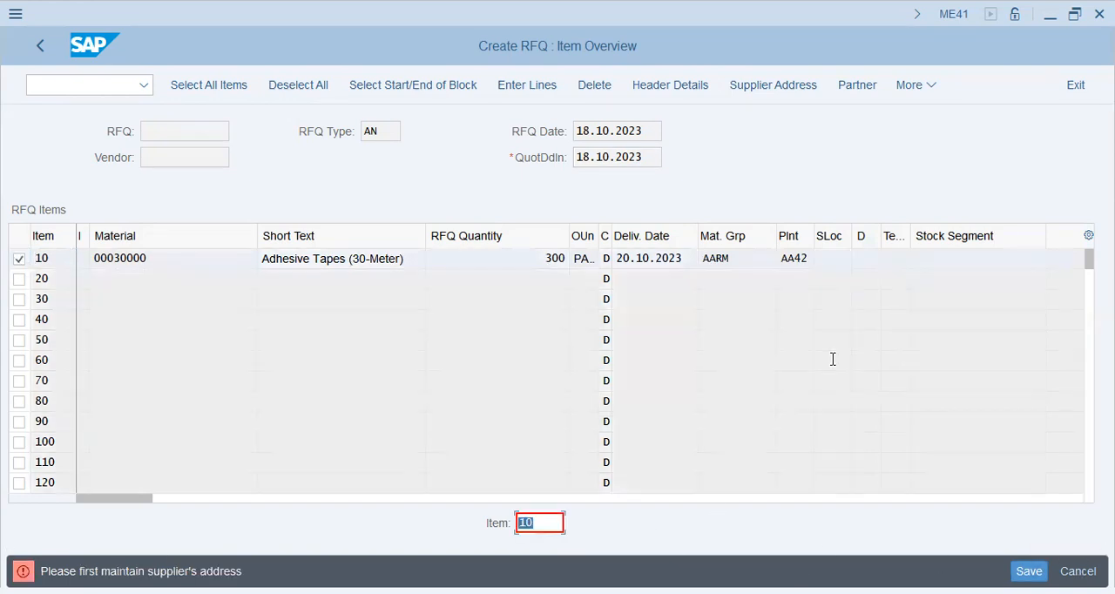
Open the RFQ's supplier address and set the supplier title to Company.
{"action": "left_click", "coordinate": [772, 85]}
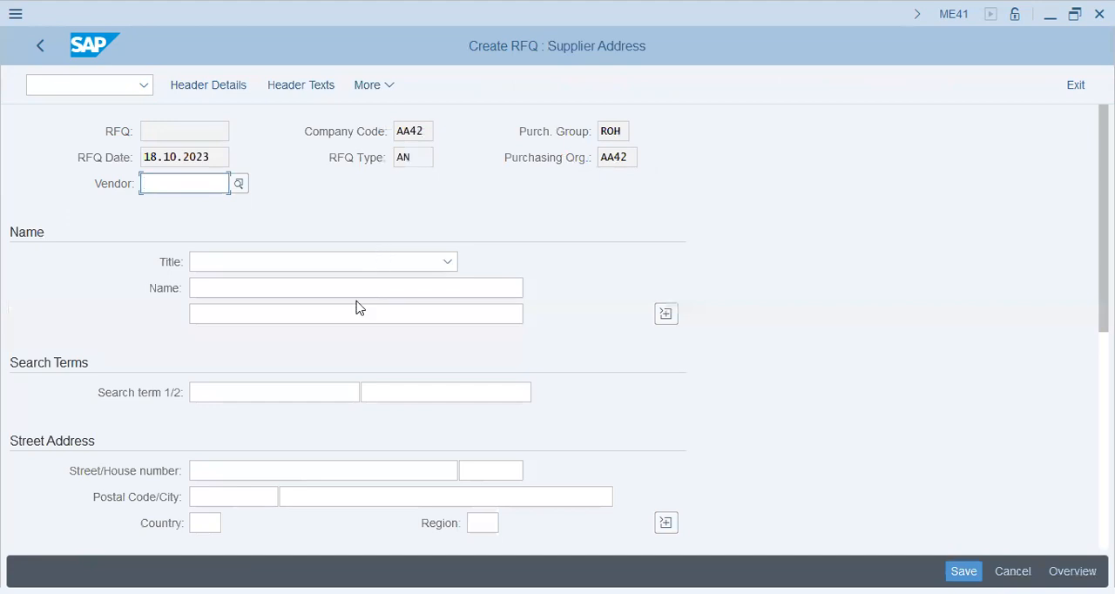
{"action": "left_click", "coordinate": [299, 261]}
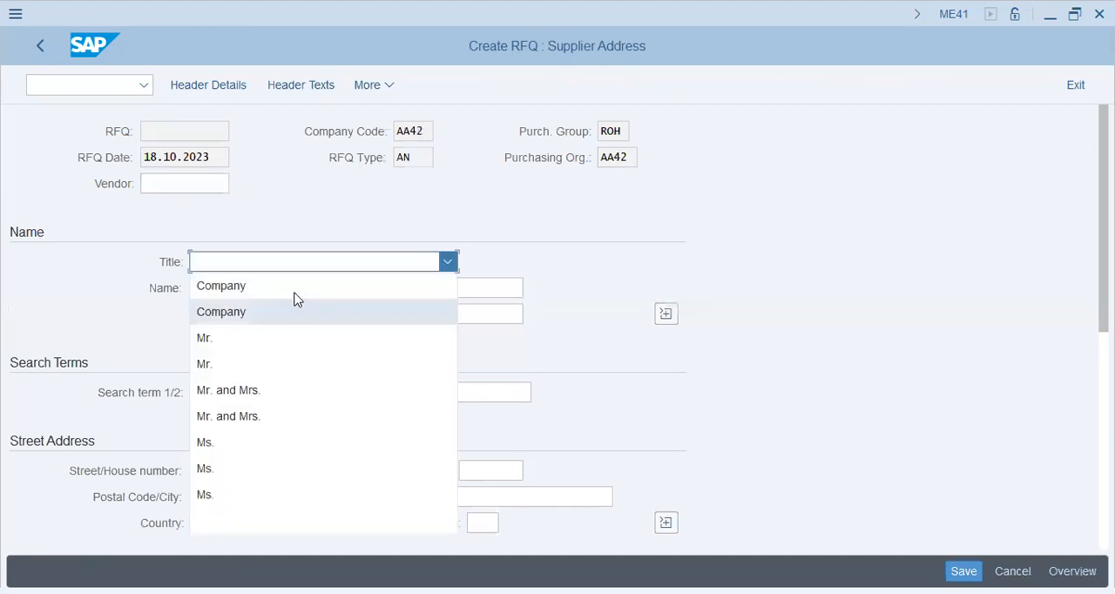
{"action": "left_click", "coordinate": [296, 306]}
{"action": "left_click", "coordinate": [297, 287]}
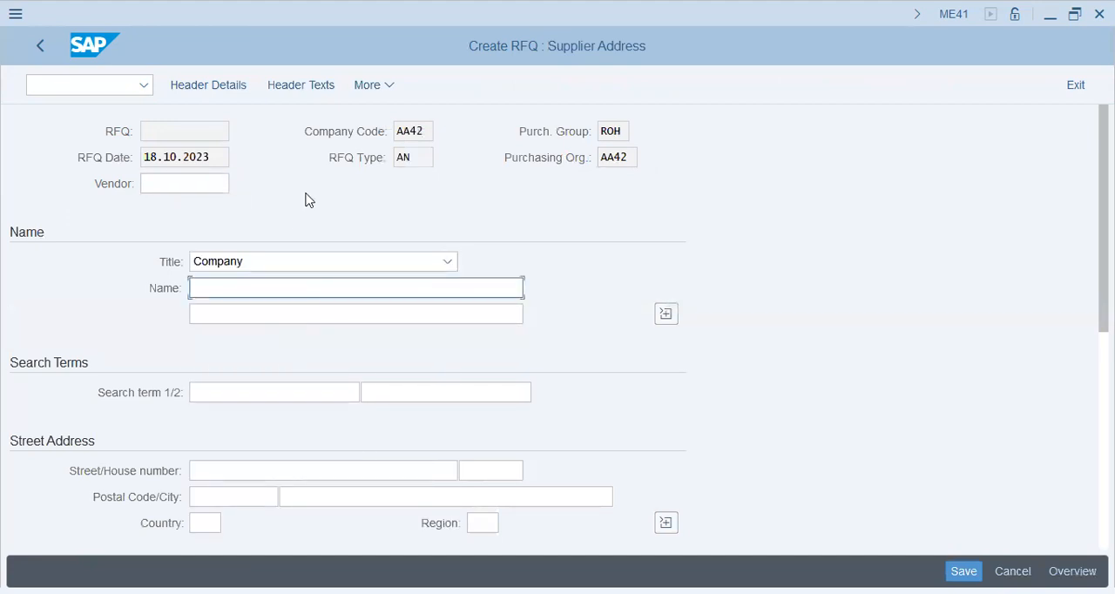
Enter the supplier's vendor number and country PK to load its address into the RFQ.
{"action": "left_click", "coordinate": [212, 183]}
{"action": "type", "text": "39010"}
{"action": "key", "text": "Return"}
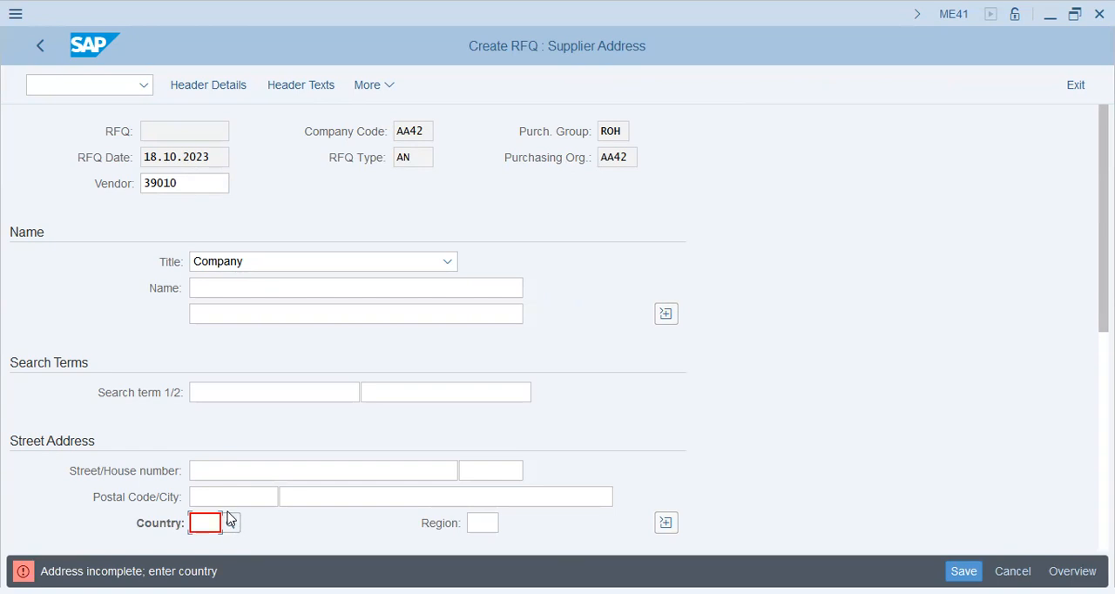
{"action": "type", "text": "pk"}
{"action": "key", "text": "Return"}
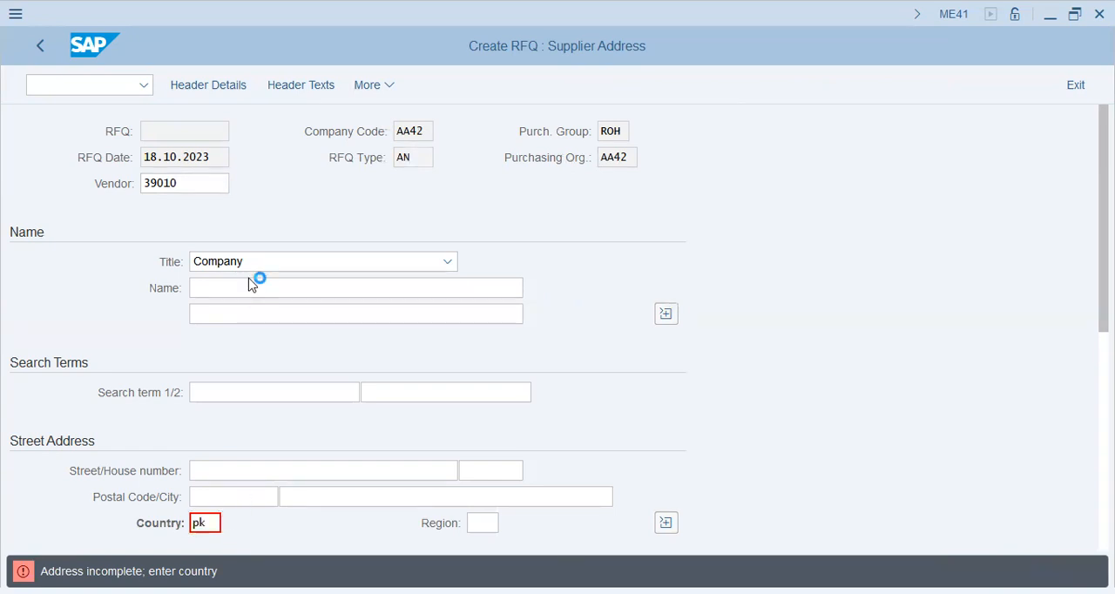
Review the loaded supplier address and save the RFQ even without a message record for output.
{"action": "left_click", "coordinate": [261, 288]}
{"action": "scroll", "coordinate": [249, 462], "scroll_direction": "down", "scroll_amount": 3}
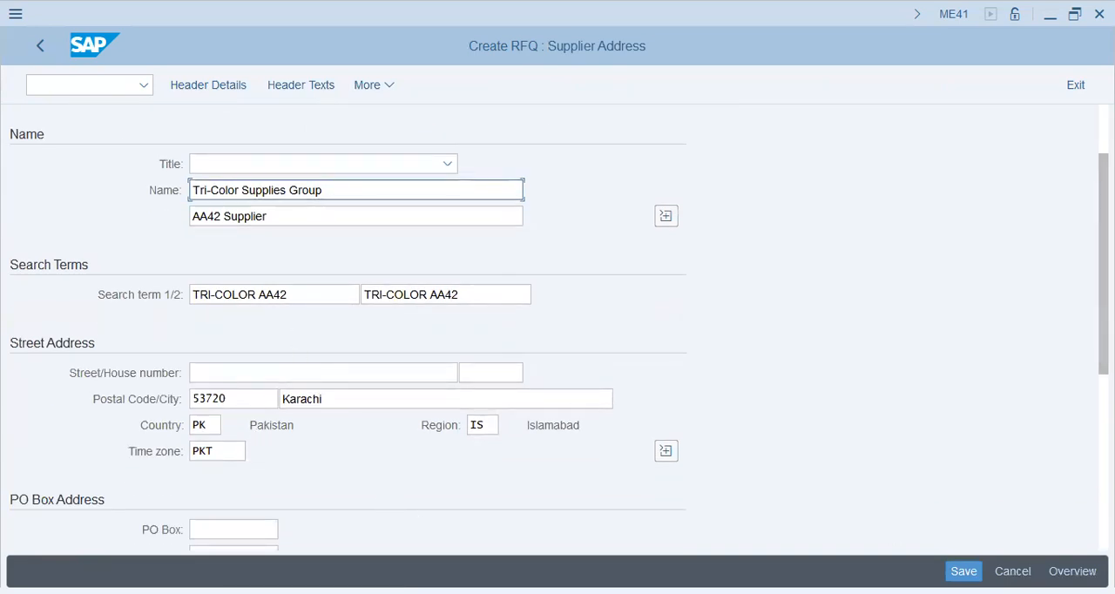
{"action": "left_click", "coordinate": [971, 569]}
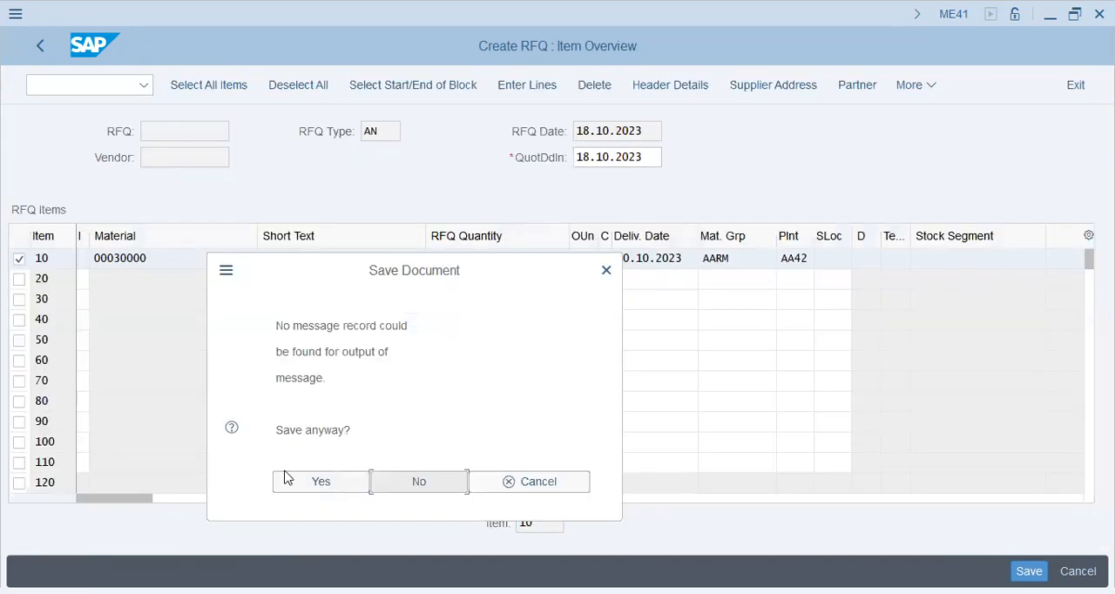
{"action": "left_click", "coordinate": [289, 490]}
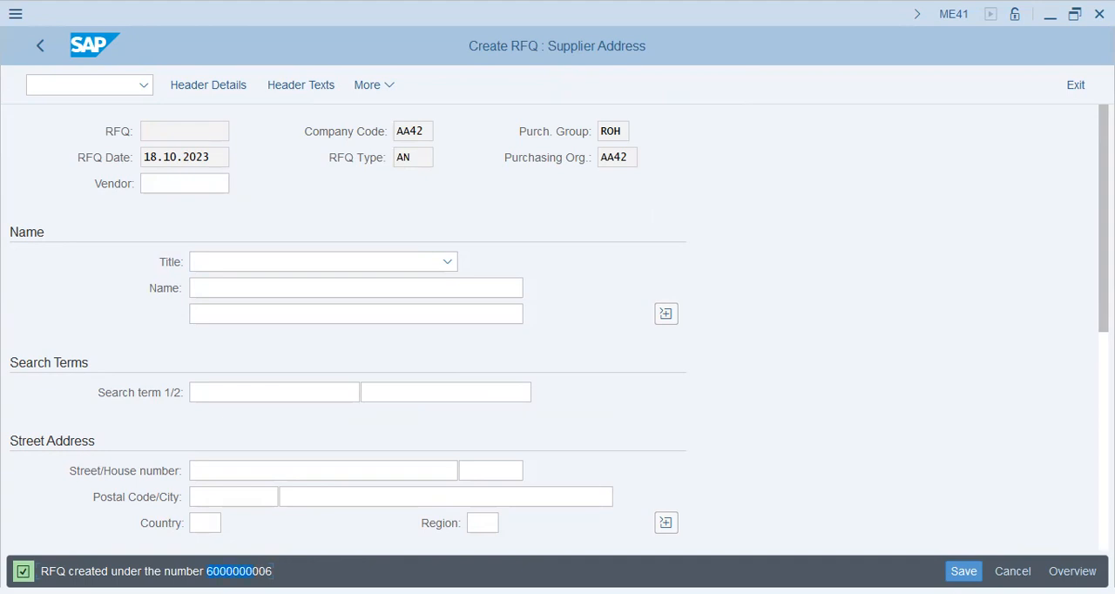
Leave RFQ creation without saving a further document and return to SAP Easy Access.
{"action": "left_click", "coordinate": [39, 52]}
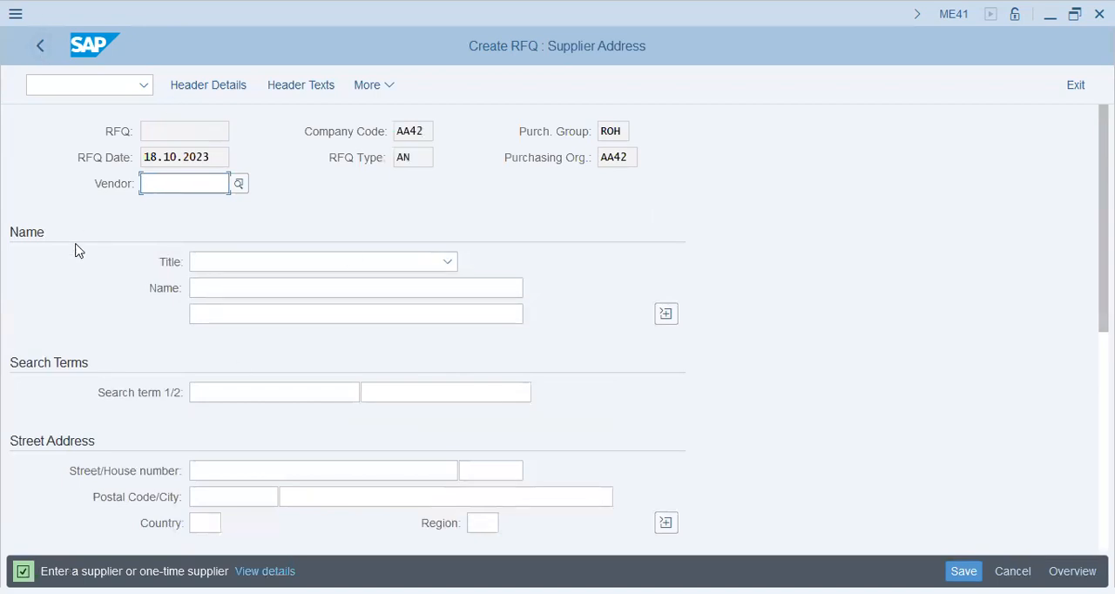
{"action": "left_click", "coordinate": [41, 59]}
{"action": "left_click", "coordinate": [1017, 572]}
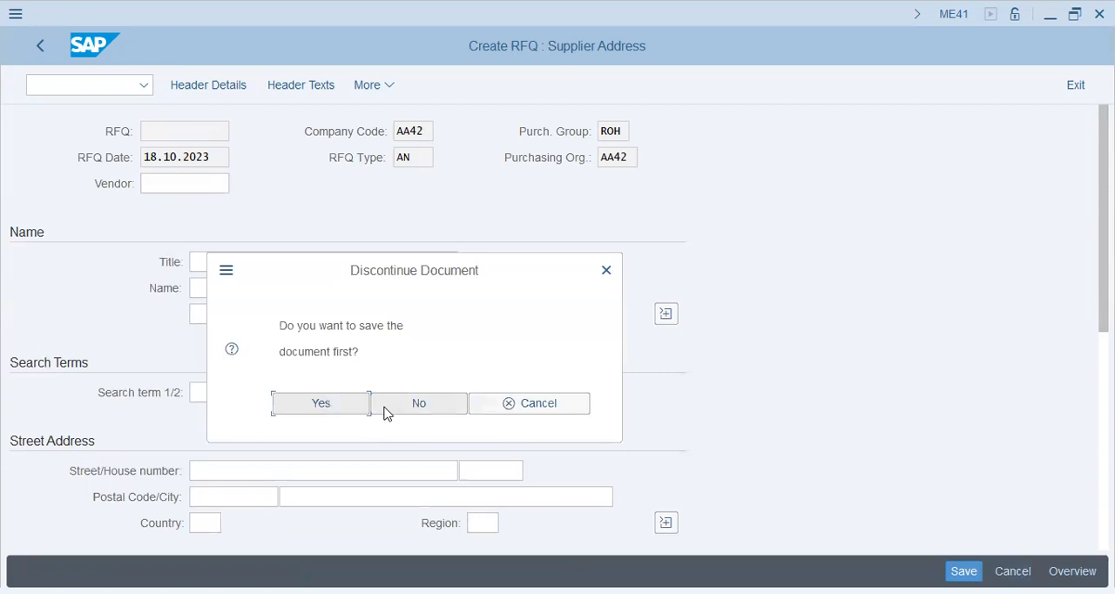
{"action": "left_click", "coordinate": [363, 404]}
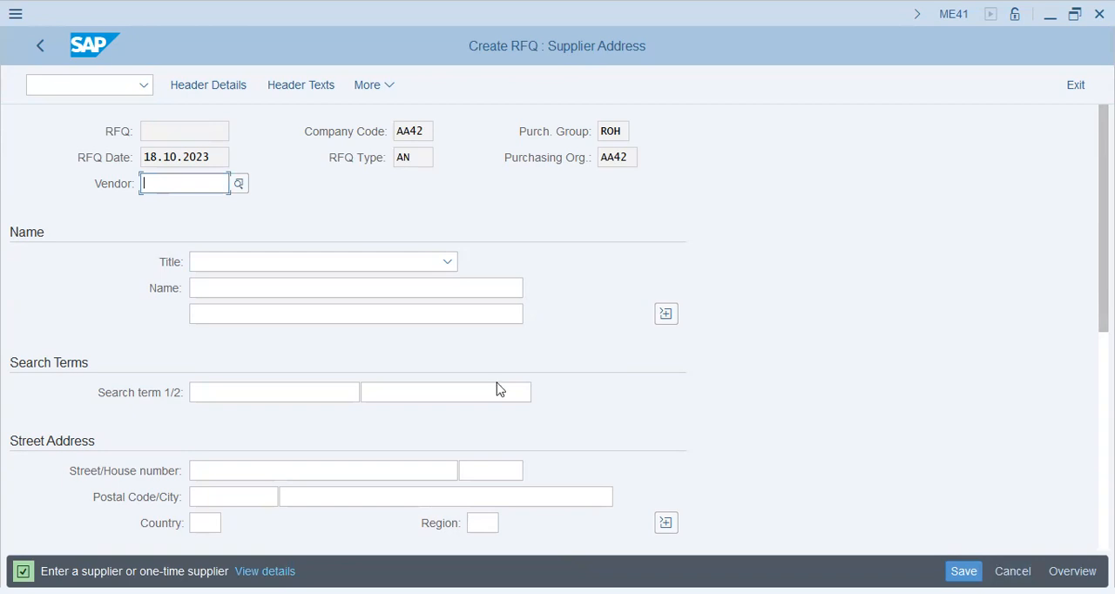
{"action": "left_click", "coordinate": [435, 407]}
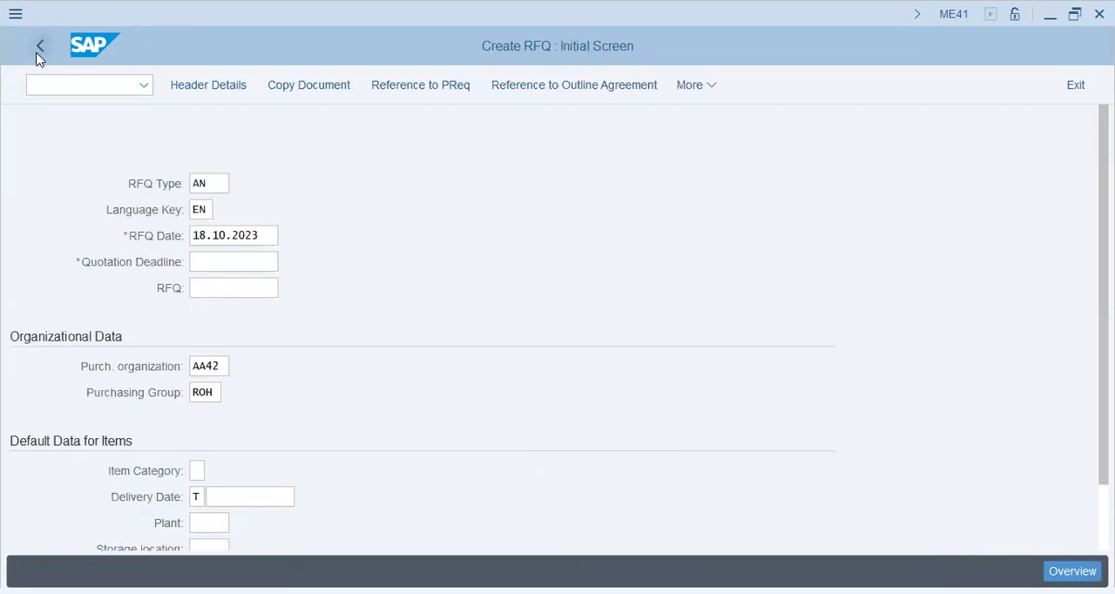
{"action": "key", "text": "Return"}
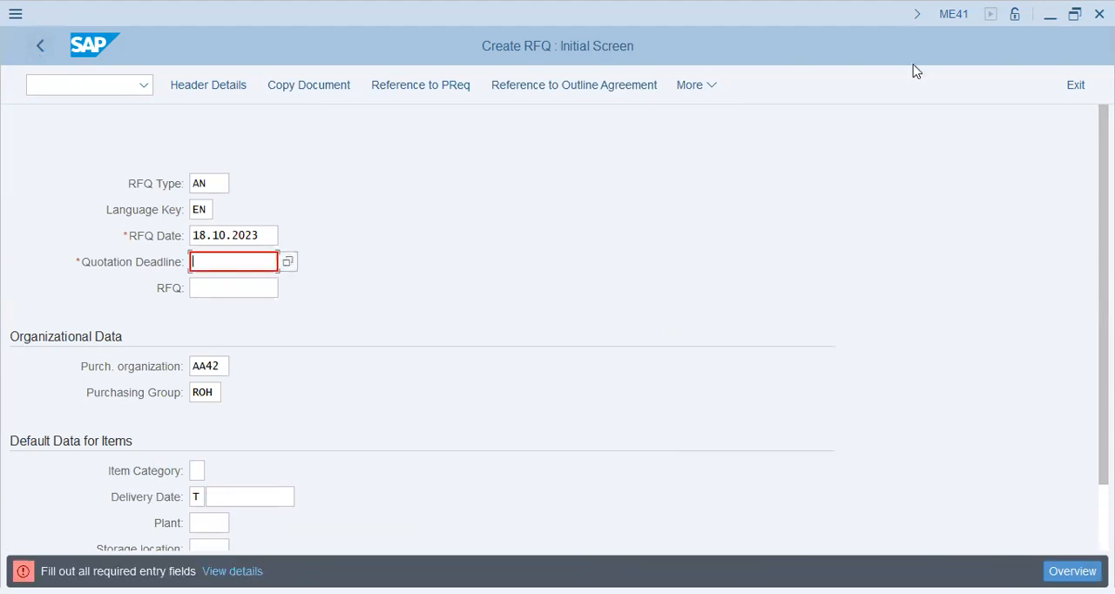
{"action": "left_click", "coordinate": [1074, 85]}
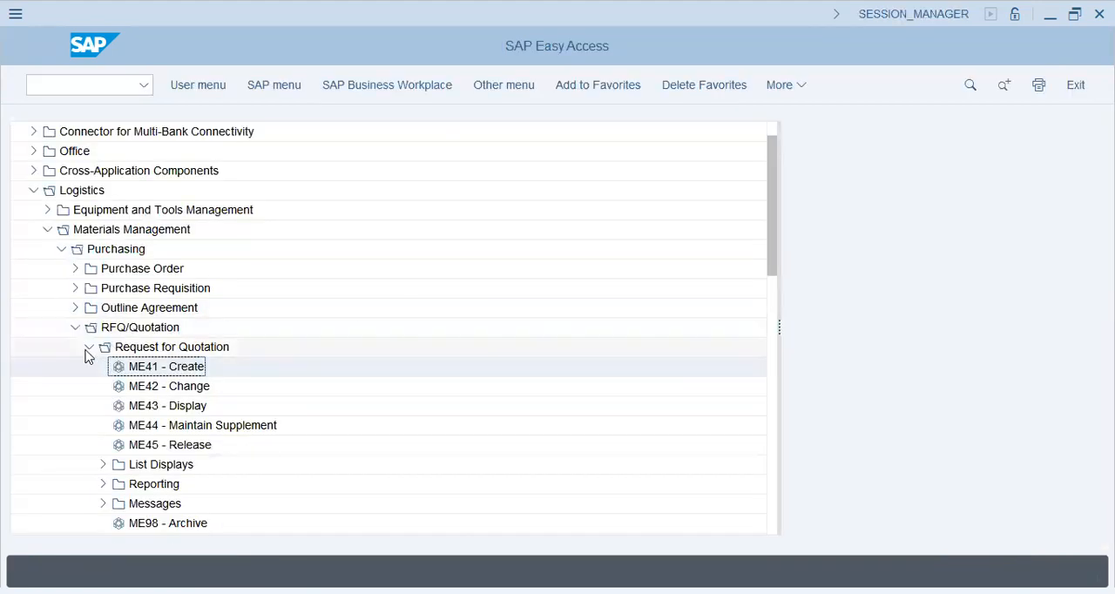
Open Maintain Quotation (ME47) for the newly created RFQ and display its item overview.
{"action": "left_click", "coordinate": [90, 346]}
{"action": "left_click", "coordinate": [88, 367]}
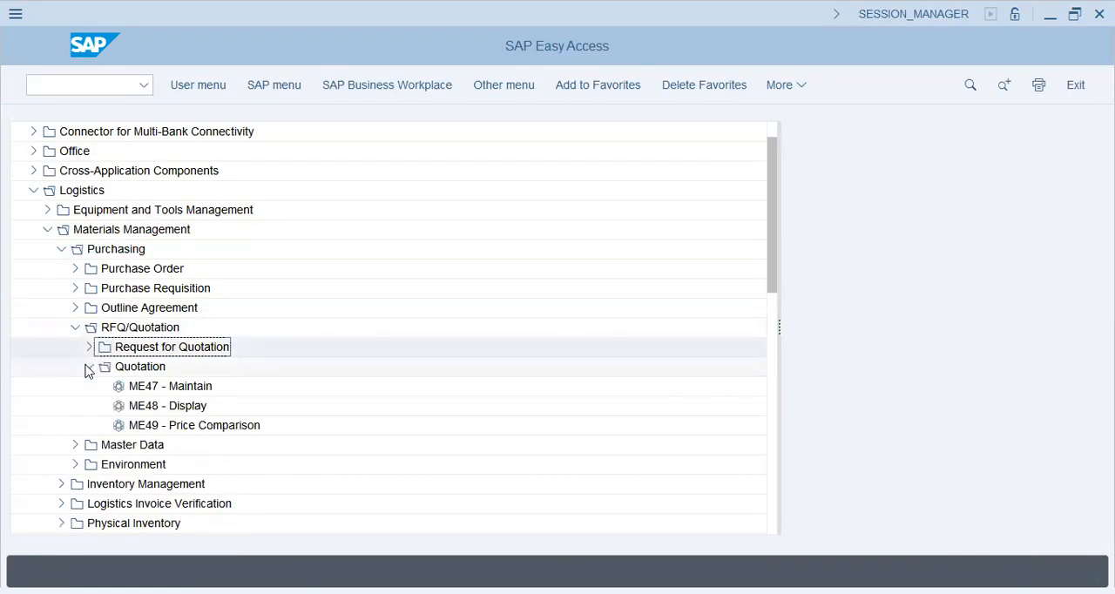
{"action": "double_click", "coordinate": [128, 387]}
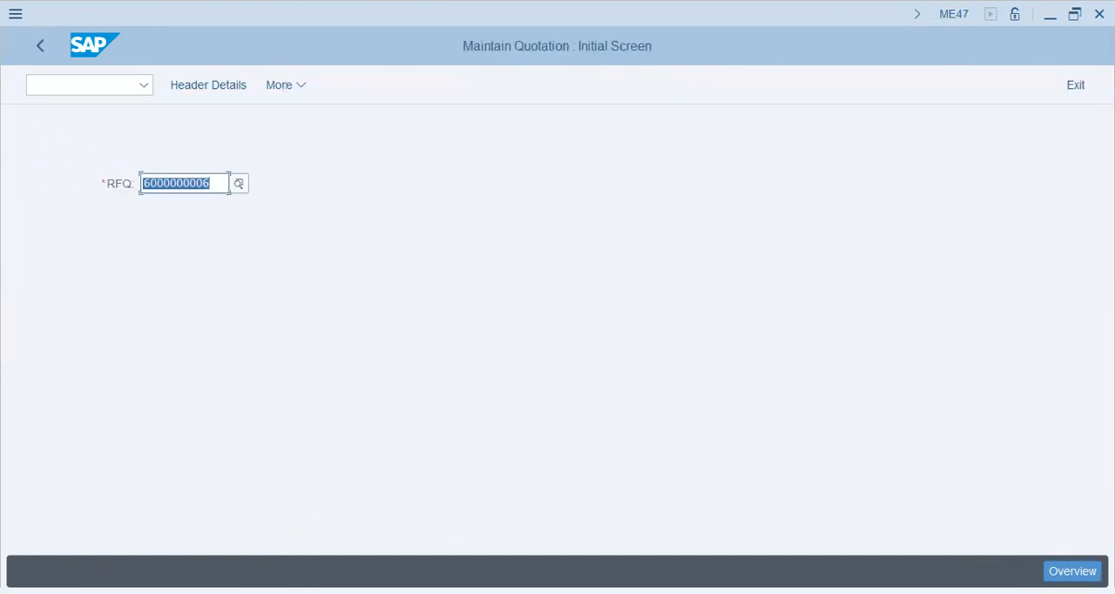
{"action": "key", "text": "Return"}
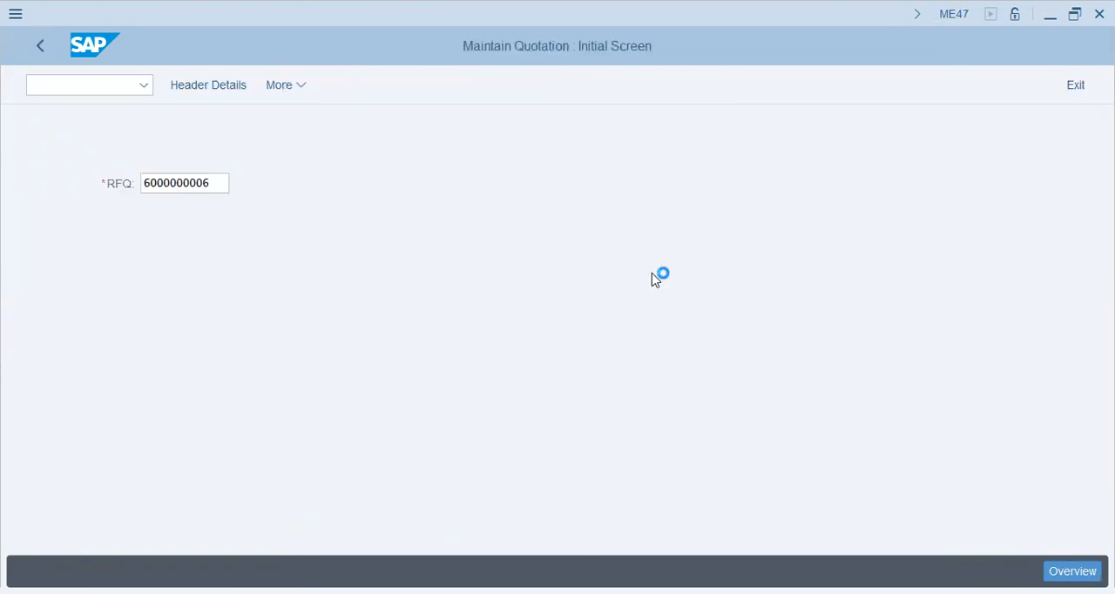
Set the net price of quotation item 10, Adhesive Tapes (30-Meter), to 122.
{"action": "left_click", "coordinate": [648, 258]}
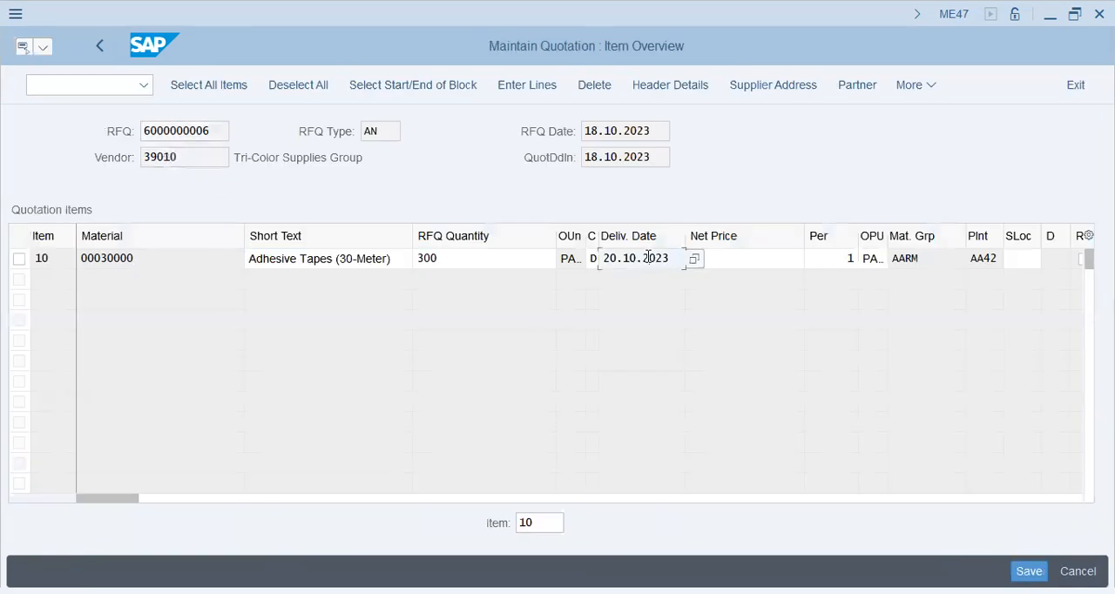
{"action": "left_click", "coordinate": [737, 258]}
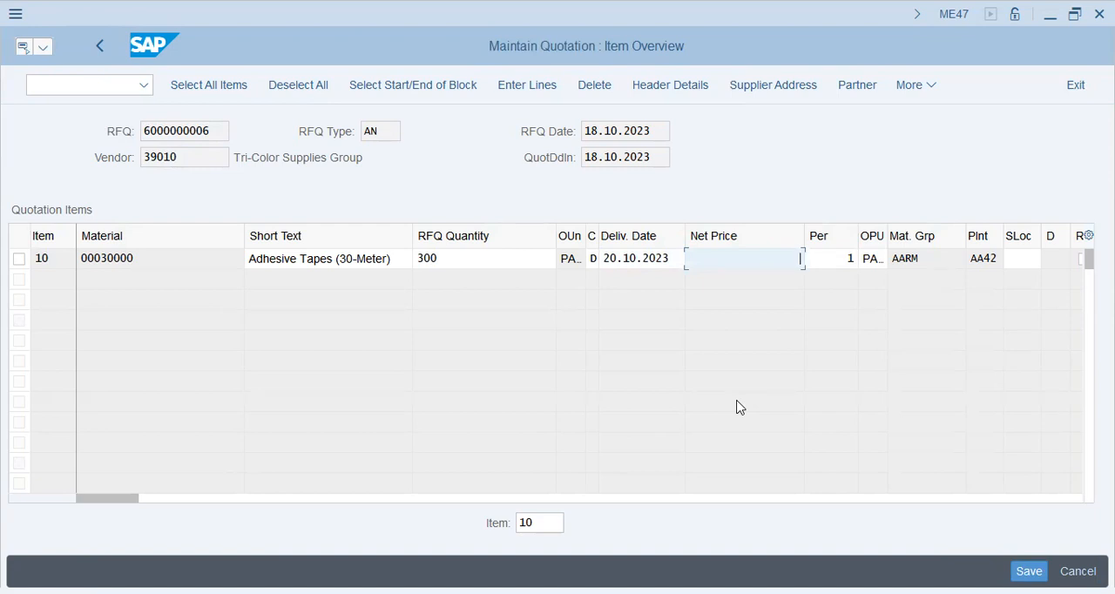
{"action": "type", "text": "122"}
{"action": "key", "text": "Return"}
Check the supplier address, save the quotation on leaving it, and return to SAP Easy Access.
{"action": "left_click", "coordinate": [797, 85]}
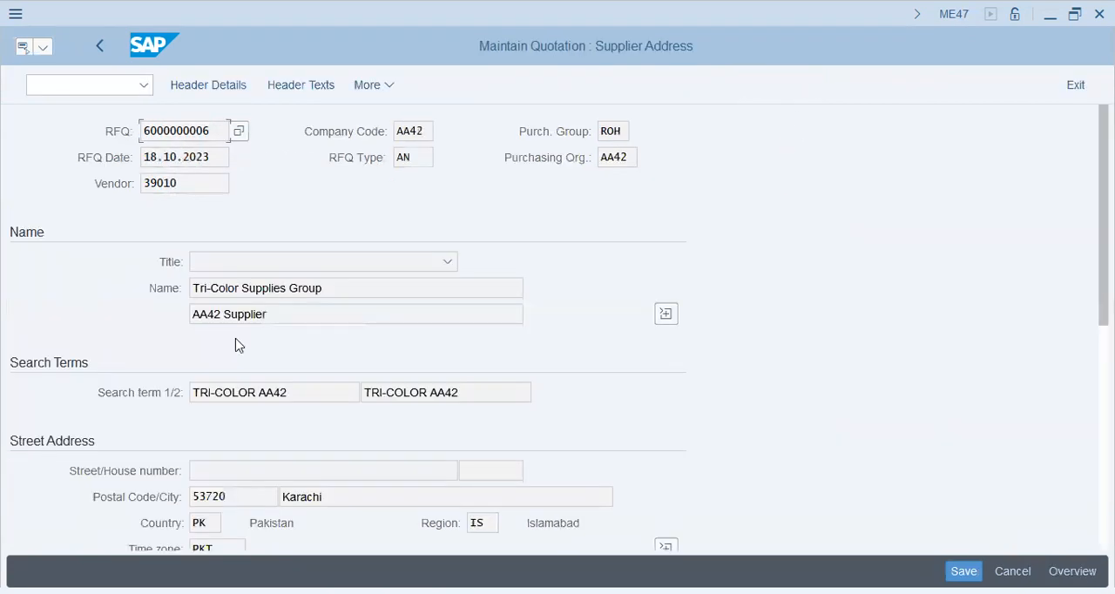
{"action": "left_click", "coordinate": [97, 48]}
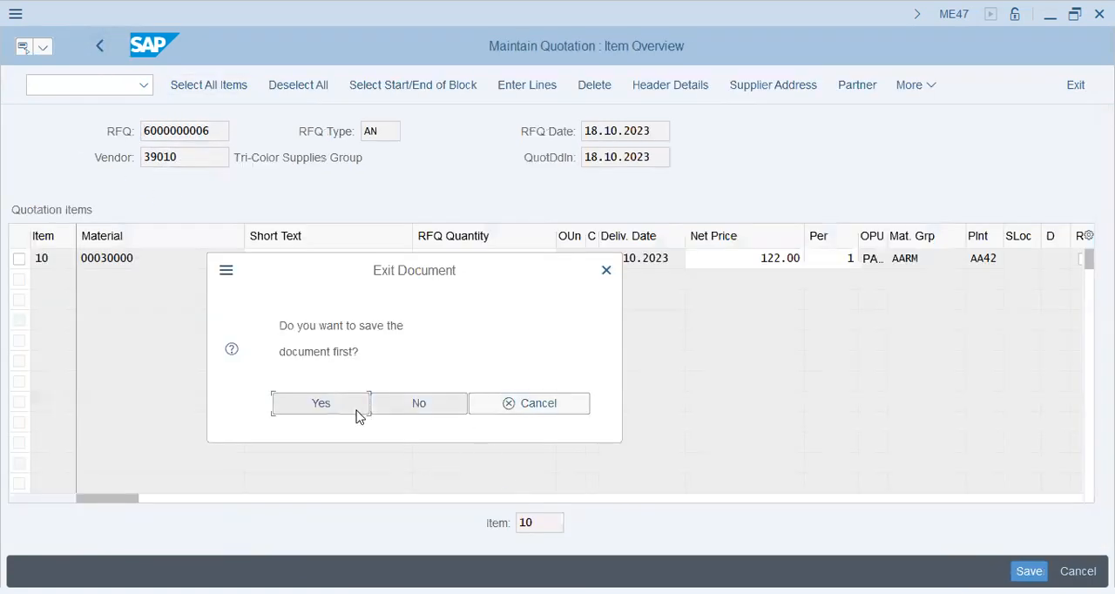
{"action": "left_click", "coordinate": [319, 406]}
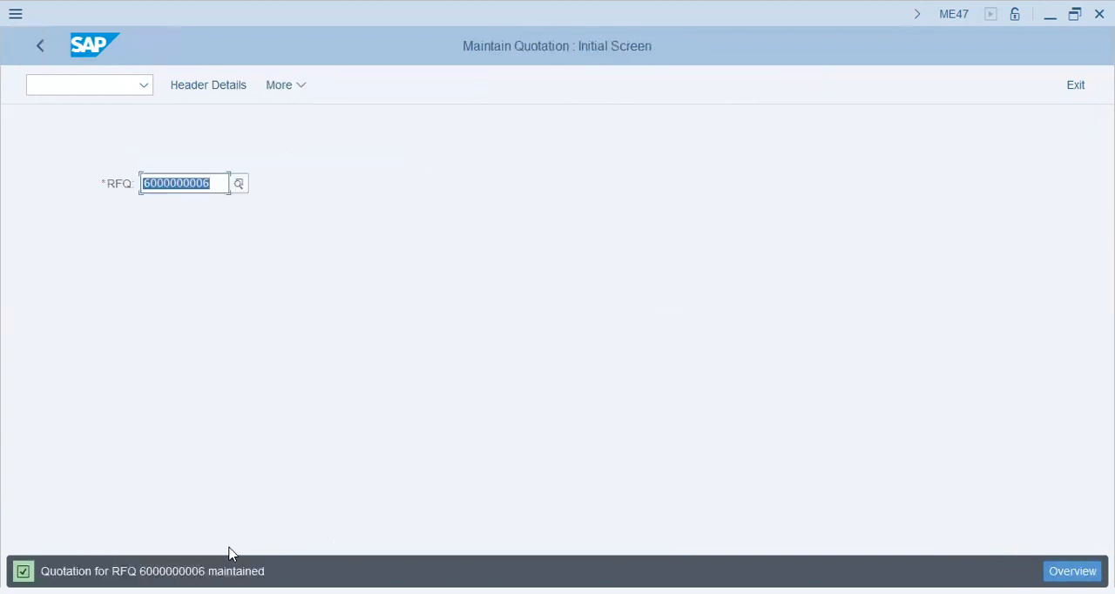
{"action": "left_click", "coordinate": [149, 592]}
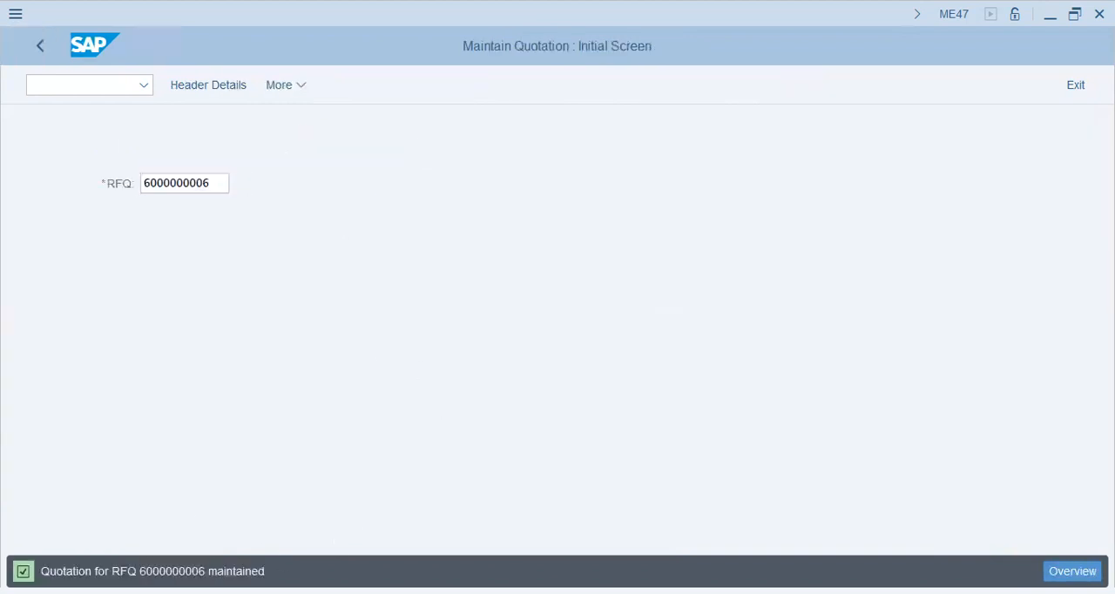
{"action": "left_click", "coordinate": [39, 49]}
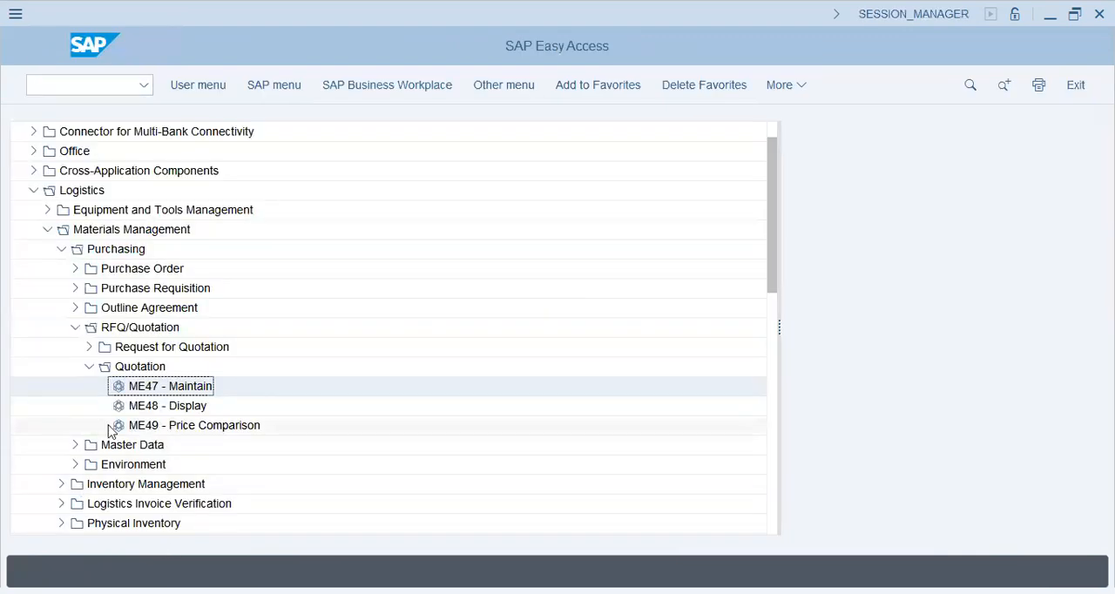
Open Price Comparison (ME49), examine its selection, comparison value and price calculation fields, and leave without running it.
{"action": "double_click", "coordinate": [162, 426]}
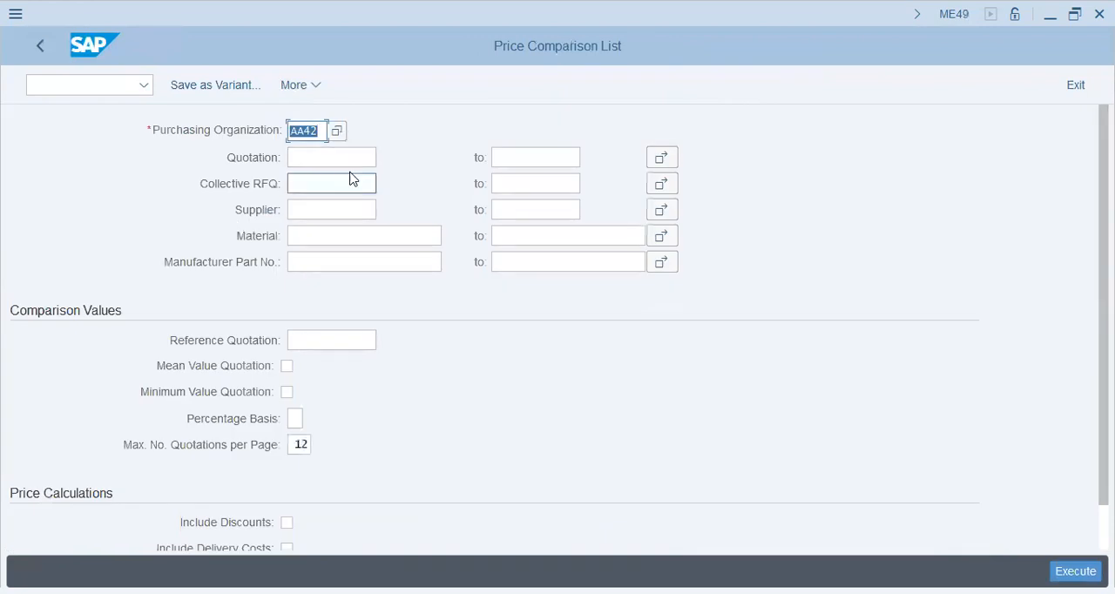
{"action": "left_click", "coordinate": [354, 161]}
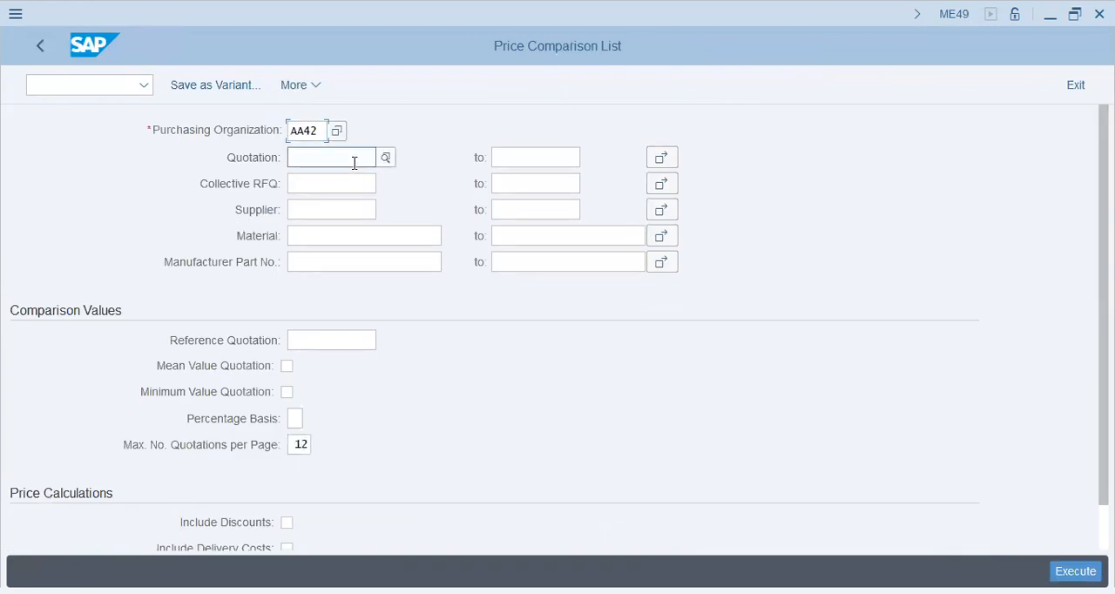
{"action": "left_click", "coordinate": [523, 158]}
{"action": "left_click", "coordinate": [361, 154]}
{"action": "left_click", "coordinate": [334, 184]}
{"action": "left_click", "coordinate": [537, 213]}
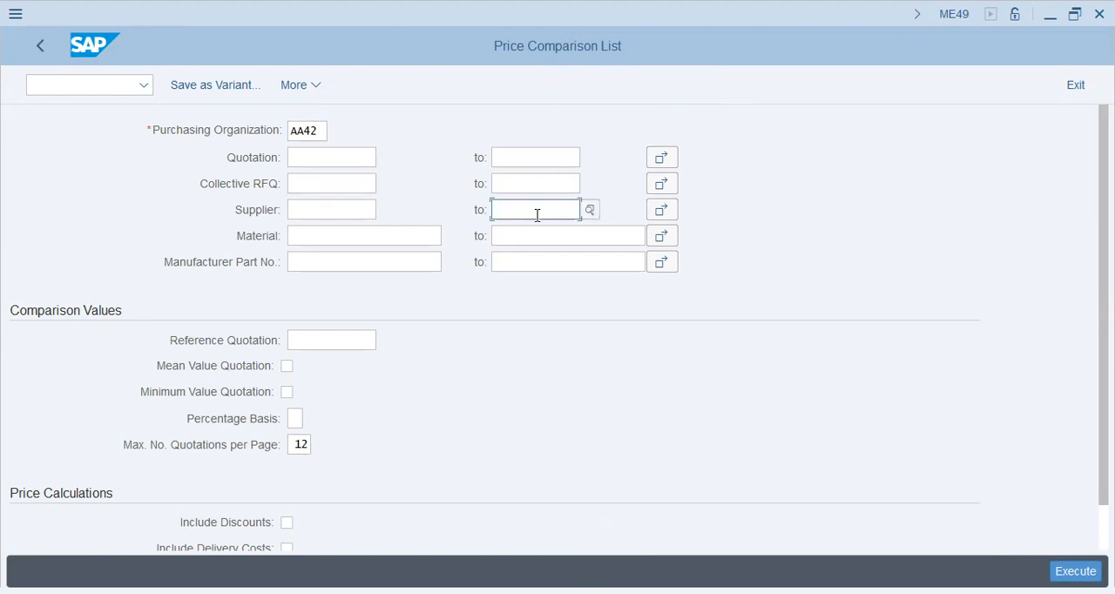
{"action": "left_click", "coordinate": [369, 236]}
{"action": "left_click", "coordinate": [363, 264]}
{"action": "left_click", "coordinate": [346, 341]}
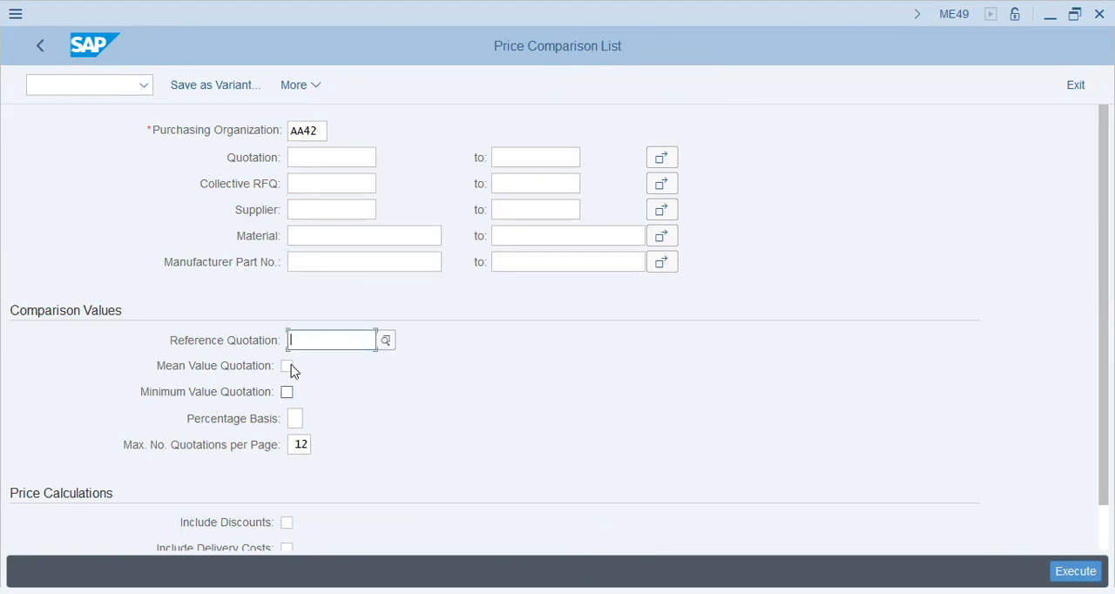
{"action": "scroll", "coordinate": [297, 394], "scroll_direction": "down", "scroll_amount": 1}
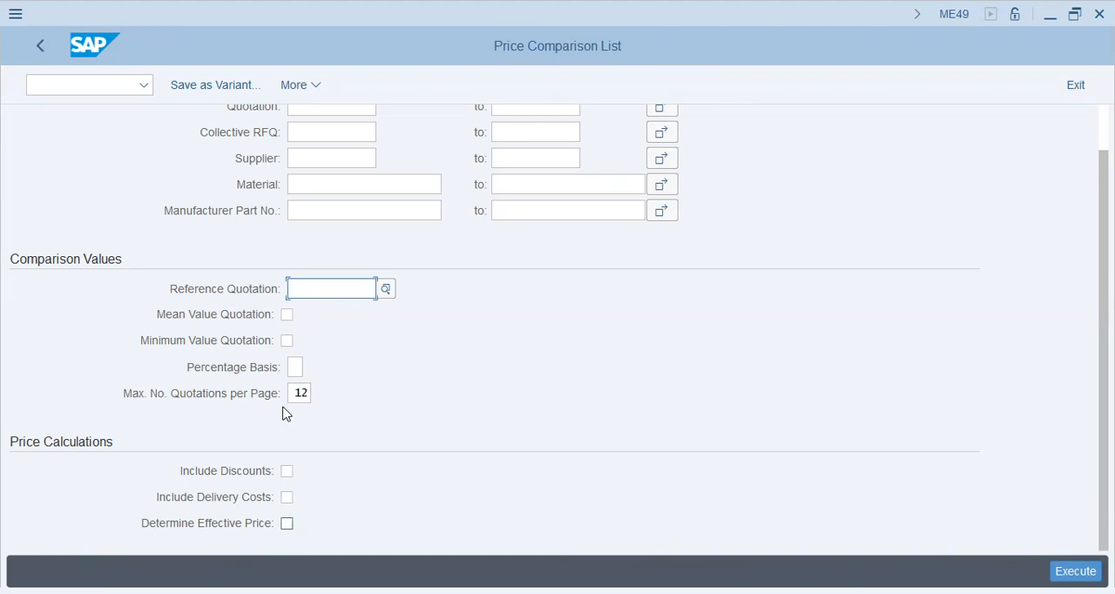
{"action": "scroll", "coordinate": [168, 337], "scroll_direction": "up", "scroll_amount": 1}
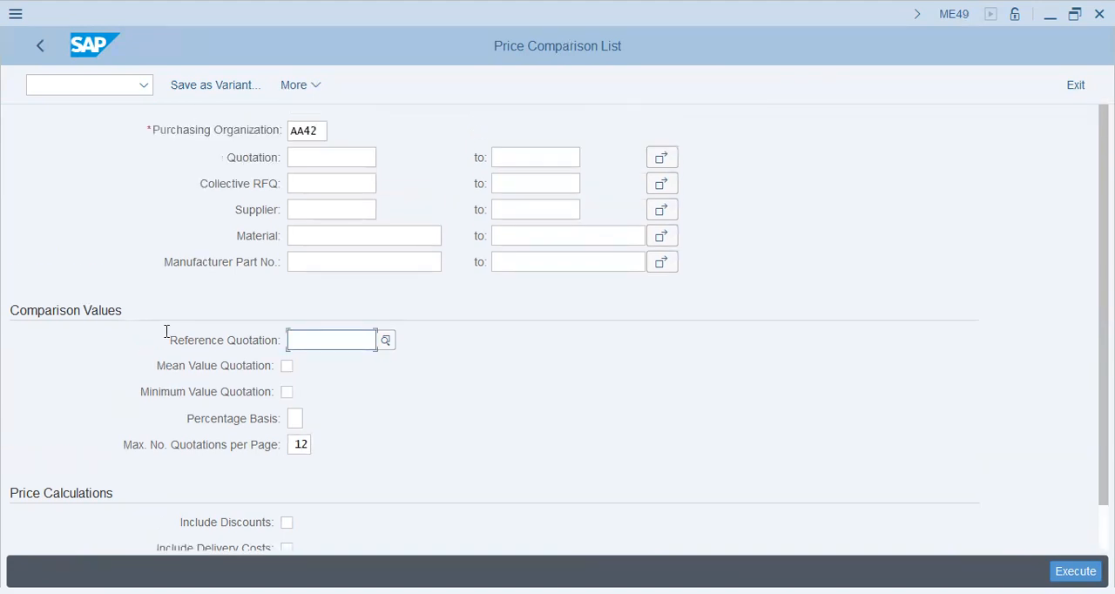
{"action": "left_click", "coordinate": [31, 48]}
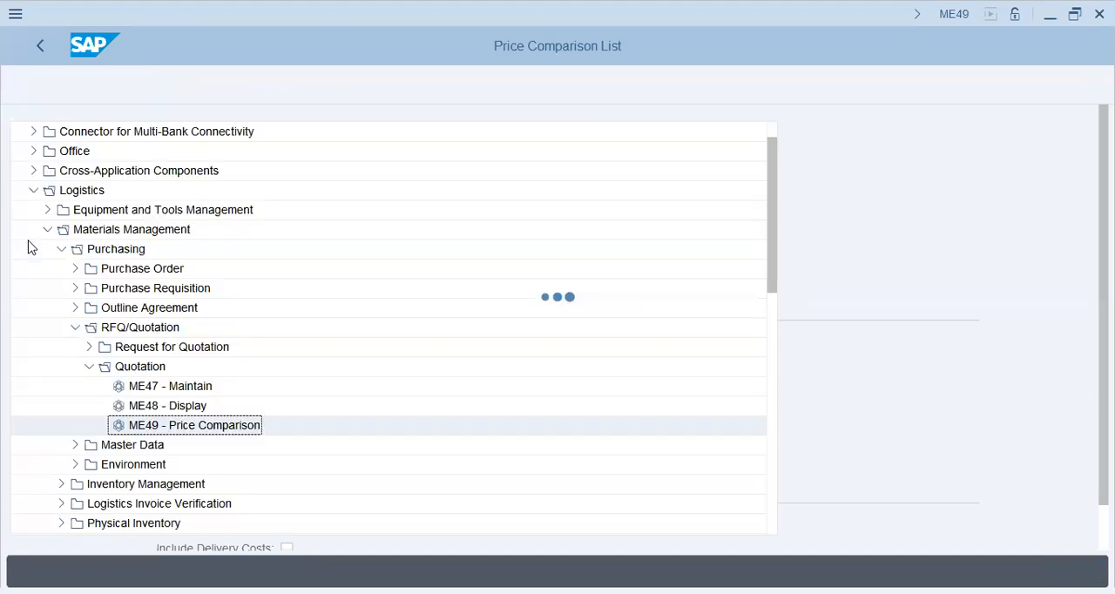
Open the RFQ release transaction (ME45) under Request for Quotation.
{"action": "left_click", "coordinate": [75, 328]}
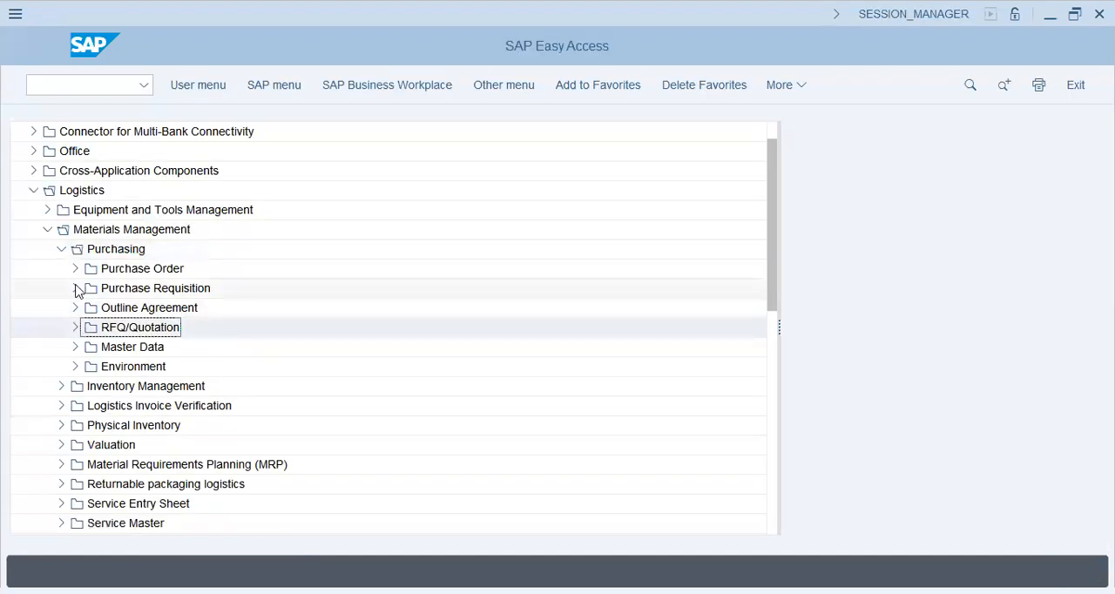
{"action": "left_click", "coordinate": [75, 288]}
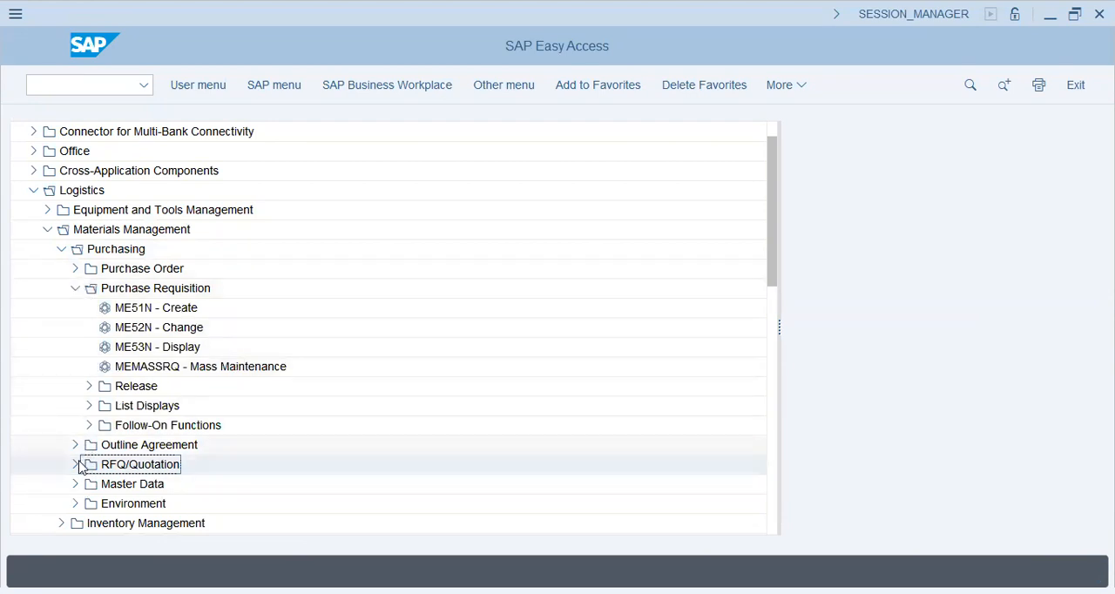
{"action": "left_click", "coordinate": [75, 288]}
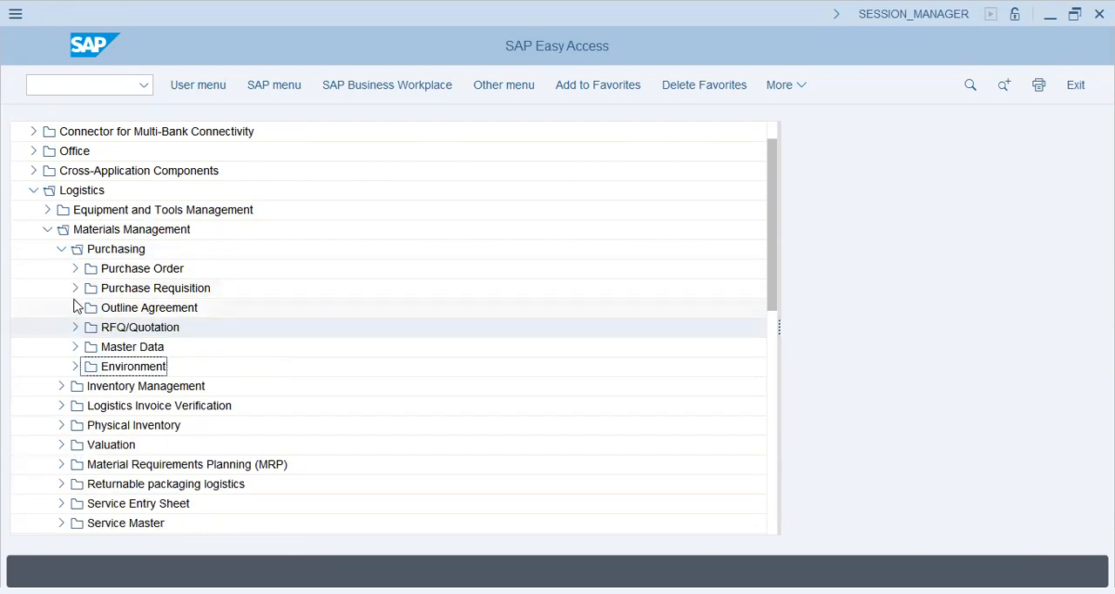
{"action": "left_click", "coordinate": [76, 326]}
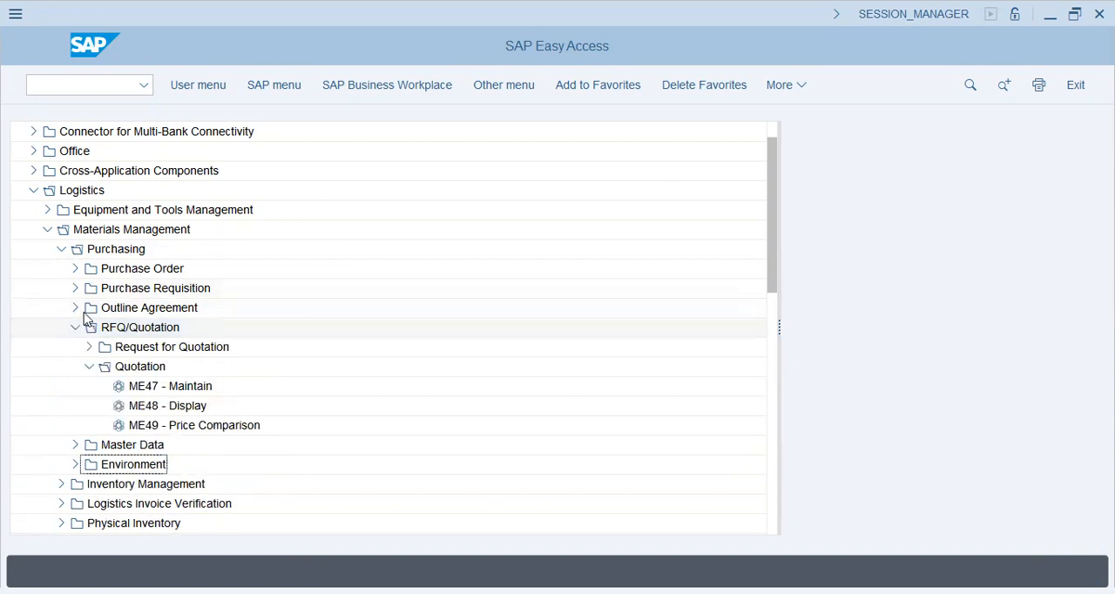
{"action": "left_click", "coordinate": [89, 366]}
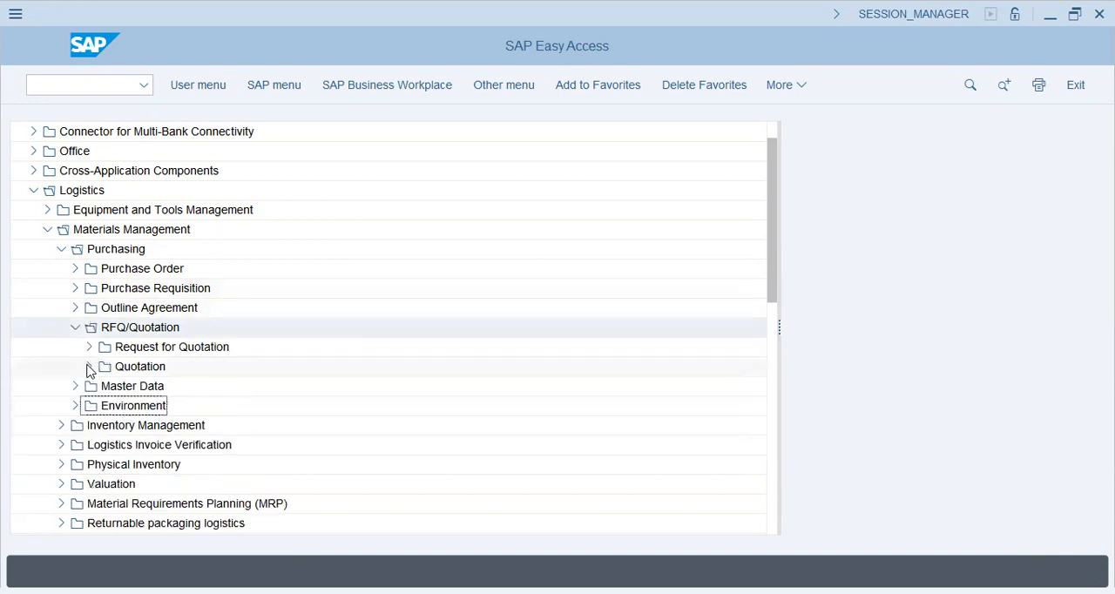
{"action": "left_click", "coordinate": [90, 347]}
{"action": "double_click", "coordinate": [122, 445]}
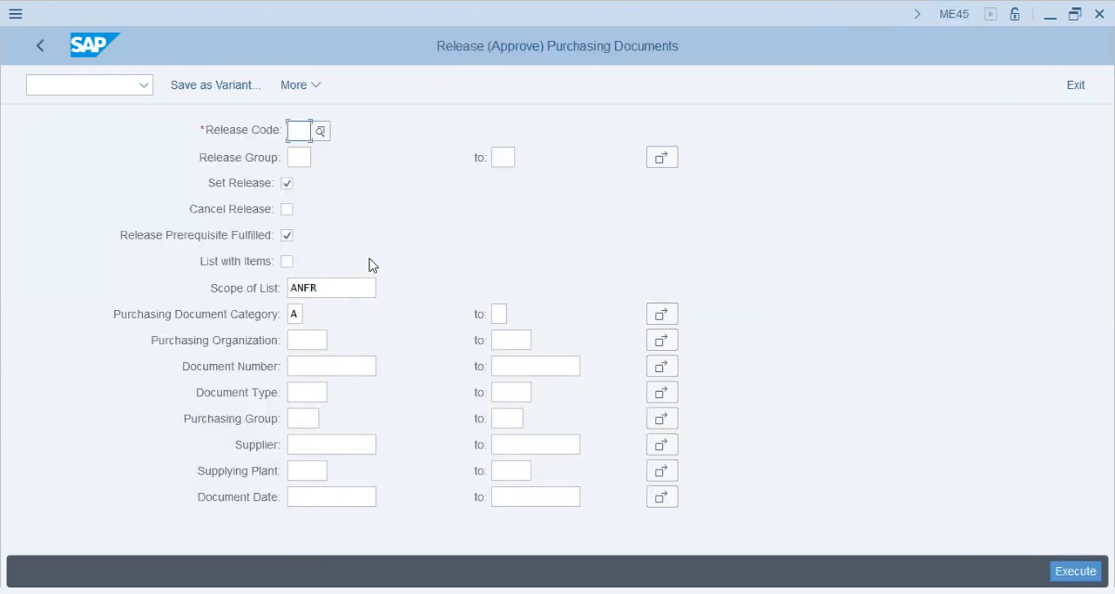
Choose release code A1 of release group R1 from the available release codes.
{"action": "left_click", "coordinate": [321, 132]}
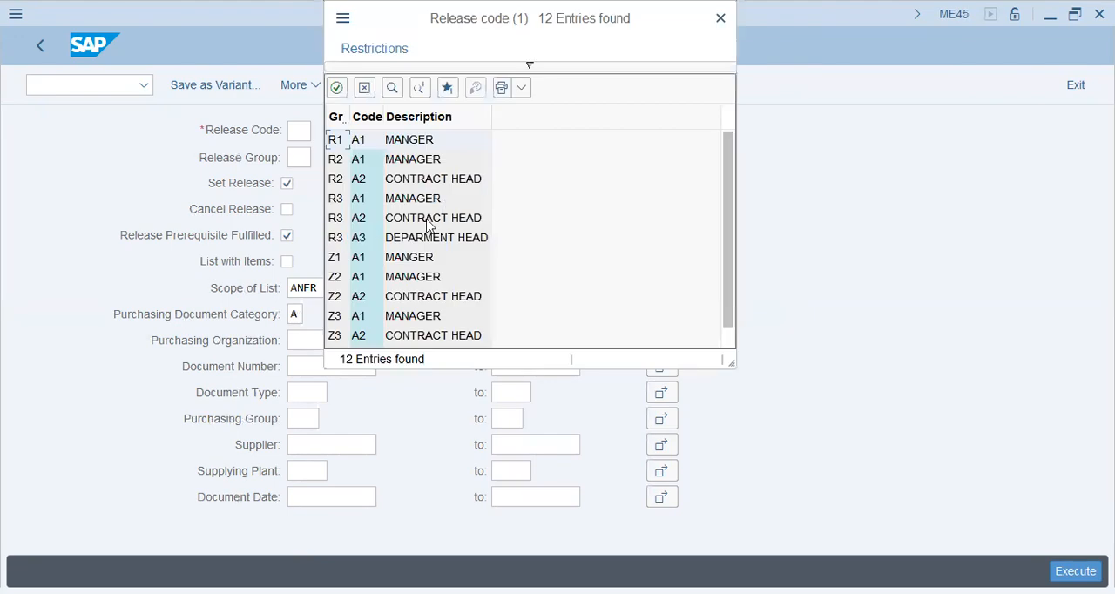
{"action": "scroll", "coordinate": [410, 234], "scroll_direction": "down", "scroll_amount": 1}
{"action": "scroll", "coordinate": [409, 234], "scroll_direction": "up", "scroll_amount": 1}
{"action": "double_click", "coordinate": [415, 141]}
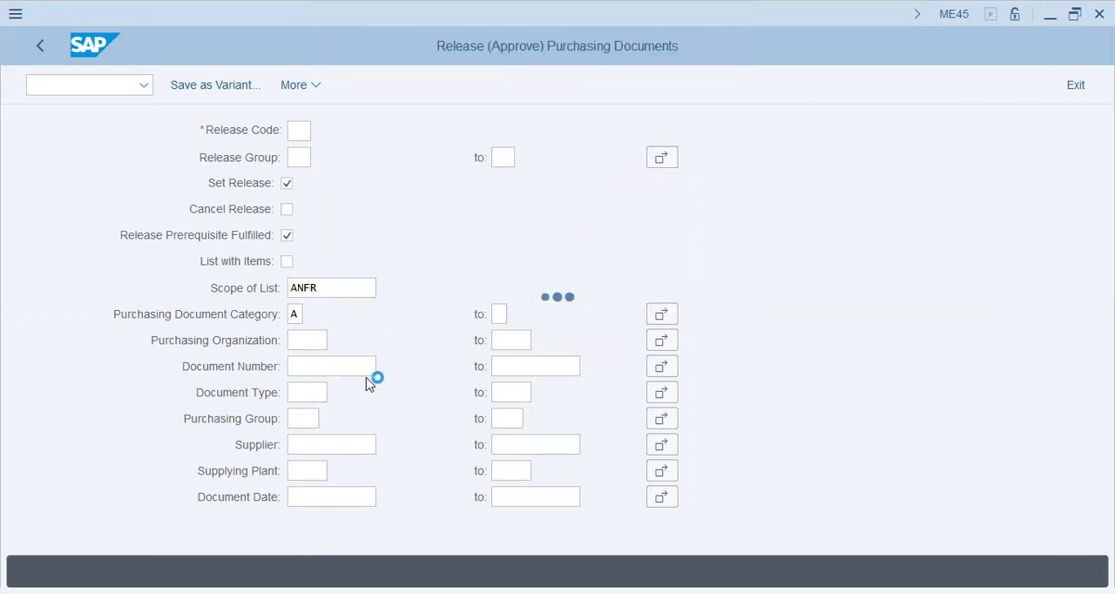
Restrict the release selection to purchasing organization AA42 and the supplier's vendor number, and execute it.
{"action": "left_click", "coordinate": [299, 337]}
{"action": "key", "text": "Tab"}
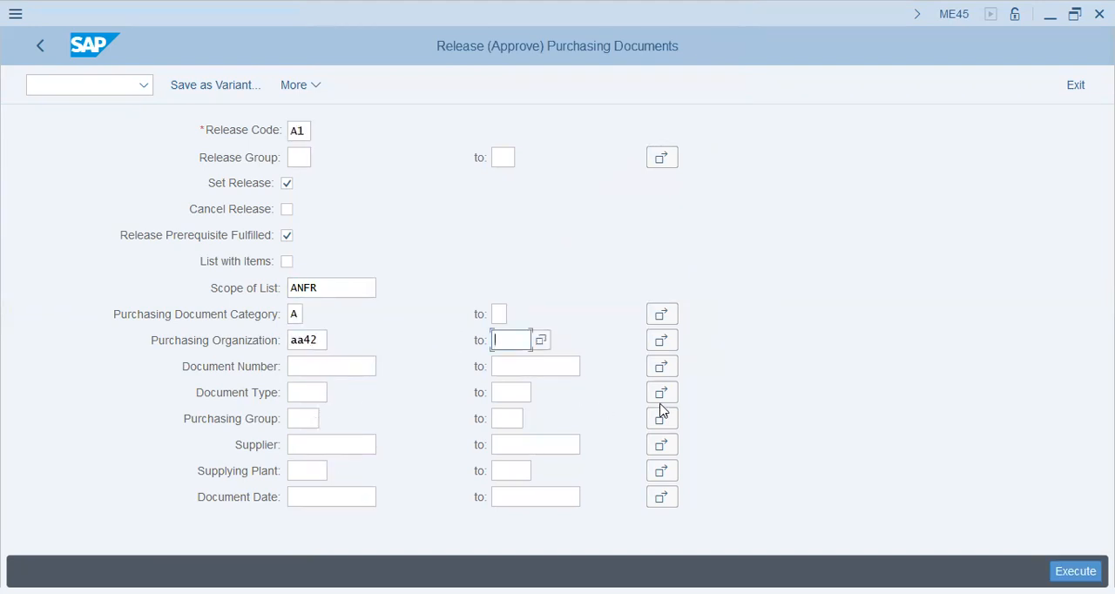
{"action": "left_click", "coordinate": [298, 470]}
{"action": "key", "text": "shift+Tab"}
{"action": "type", "text": "39010"}
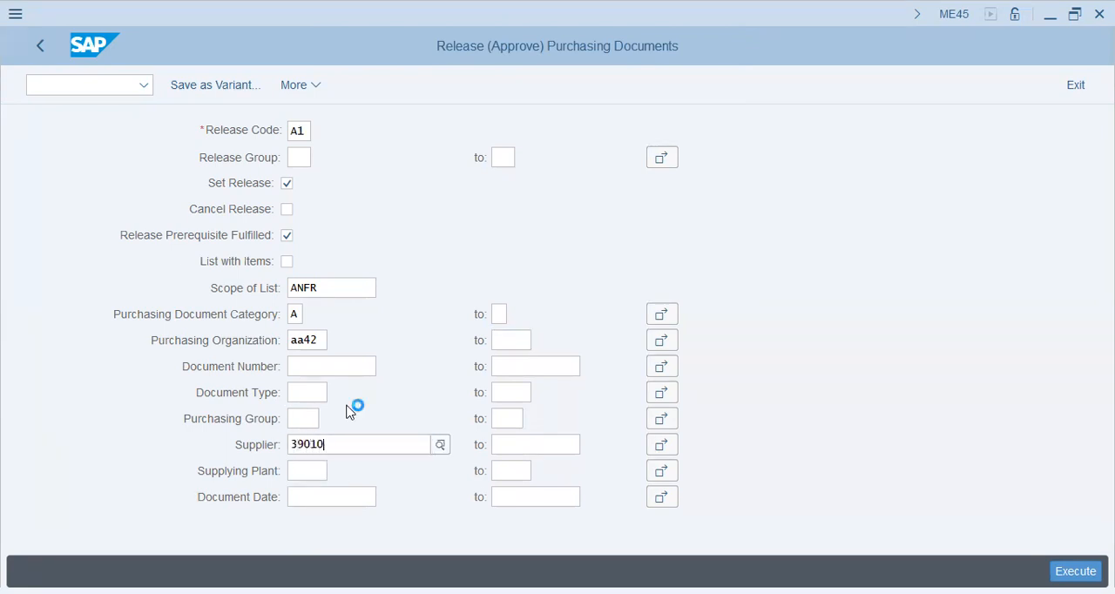
{"action": "key", "text": "Tab"}
{"action": "left_click", "coordinate": [346, 365]}
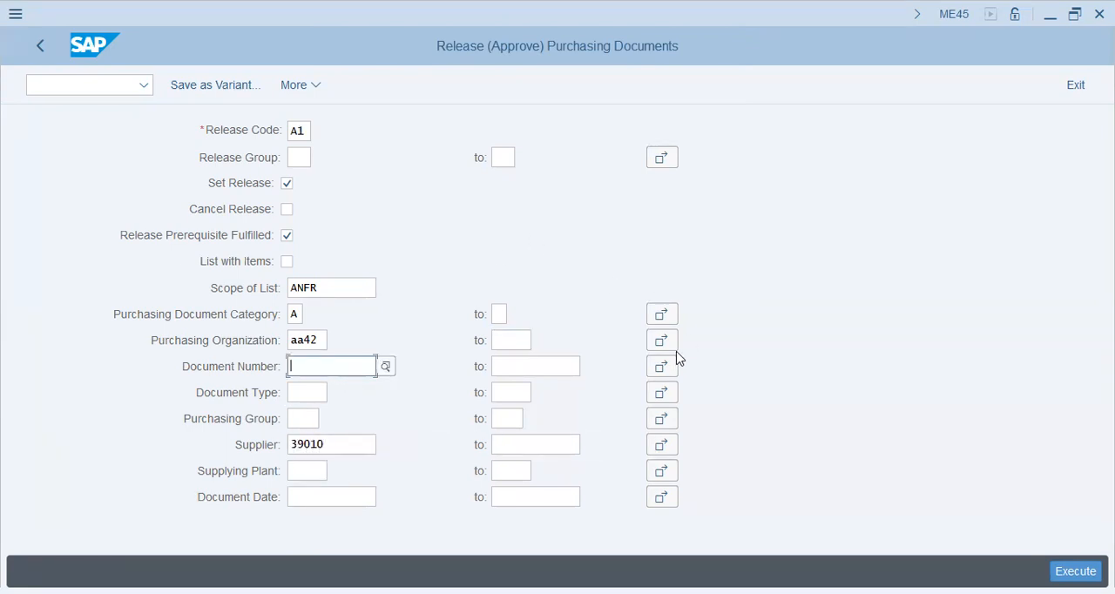
{"action": "key", "text": "F8"}
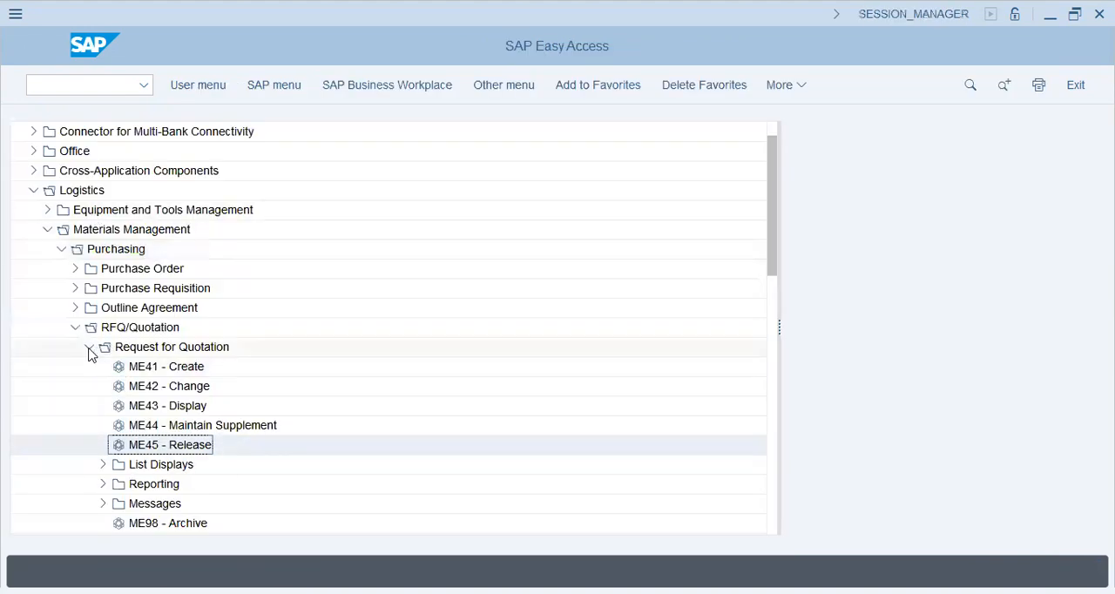
Open Create Purchase Requisition (ME51N) and review the document types, keeping Purchase Requisition.
{"action": "left_click", "coordinate": [90, 348]}
{"action": "left_click", "coordinate": [80, 329]}
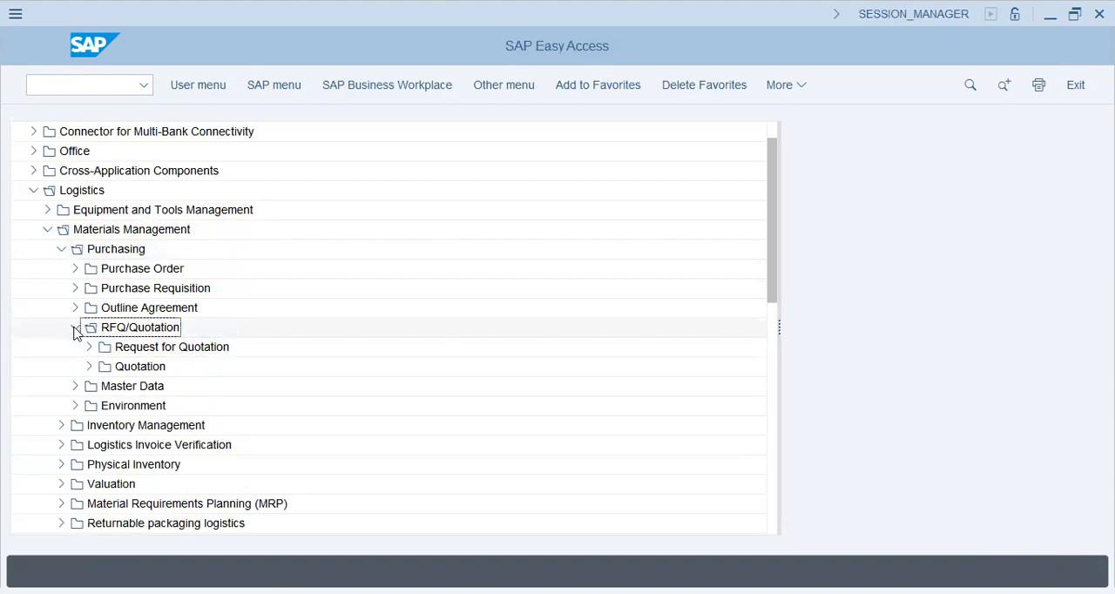
{"action": "left_click", "coordinate": [76, 330]}
{"action": "left_click", "coordinate": [76, 288]}
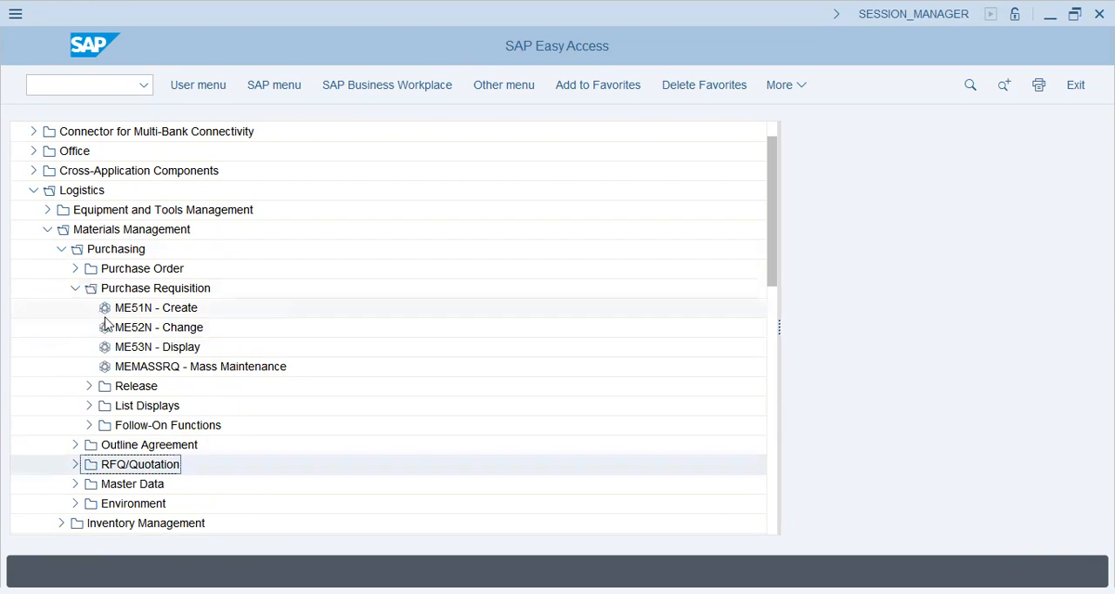
{"action": "double_click", "coordinate": [108, 310]}
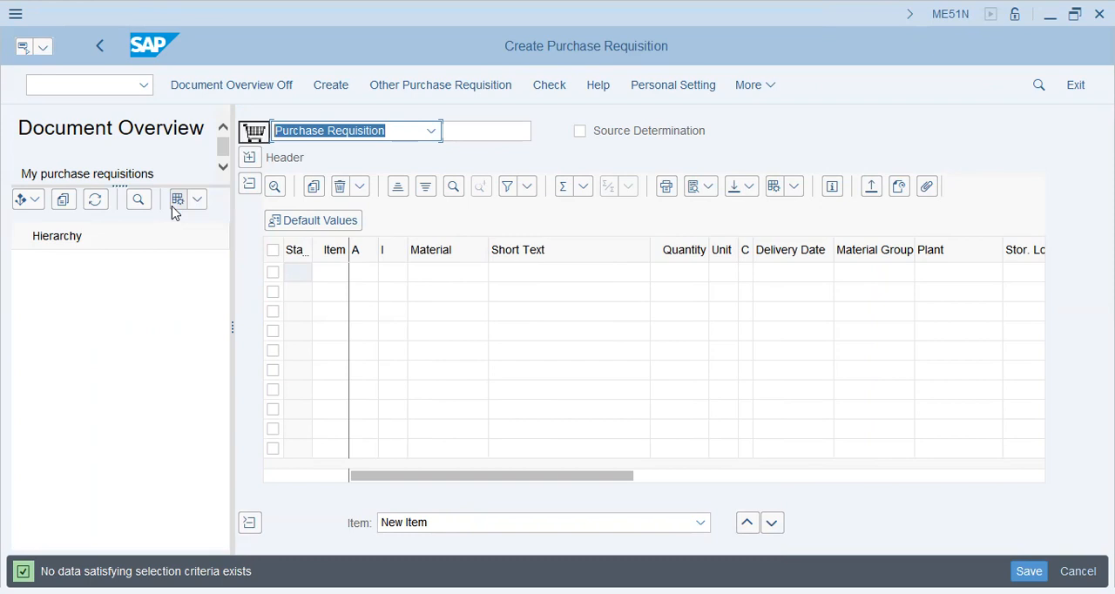
{"action": "left_click", "coordinate": [399, 131]}
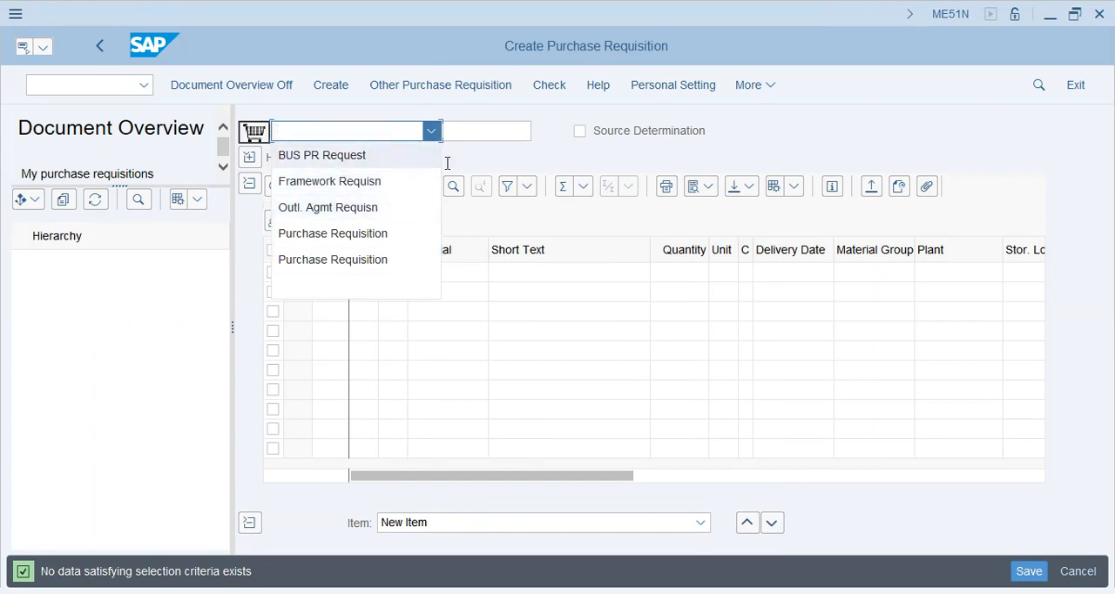
{"action": "left_click", "coordinate": [512, 130]}
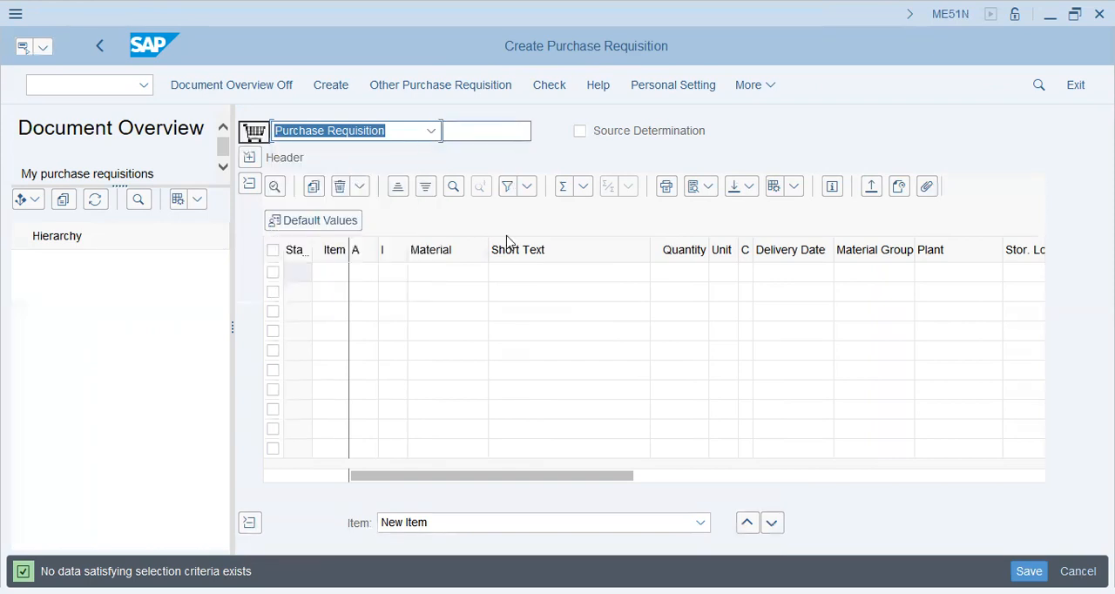
Enter material 30000 with the short text 300-M Adhesive as the first requisition item.
{"action": "left_click", "coordinate": [324, 273]}
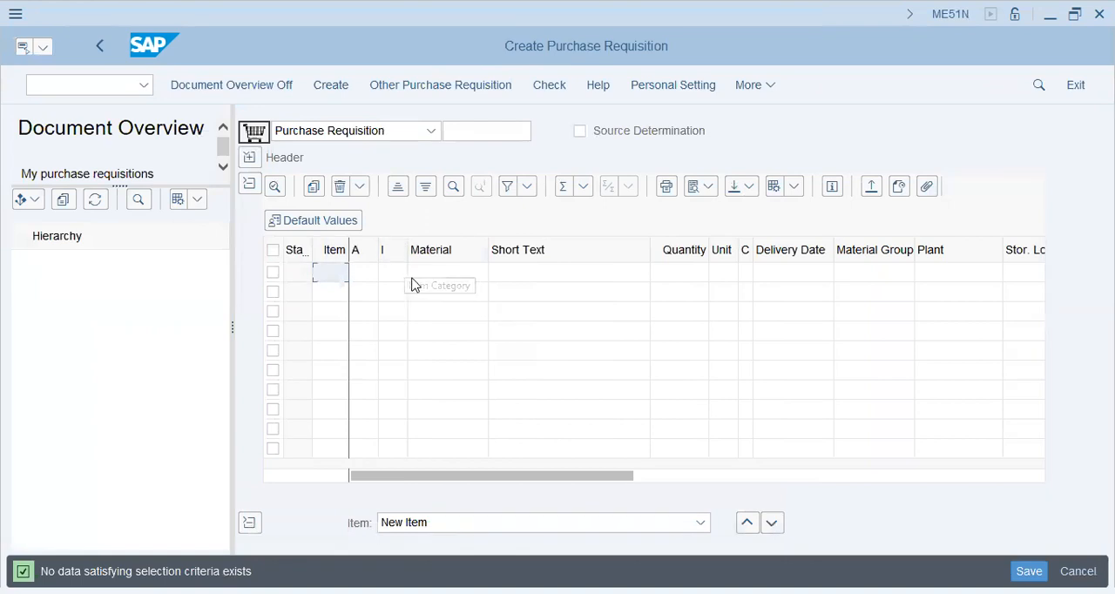
{"action": "left_click", "coordinate": [417, 274]}
{"action": "type", "text": "3000"}
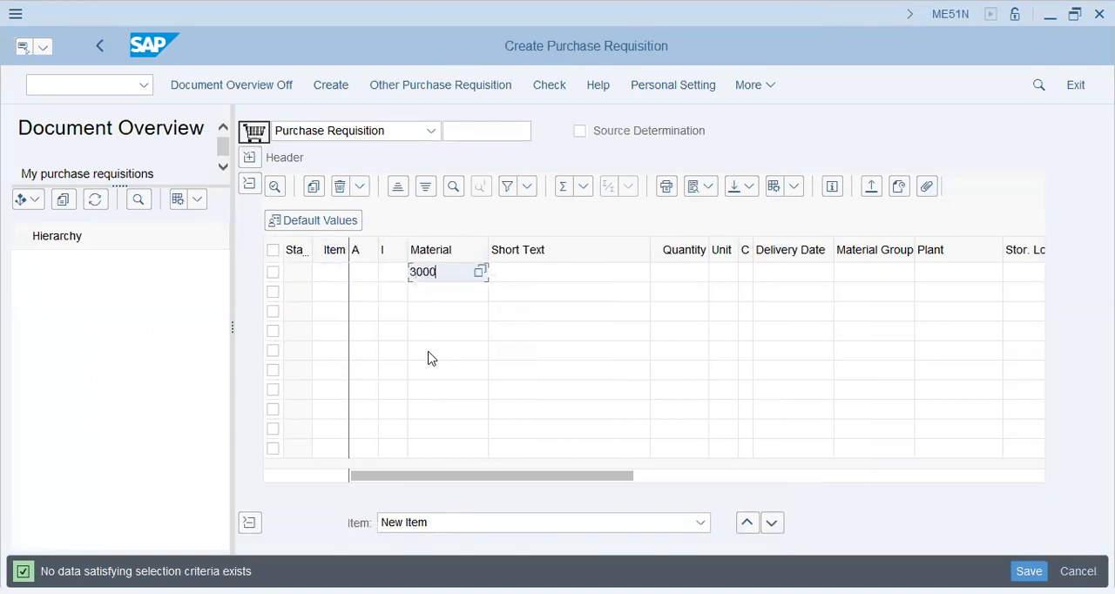
{"action": "type", "text": "0"}
{"action": "key", "text": "Tab"}
{"action": "type", "text": "30"}
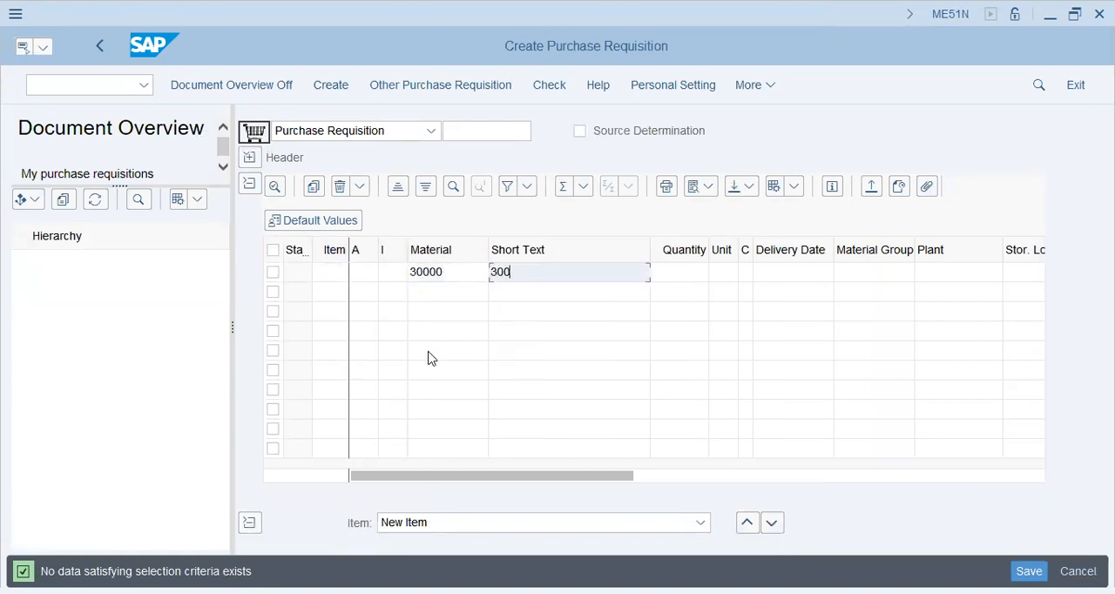
{"action": "type", "text": "0-M Adhesive"}
{"action": "key", "text": "Tab"}
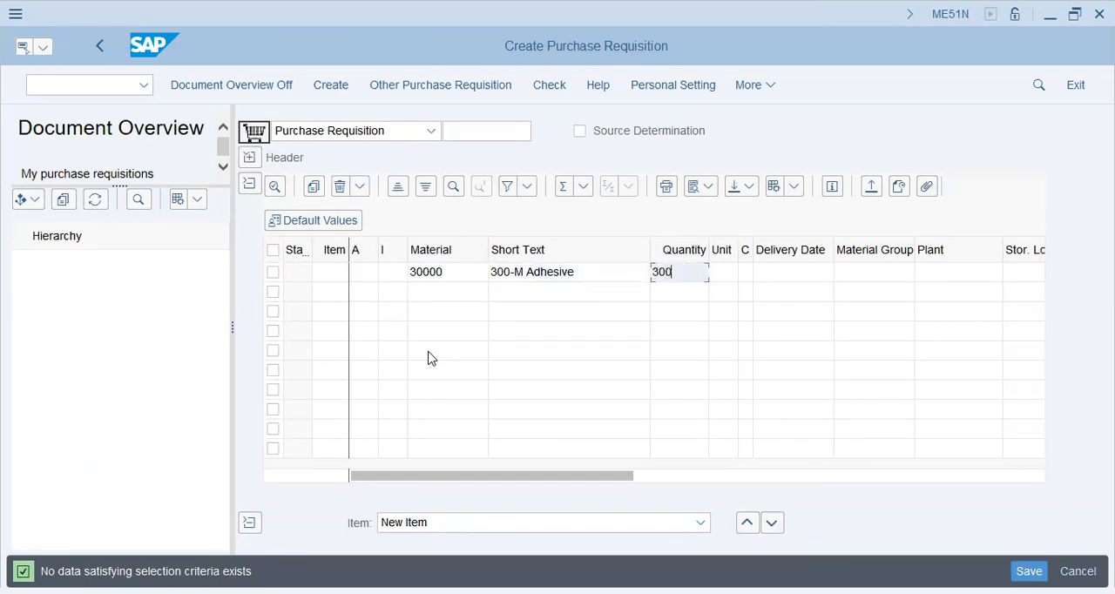
Complete the item with quantity 300, delivery date 20.10.2023 and plant AA42, and confirm the entries.
{"action": "type", "text": "300"}
{"action": "key", "text": "Tab"}
{"action": "key", "text": "Tab"}
{"action": "key", "text": "Tab"}
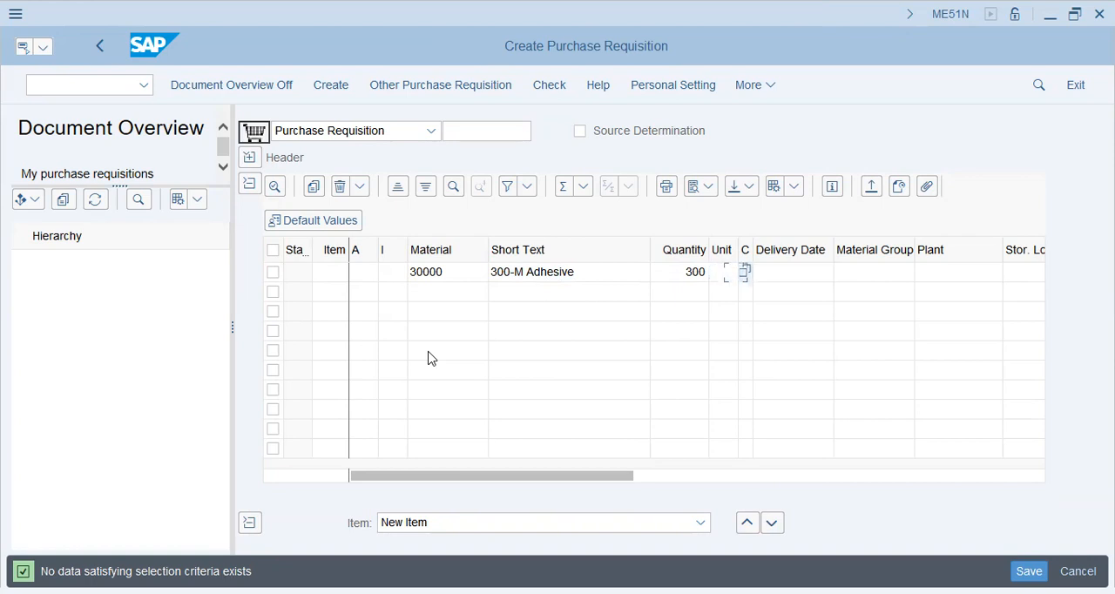
{"action": "type", "text": "20.10.2023"}
{"action": "key", "text": "Tab"}
{"action": "key", "text": "Tab"}
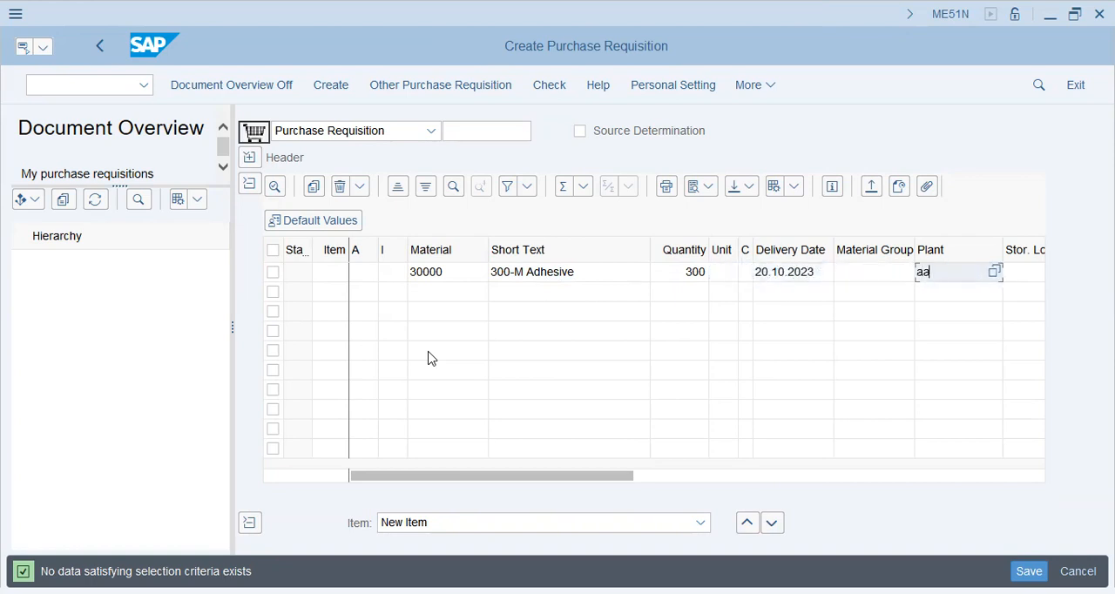
{"action": "type", "text": "aa42"}
{"action": "key", "text": "Return"}
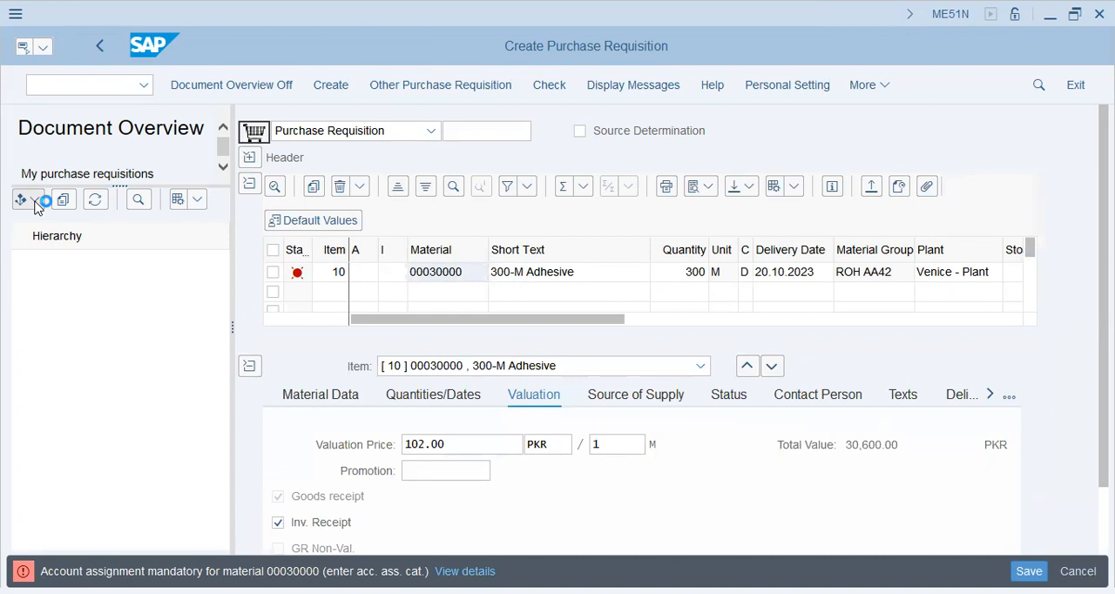
Review the selection variants available for the document overview without choosing one.
{"action": "left_click", "coordinate": [36, 200]}
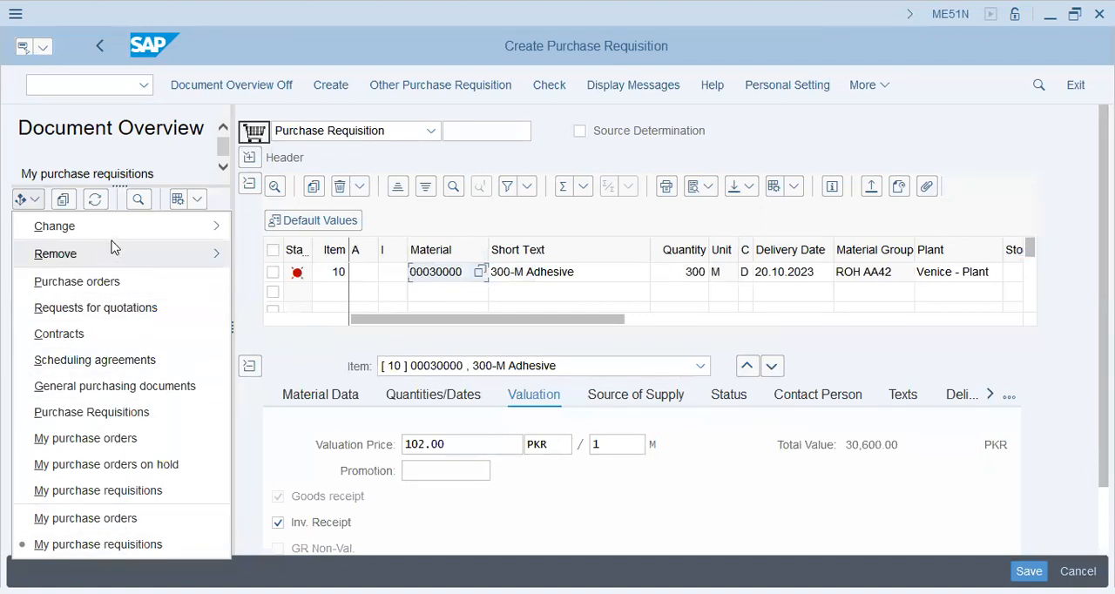
{"action": "mouse_move", "coordinate": [117, 233]}
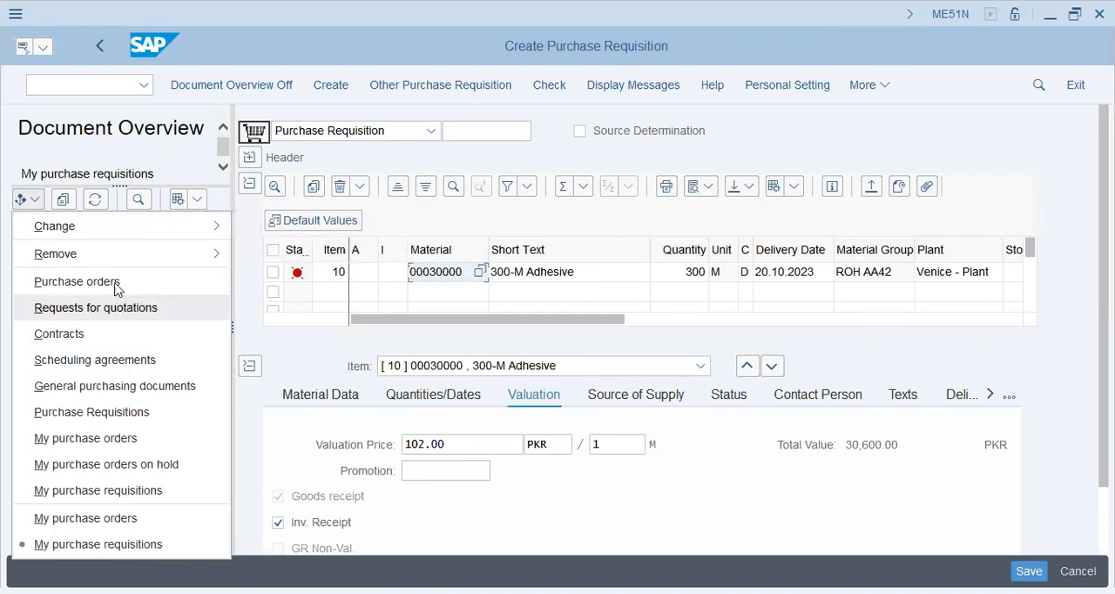
{"action": "left_click", "coordinate": [535, 228]}
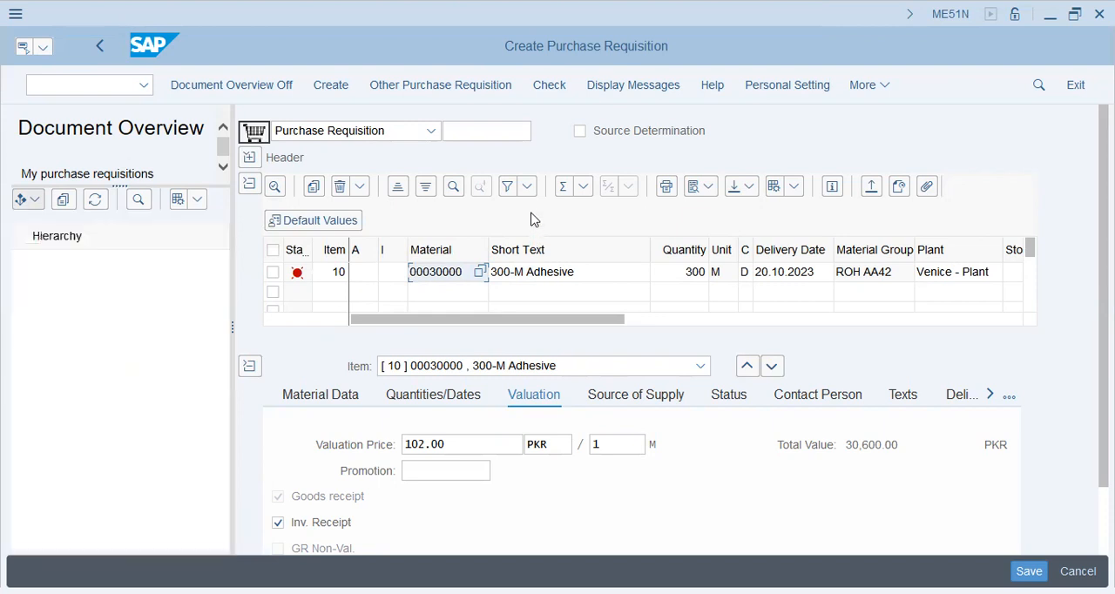
Set the valuation price of the 300-M Adhesive item to 122.00 PKR per 1 M.
{"action": "scroll", "coordinate": [592, 477], "scroll_direction": "down", "scroll_amount": 1}
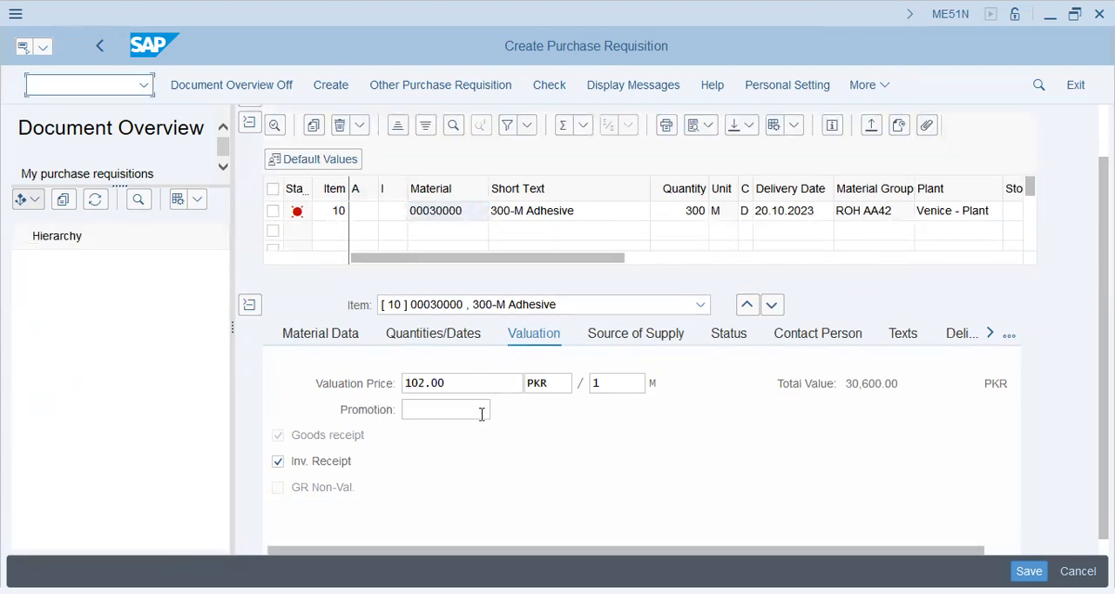
{"action": "left_click", "coordinate": [506, 383]}
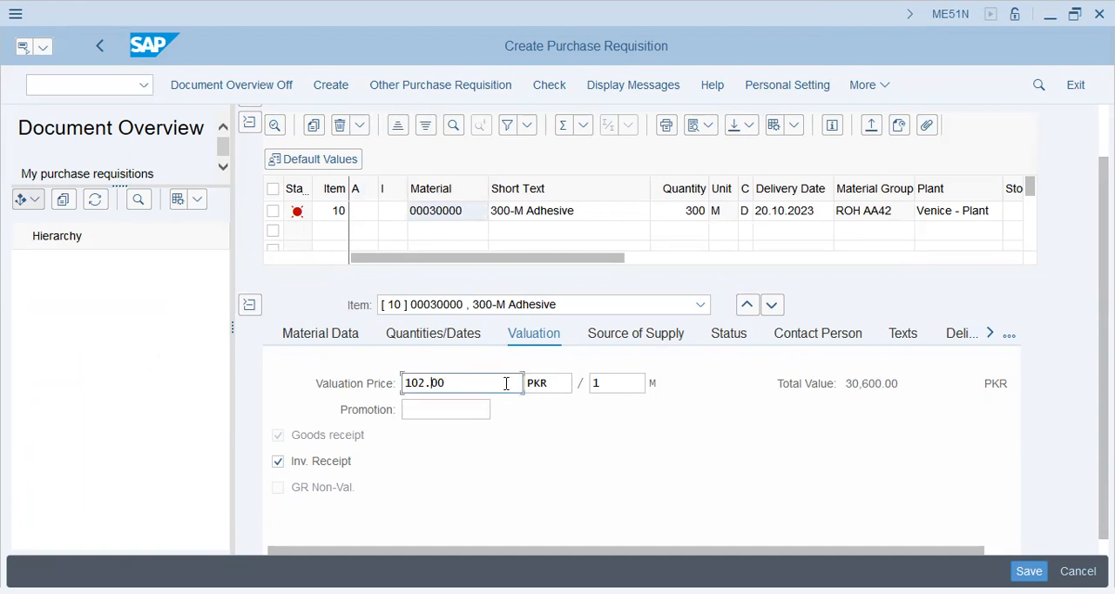
{"action": "key", "text": "Right"}
{"action": "key", "text": "shift+Left"}
{"action": "key", "text": "shift+Left"}
{"action": "type", "text": "22"}
{"action": "key", "text": "Tab"}
{"action": "key", "text": "Tab"}
{"action": "key", "text": "Tab"}
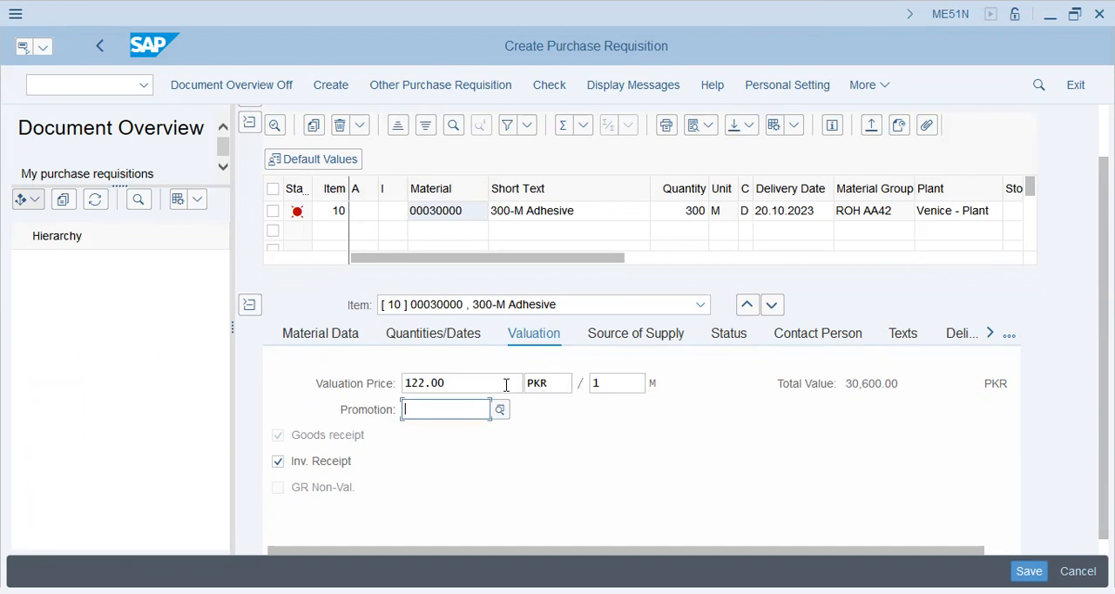
{"action": "scroll", "coordinate": [874, 368], "scroll_direction": "up", "scroll_amount": 1}
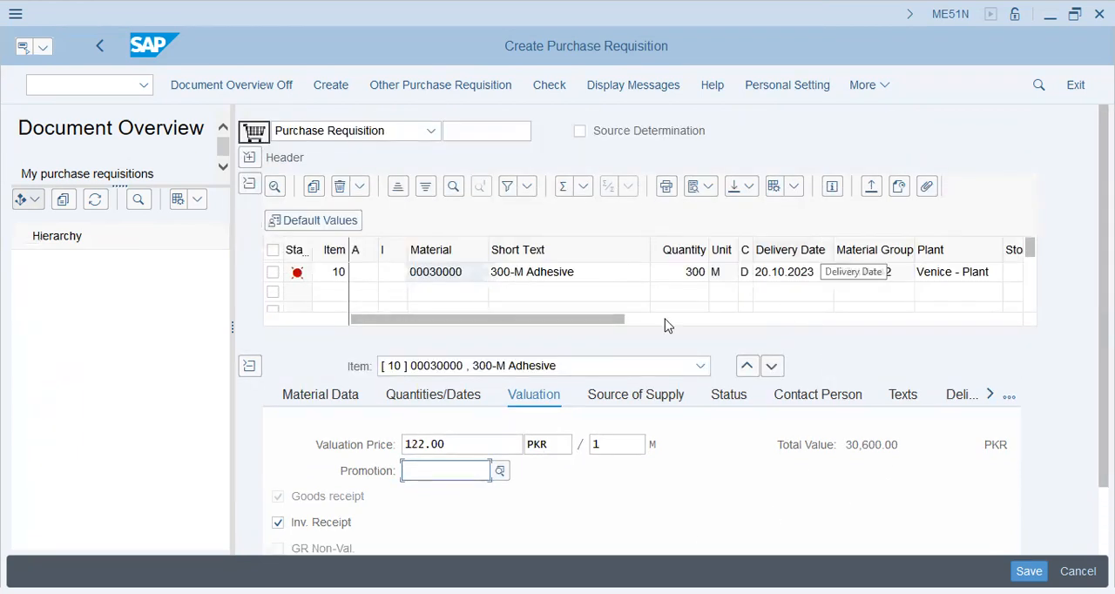
Examine item 10's material data, valuation, and quantities and dates, and review which other item detail sections exist.
{"action": "left_click", "coordinate": [324, 394]}
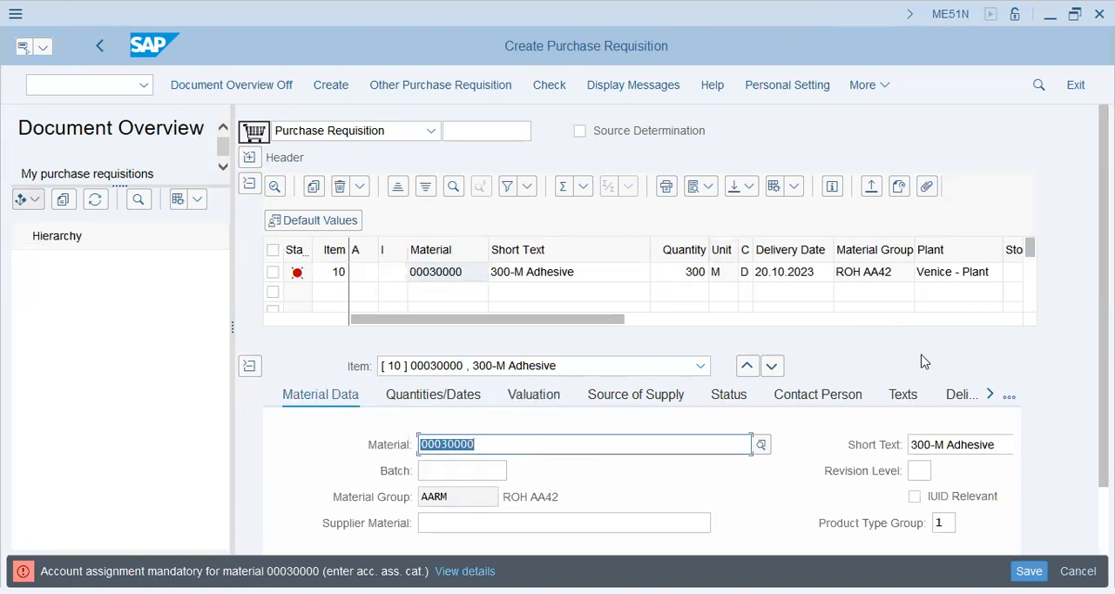
{"action": "scroll", "coordinate": [1060, 373], "scroll_direction": "right", "scroll_amount": 3}
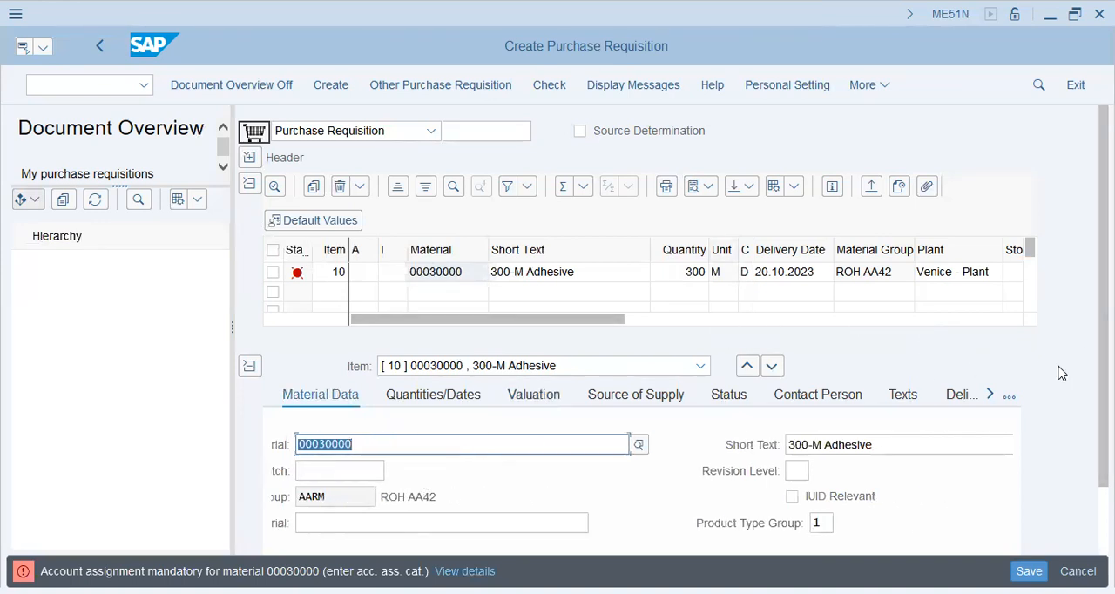
{"action": "scroll", "coordinate": [1061, 375], "scroll_direction": "right", "scroll_amount": 2}
{"action": "left_click_drag", "start_coordinate": [1104, 376], "coordinate": [1103, 446]}
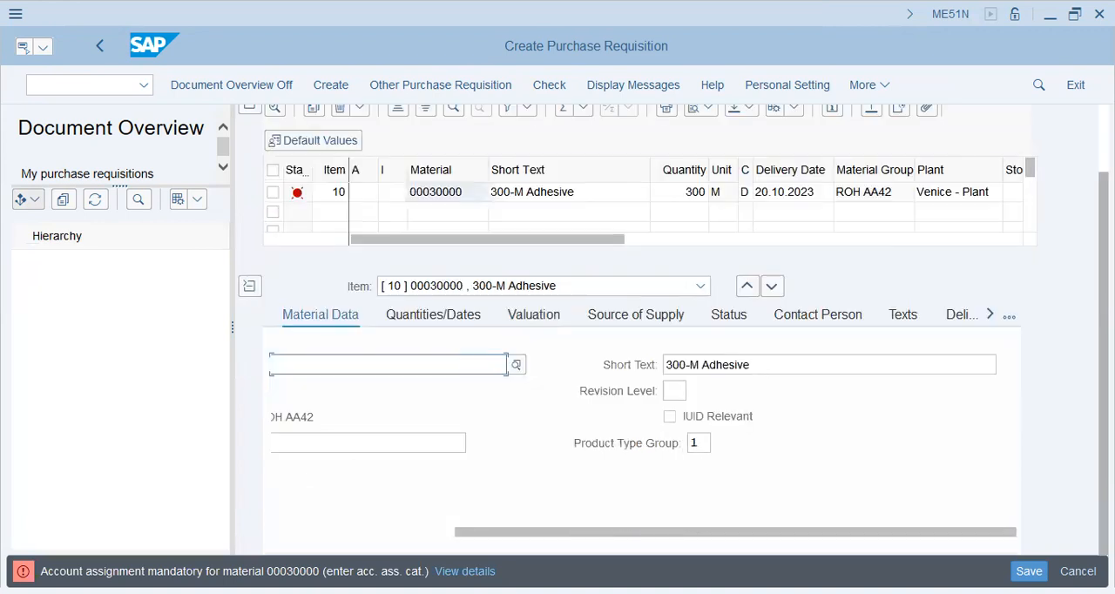
{"action": "left_click", "coordinate": [336, 532]}
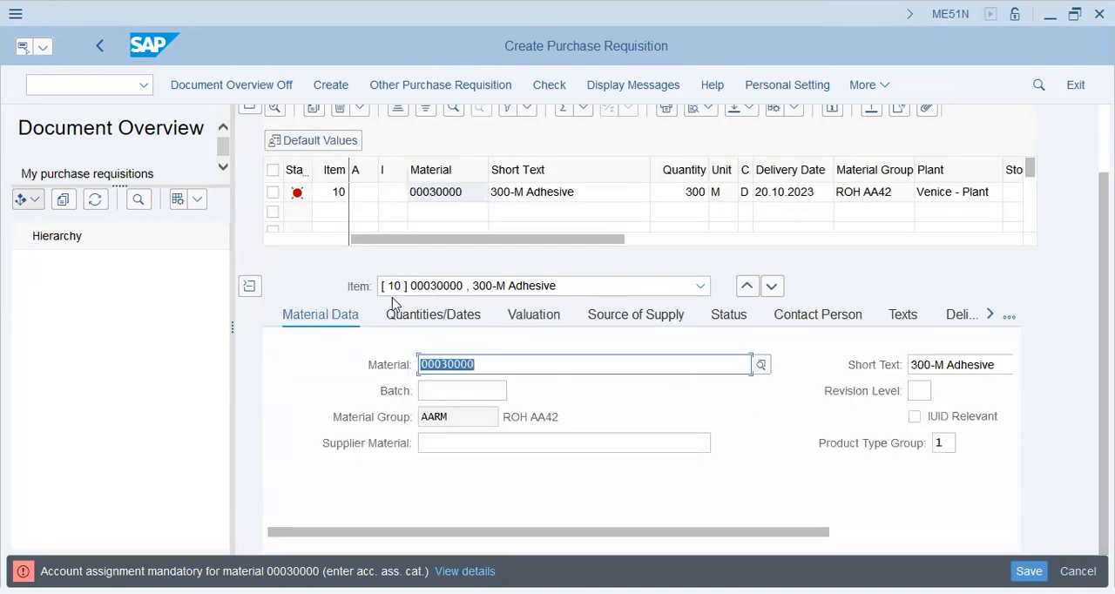
{"action": "left_click", "coordinate": [538, 316]}
{"action": "left_click", "coordinate": [454, 471]}
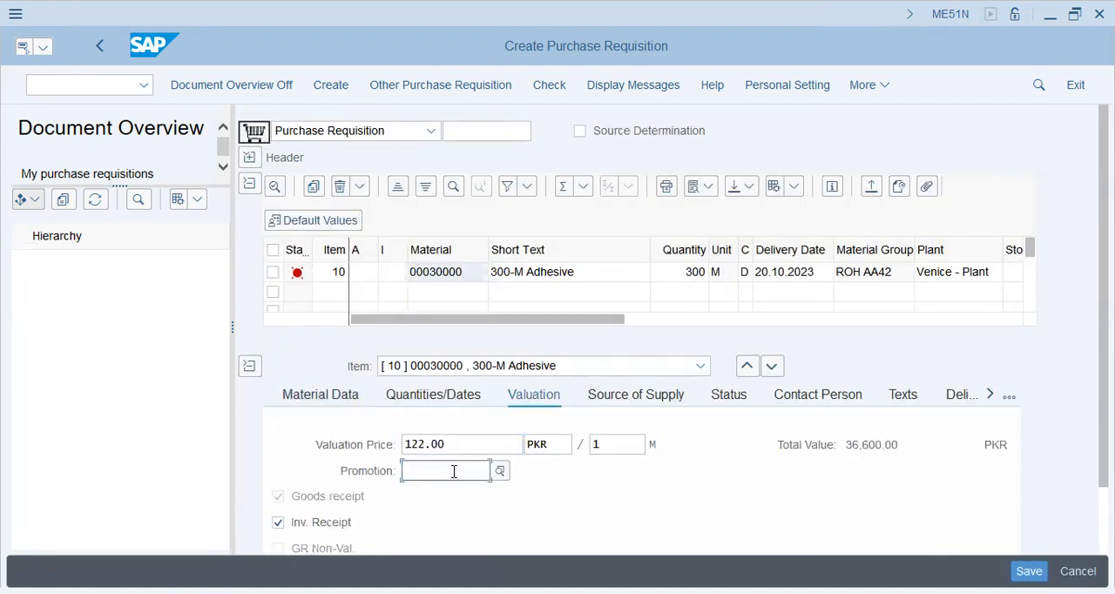
{"action": "left_click", "coordinate": [425, 395]}
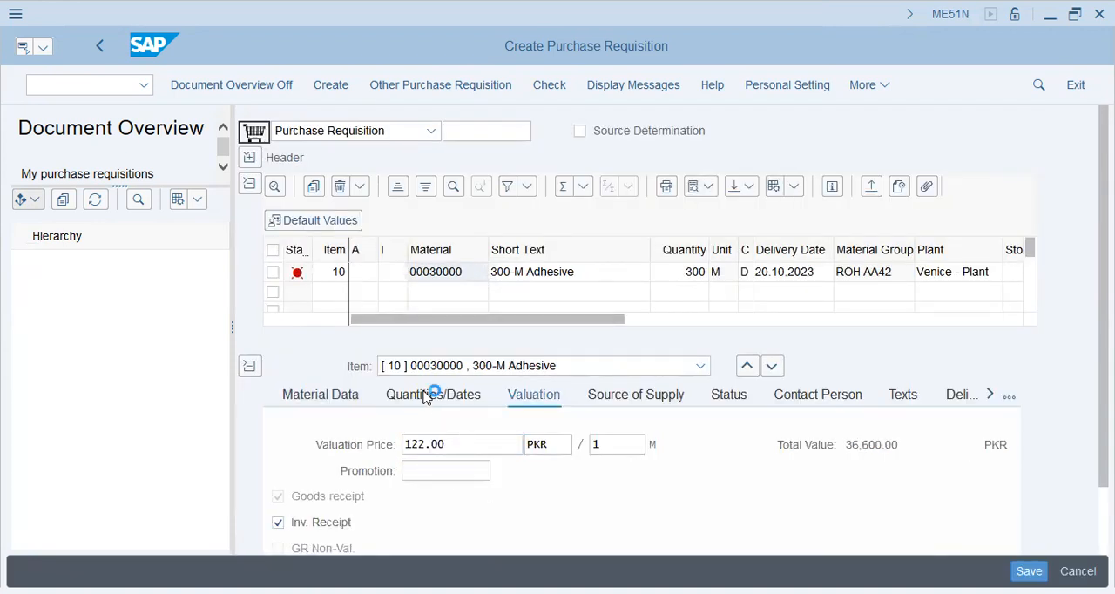
{"action": "scroll", "coordinate": [438, 462], "scroll_direction": "down", "scroll_amount": 2}
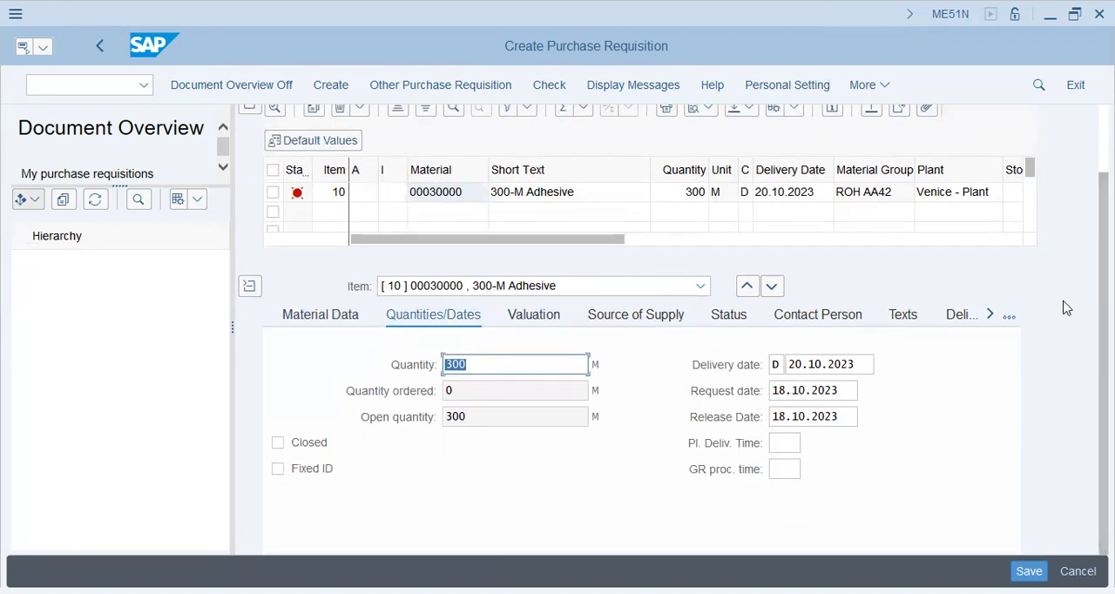
{"action": "left_click", "coordinate": [993, 317]}
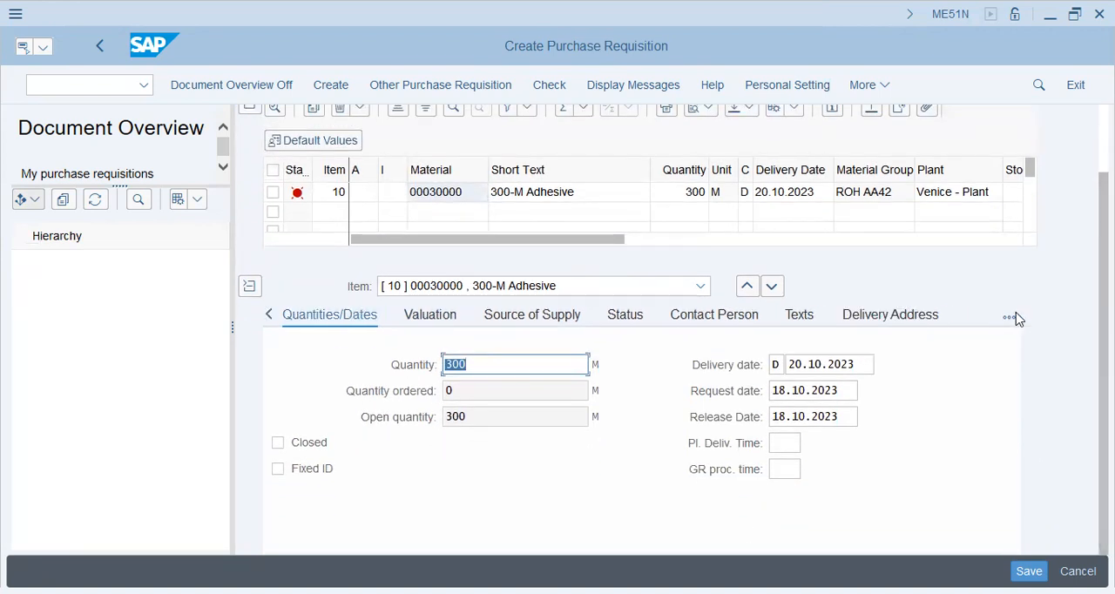
{"action": "left_click", "coordinate": [1010, 318]}
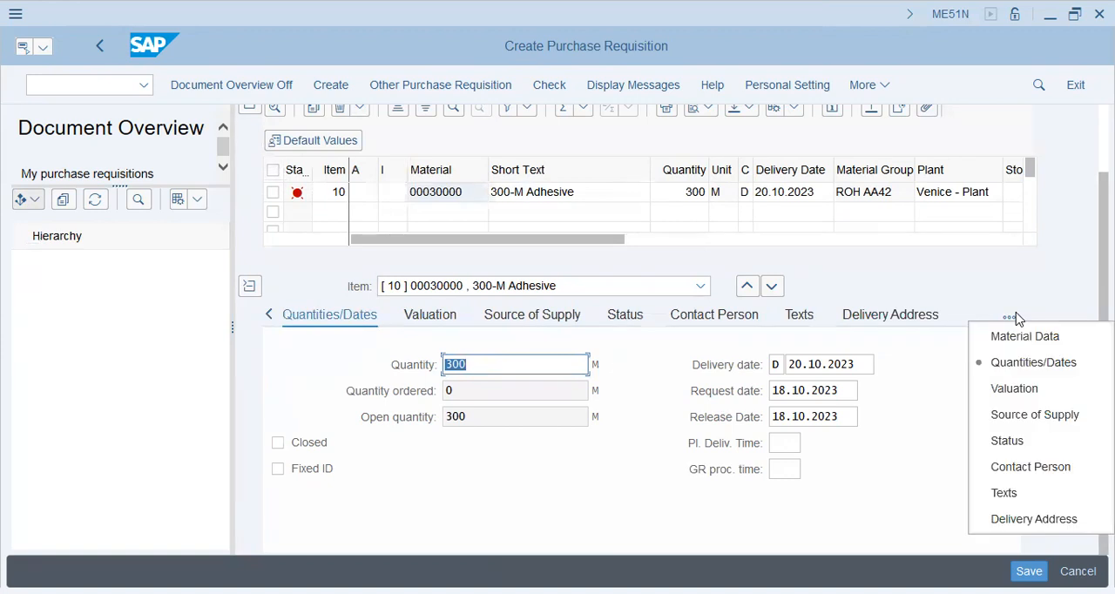
{"action": "left_click", "coordinate": [883, 430]}
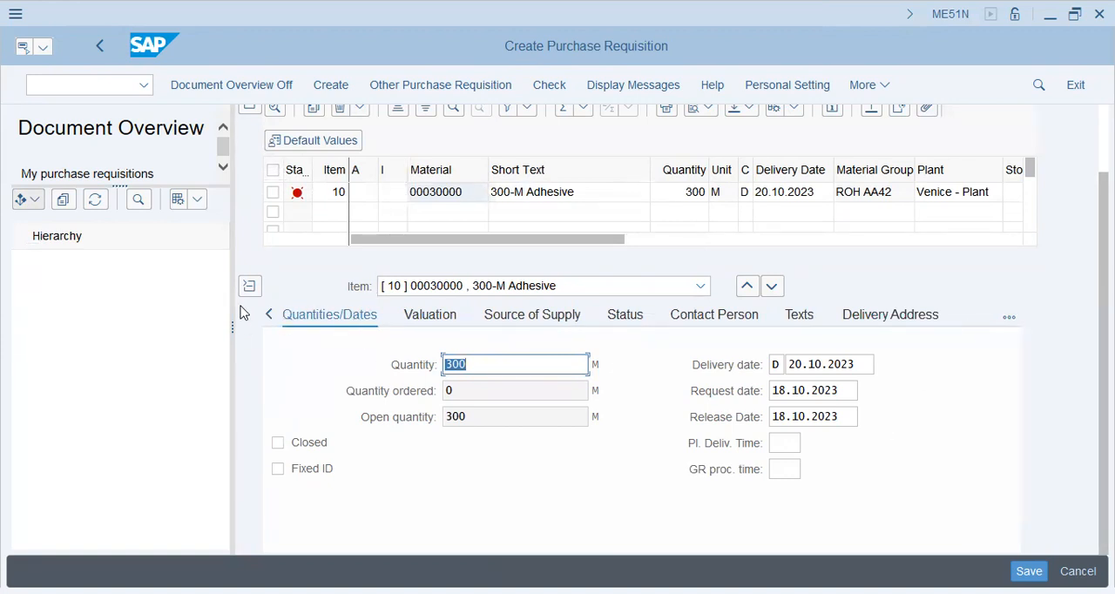
Assign item 10 to account assignment category F (Order) with G/L account 70700 and profit center C001.
{"action": "left_click", "coordinate": [370, 194]}
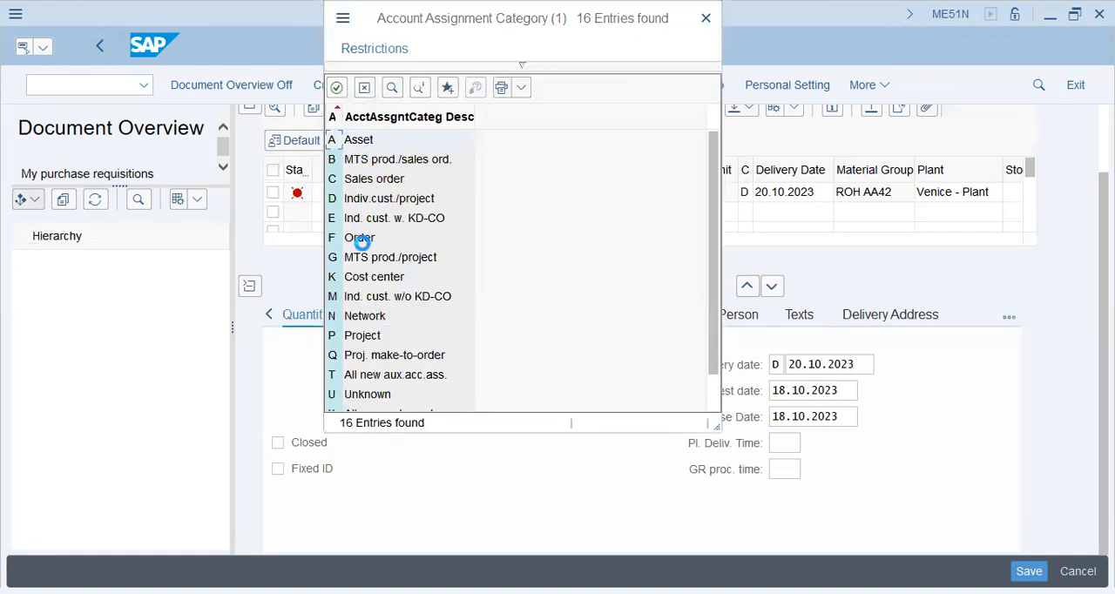
{"action": "double_click", "coordinate": [362, 241]}
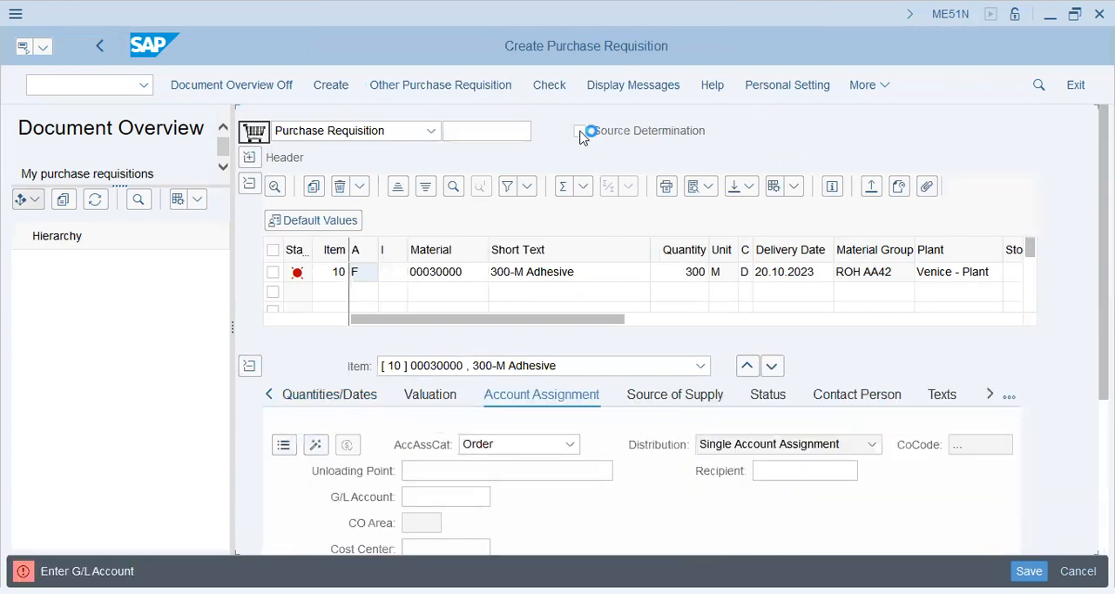
{"action": "left_click", "coordinate": [465, 499]}
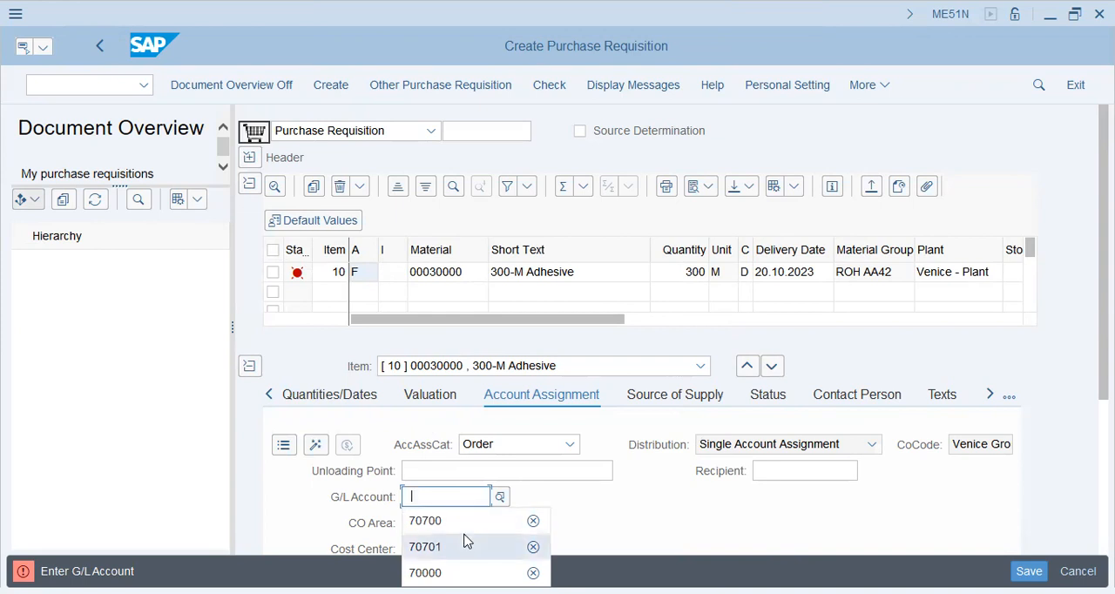
{"action": "left_click", "coordinate": [465, 523]}
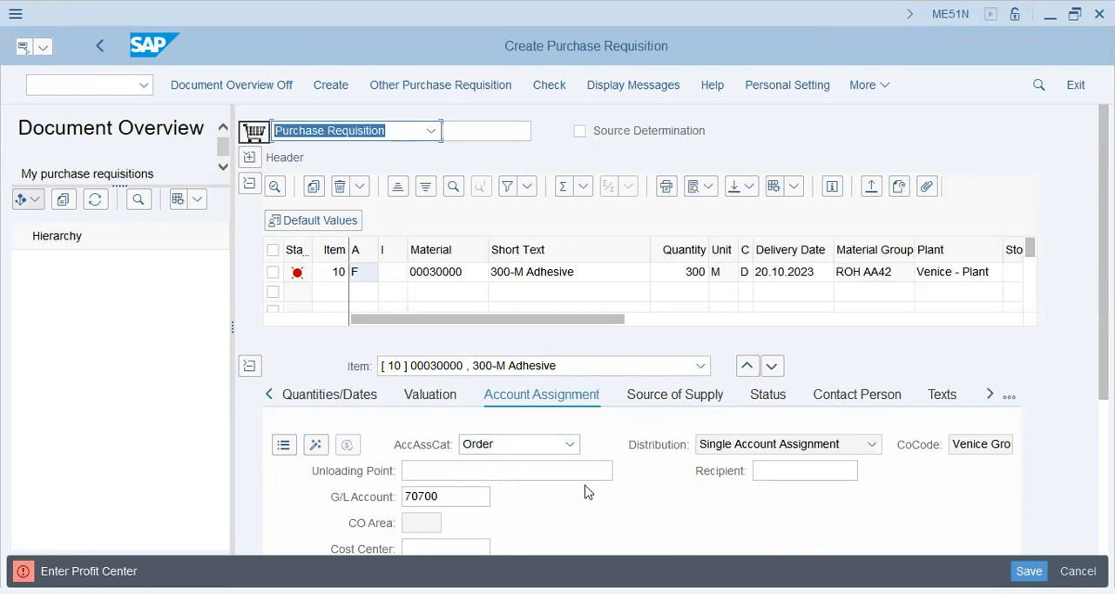
{"action": "scroll", "coordinate": [605, 463], "scroll_direction": "down", "scroll_amount": 5}
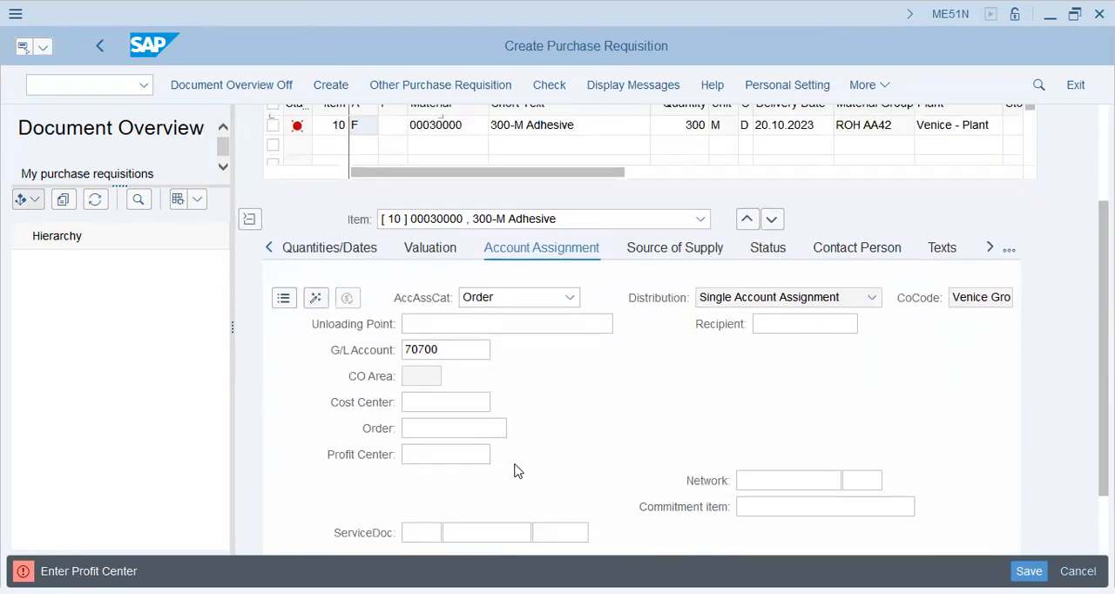
{"action": "left_click", "coordinate": [455, 451]}
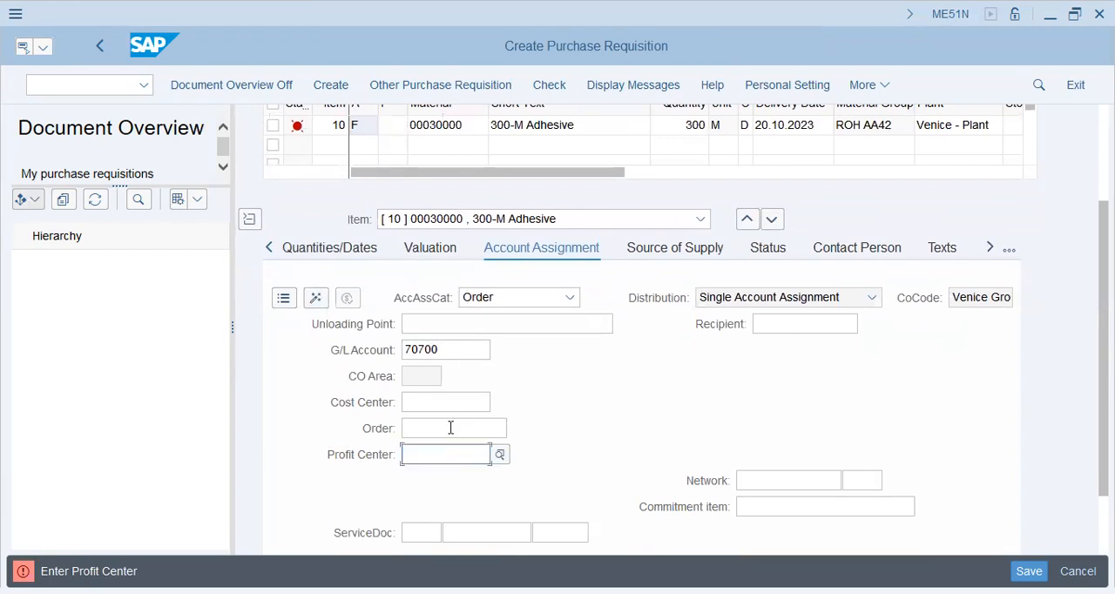
{"action": "left_click", "coordinate": [461, 472]}
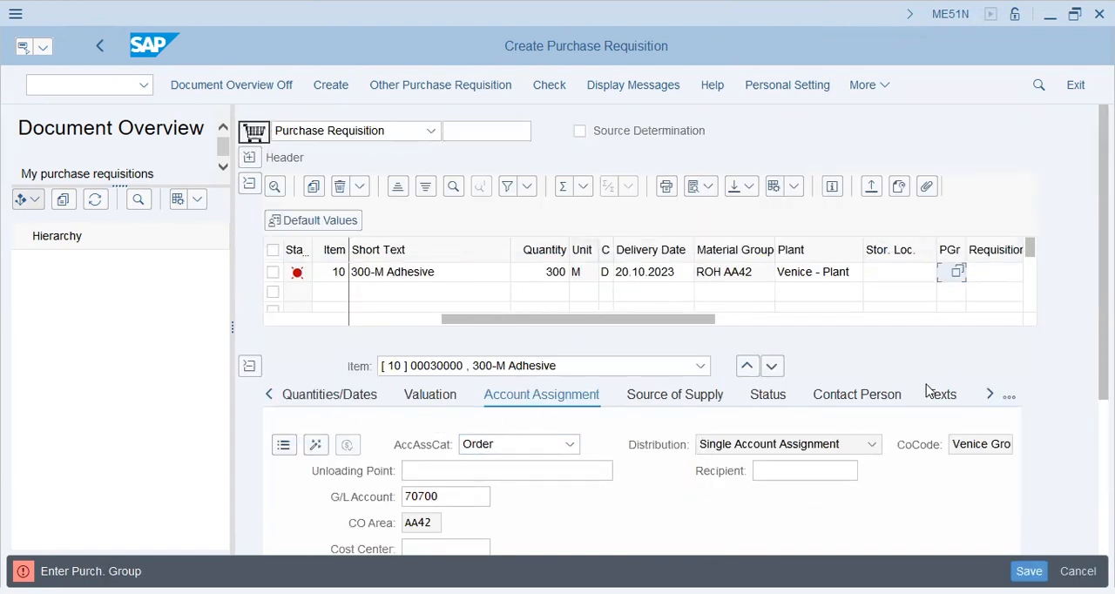
Choose a purchasing group beginning with R for item 10 from the available purchasing groups.
{"action": "left_click", "coordinate": [958, 273]}
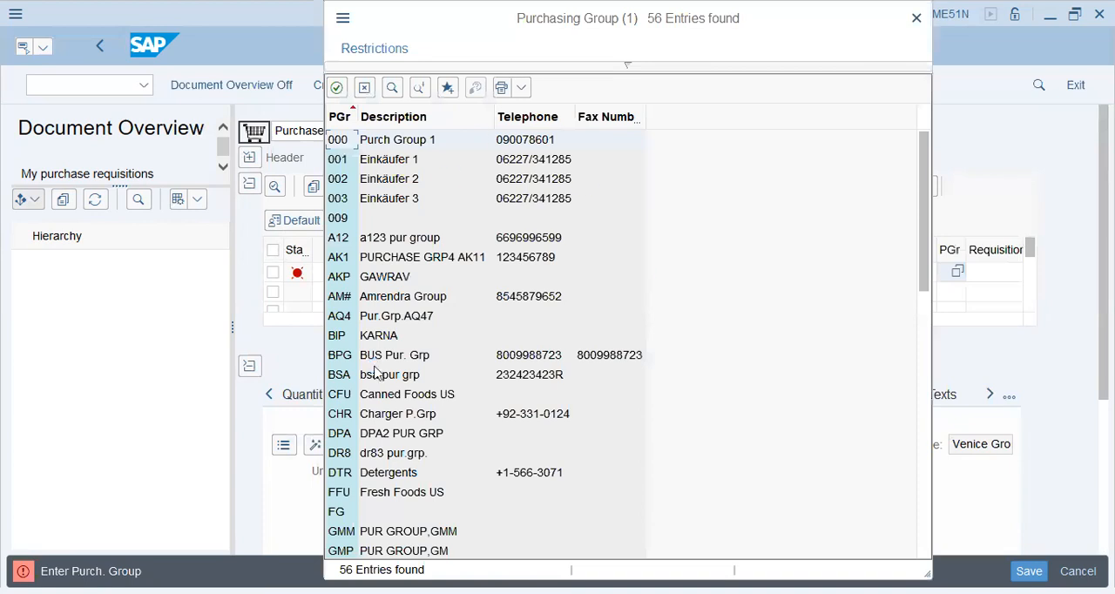
{"action": "scroll", "coordinate": [375, 370], "scroll_direction": "down", "scroll_amount": 6}
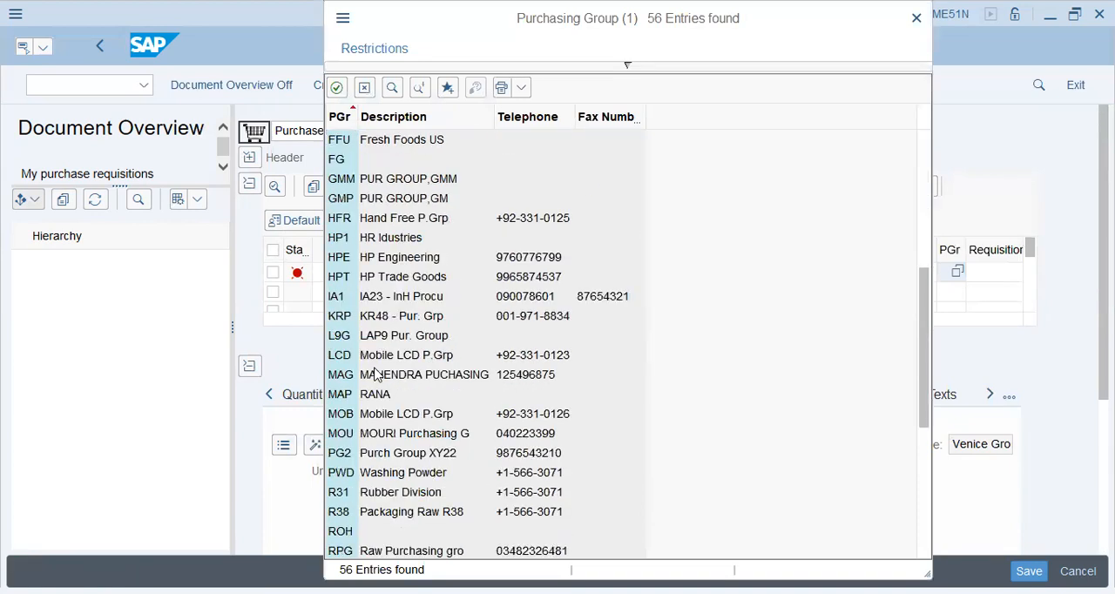
{"action": "scroll", "coordinate": [376, 424], "scroll_direction": "down", "scroll_amount": 3}
{"action": "left_click", "coordinate": [379, 355]}
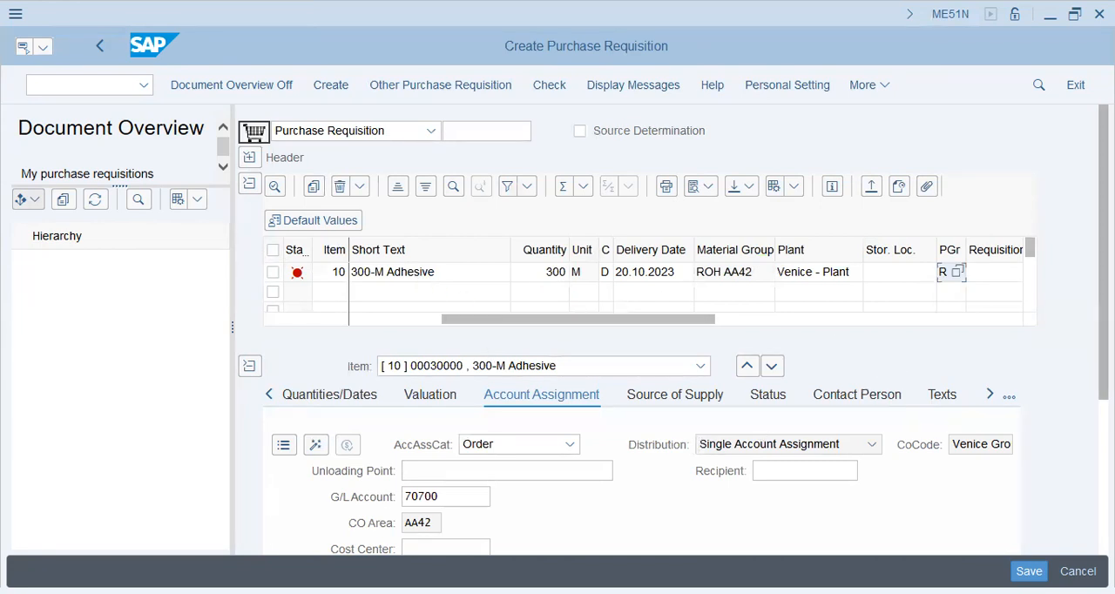
{"action": "scroll", "coordinate": [952, 271], "scroll_direction": "down", "scroll_amount": 3}
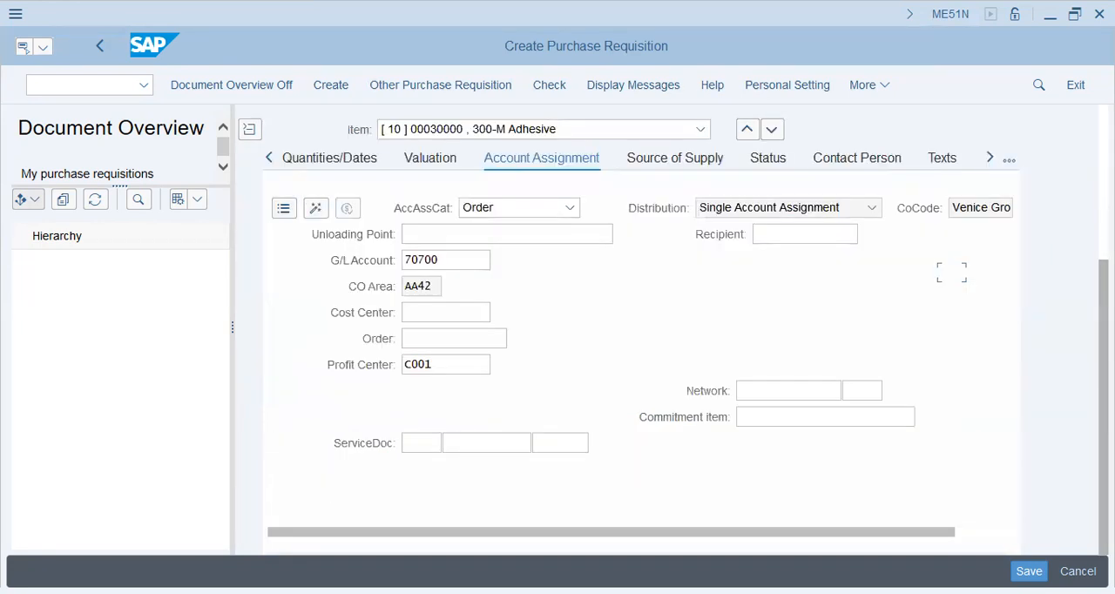
Review and acknowledge the messages for item 10, and save the purchase requisition.
{"action": "scroll", "coordinate": [951, 272], "scroll_direction": "up", "scroll_amount": 3}
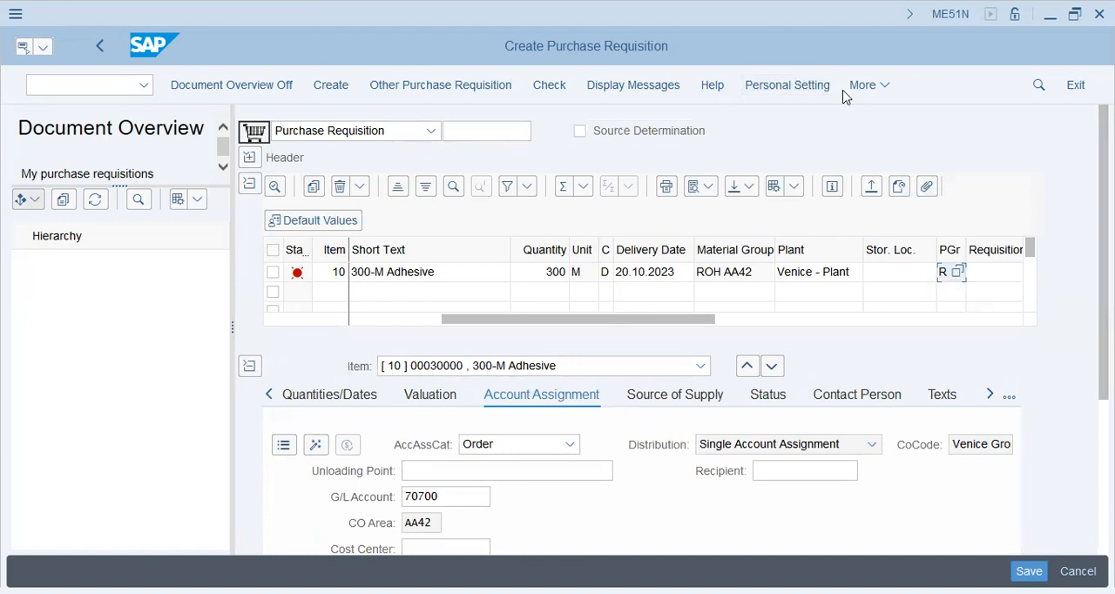
{"action": "left_click", "coordinate": [628, 298]}
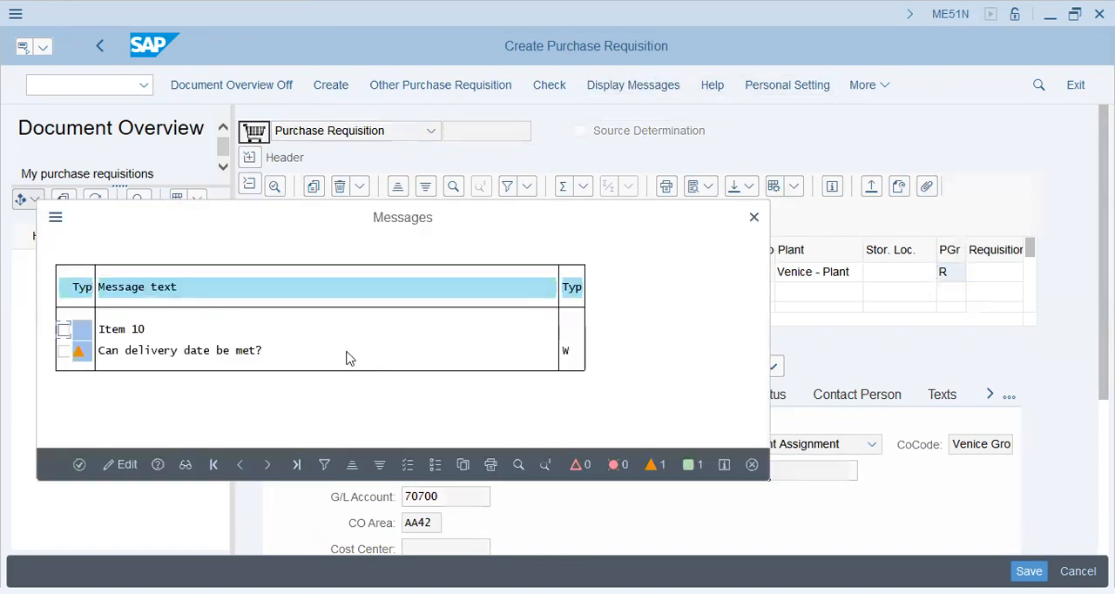
{"action": "left_click", "coordinate": [79, 464]}
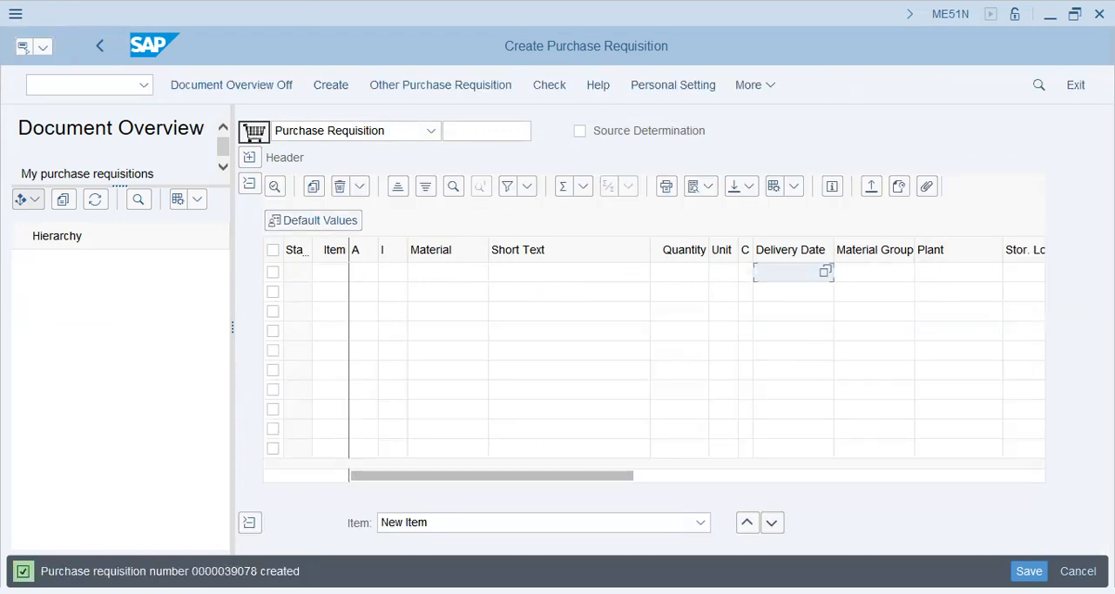
Return to the SAP Easy Access menu, collapse Purchasing and expand Inventory Management under Materials Management.
{"action": "left_click", "coordinate": [90, 39]}
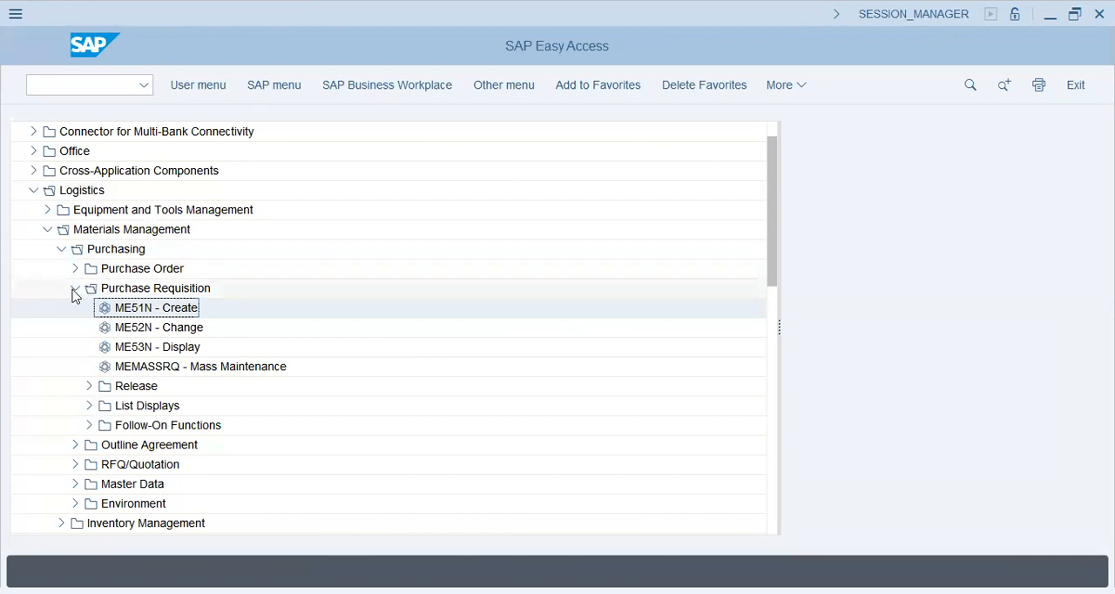
{"action": "left_click", "coordinate": [74, 289]}
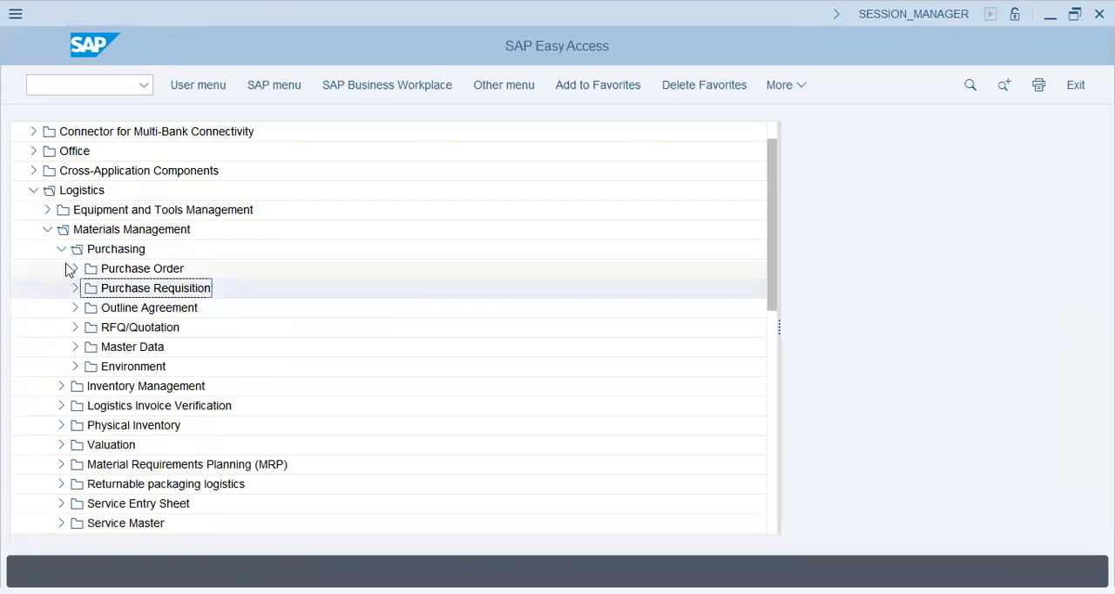
{"action": "left_click", "coordinate": [62, 249]}
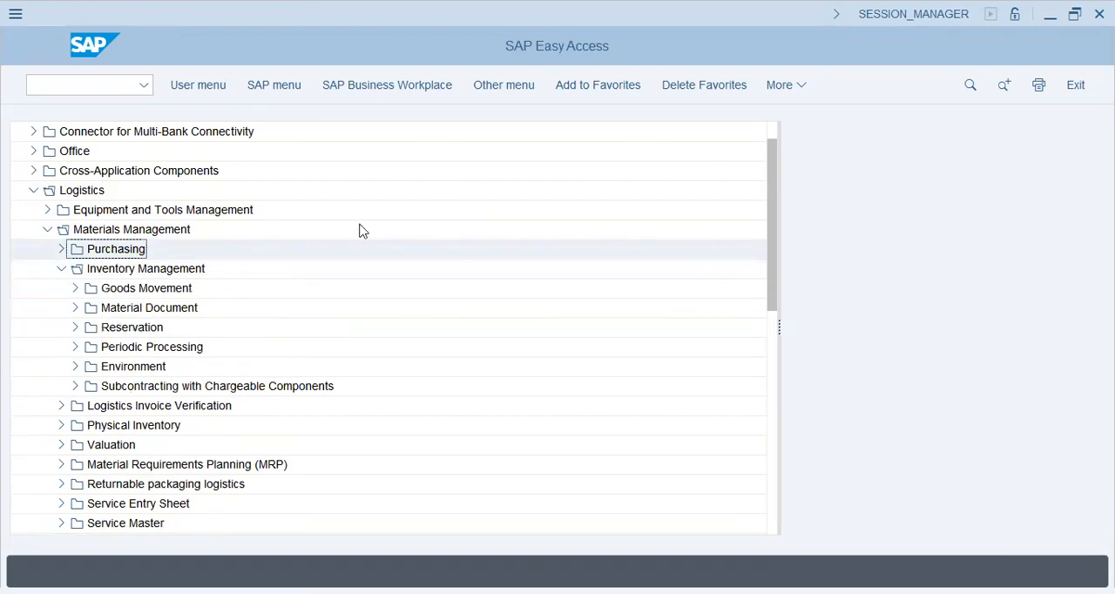
Look through the transactions in the Goods Movement and Material Document folders of Inventory Management.
{"action": "left_click", "coordinate": [75, 288]}
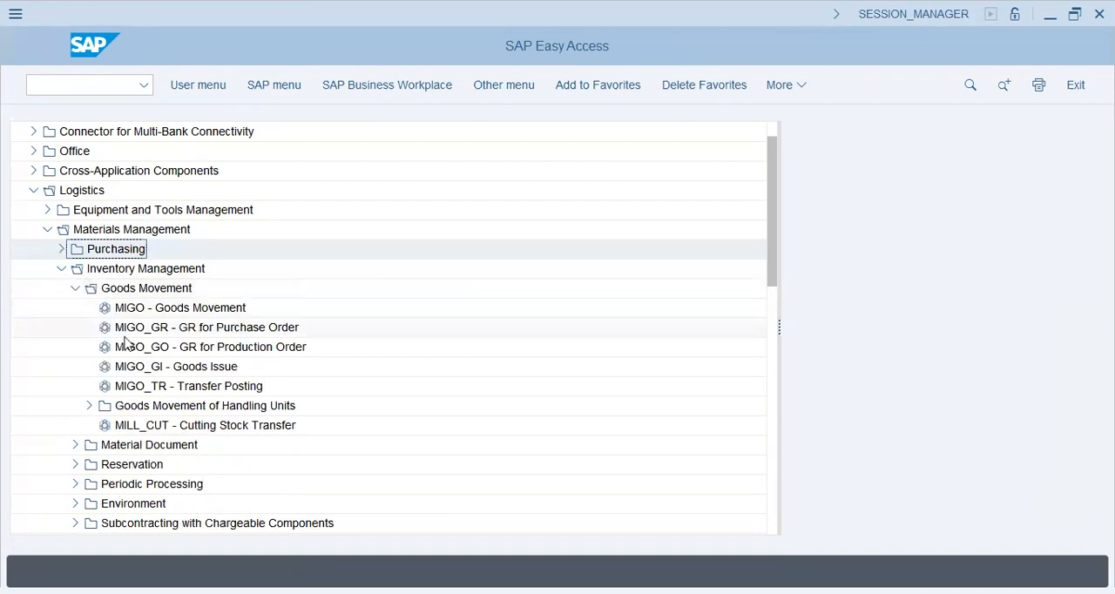
{"action": "left_click", "coordinate": [183, 312]}
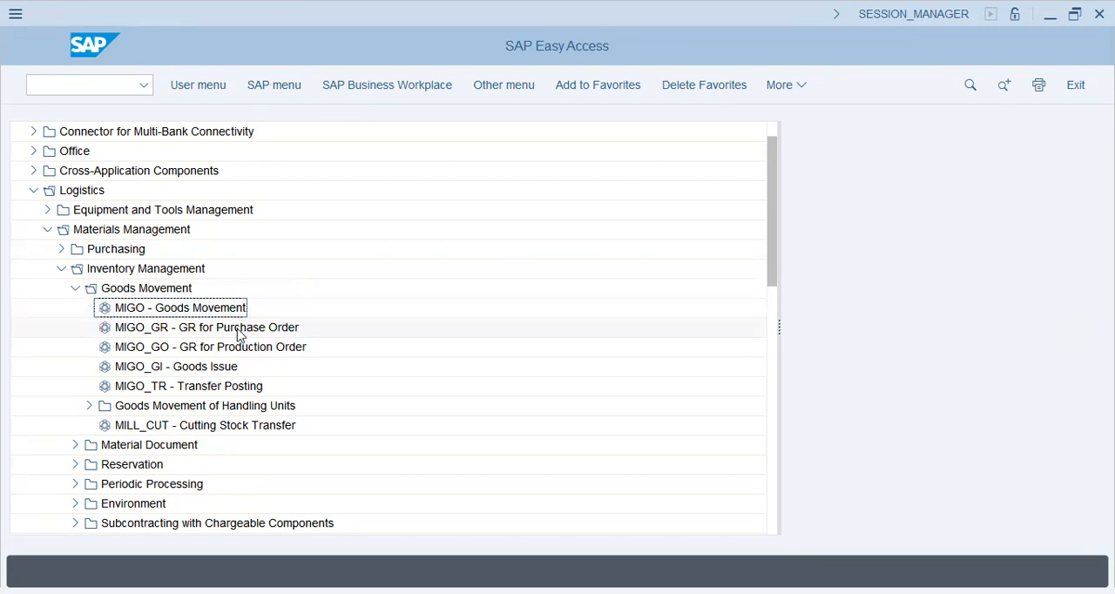
{"action": "left_click", "coordinate": [75, 288]}
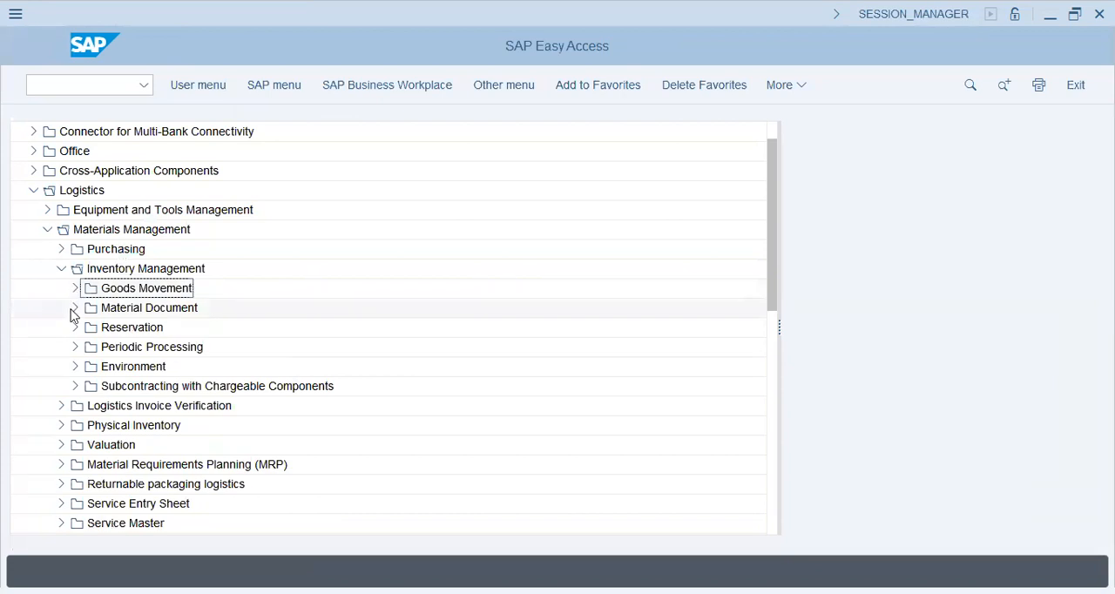
{"action": "left_click", "coordinate": [75, 308]}
{"action": "left_click", "coordinate": [187, 368]}
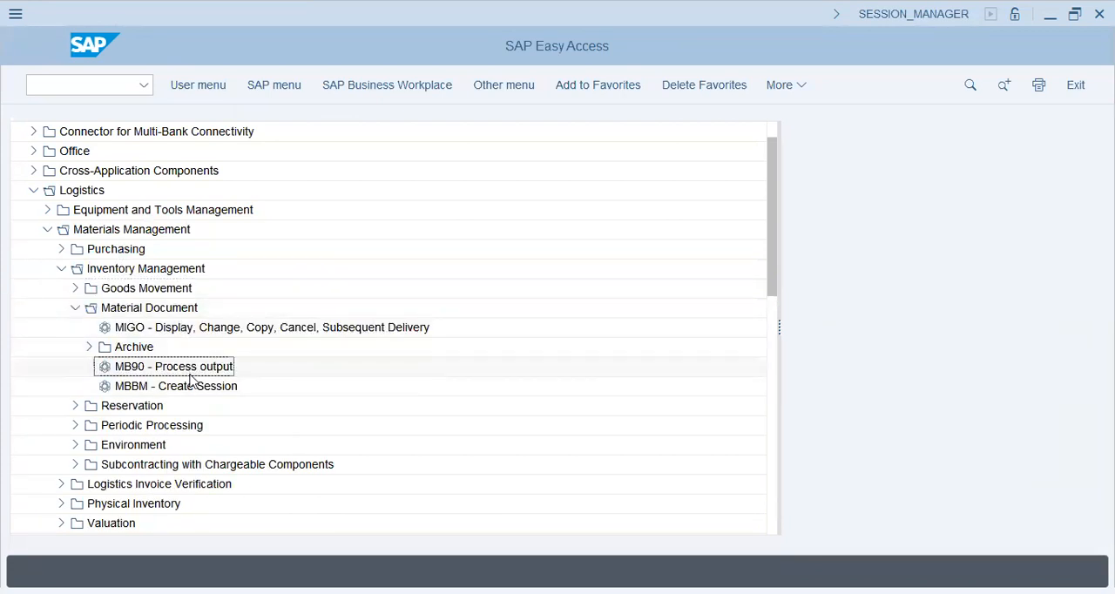
{"action": "left_click", "coordinate": [76, 308]}
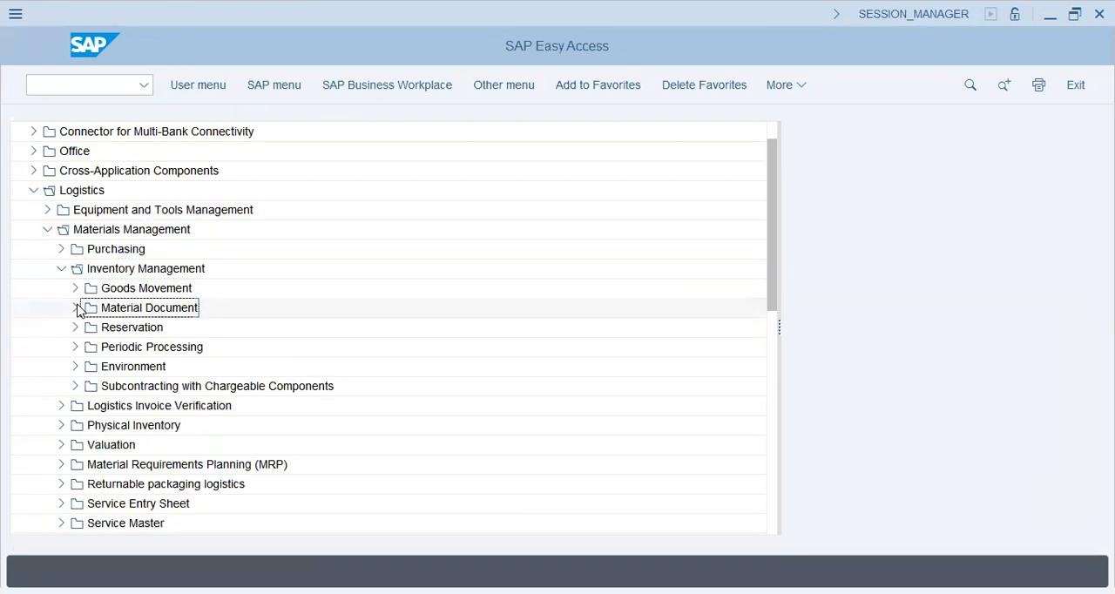
Start transaction MB21 - Create from the Reservation folder of Inventory Management.
{"action": "left_click", "coordinate": [75, 327]}
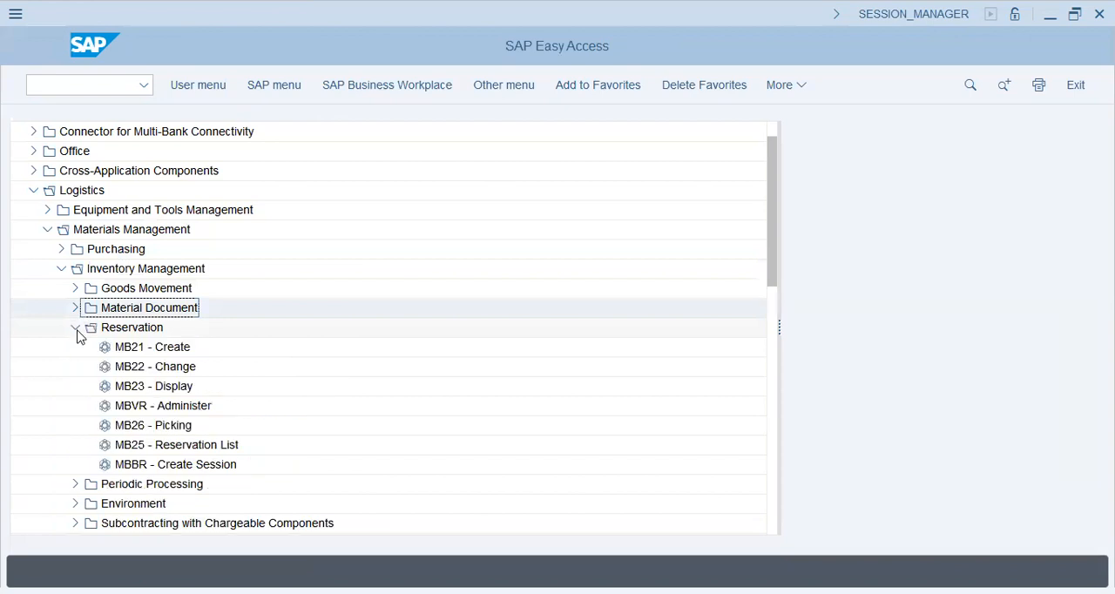
{"action": "left_click", "coordinate": [150, 350]}
{"action": "double_click", "coordinate": [149, 350]}
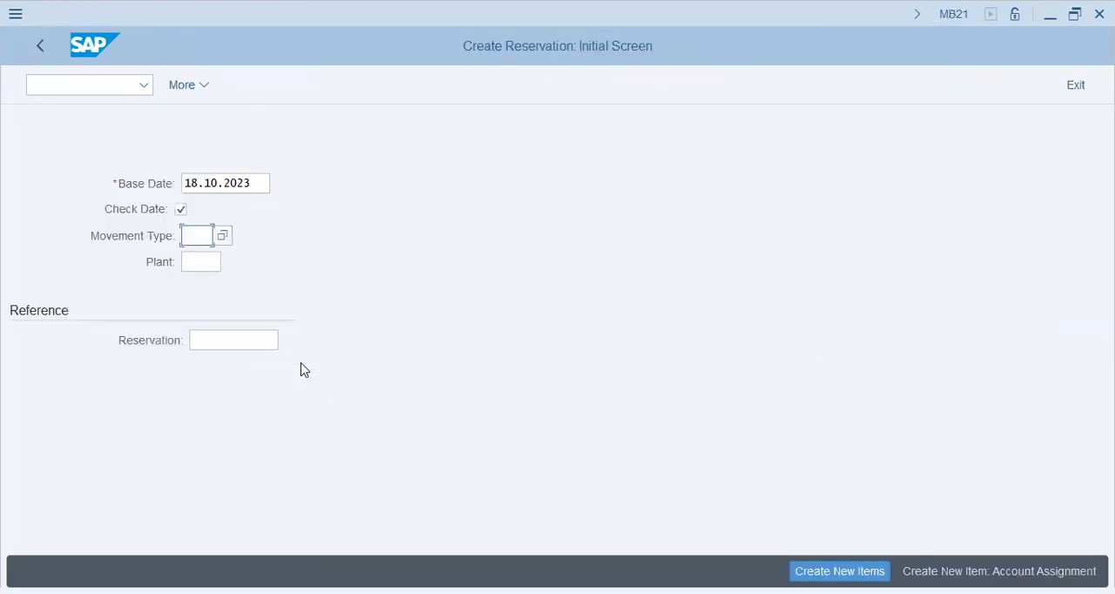
Enter plant AA42 for the reservation and try to create new items with the movement type left blank.
{"action": "left_click", "coordinate": [254, 184]}
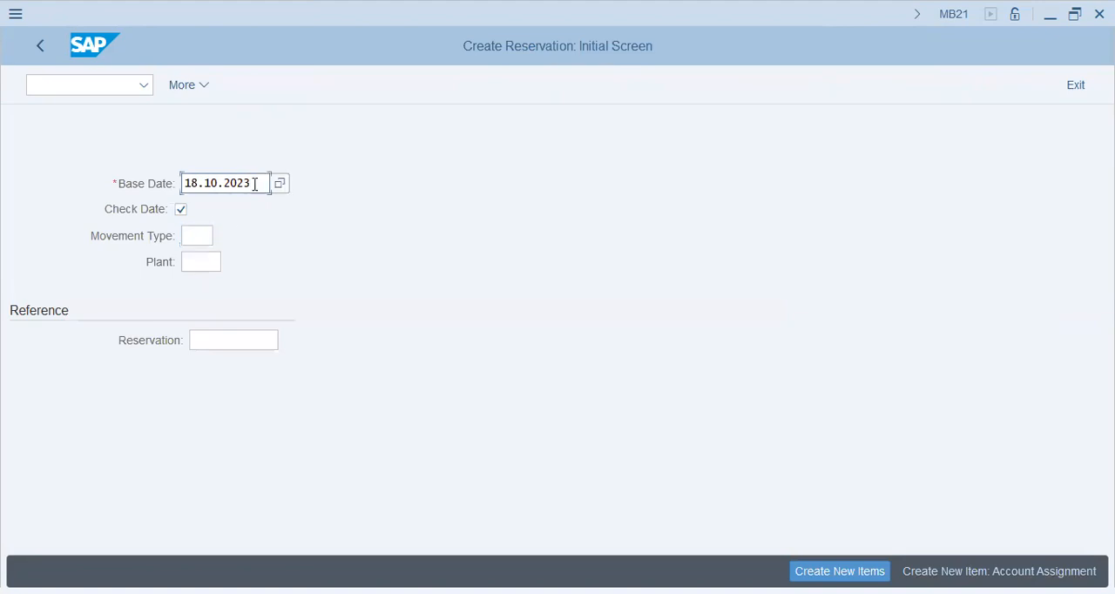
{"action": "left_click", "coordinate": [209, 238]}
{"action": "left_click", "coordinate": [211, 268]}
{"action": "type", "text": "aa42"}
{"action": "key", "text": "Tab"}
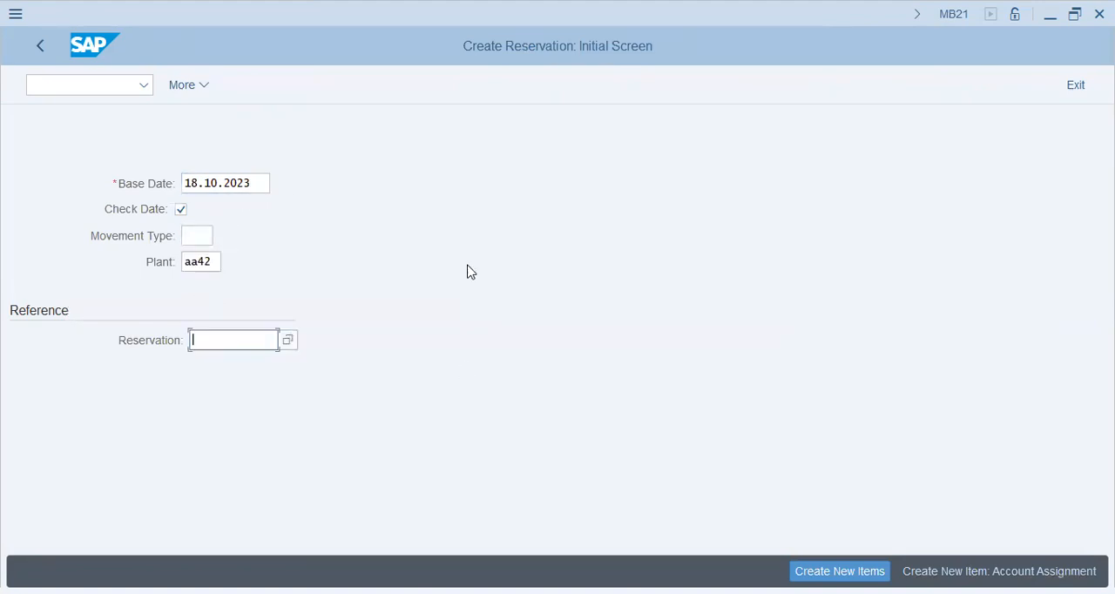
{"action": "left_click", "coordinate": [840, 571]}
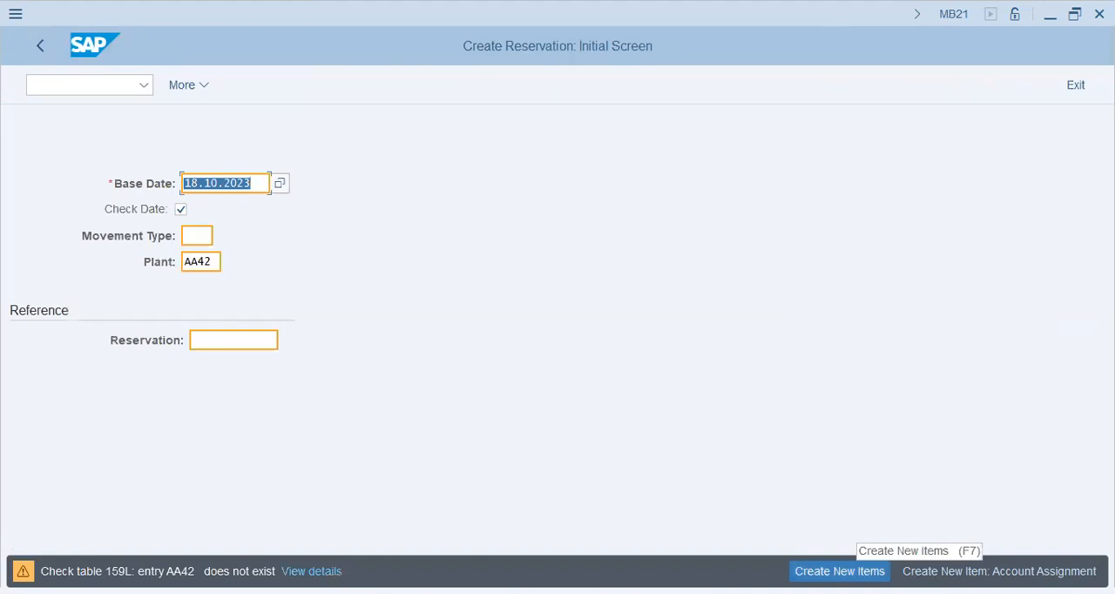
{"action": "left_click", "coordinate": [840, 572]}
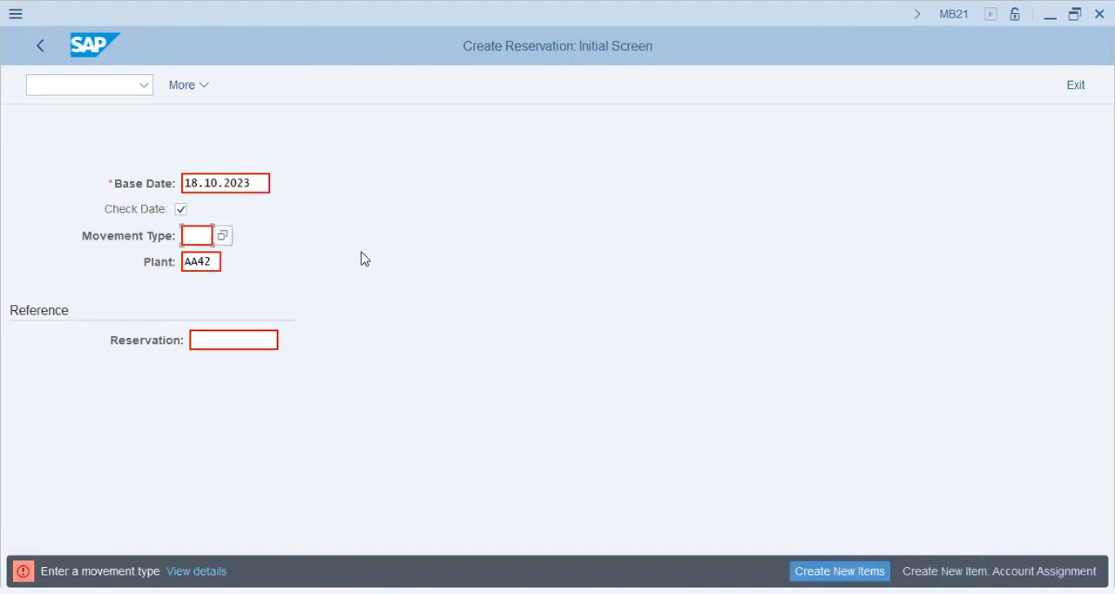
Try to create the reservation with movement type 101 for plant AA42.
{"action": "type", "text": "101"}
{"action": "key", "text": "Tab"}
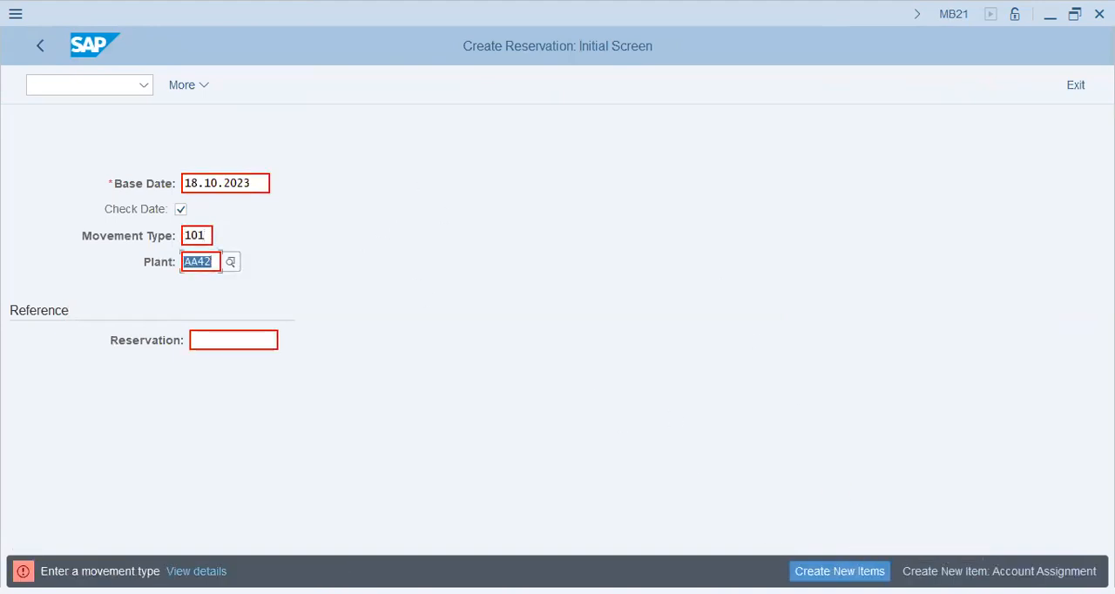
{"action": "key", "text": "Return"}
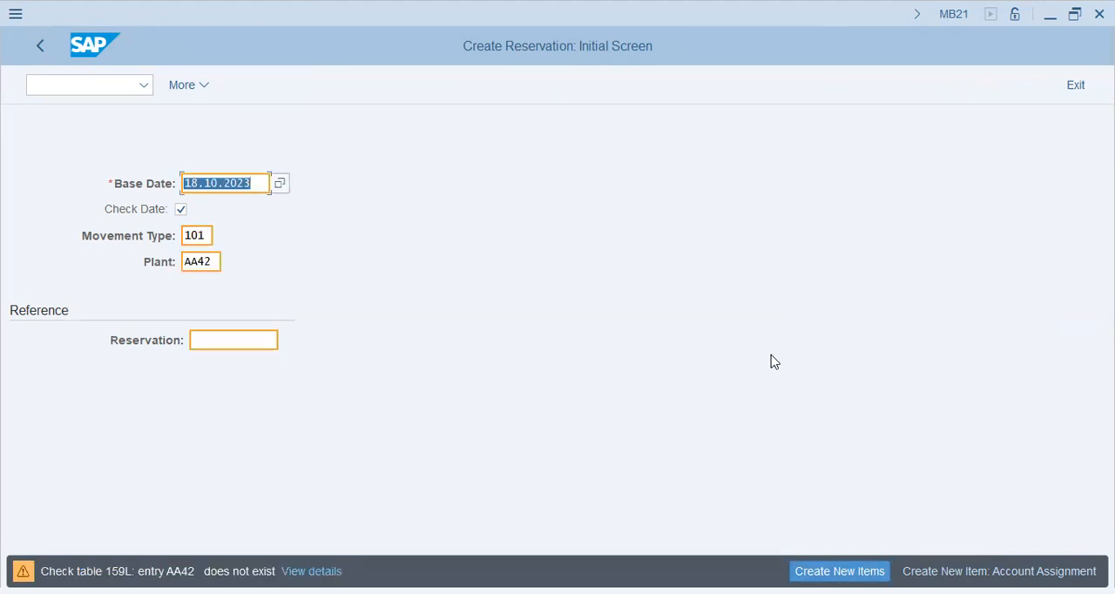
{"action": "key", "text": "Return"}
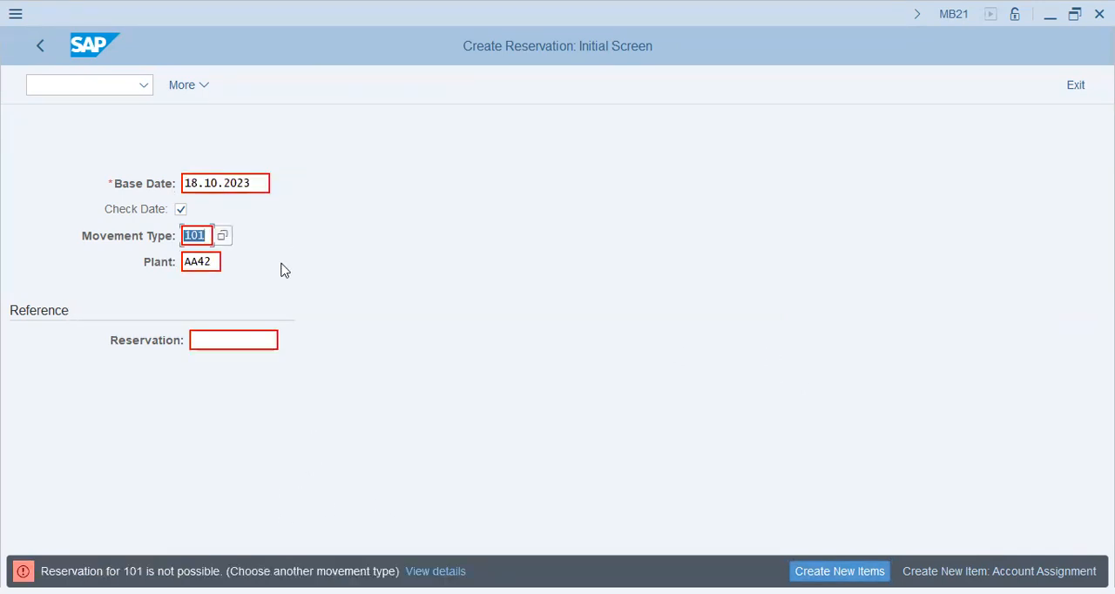
List the possible movement types for the reservation and examine the consumption entries for cost center, asset, sales and network.
{"action": "left_click", "coordinate": [224, 242]}
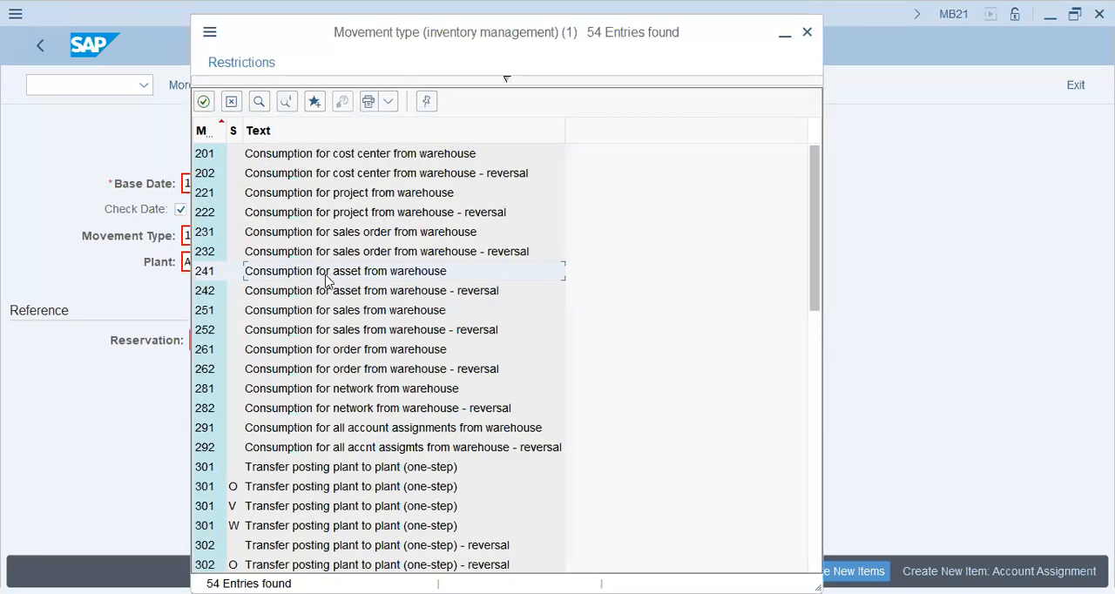
{"action": "left_click", "coordinate": [327, 471]}
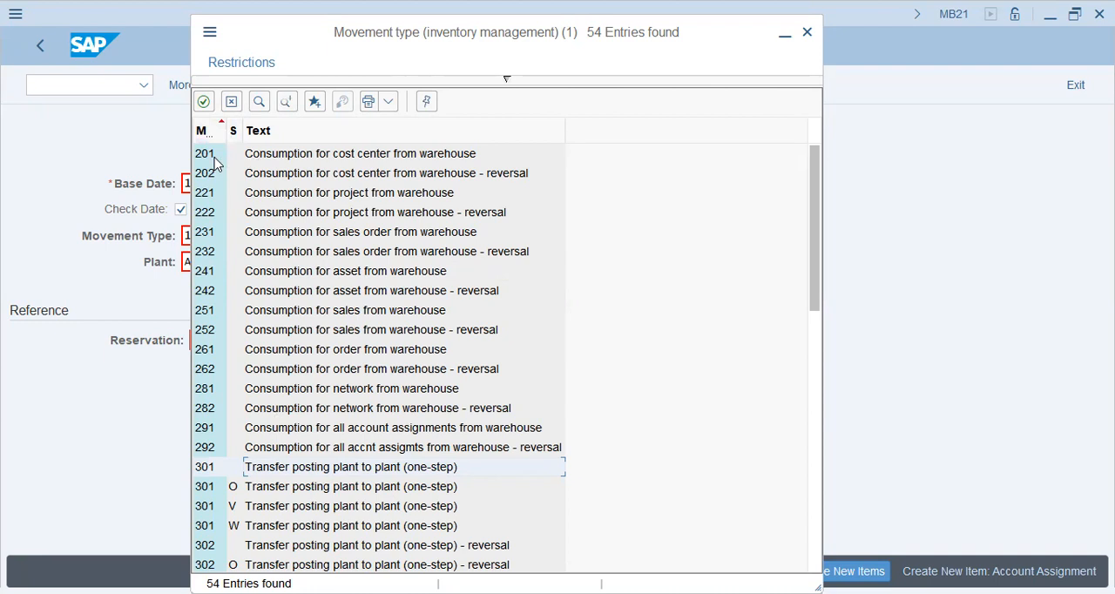
{"action": "left_click", "coordinate": [328, 157]}
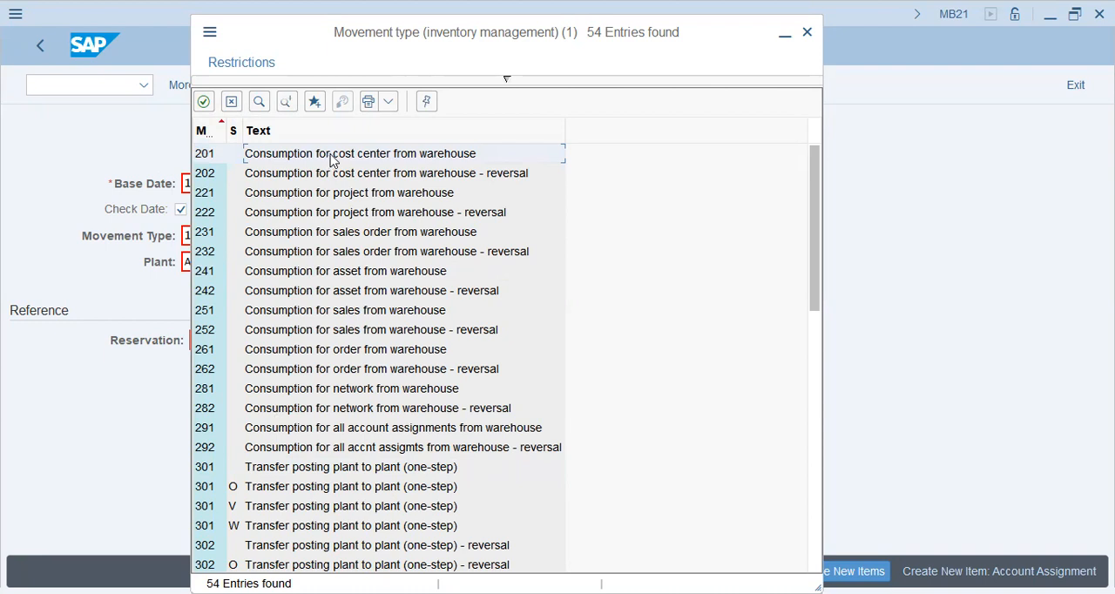
{"action": "left_click", "coordinate": [336, 178]}
{"action": "left_click", "coordinate": [290, 274]}
{"action": "left_click", "coordinate": [288, 293]}
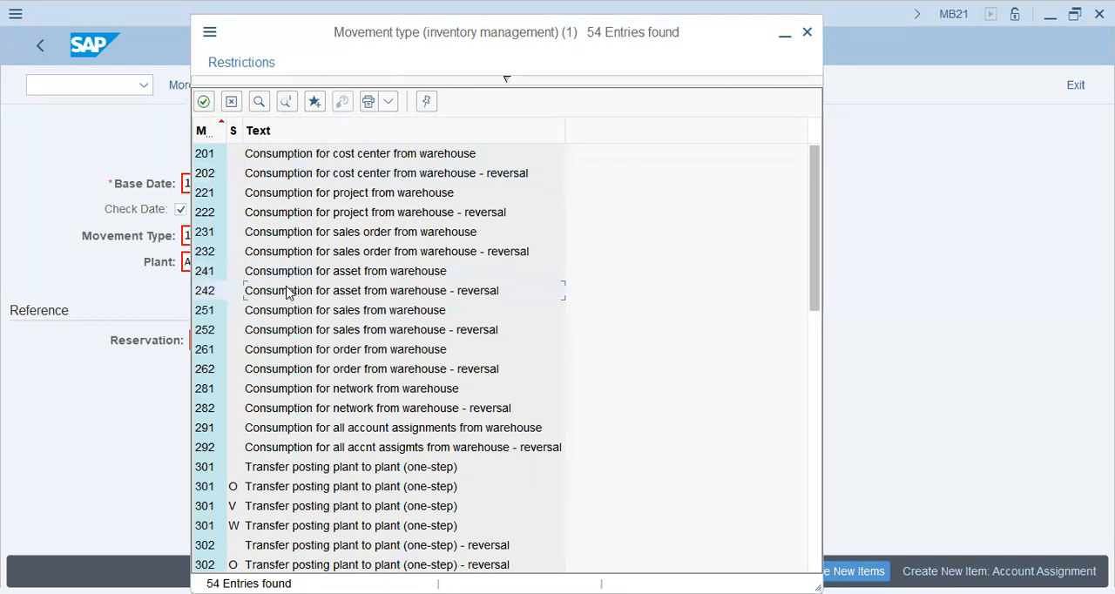
{"action": "left_click", "coordinate": [319, 315]}
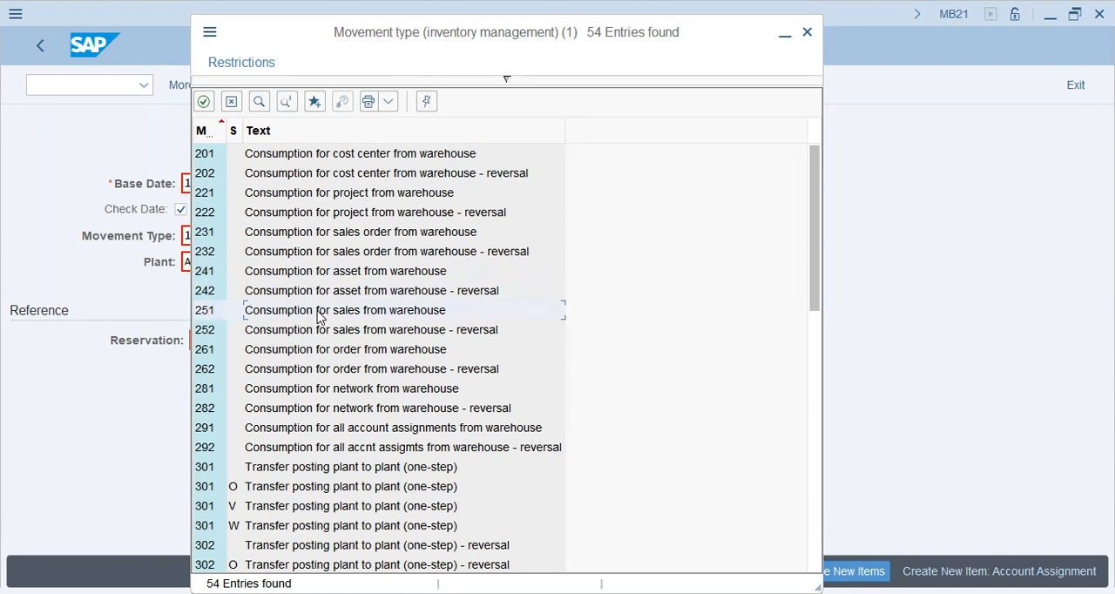
{"action": "left_click", "coordinate": [320, 395]}
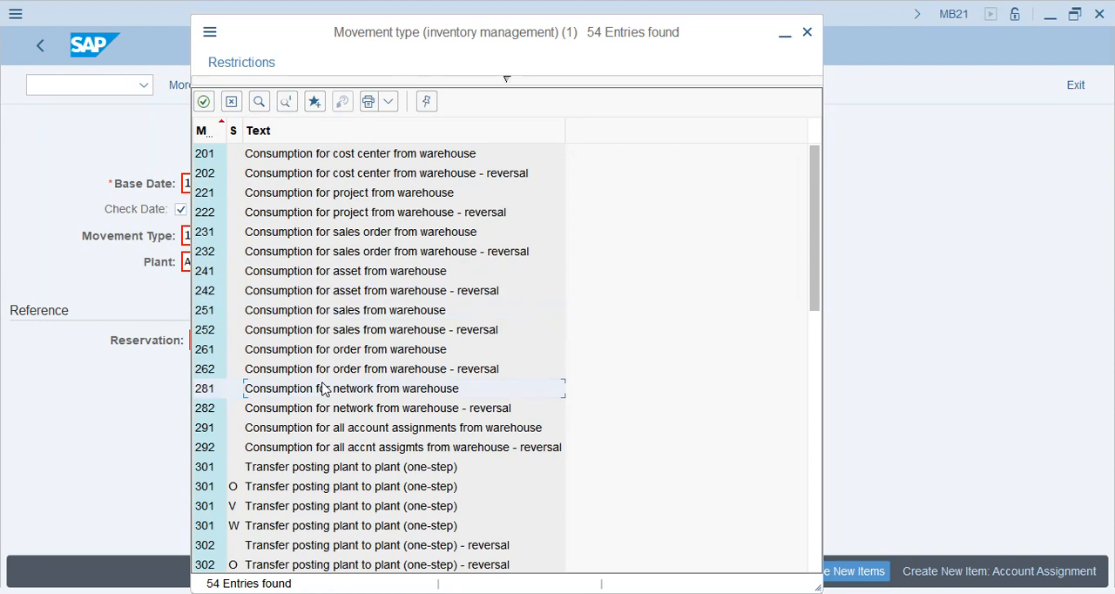
Examine the transfer posting and receipt movement types in the rest of the list, and return to its beginning.
{"action": "scroll", "coordinate": [322, 389], "scroll_direction": "down", "scroll_amount": 4}
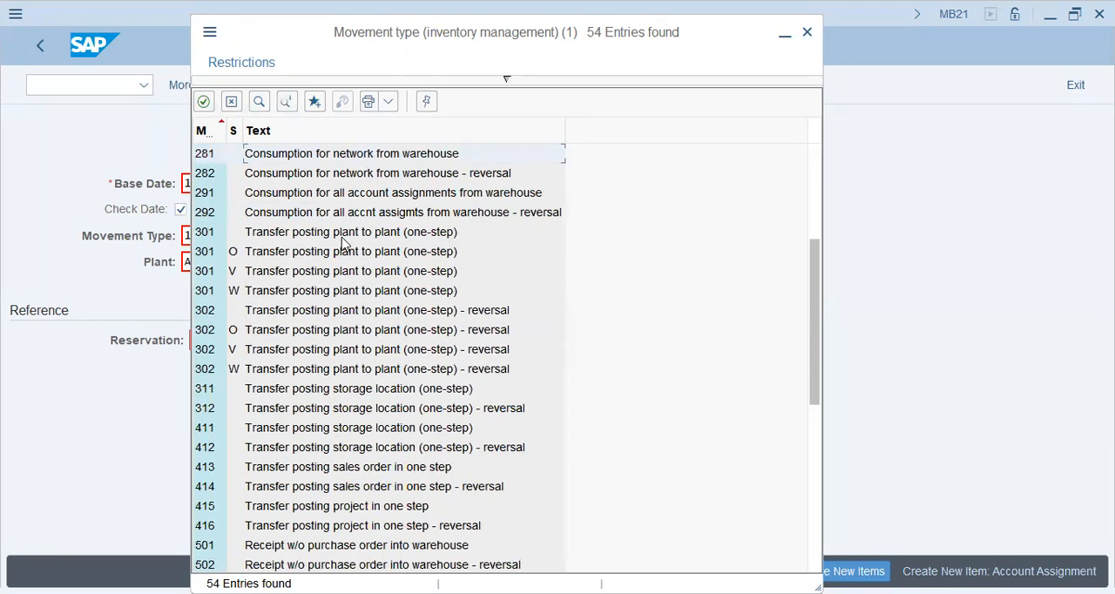
{"action": "left_click", "coordinate": [370, 294]}
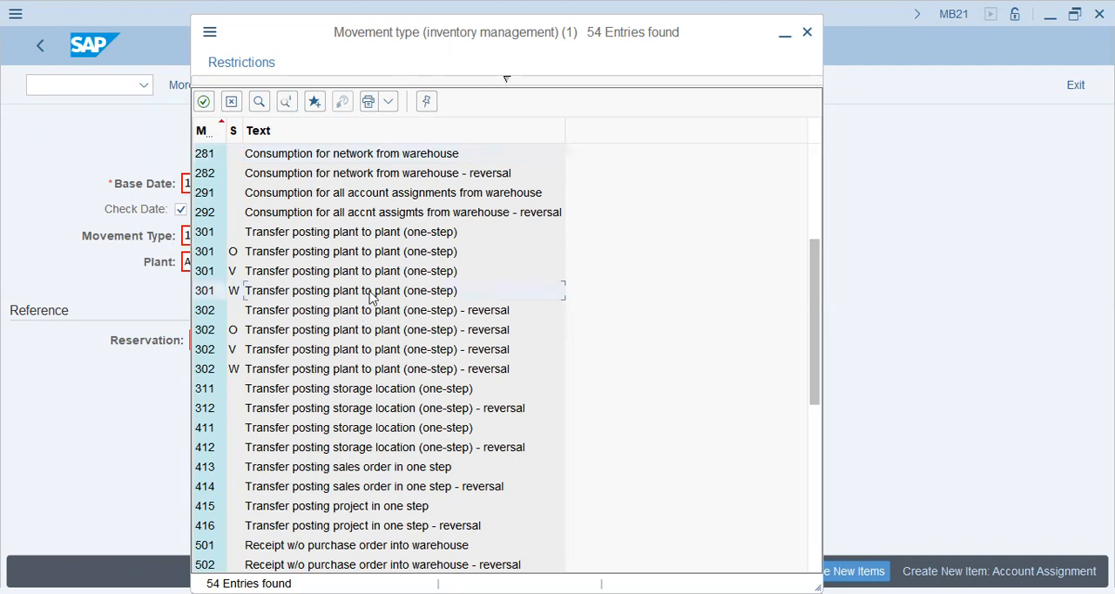
{"action": "left_click", "coordinate": [371, 337]}
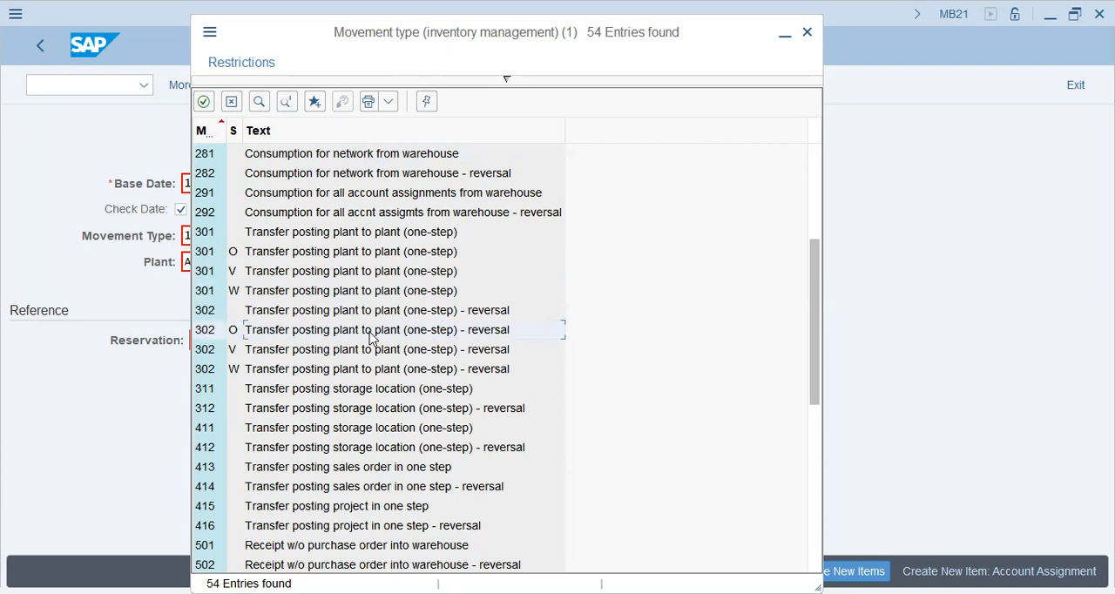
{"action": "left_click", "coordinate": [366, 390]}
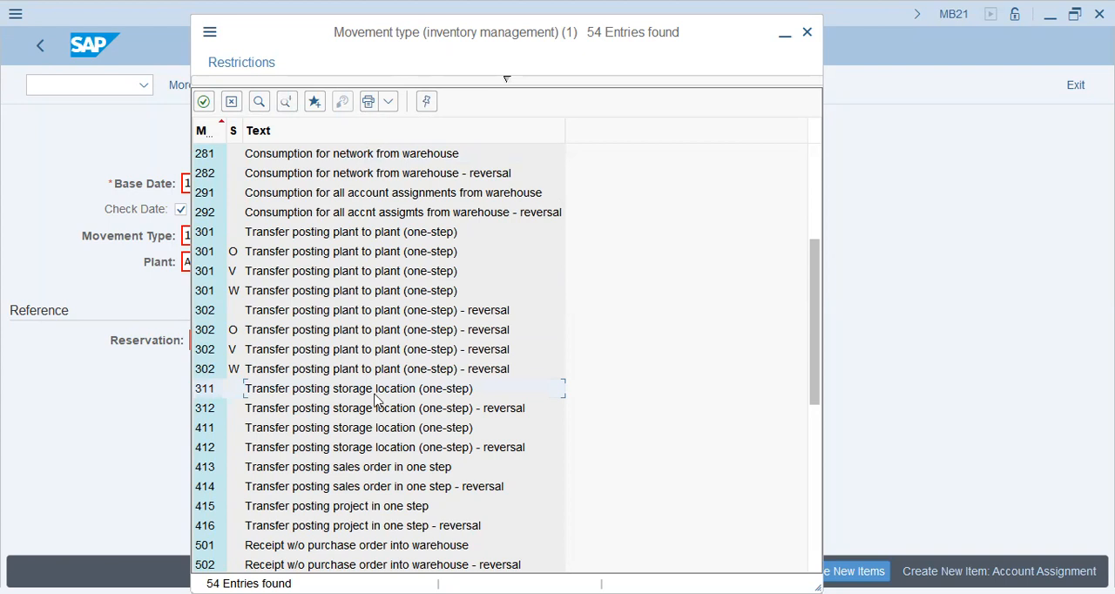
{"action": "left_click", "coordinate": [377, 431]}
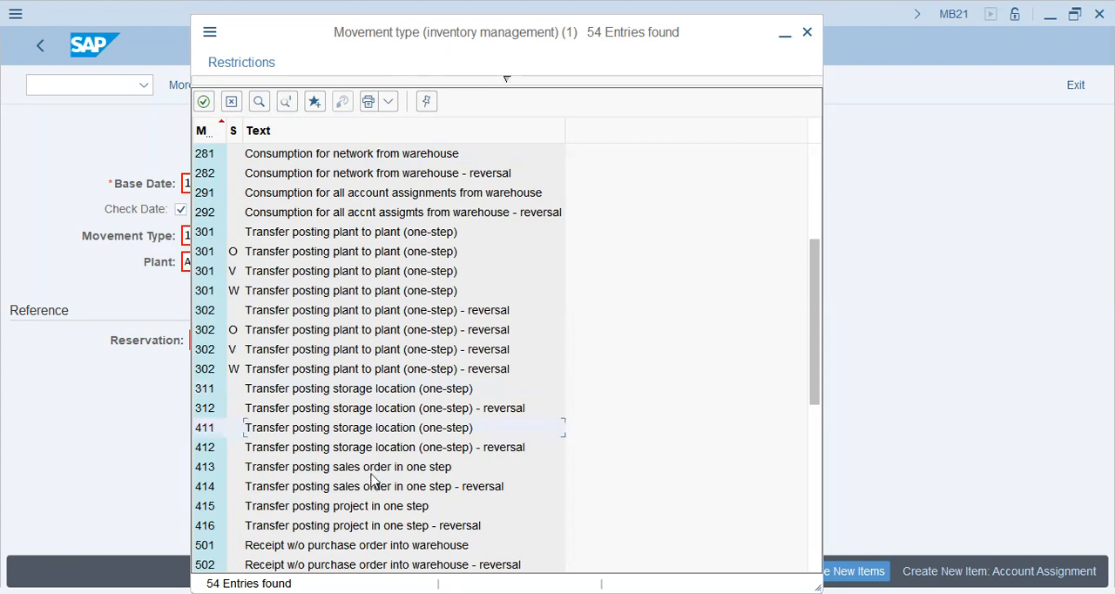
{"action": "left_click", "coordinate": [374, 469]}
{"action": "scroll", "coordinate": [373, 461], "scroll_direction": "down", "scroll_amount": 5}
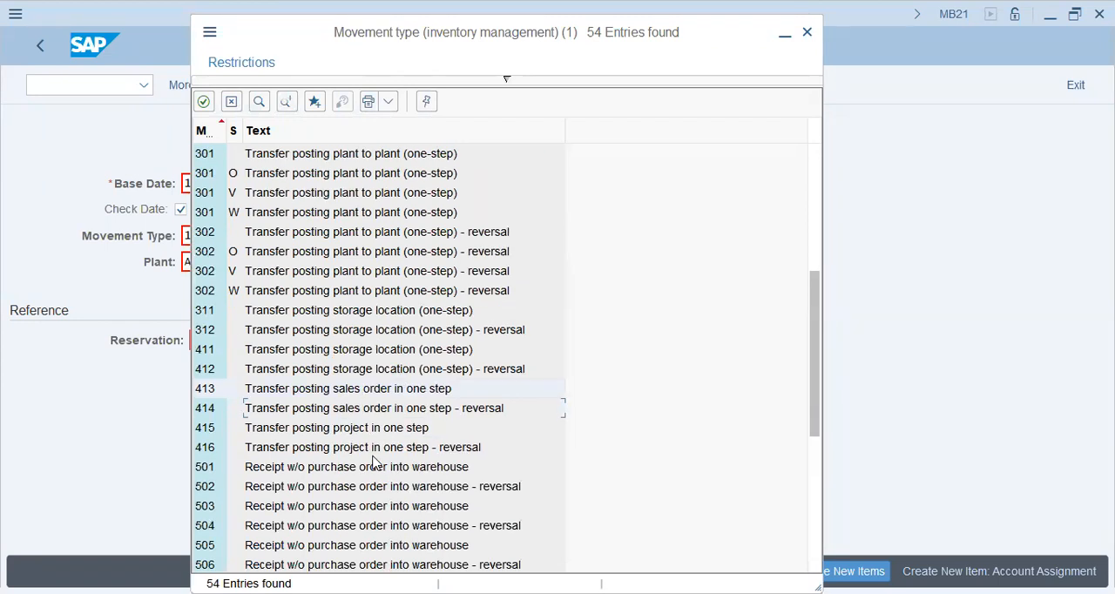
{"action": "left_click", "coordinate": [378, 407]}
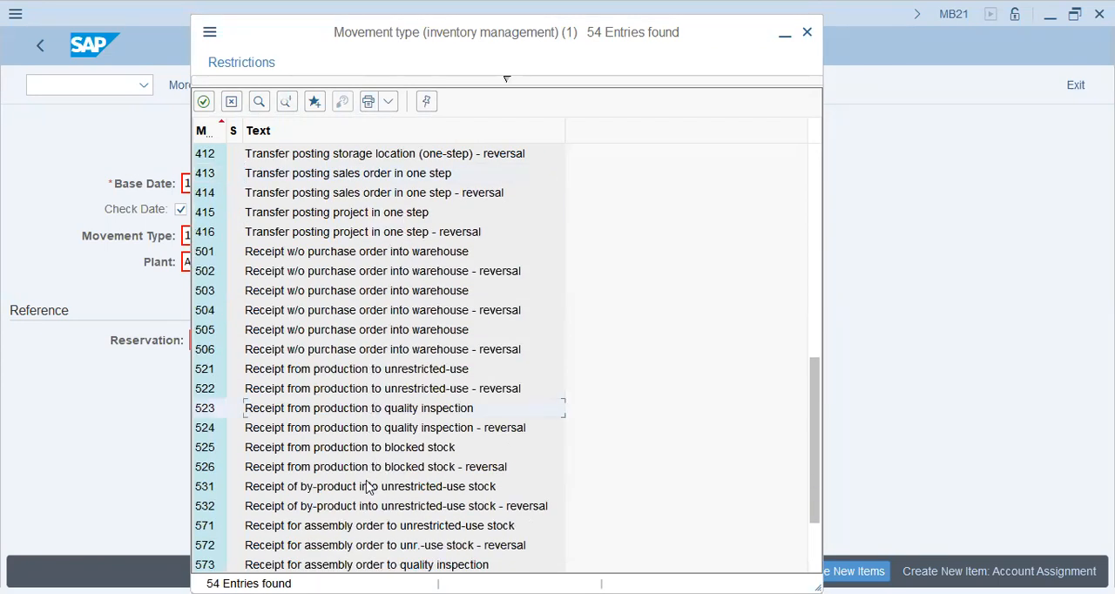
{"action": "left_click", "coordinate": [366, 485]}
{"action": "scroll", "coordinate": [366, 488], "scroll_direction": "down", "scroll_amount": 2}
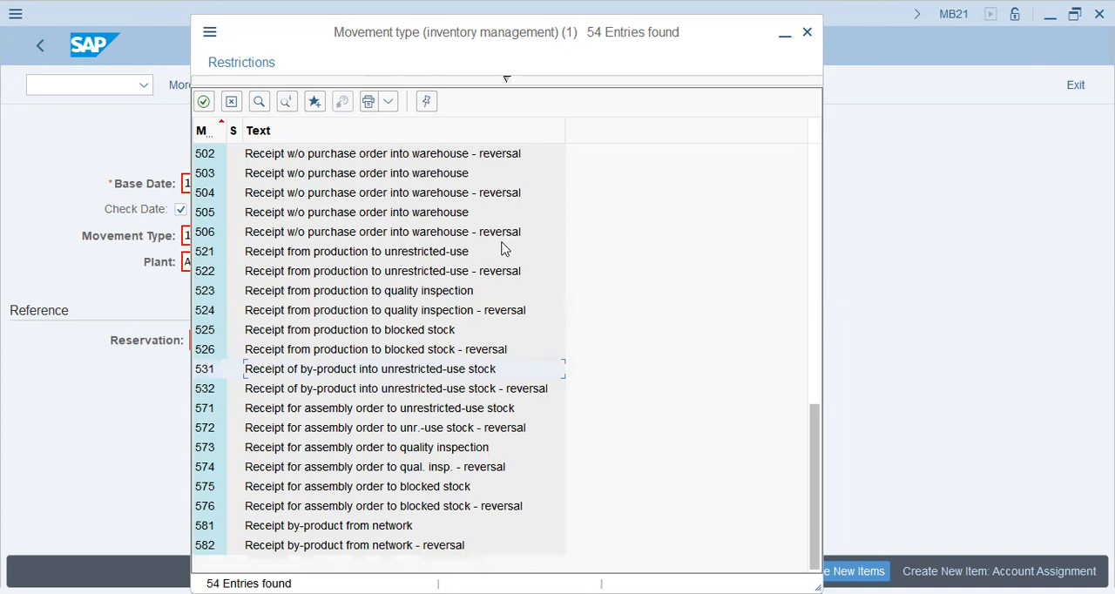
{"action": "scroll", "coordinate": [471, 278], "scroll_direction": "up", "scroll_amount": 9}
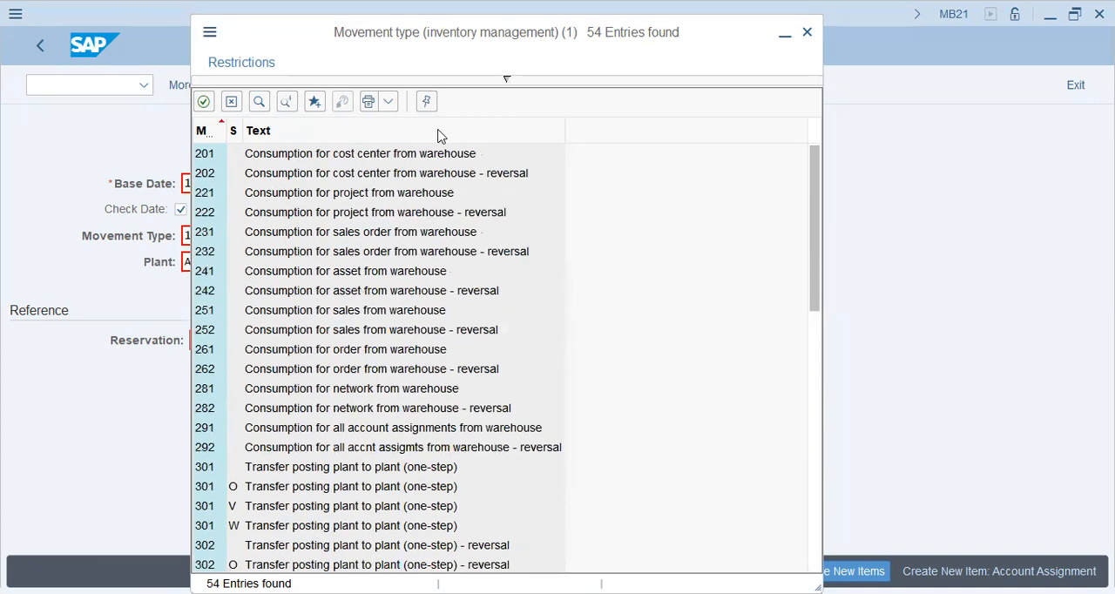
Try movement type 201, consumption for cost center from warehouse, for the reservation.
{"action": "left_click", "coordinate": [431, 157]}
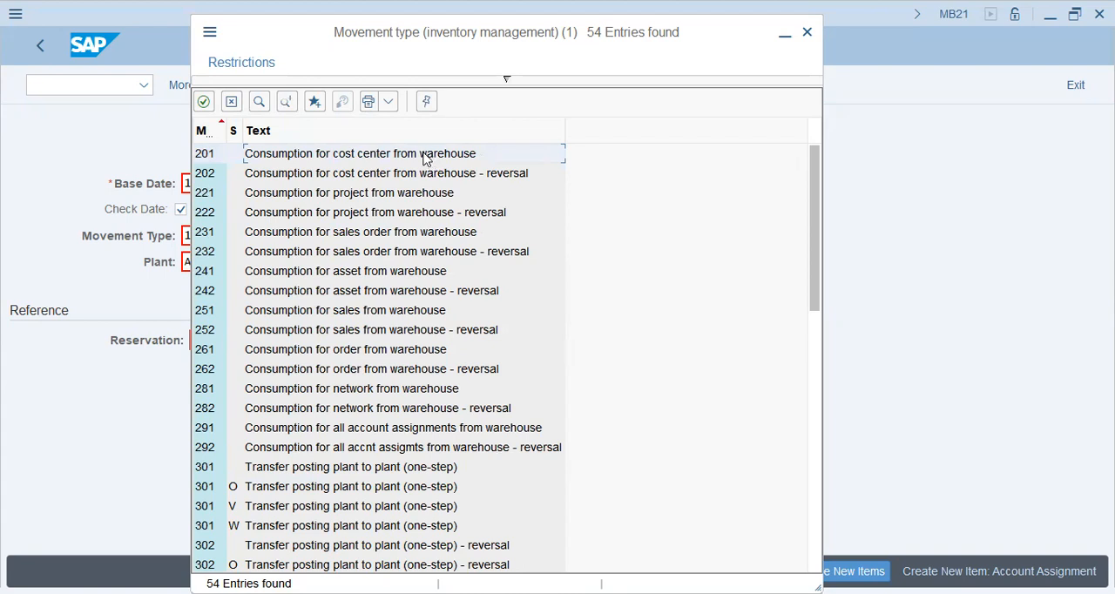
{"action": "double_click", "coordinate": [426, 158]}
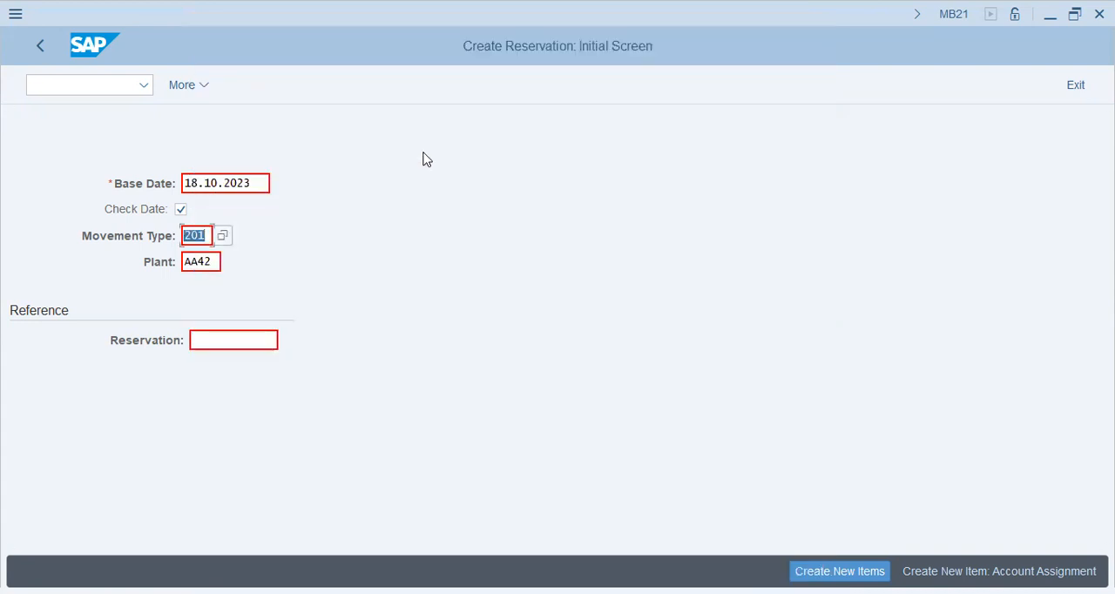
{"action": "key", "text": "Return"}
Choose movement type 301 without special stock, a one-step plant-to-plant transfer posting, and continue to the reservation's new items.
{"action": "key", "text": "F4"}
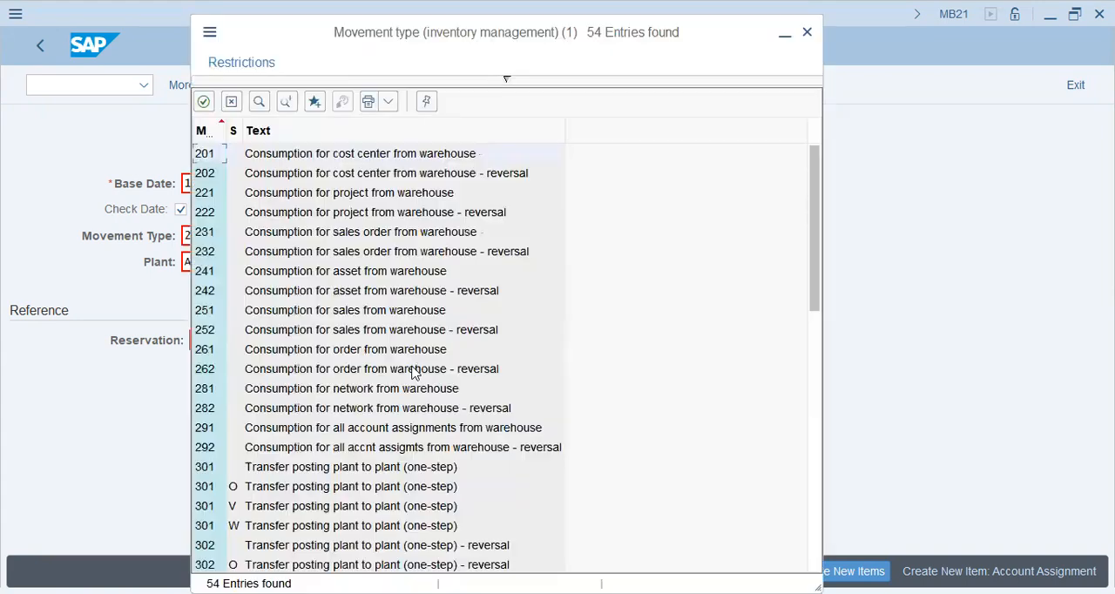
{"action": "left_click", "coordinate": [283, 471]}
{"action": "double_click", "coordinate": [299, 467]}
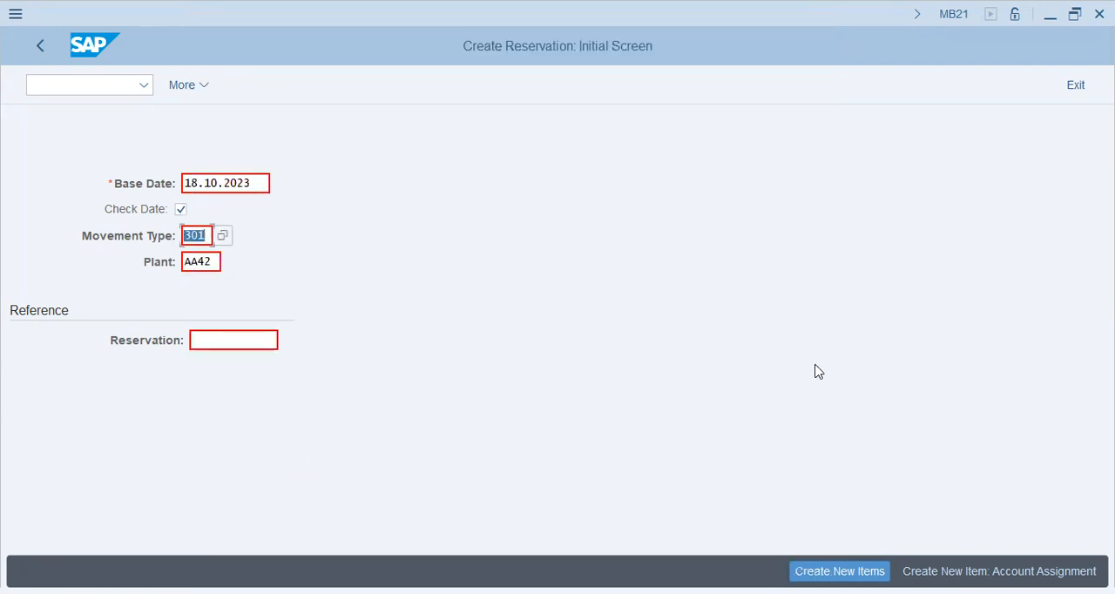
{"action": "key", "text": "Return"}
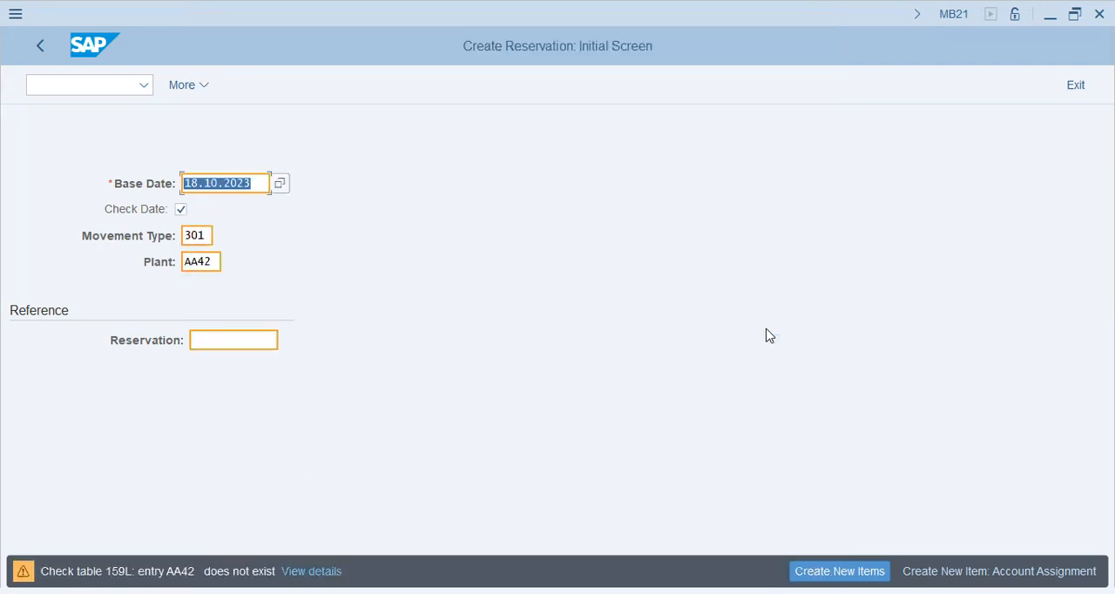
{"action": "key", "text": "Return"}
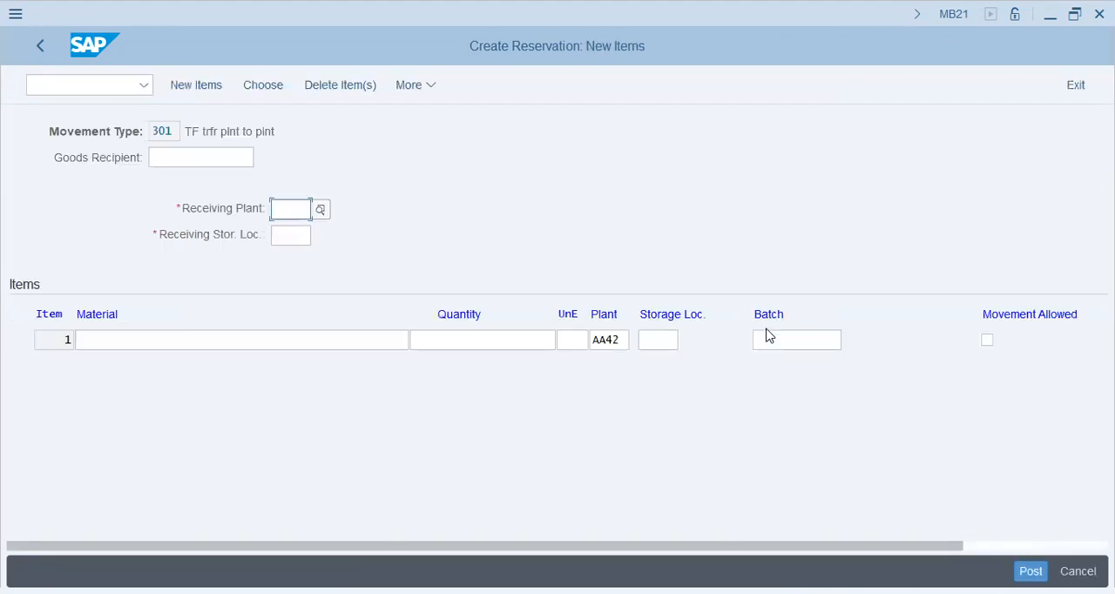
Enter material 30000 with a quantity of 100 as the first reservation item for plant AA42.
{"action": "left_click", "coordinate": [302, 348]}
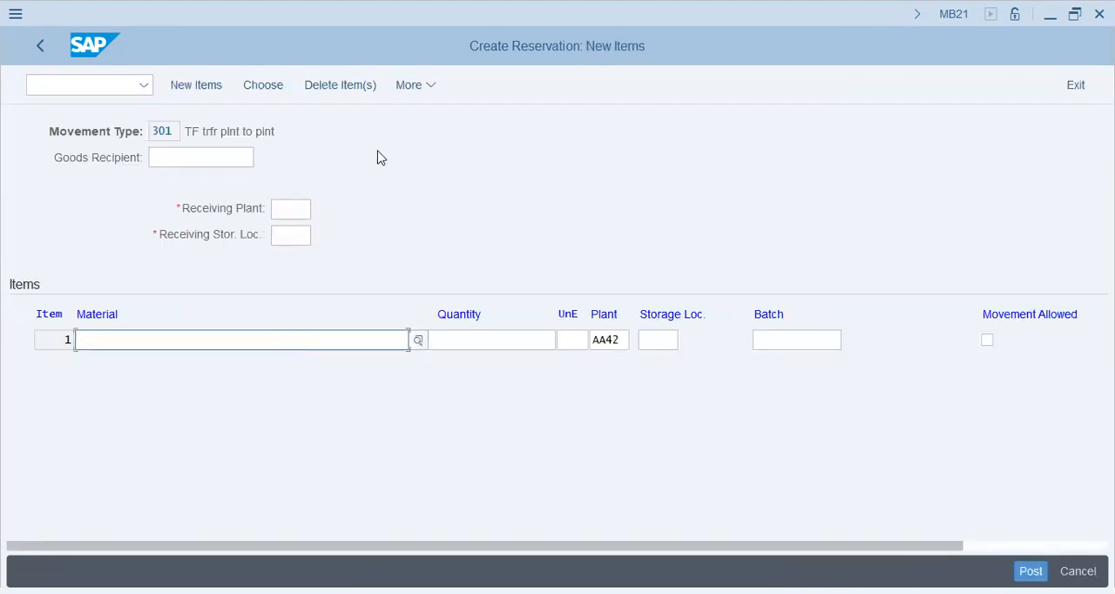
{"action": "type", "text": "30000"}
{"action": "key", "text": "Tab"}
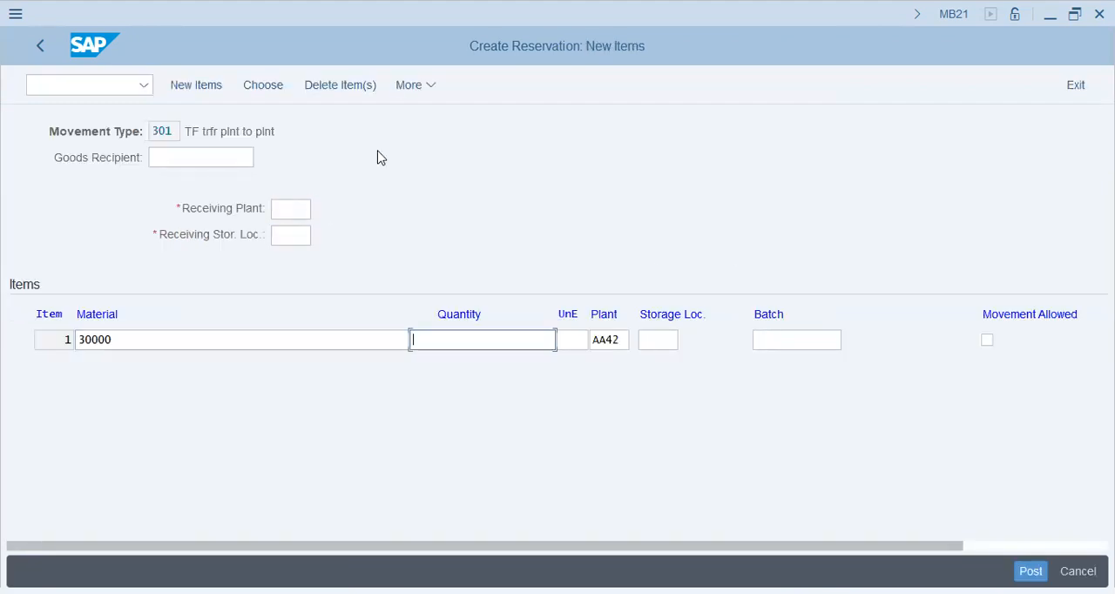
{"action": "key", "text": "Tab"}
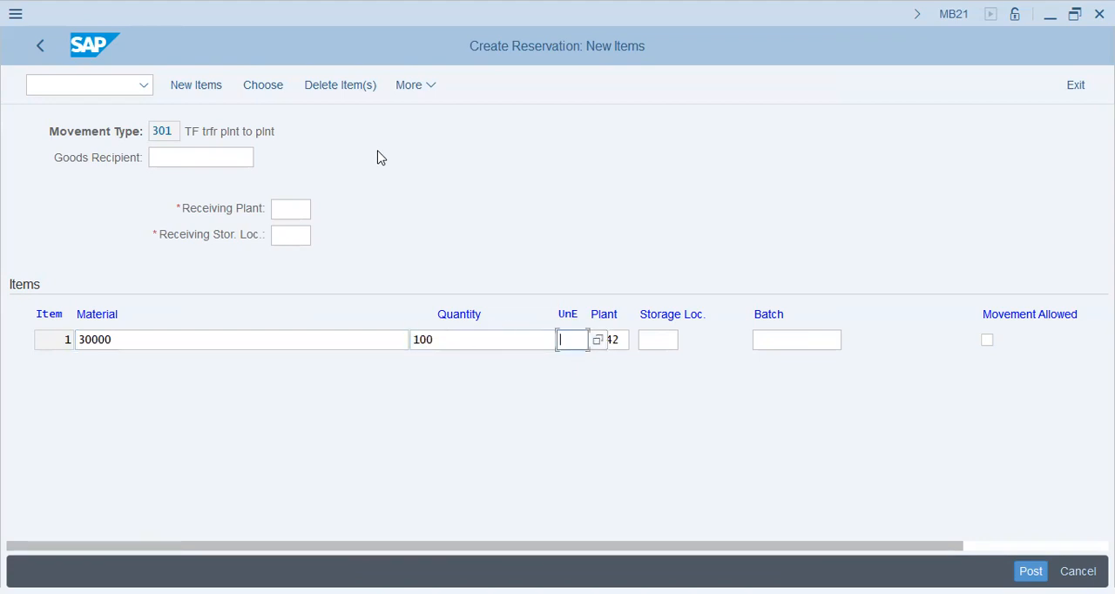
{"action": "key", "text": "Tab"}
{"action": "key", "text": "Tab"}
{"action": "key", "text": "Return"}
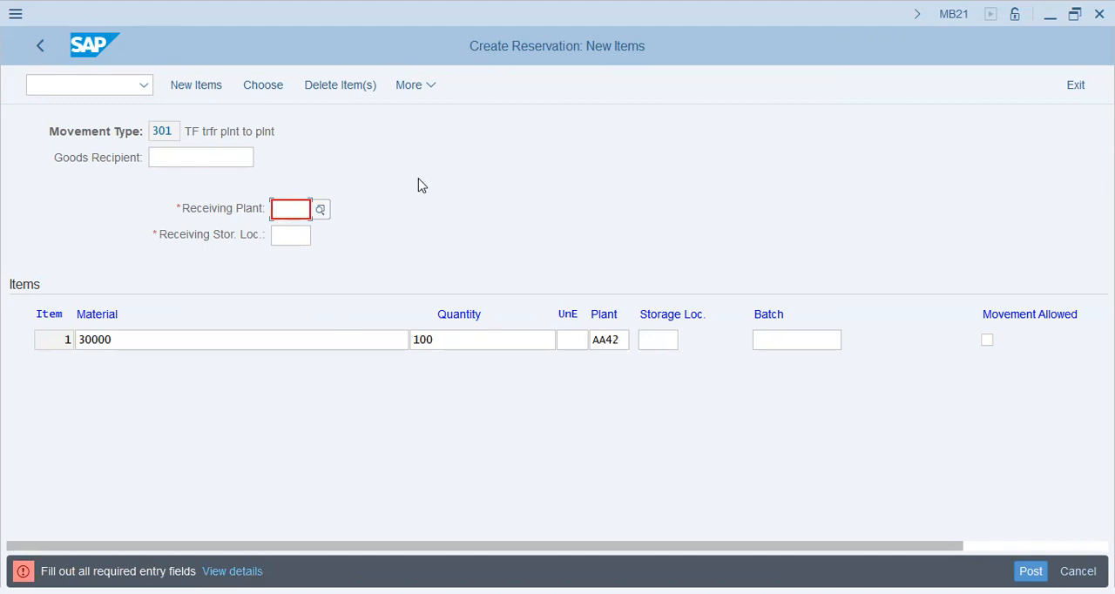
Set the reservation's receiving plant to LAP9.
{"action": "left_click", "coordinate": [322, 211]}
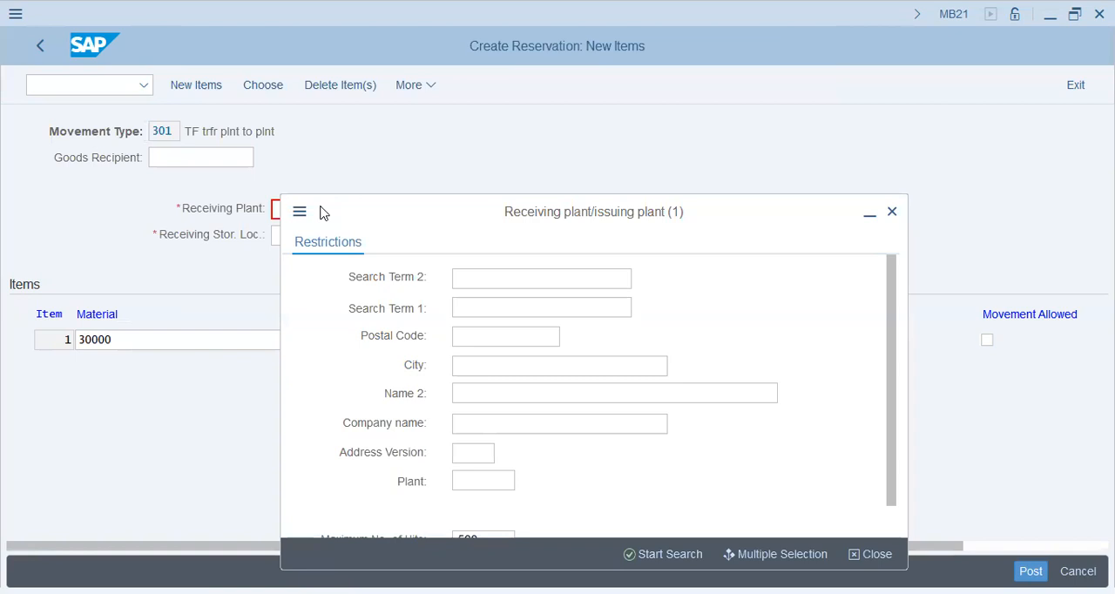
{"action": "key", "text": "Escape"}
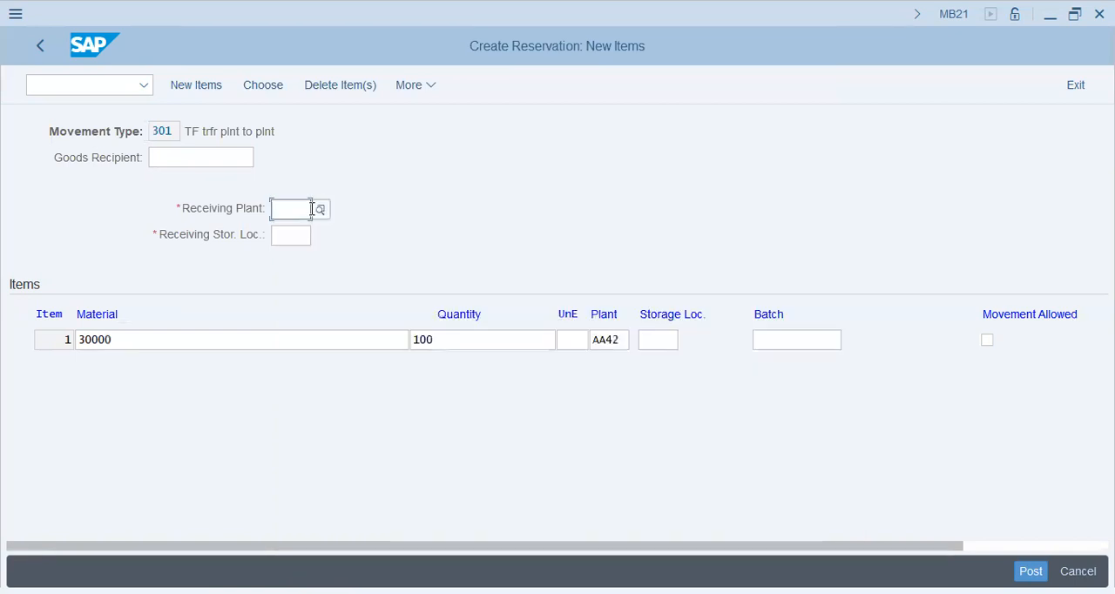
{"action": "type", "text": "1ap9"}
{"action": "key", "text": "Tab"}
Search for receiving storage locations in plant LAP9 and mark the first item as movement allowed.
{"action": "left_click", "coordinate": [319, 236]}
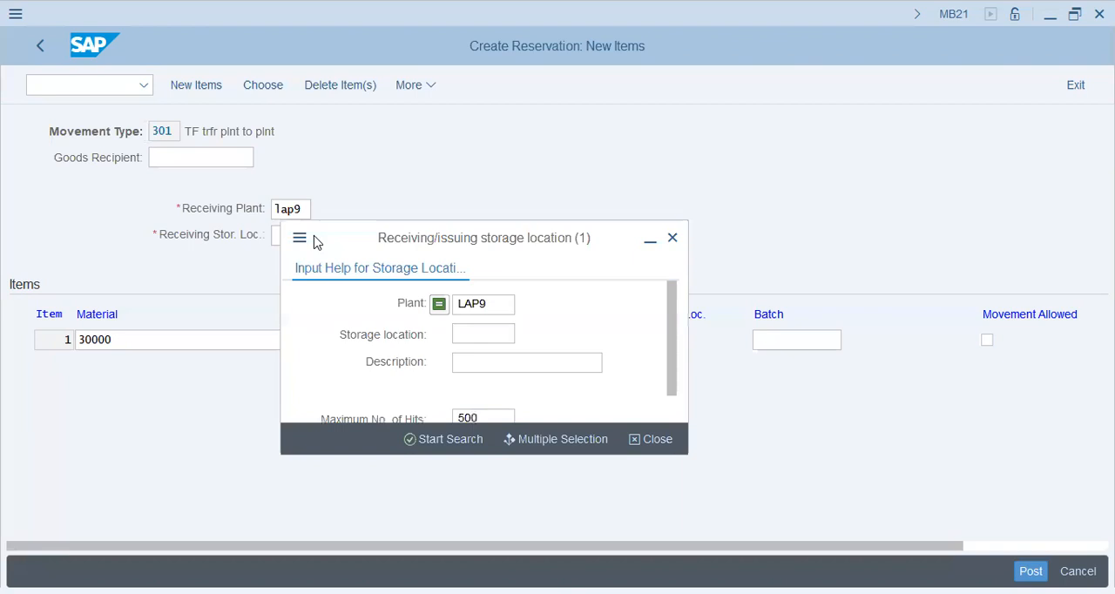
{"action": "left_click", "coordinate": [442, 441]}
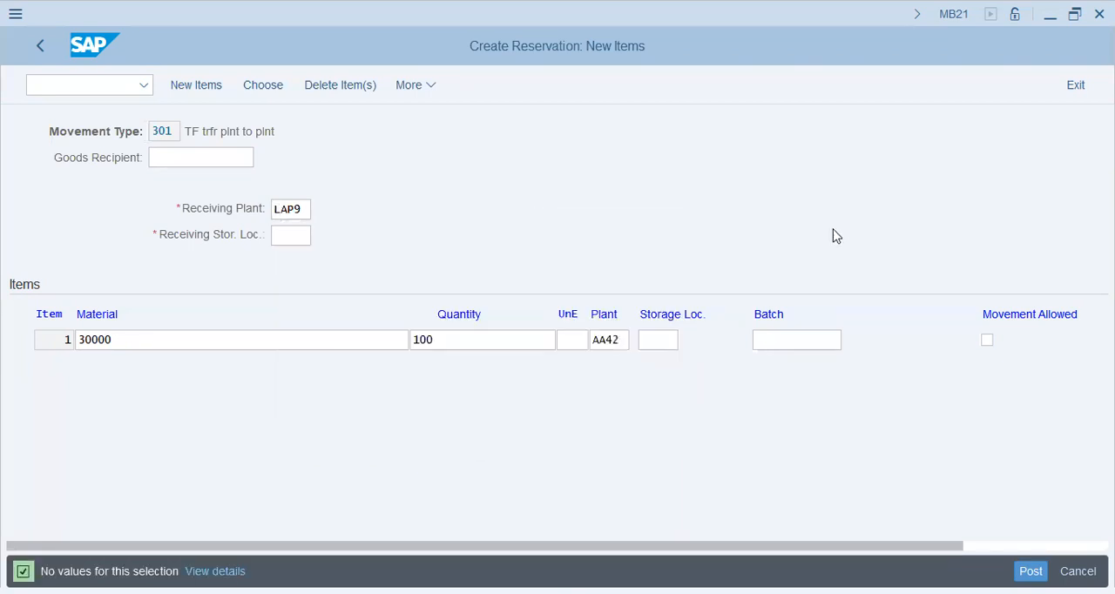
{"action": "left_click", "coordinate": [987, 340]}
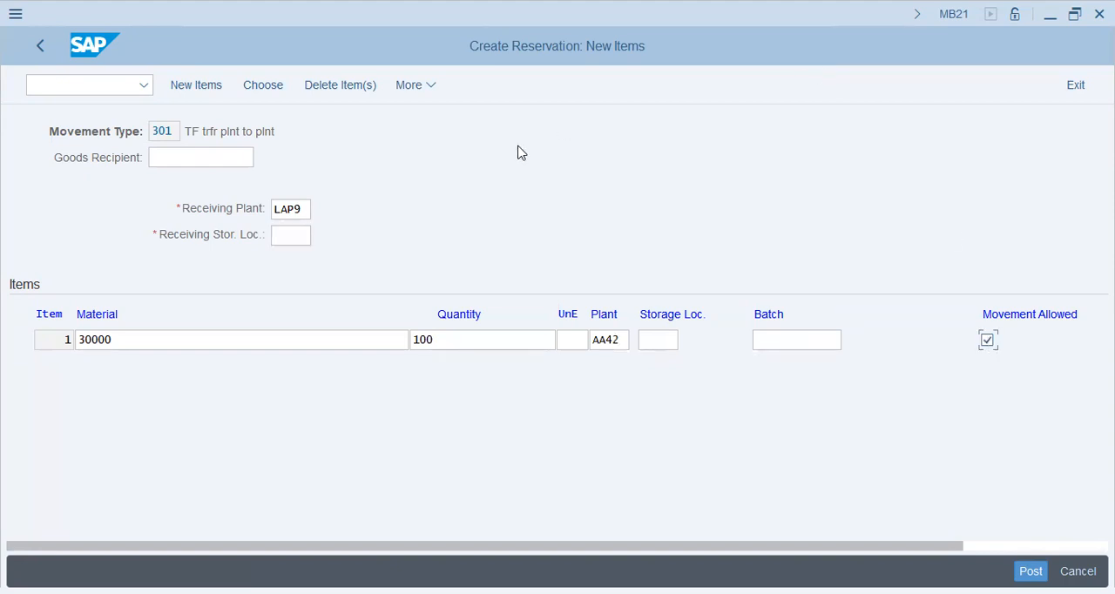
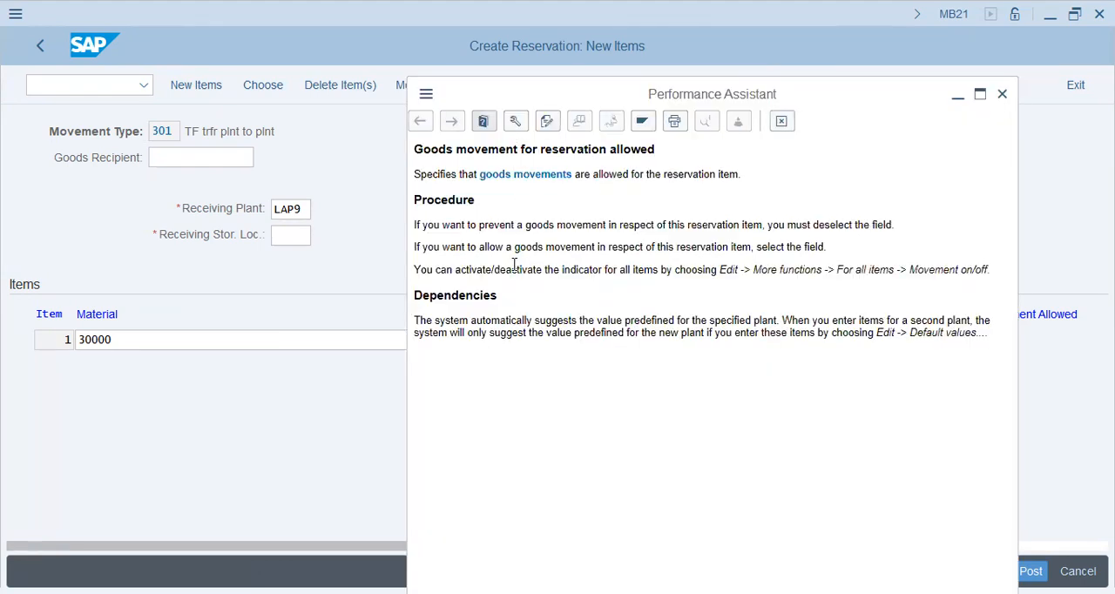
Close the field help, exit the movement type 301 reservation without posting it, and start creating another reservation.
{"action": "left_click", "coordinate": [781, 121]}
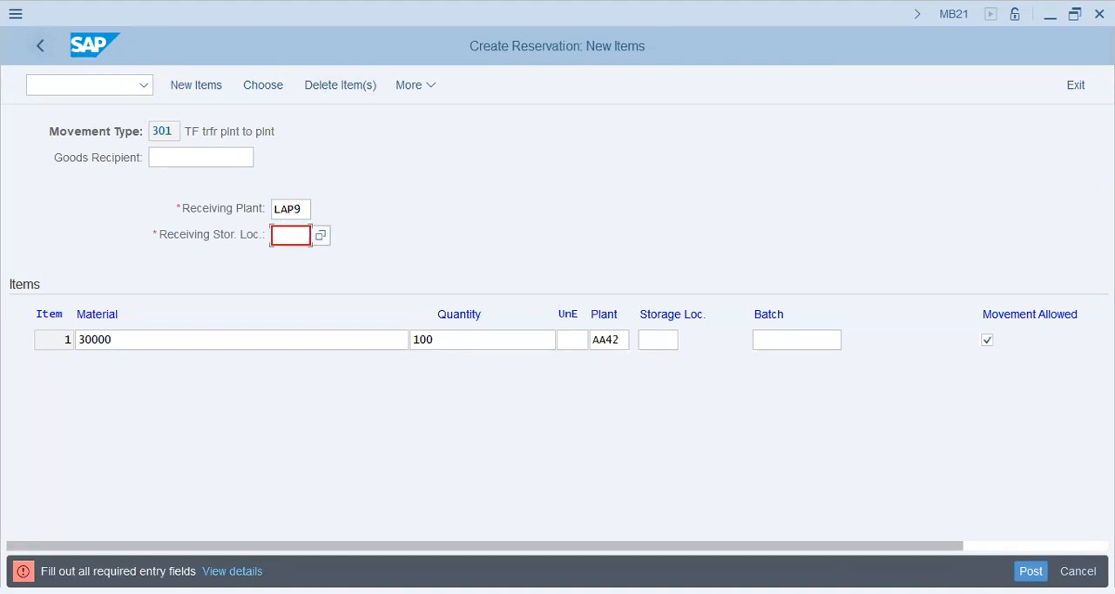
{"action": "left_click", "coordinate": [1076, 84]}
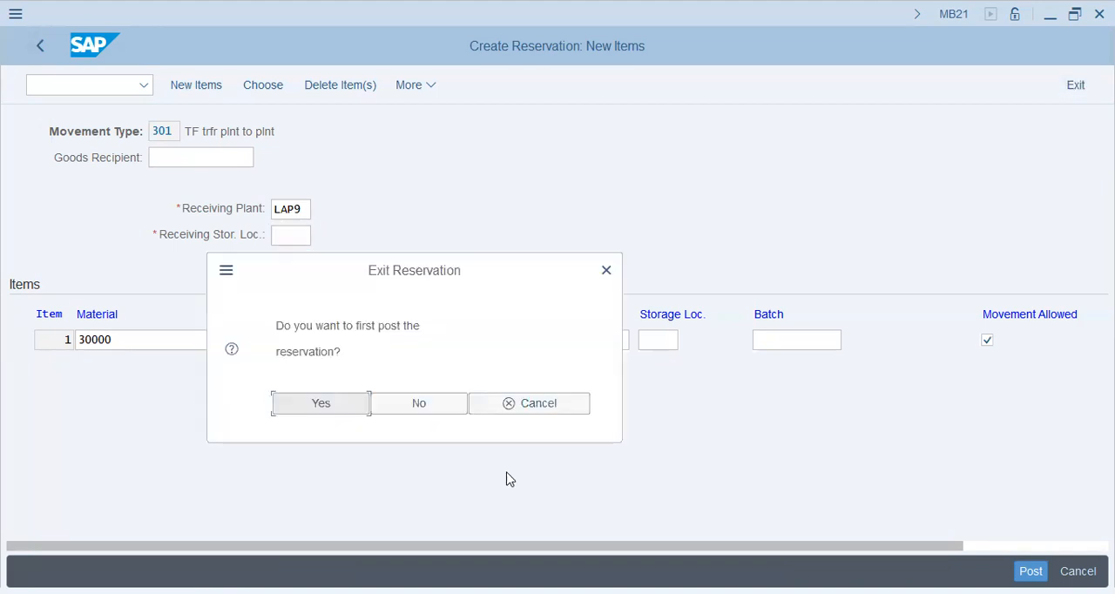
{"action": "left_click", "coordinate": [410, 402]}
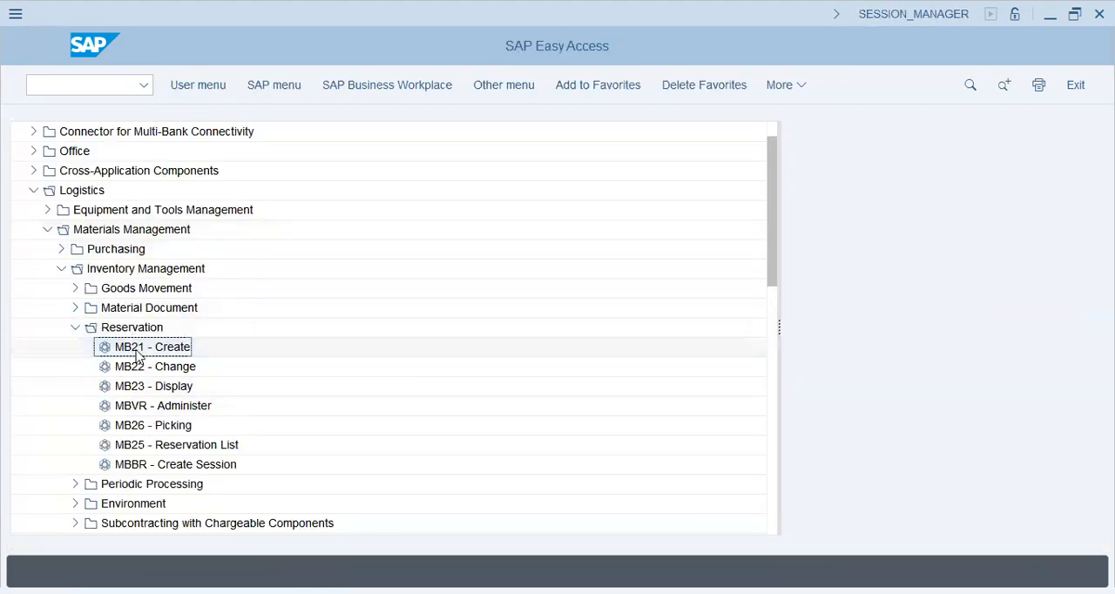
{"action": "double_click", "coordinate": [138, 353]}
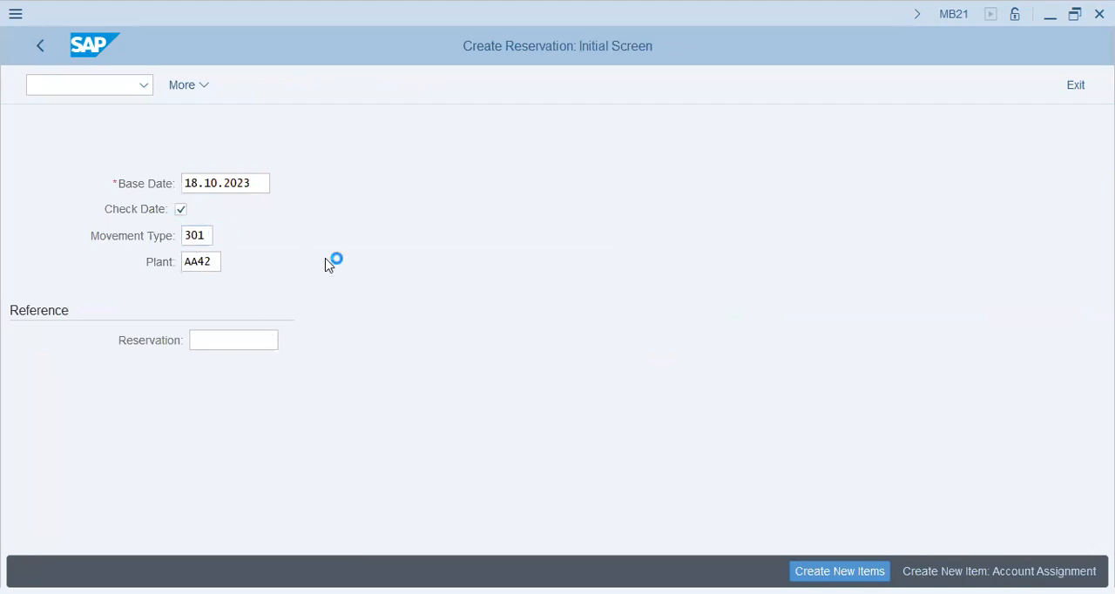
Set the reservation's movement type to 311, a one-step storage location transfer posting, and continue to its new items.
{"action": "key", "text": "F4"}
{"action": "left_click", "coordinate": [389, 451]}
{"action": "scroll", "coordinate": [389, 452], "scroll_direction": "down", "scroll_amount": 4}
{"action": "left_click", "coordinate": [400, 392]}
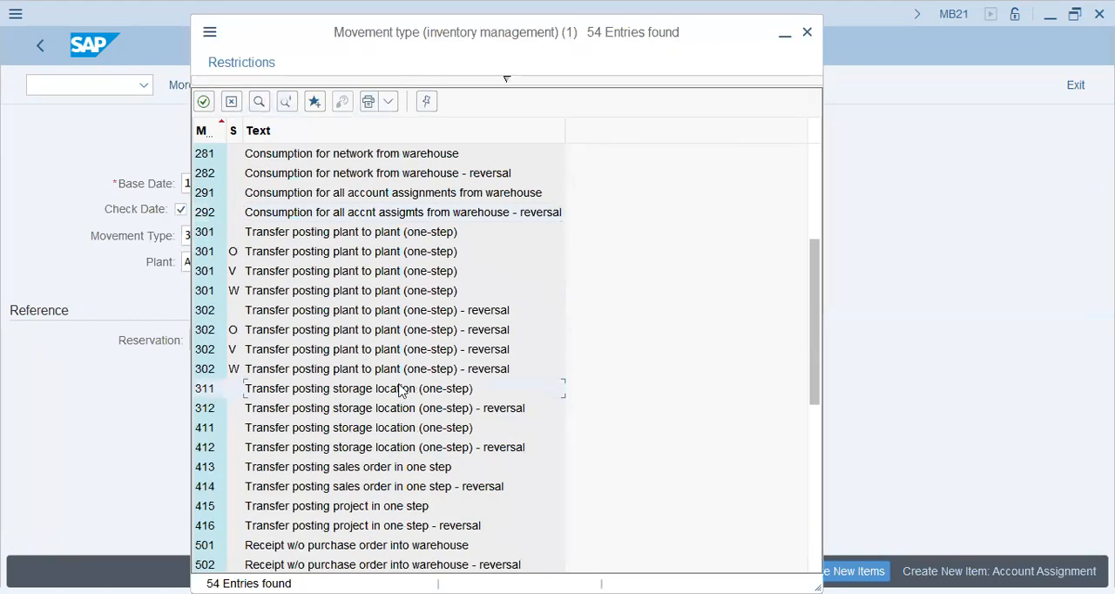
{"action": "double_click", "coordinate": [401, 390]}
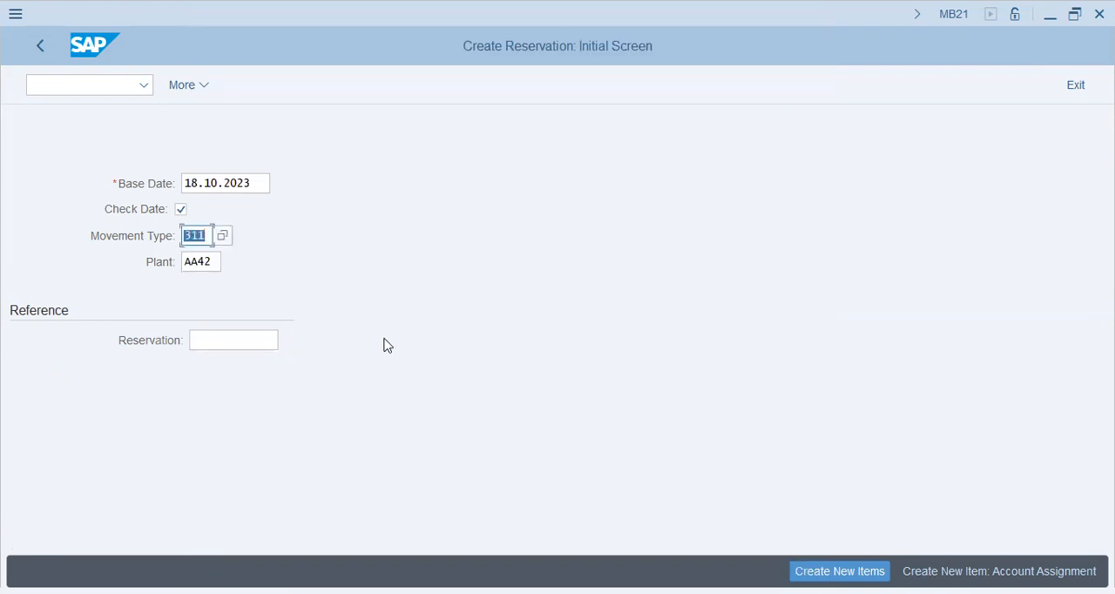
{"action": "left_click", "coordinate": [223, 237]}
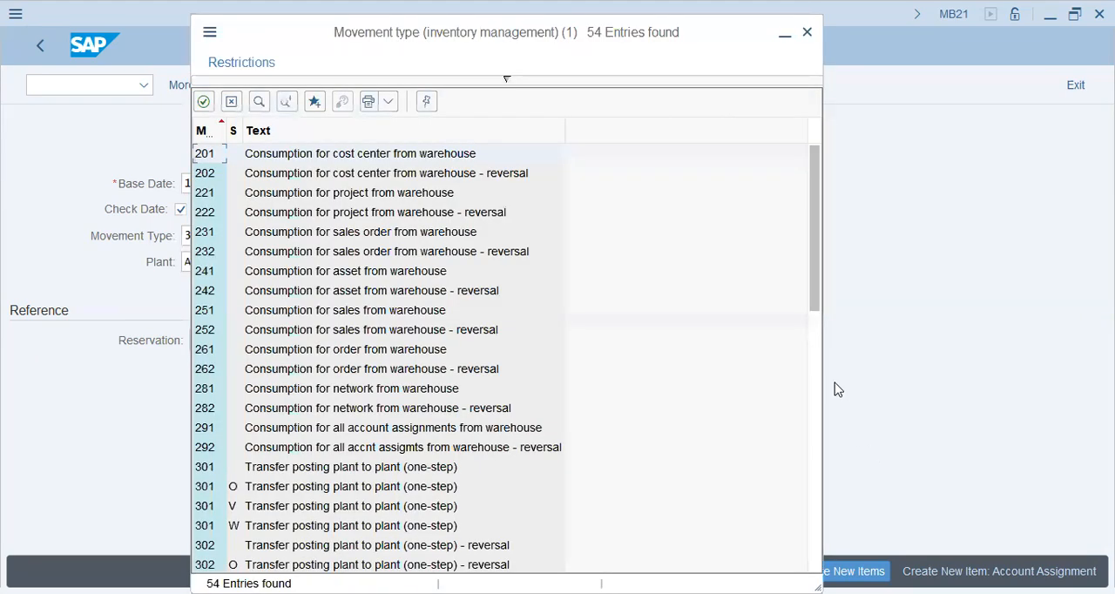
{"action": "left_click", "coordinate": [807, 32]}
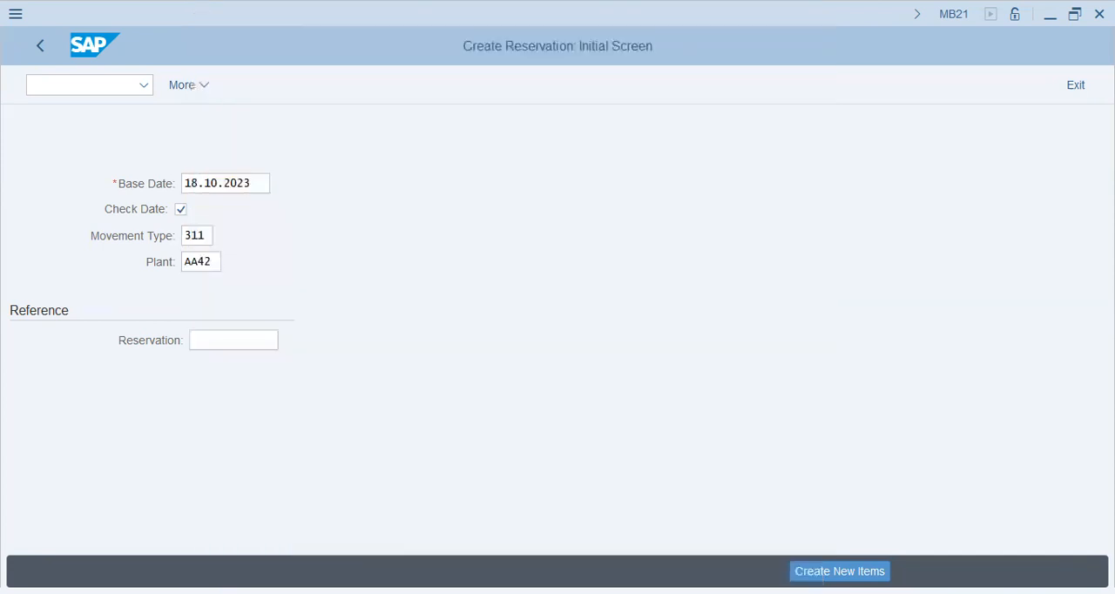
{"action": "key", "text": "Return"}
{"action": "key", "text": "Return"}
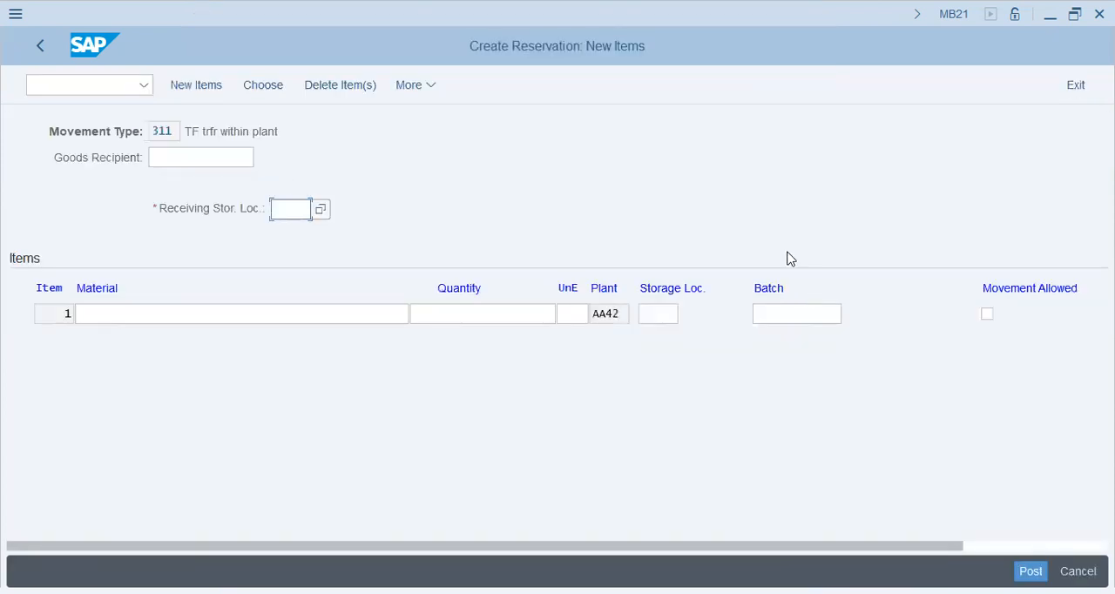
Choose KHI of plant AA42 as the reservation's receiving storage location.
{"action": "left_click", "coordinate": [317, 210]}
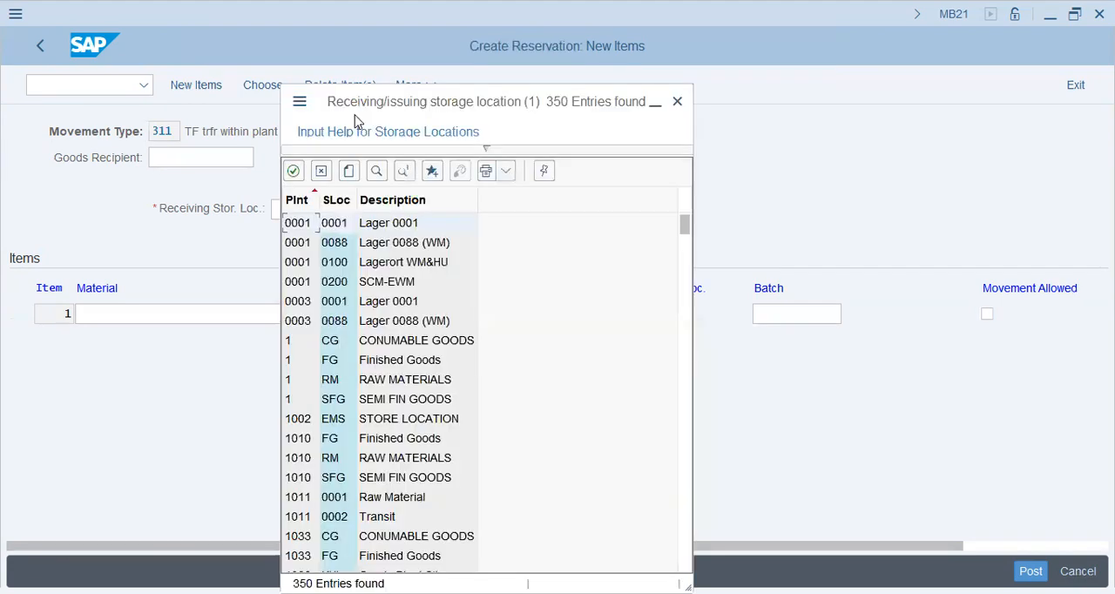
{"action": "left_click", "coordinate": [414, 394]}
{"action": "scroll", "coordinate": [417, 457], "scroll_direction": "down", "scroll_amount": 2}
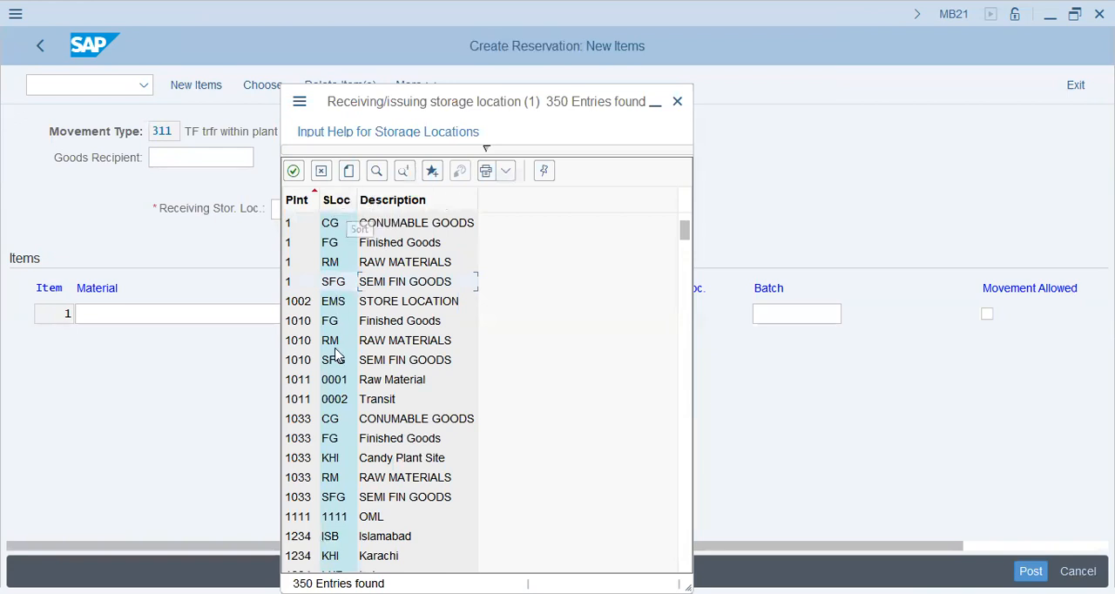
{"action": "scroll", "coordinate": [305, 523], "scroll_direction": "down", "scroll_amount": 6}
{"action": "scroll", "coordinate": [305, 533], "scroll_direction": "down", "scroll_amount": 15}
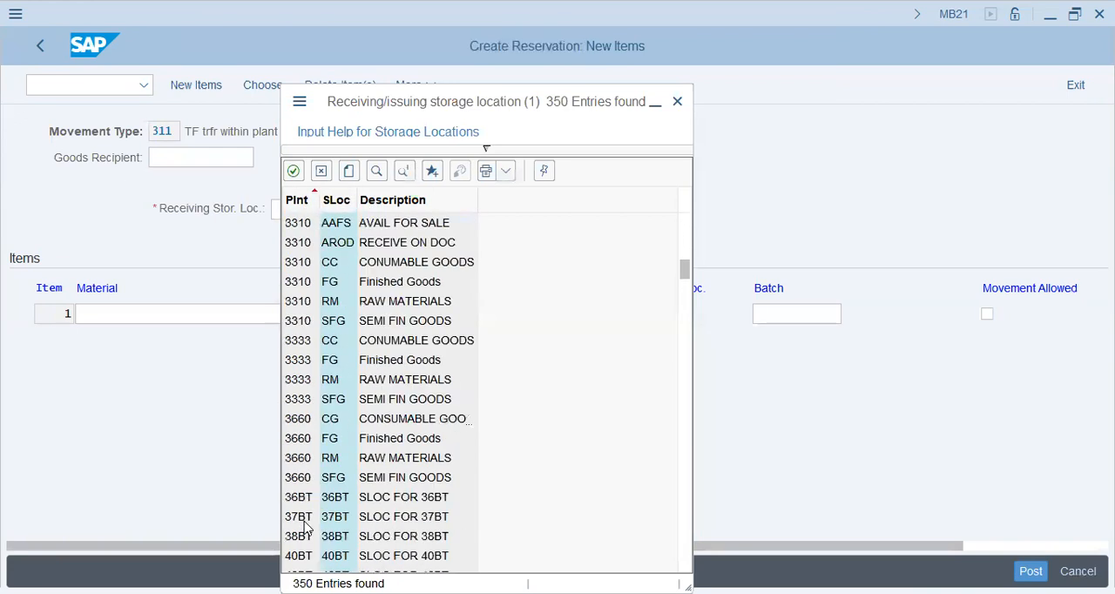
{"action": "scroll", "coordinate": [295, 370], "scroll_direction": "up", "scroll_amount": 2}
{"action": "scroll", "coordinate": [295, 370], "scroll_direction": "up", "scroll_amount": 2}
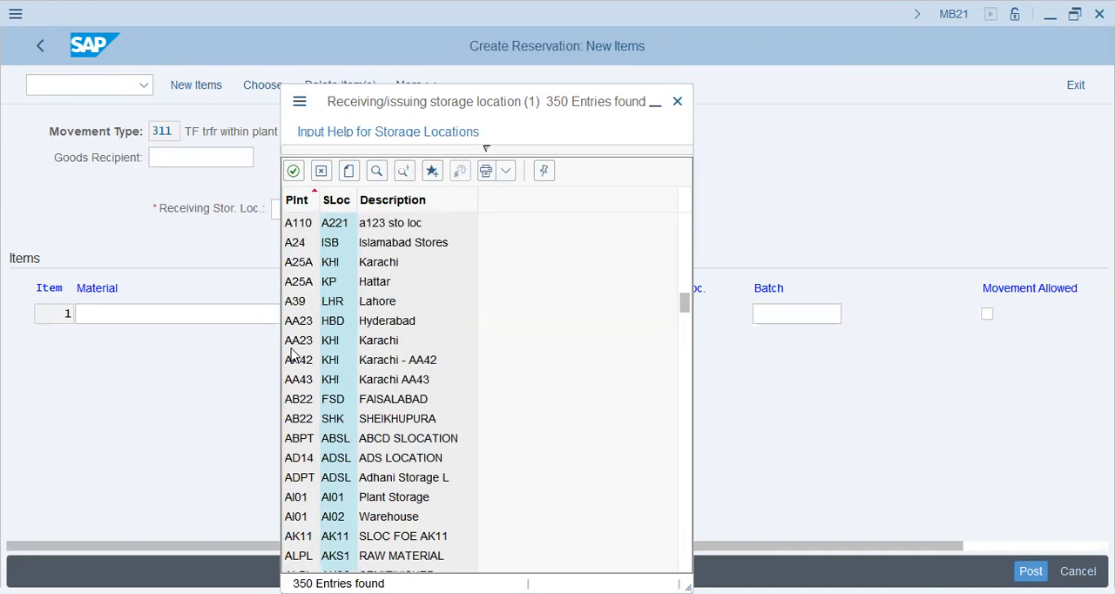
{"action": "left_click", "coordinate": [292, 367]}
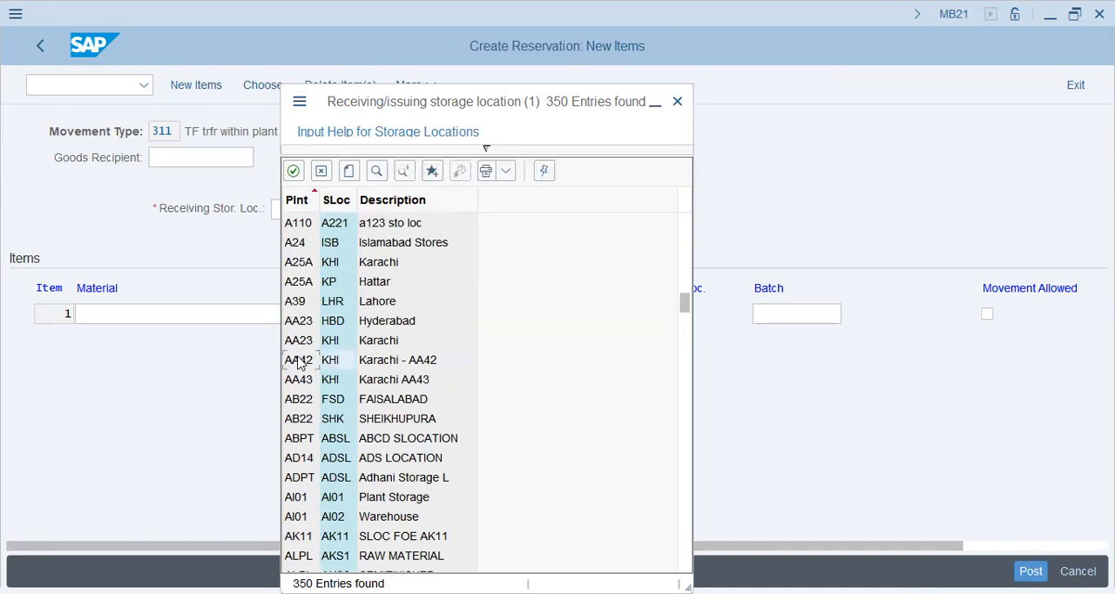
Enter material 30000 with a quantity of 100 as the first item and mark it as movement allowed.
{"action": "left_click", "coordinate": [313, 314]}
{"action": "left_click", "coordinate": [311, 337]}
{"action": "left_click", "coordinate": [468, 315]}
{"action": "left_click", "coordinate": [482, 350]}
{"action": "key", "text": "Tab"}
{"action": "key", "text": "Tab"}
{"action": "key", "text": "Tab"}
{"action": "key", "text": "Tab"}
{"action": "key", "text": "space"}
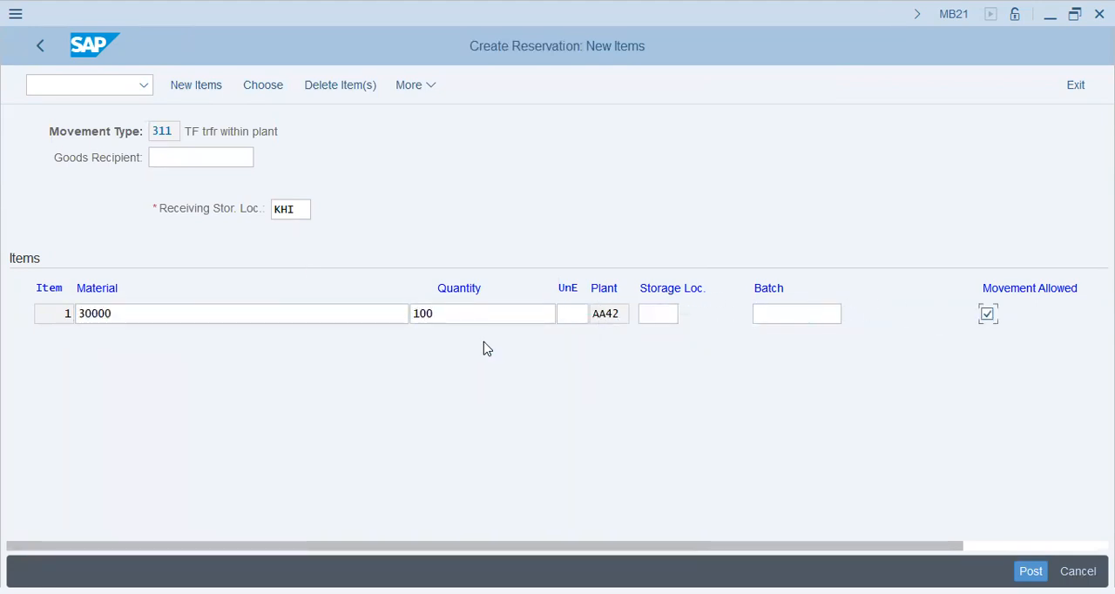
Try to confirm the reservation item, examine the detailed explanation of the system message, and leave the reservation.
{"action": "key", "text": "Return"}
{"action": "key", "text": "Return"}
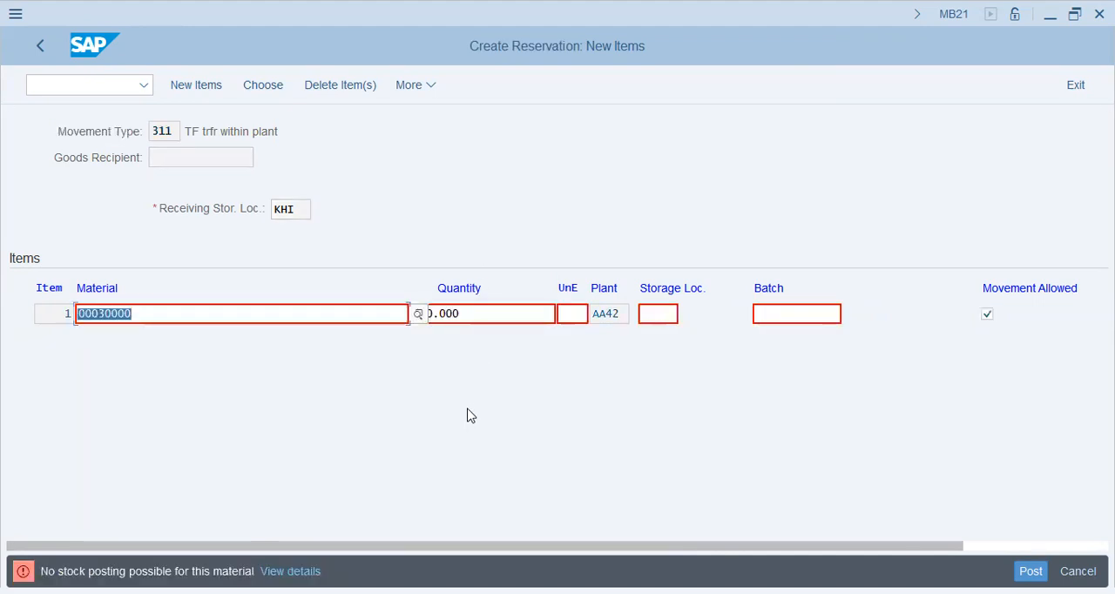
{"action": "key", "text": "Return"}
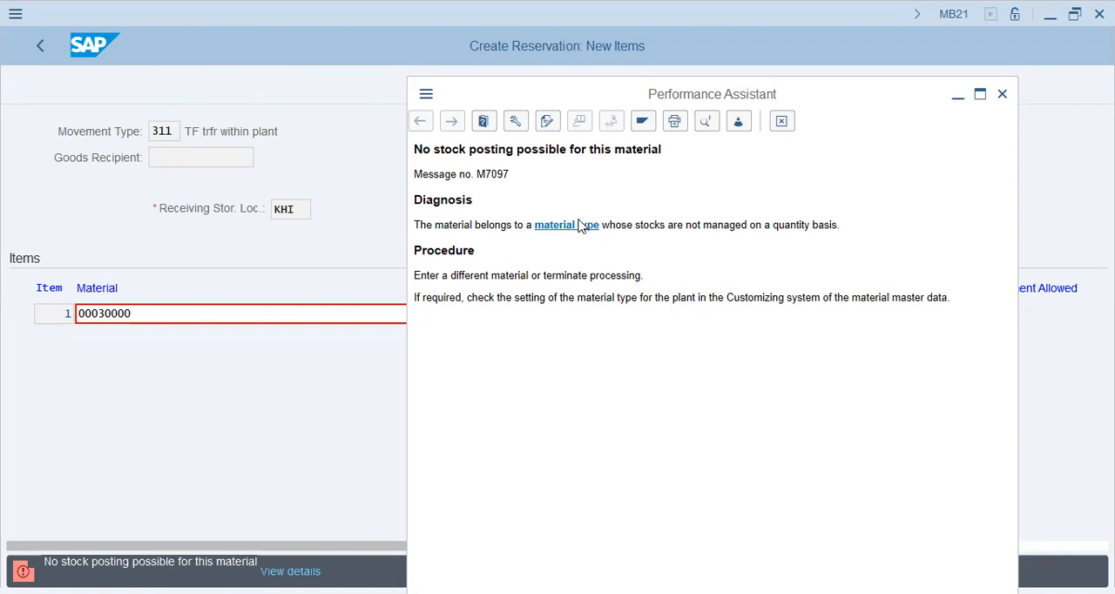
{"action": "left_click", "coordinate": [581, 225]}
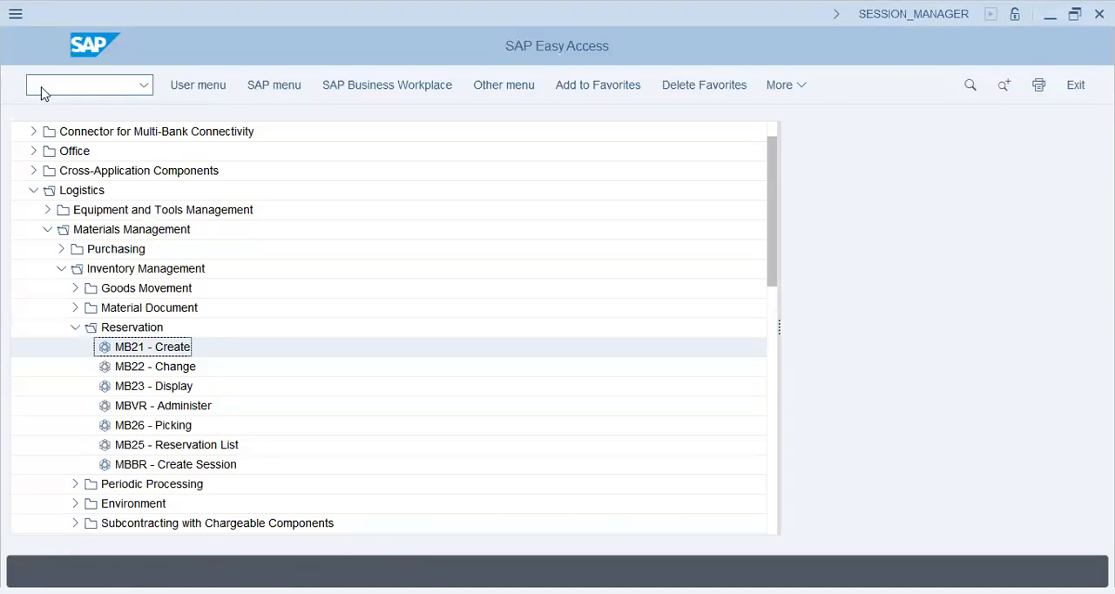
Start the Customizing transaction with /nspro and display the SAP Reference IMG.
{"action": "type", "text": "/nspro"}
{"action": "key", "text": "Return"}
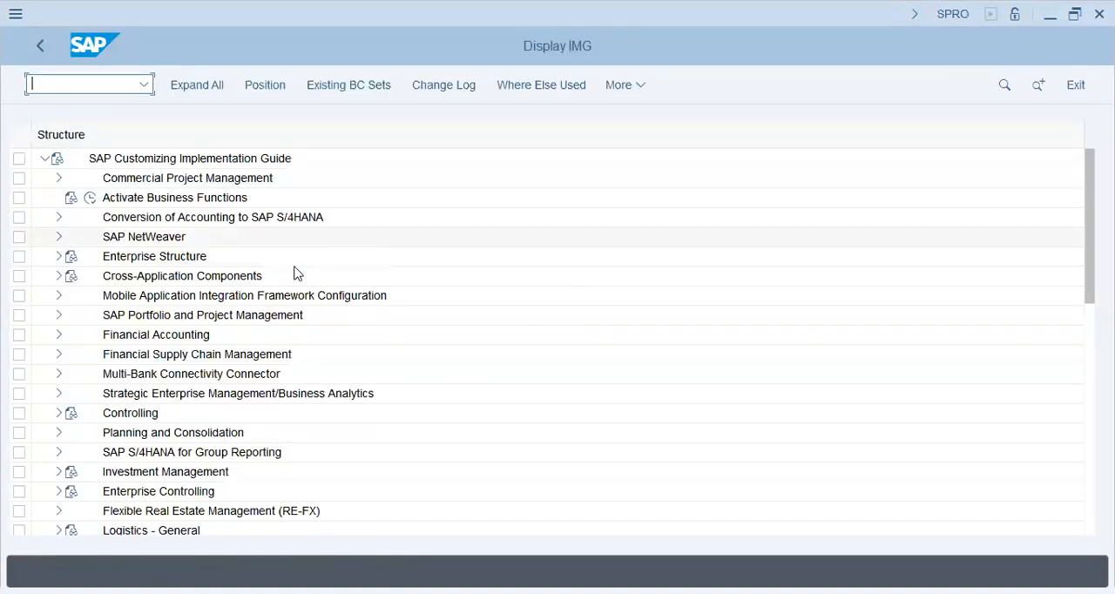
{"action": "left_click", "coordinate": [196, 337]}
{"action": "scroll", "coordinate": [59, 438], "scroll_direction": "down", "scroll_amount": 2}
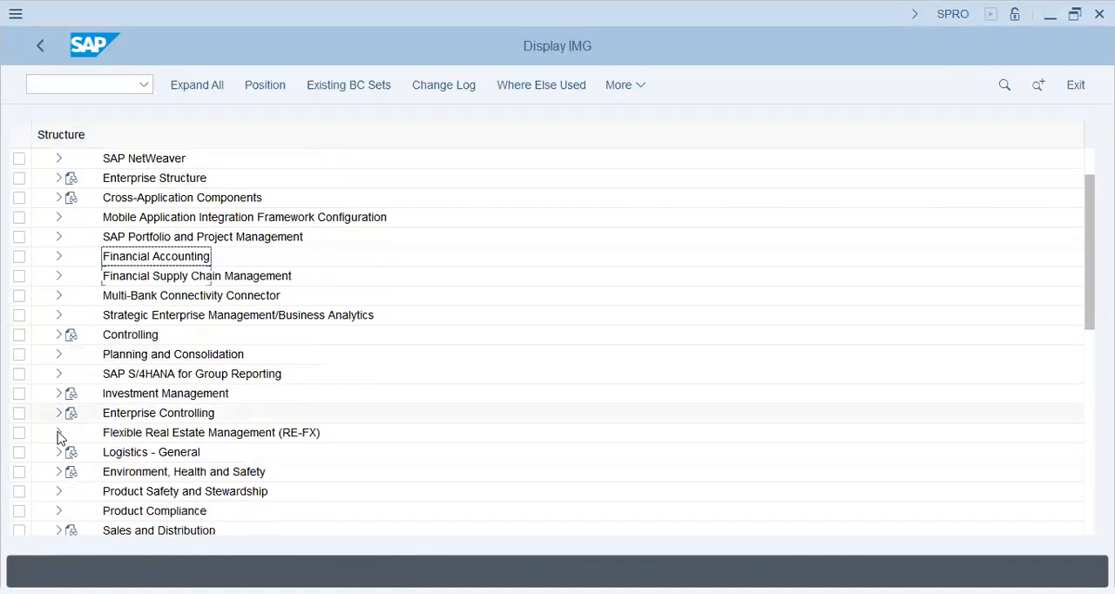
Under Logistics - General, Material Master, Basic Settings, Material Types, open the Define Attributes of Material Types activity.
{"action": "left_click", "coordinate": [59, 452]}
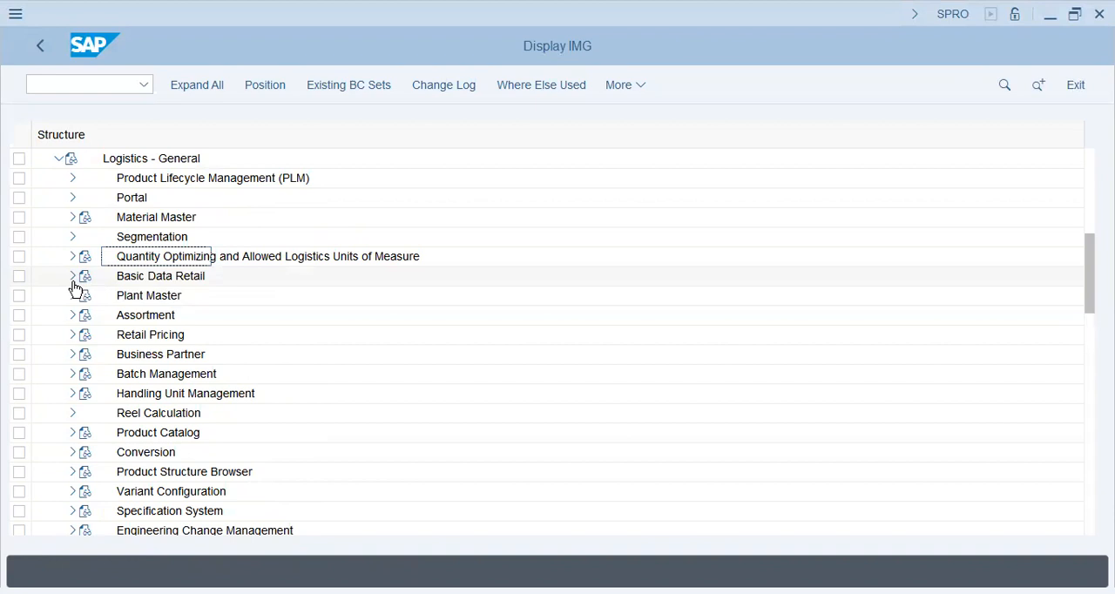
{"action": "left_click", "coordinate": [71, 279]}
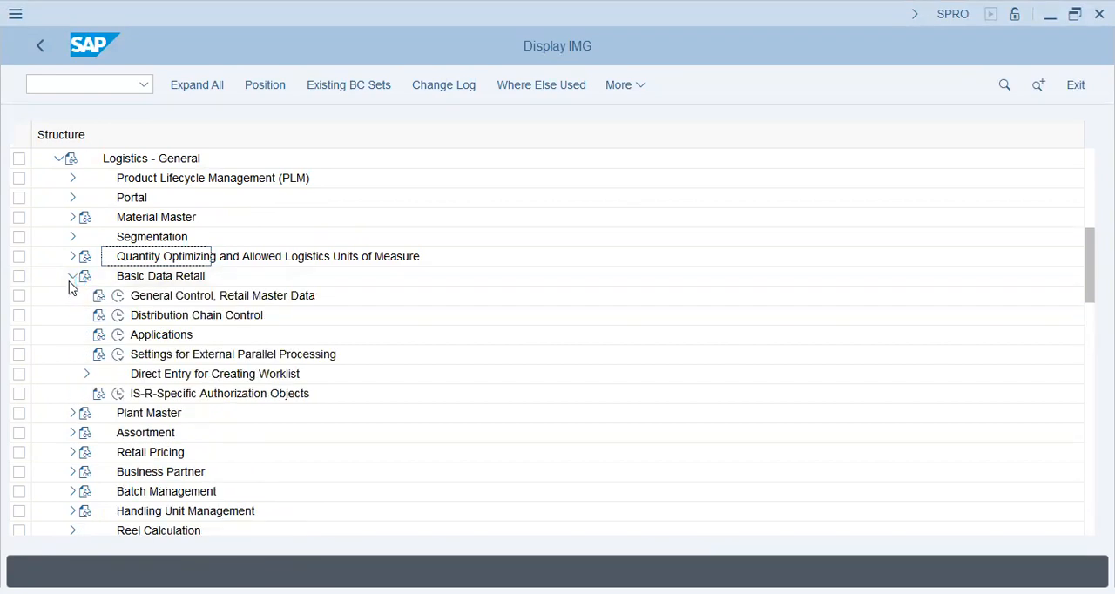
{"action": "left_click", "coordinate": [71, 279]}
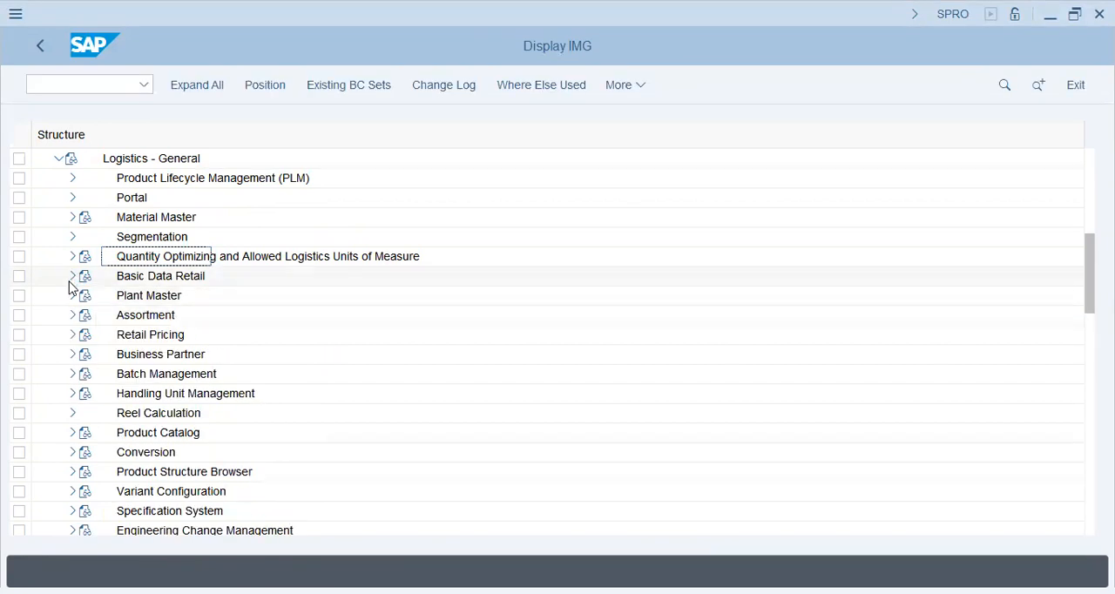
{"action": "left_click", "coordinate": [72, 216]}
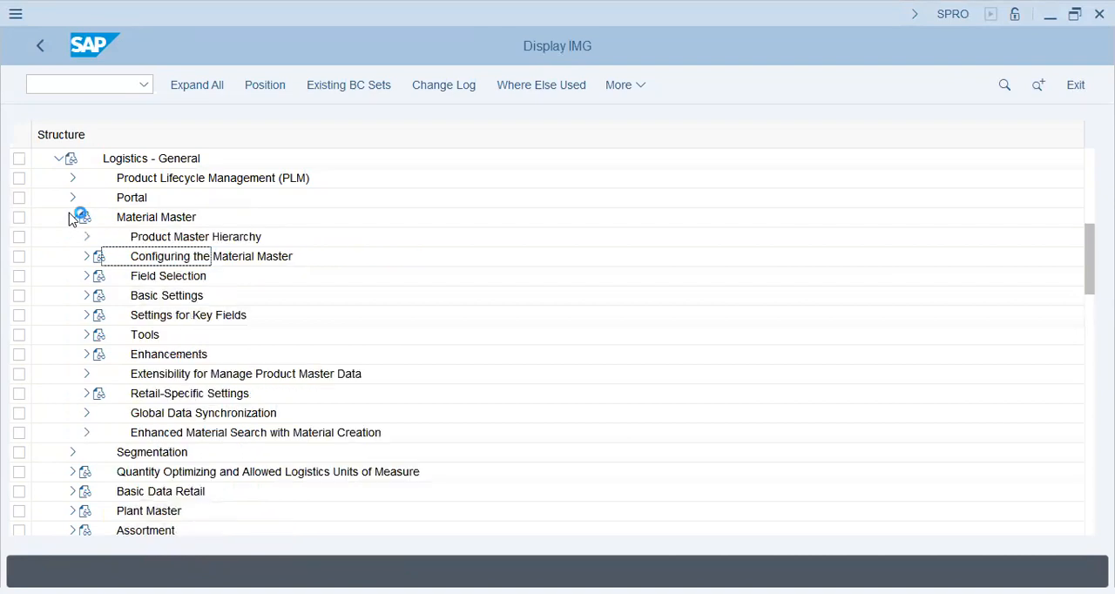
{"action": "left_click", "coordinate": [86, 297]}
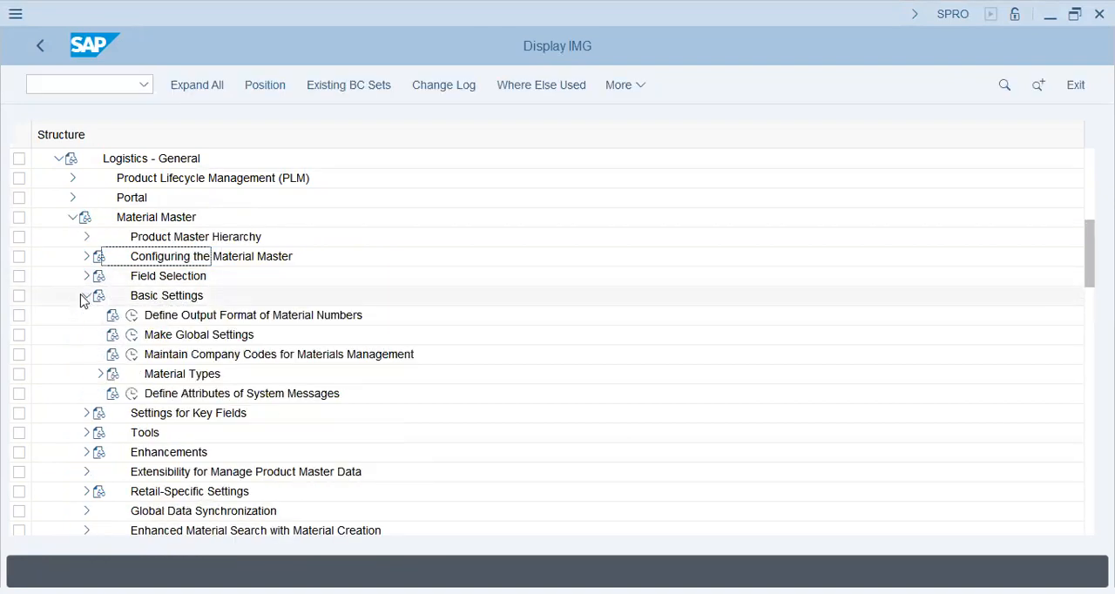
{"action": "left_click", "coordinate": [100, 375]}
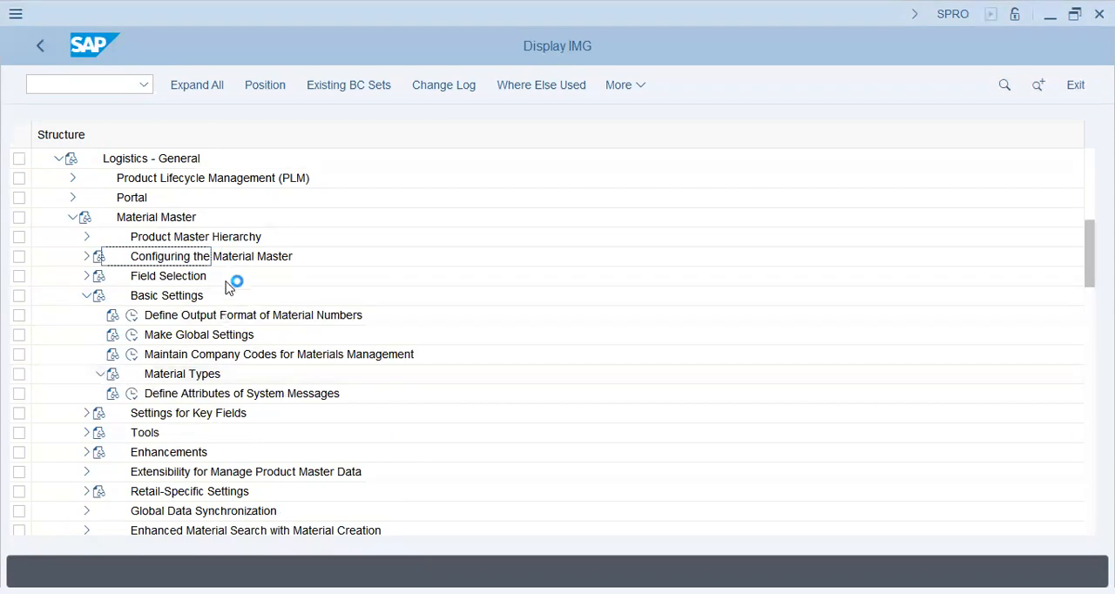
{"action": "left_click", "coordinate": [225, 396]}
{"action": "left_click", "coordinate": [146, 394]}
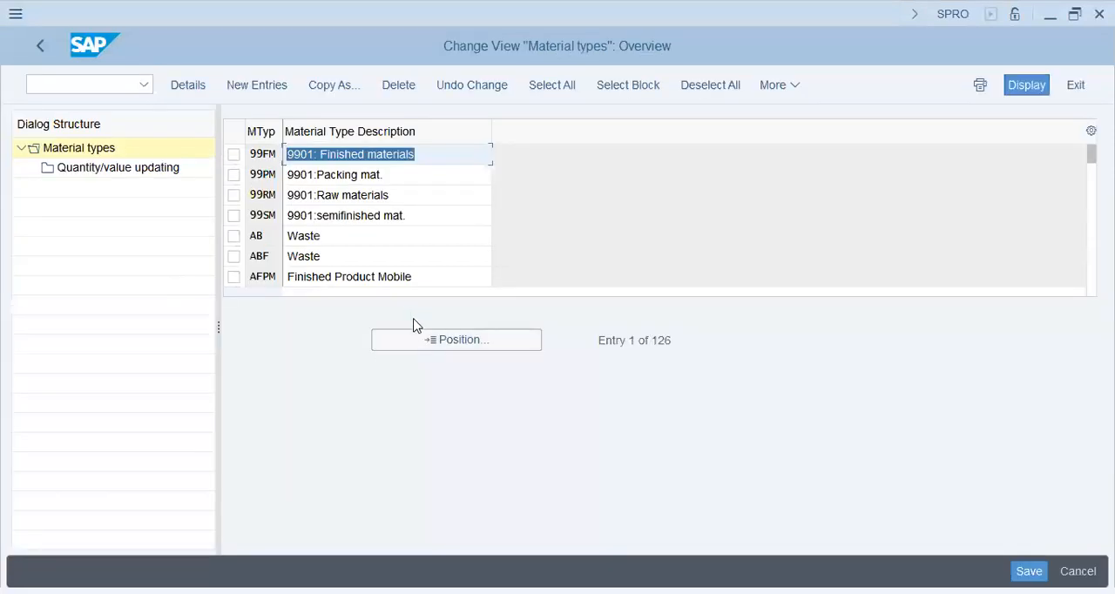
Find the raw materials type ROH in the material types overview and examine the general data in its details.
{"action": "left_click", "coordinate": [420, 345]}
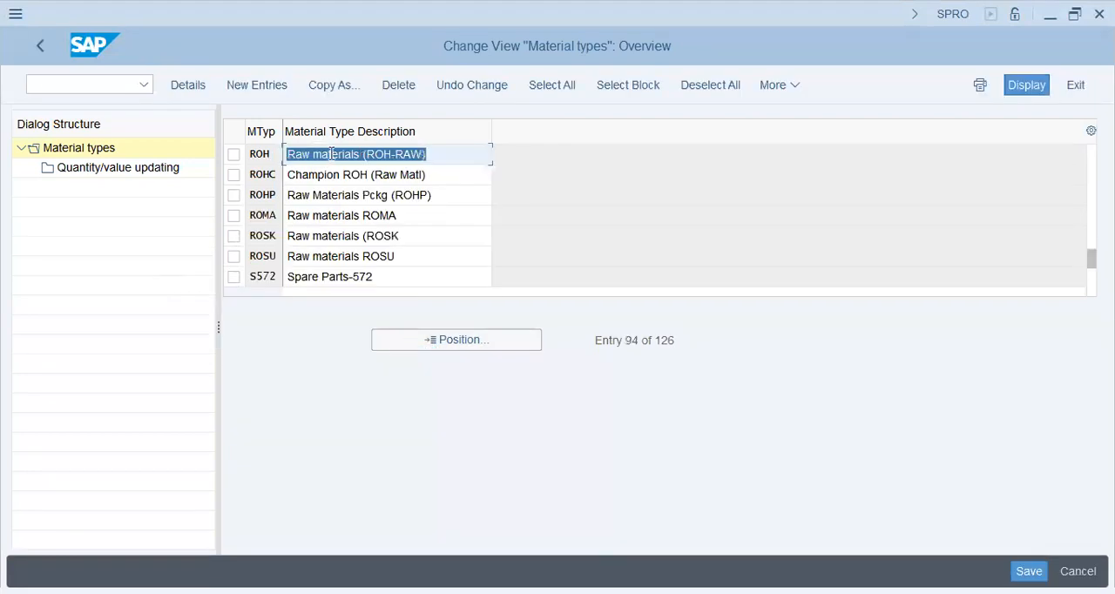
{"action": "double_click", "coordinate": [293, 151]}
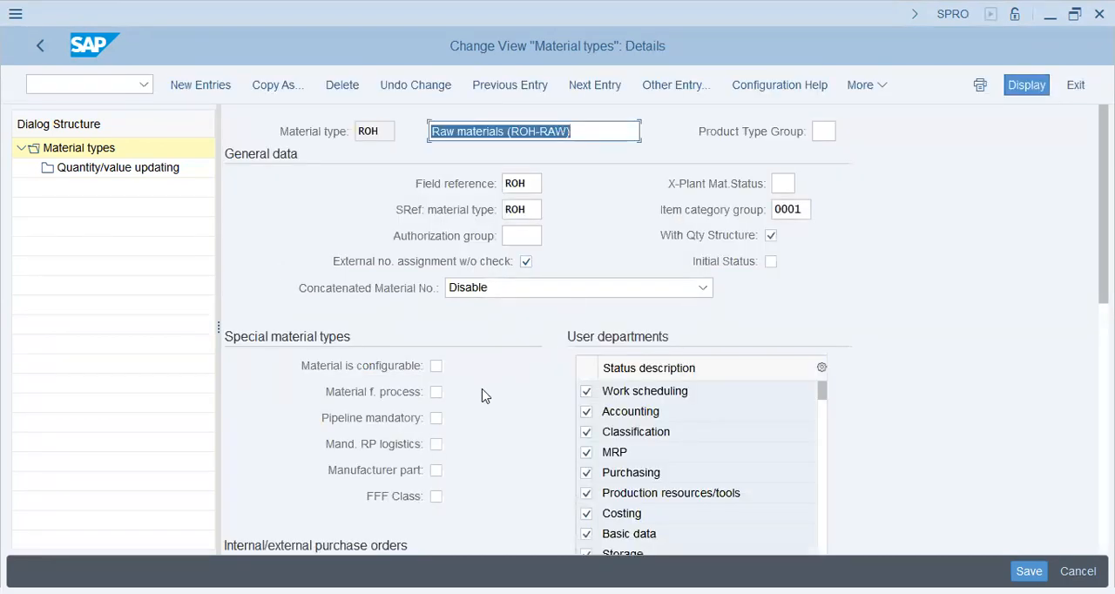
{"action": "left_click", "coordinate": [533, 238]}
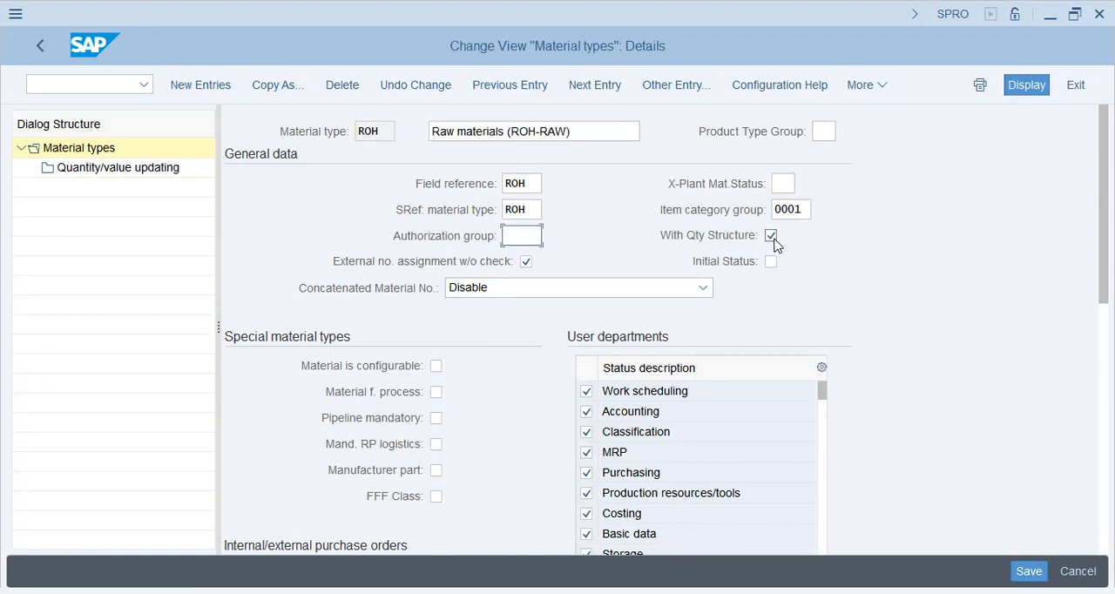
{"action": "left_click", "coordinate": [530, 187]}
Examine the remaining attributes of material type ROH, including purchase orders, valuation and quantity/value updating.
{"action": "left_click", "coordinate": [118, 83]}
{"action": "type", "text": "/nmm02"}
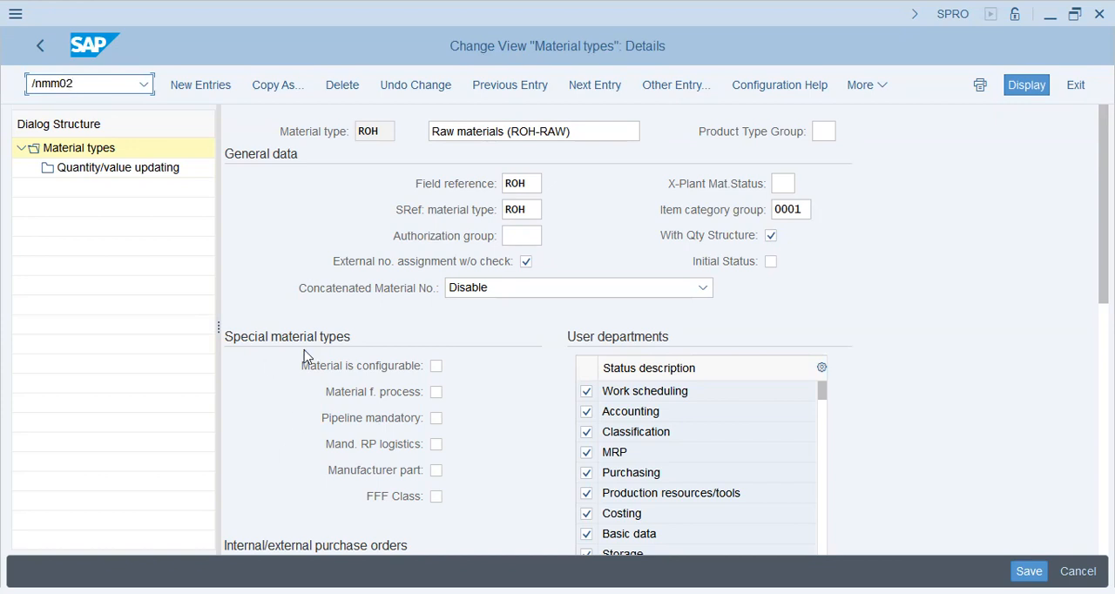
{"action": "scroll", "coordinate": [479, 510], "scroll_direction": "down", "scroll_amount": 3}
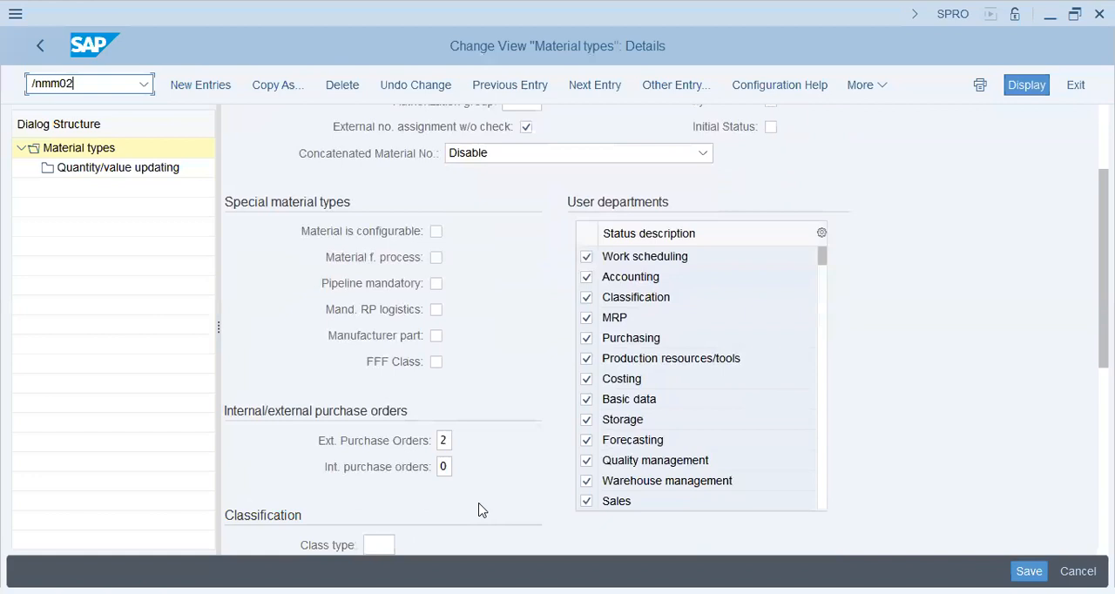
{"action": "scroll", "coordinate": [478, 503], "scroll_direction": "down", "scroll_amount": 1}
{"action": "scroll", "coordinate": [450, 386], "scroll_direction": "down", "scroll_amount": 3}
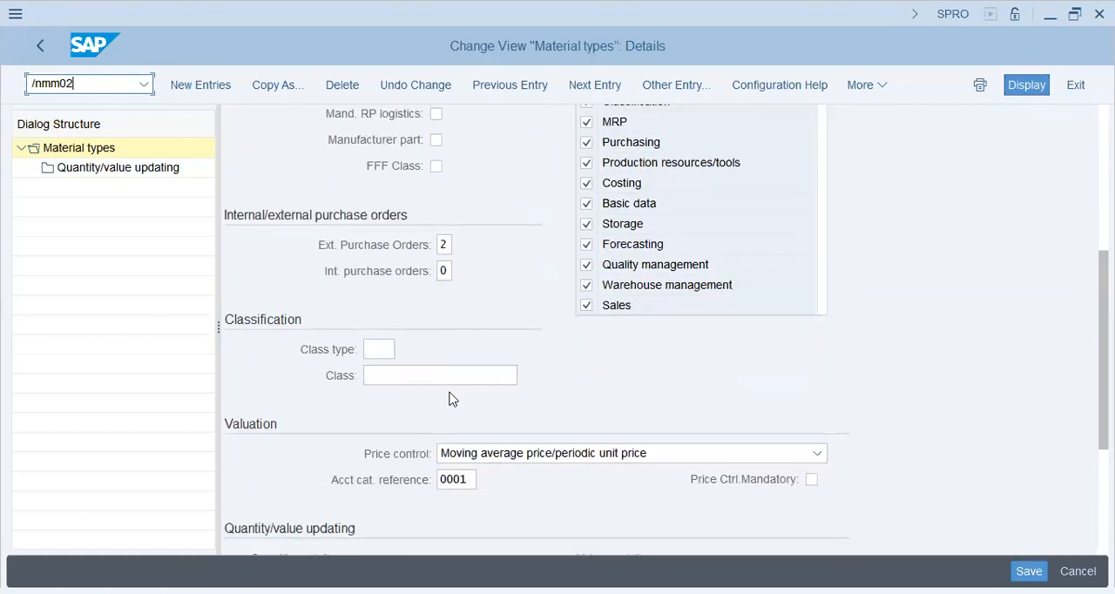
{"action": "scroll", "coordinate": [451, 399], "scroll_direction": "down", "scroll_amount": 3}
{"action": "scroll", "coordinate": [514, 445], "scroll_direction": "down", "scroll_amount": 2}
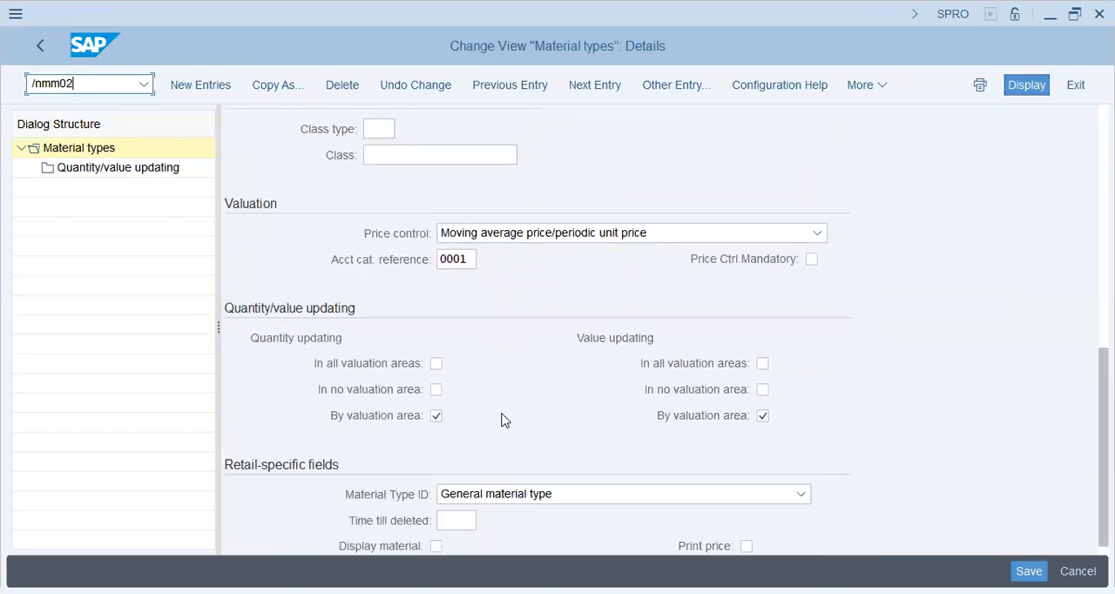
{"action": "scroll", "coordinate": [446, 429], "scroll_direction": "down", "scroll_amount": 1}
{"action": "scroll", "coordinate": [445, 435], "scroll_direction": "up", "scroll_amount": 10}
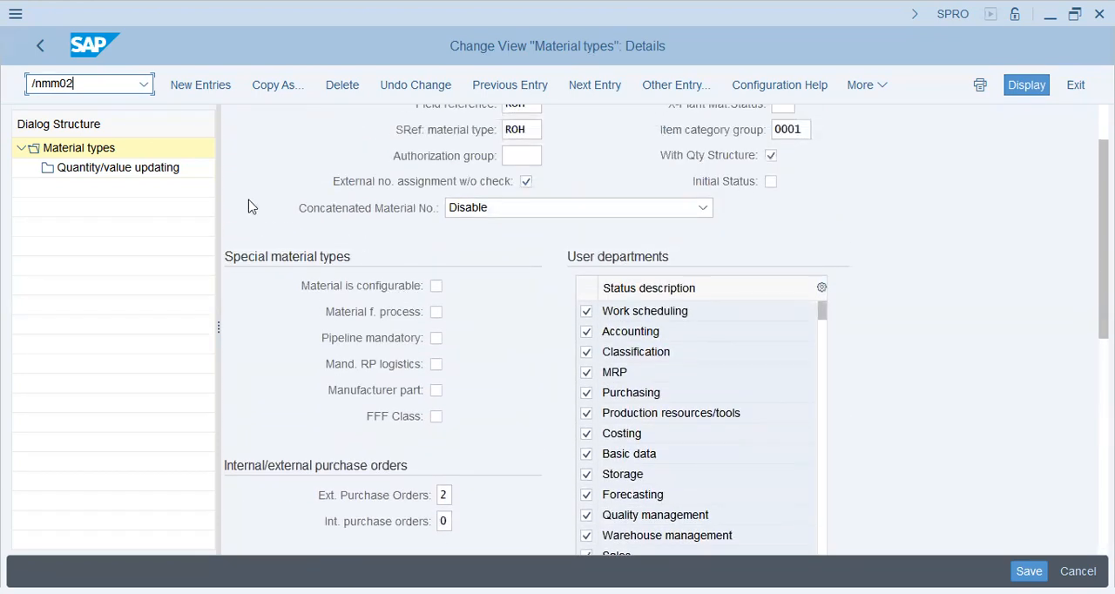
In the quantity/value updating of material types, find valuation area AA42 and enable quantity and value updating for ROH.
{"action": "left_click", "coordinate": [146, 169]}
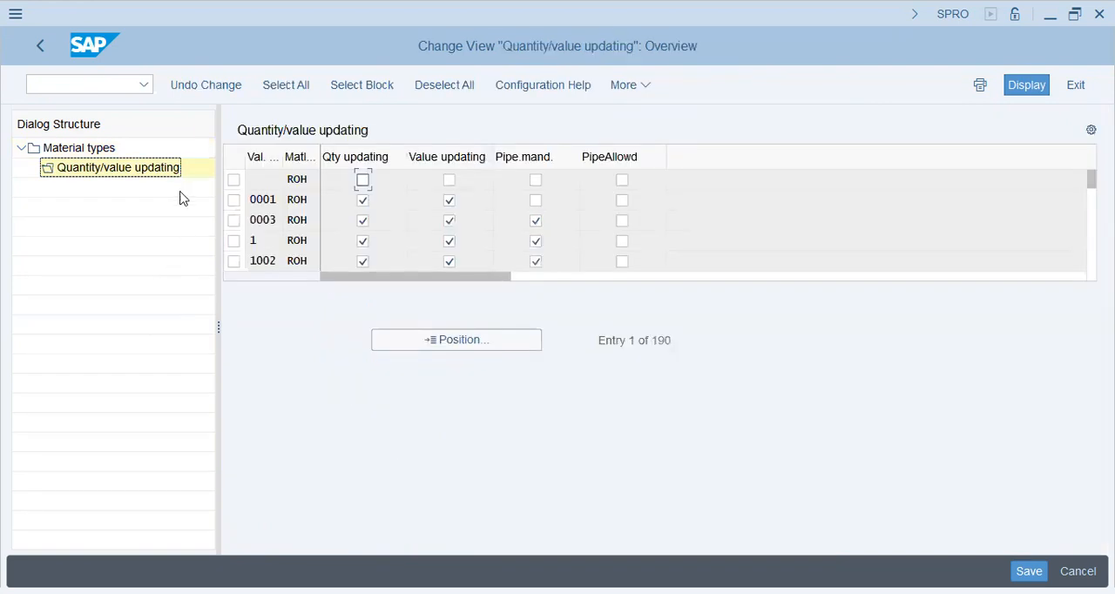
{"action": "left_click", "coordinate": [486, 342]}
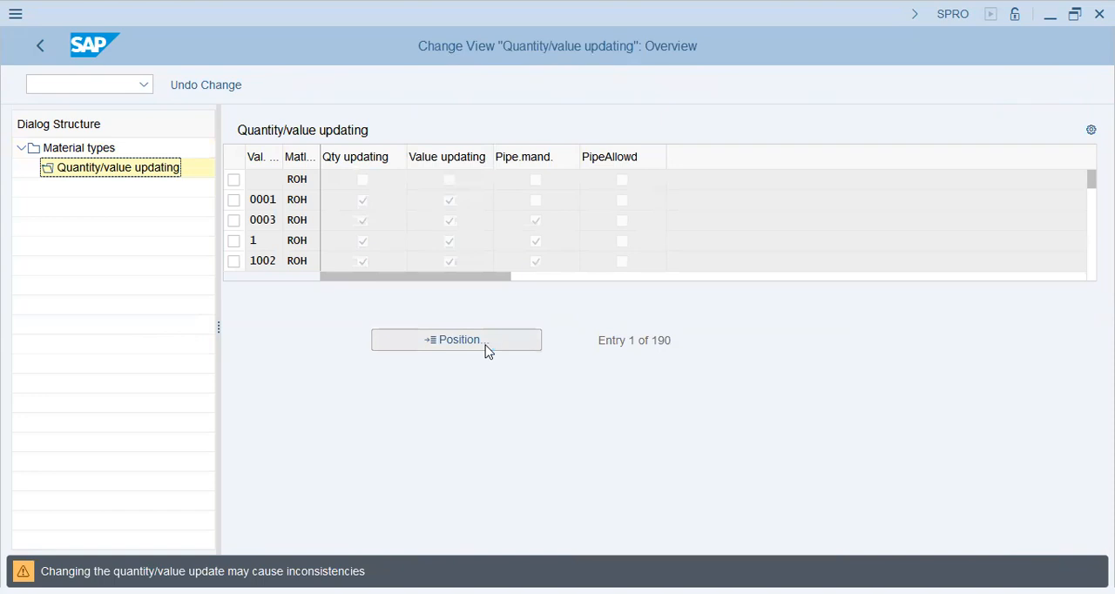
{"action": "type", "text": "aa42"}
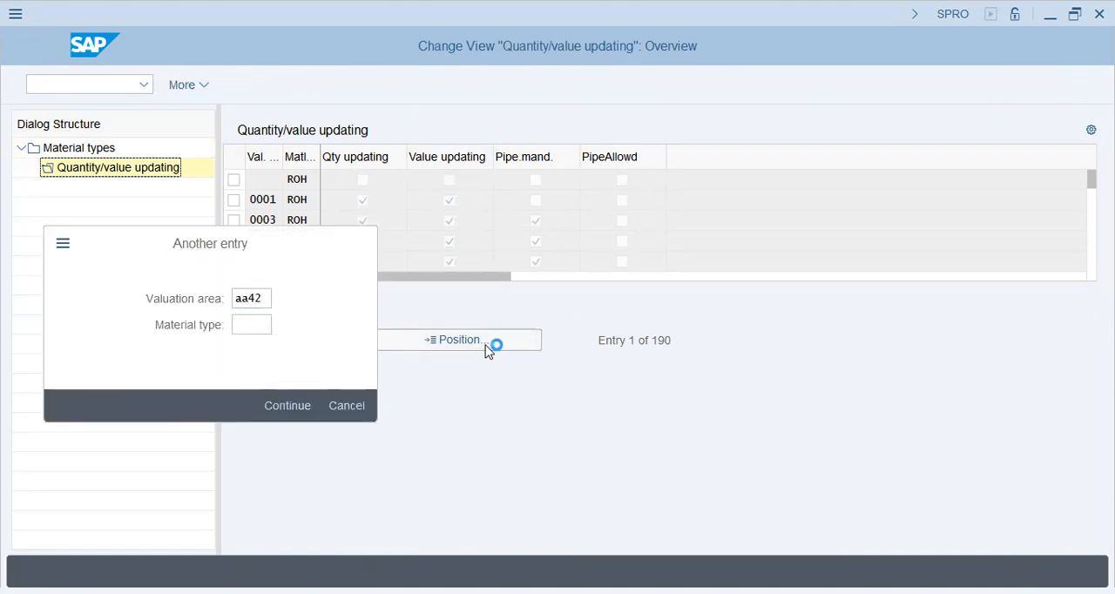
{"action": "key", "text": "Return"}
{"action": "left_click", "coordinate": [363, 180]}
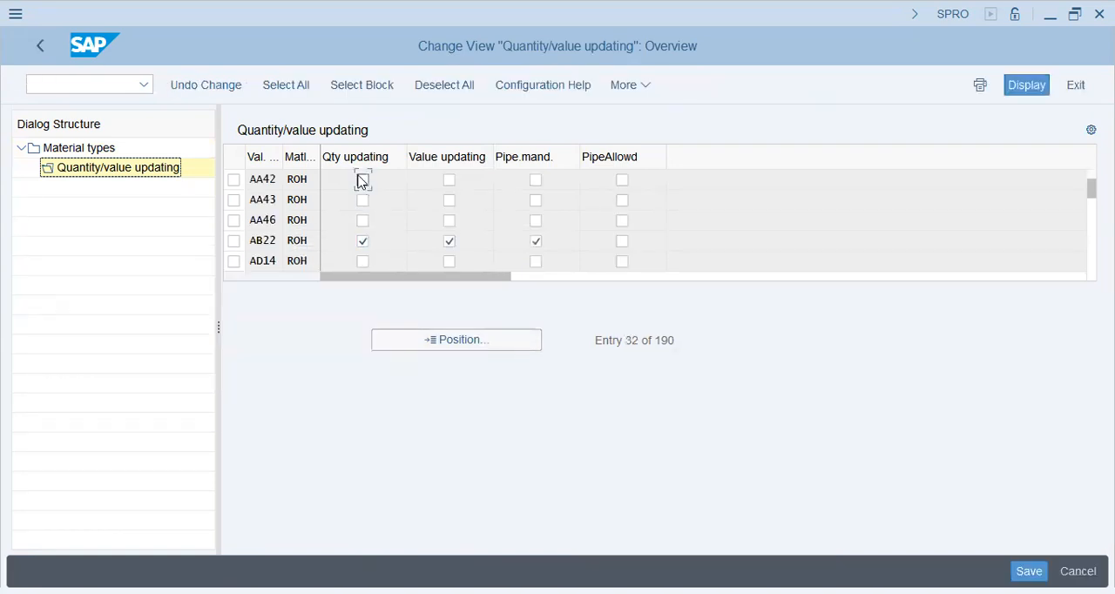
{"action": "left_click", "coordinate": [449, 180]}
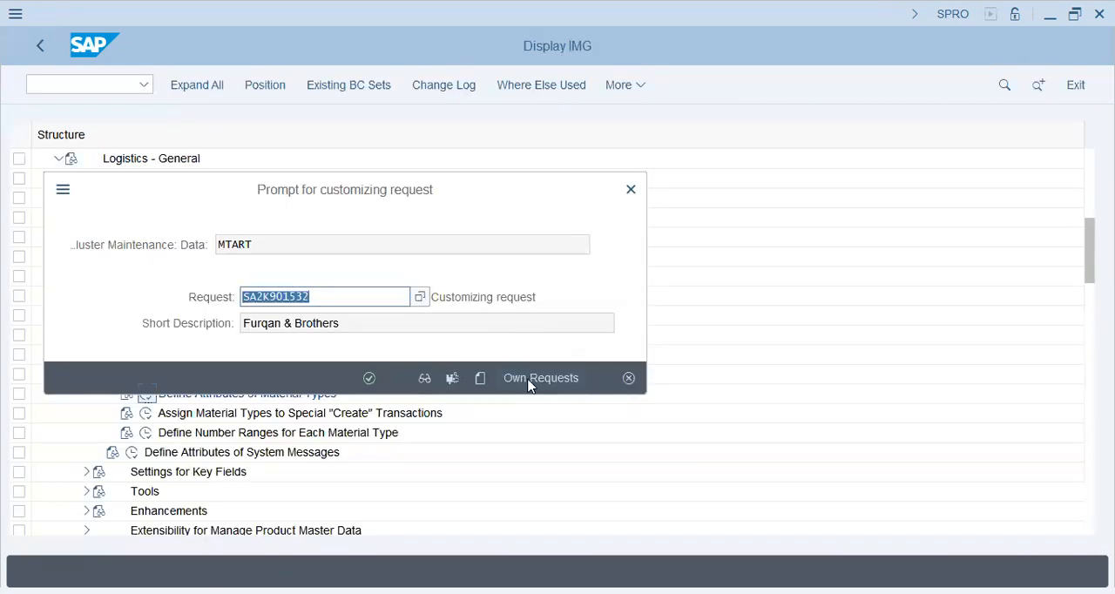
Save the updating settings, searching your own customizing requests for aa42 and assigning the change to the AA42 request.
{"action": "left_click", "coordinate": [533, 378]}
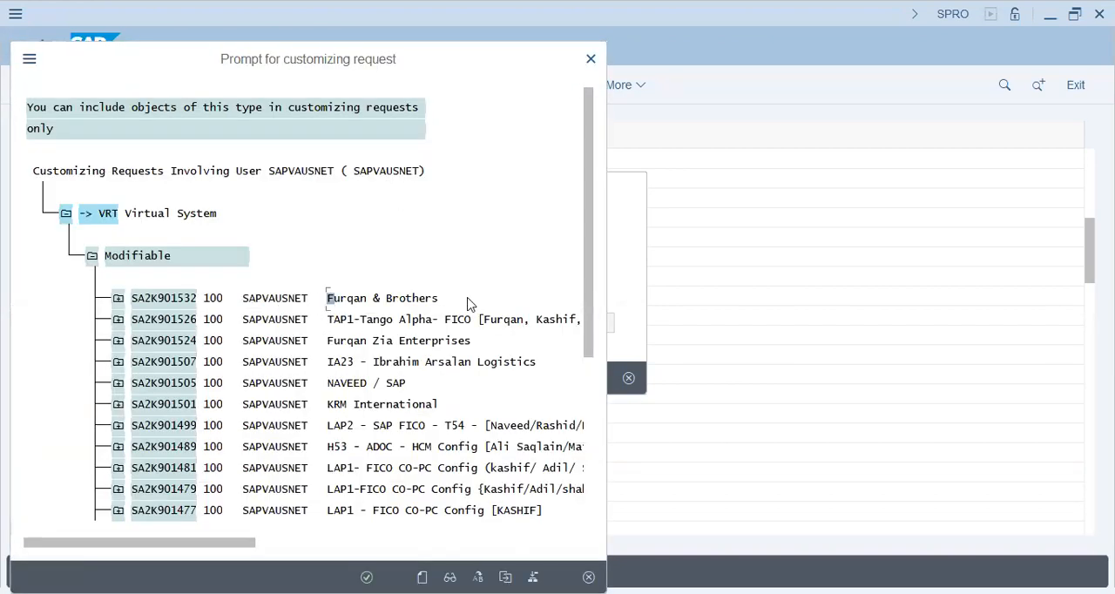
{"action": "key", "text": "ctrl+f"}
{"action": "type", "text": "aa42"}
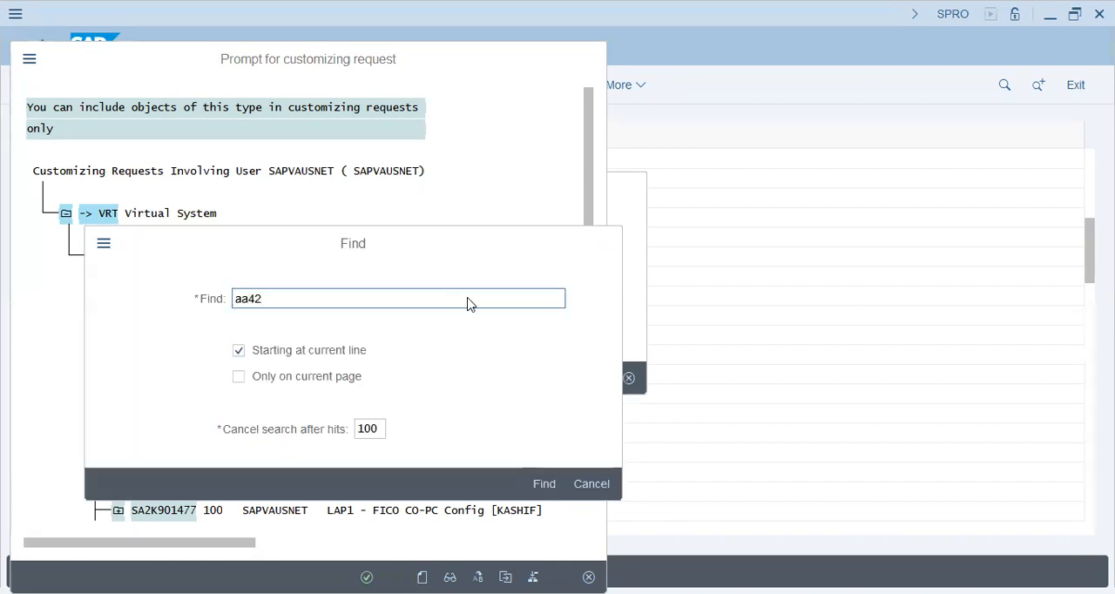
{"action": "key", "text": "Return"}
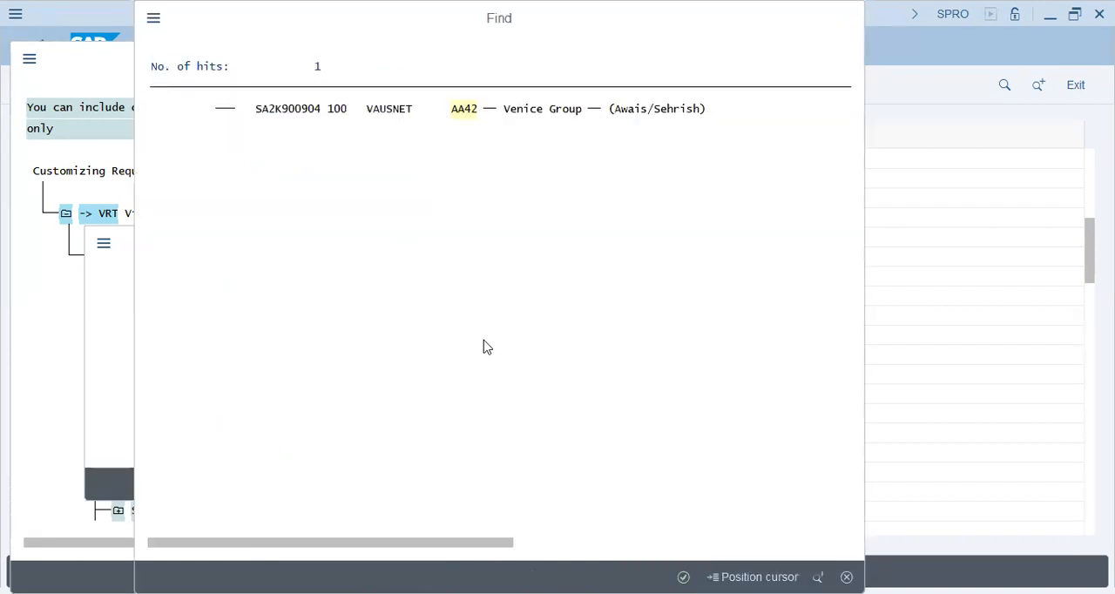
{"action": "key", "text": "Return"}
{"action": "left_click", "coordinate": [388, 154]}
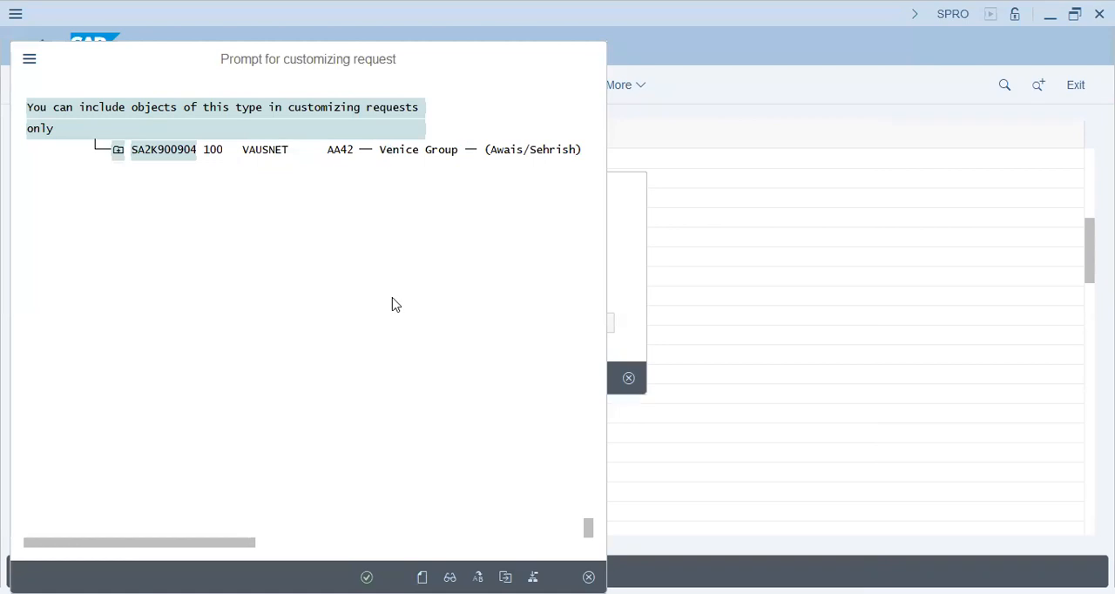
{"action": "left_click", "coordinate": [365, 577]}
{"action": "left_click", "coordinate": [369, 377]}
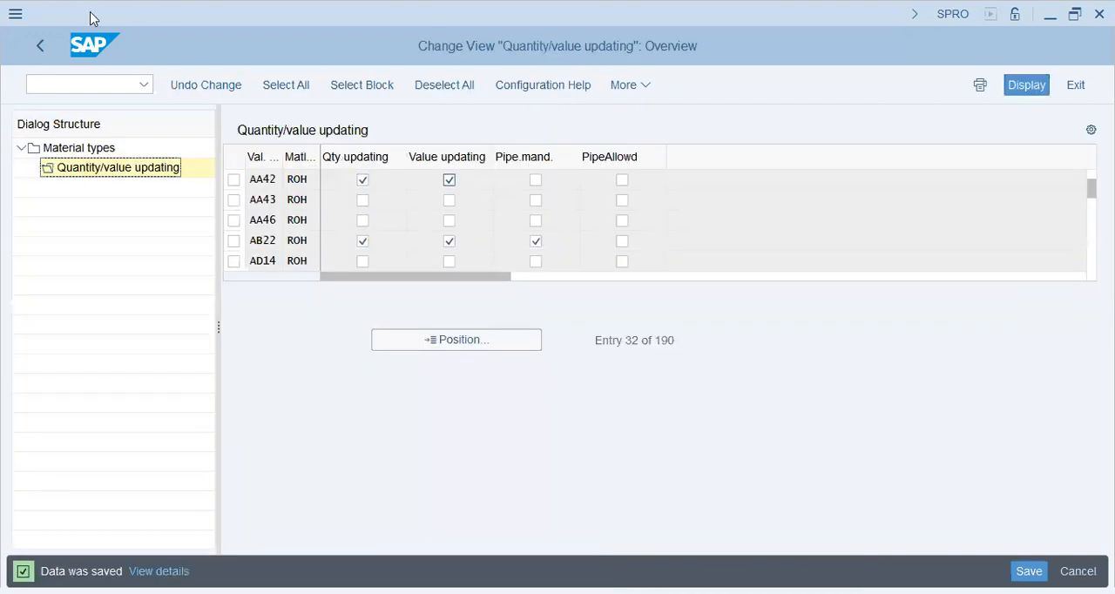
Leave Customizing and start a new reservation in MB21 with movement type 311 and plant AA42.
{"action": "left_click", "coordinate": [38, 49]}
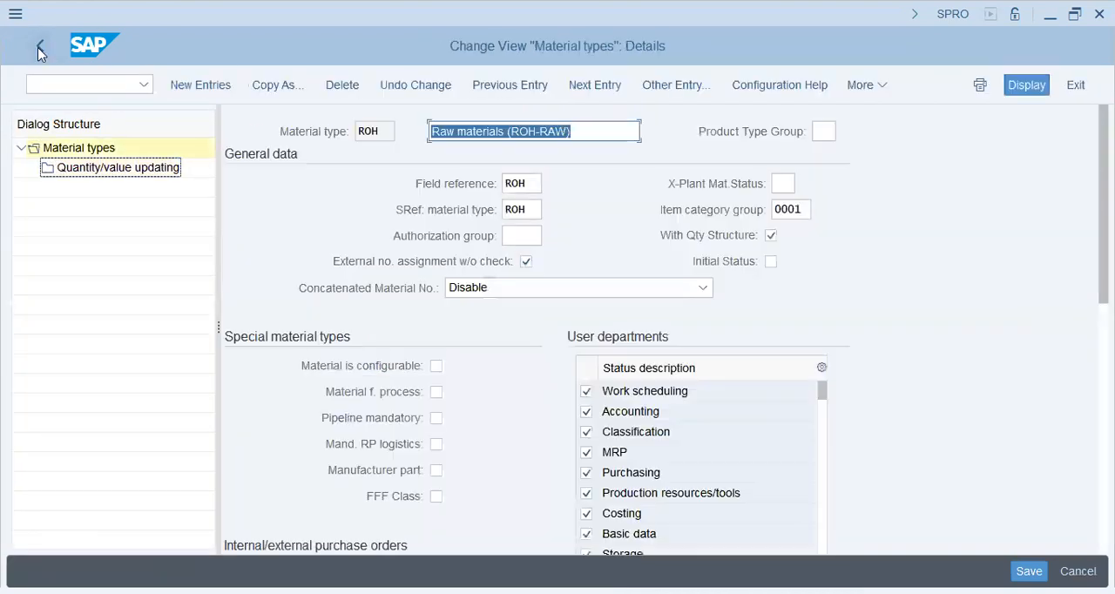
{"action": "left_click", "coordinate": [39, 48]}
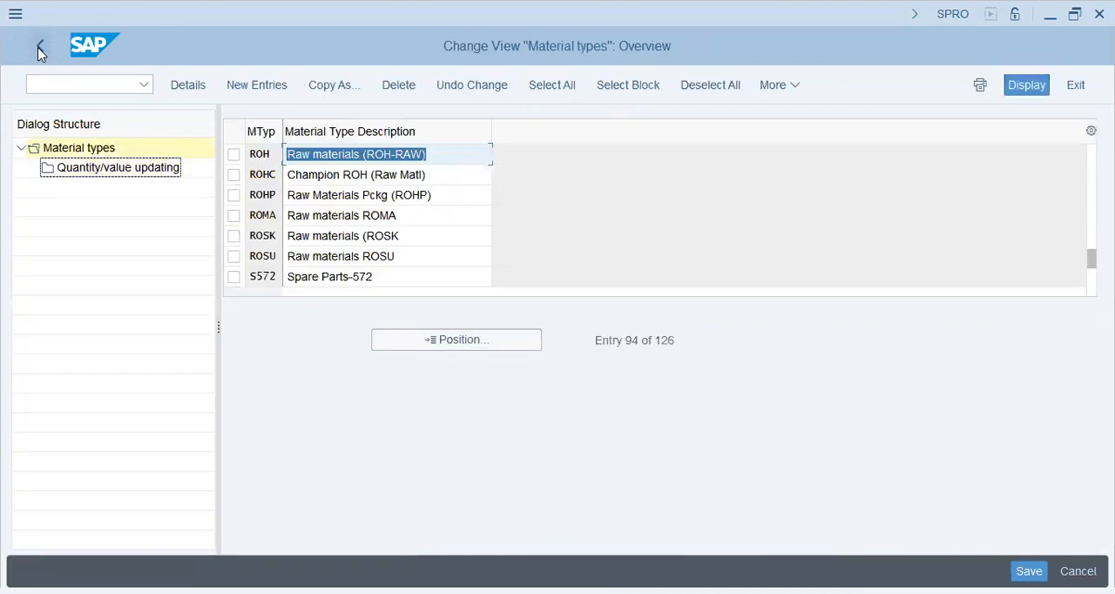
{"action": "left_click", "coordinate": [38, 49]}
{"action": "left_click", "coordinate": [38, 49]}
{"action": "left_click", "coordinate": [38, 49]}
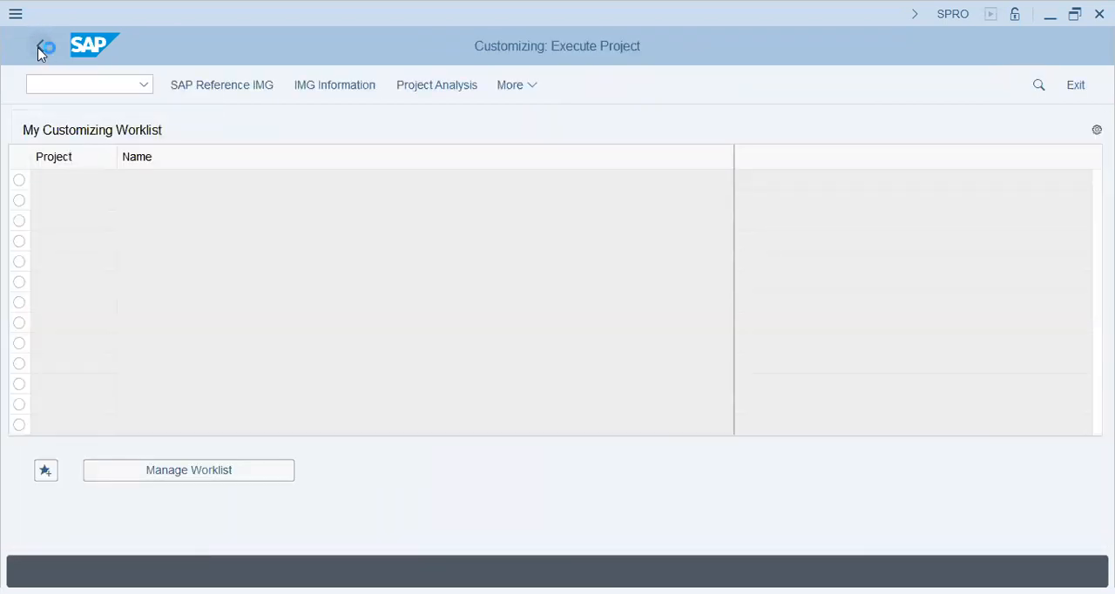
{"action": "double_click", "coordinate": [135, 347]}
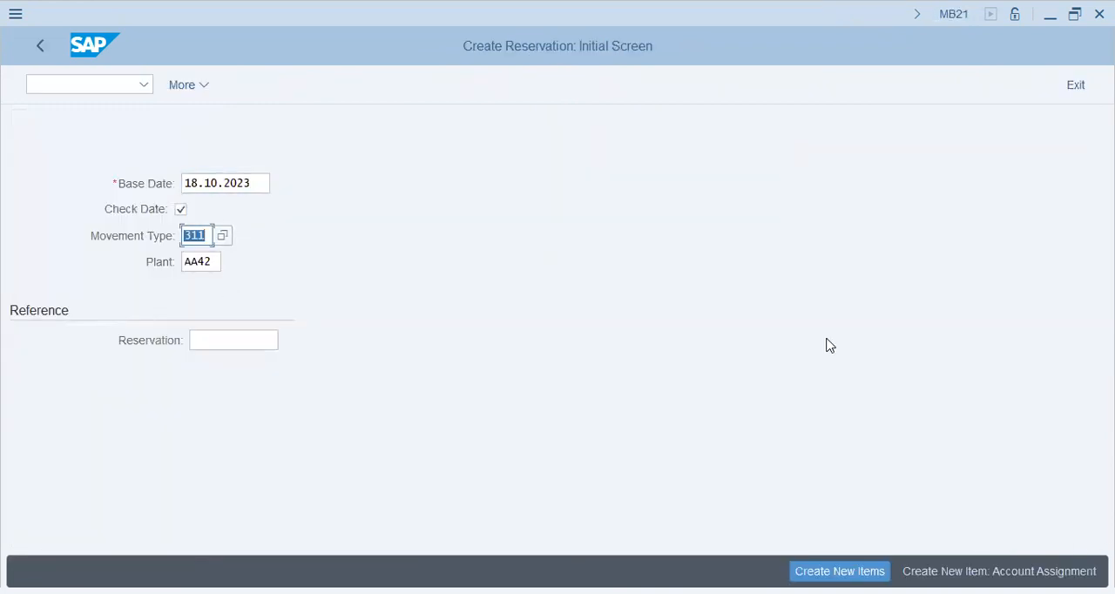
{"action": "key", "text": "Return"}
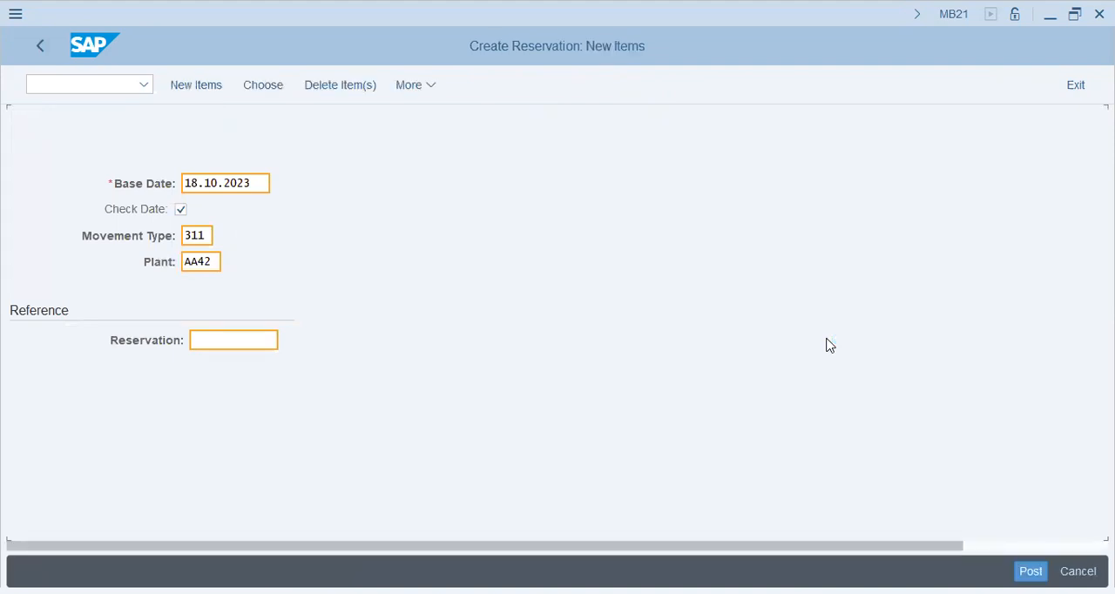
Set the receiving storage location to KHI and enter material 30000 with quantity 100 as the first reservation item.
{"action": "left_click", "coordinate": [314, 233]}
{"action": "left_click", "coordinate": [300, 313]}
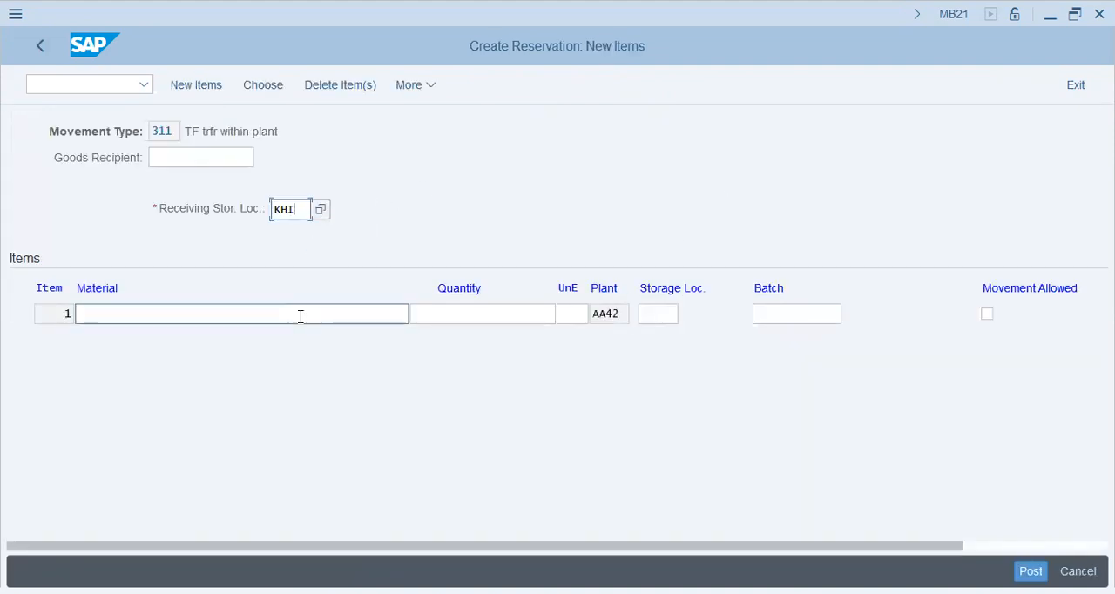
{"action": "left_click", "coordinate": [302, 340]}
{"action": "left_click", "coordinate": [493, 316]}
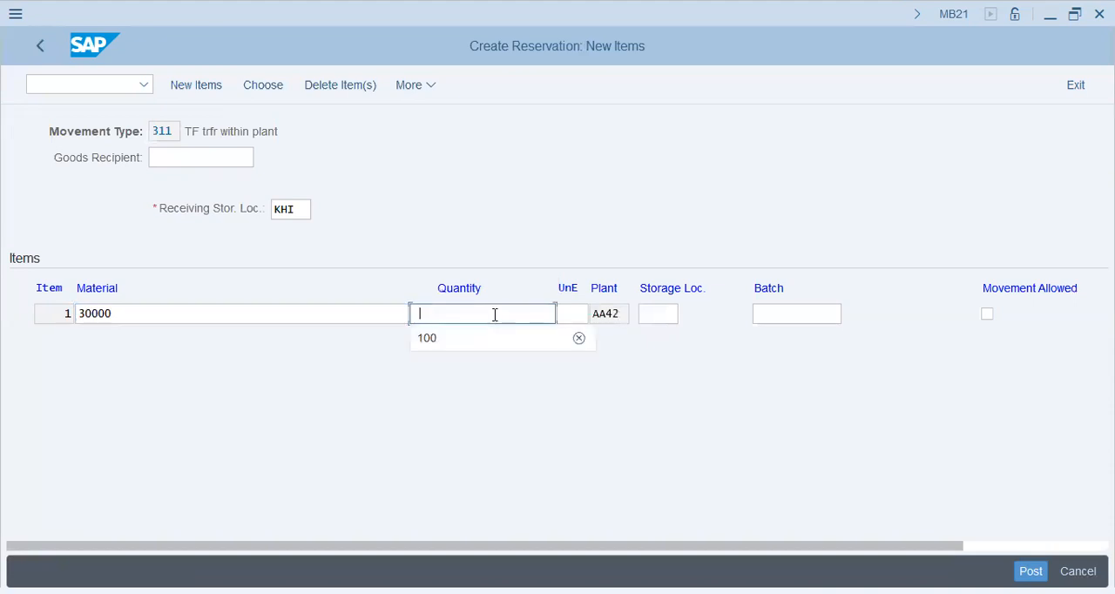
{"action": "type", "text": "100"}
{"action": "key", "text": "Tab"}
{"action": "key", "text": "Tab"}
{"action": "key", "text": "Tab"}
{"action": "key", "text": "Tab"}
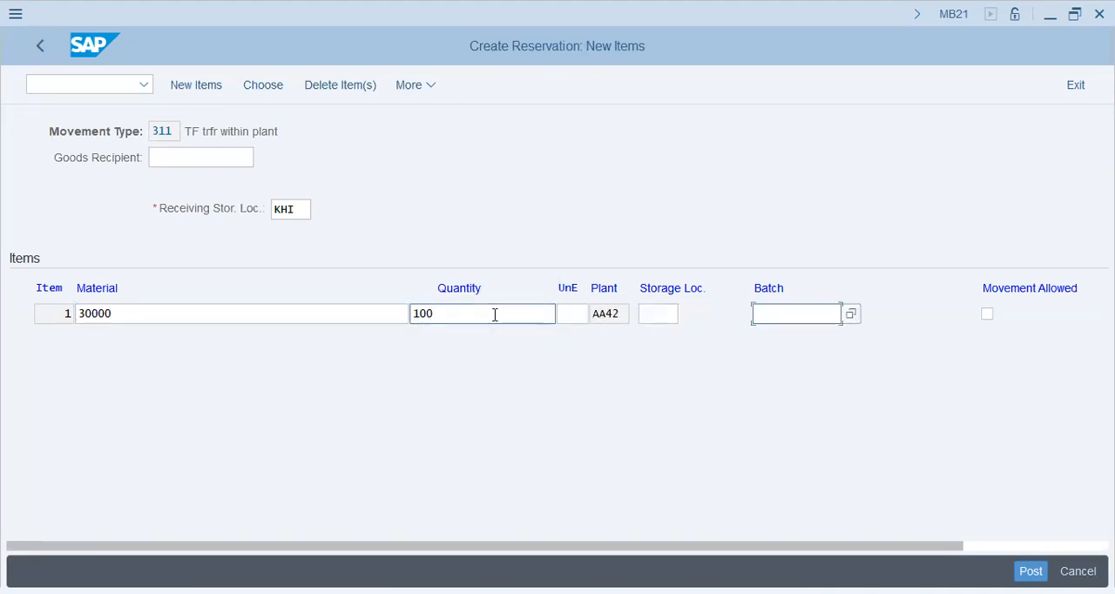
{"action": "key", "text": "shift+Tab"}
{"action": "key", "text": "shift+Tab"}
{"action": "key", "text": "shift+Tab"}
Try to confirm the item for material 30000 and read the diagnosis and procedure behind the system message.
{"action": "key", "text": "Return"}
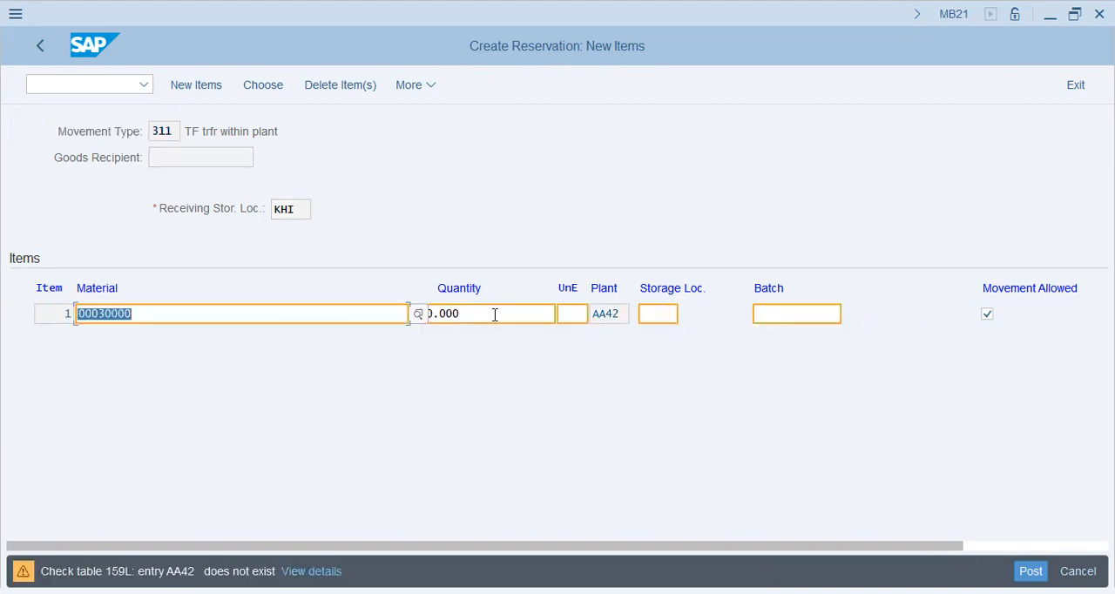
{"action": "key", "text": "Return"}
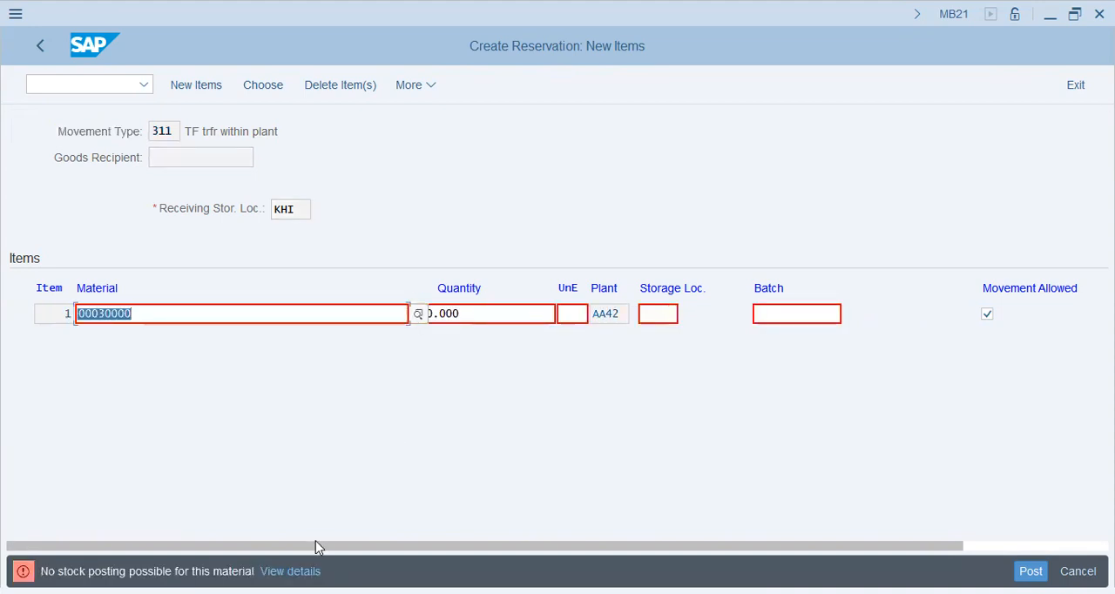
{"action": "left_click", "coordinate": [299, 381]}
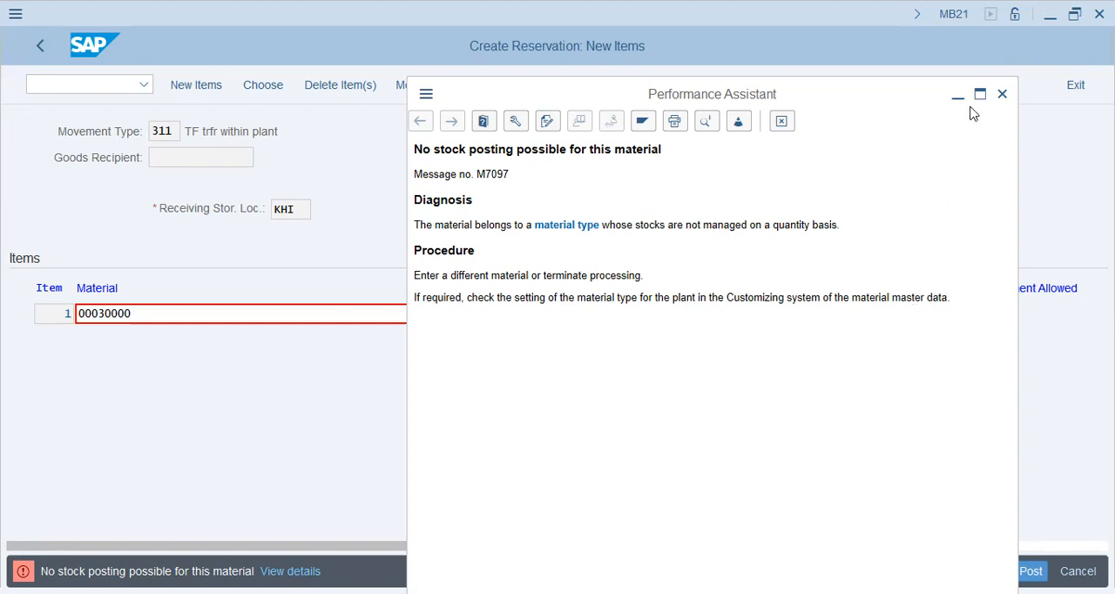
Leave the reservation with transaction MM03 and call up the view selection for material 00030000.
{"action": "left_click", "coordinate": [120, 87]}
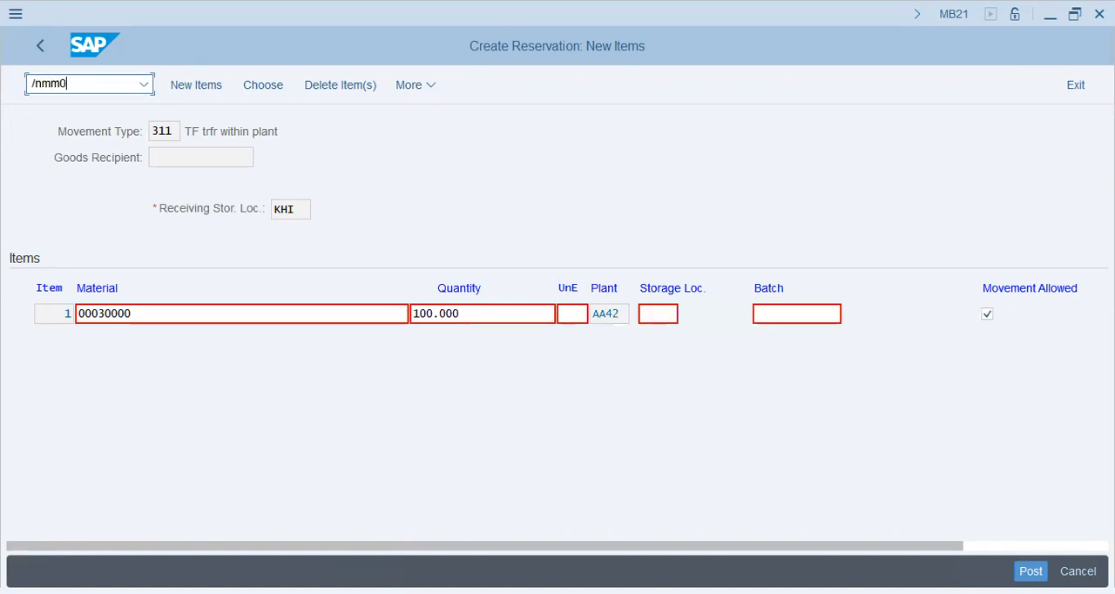
{"action": "key", "text": "Return"}
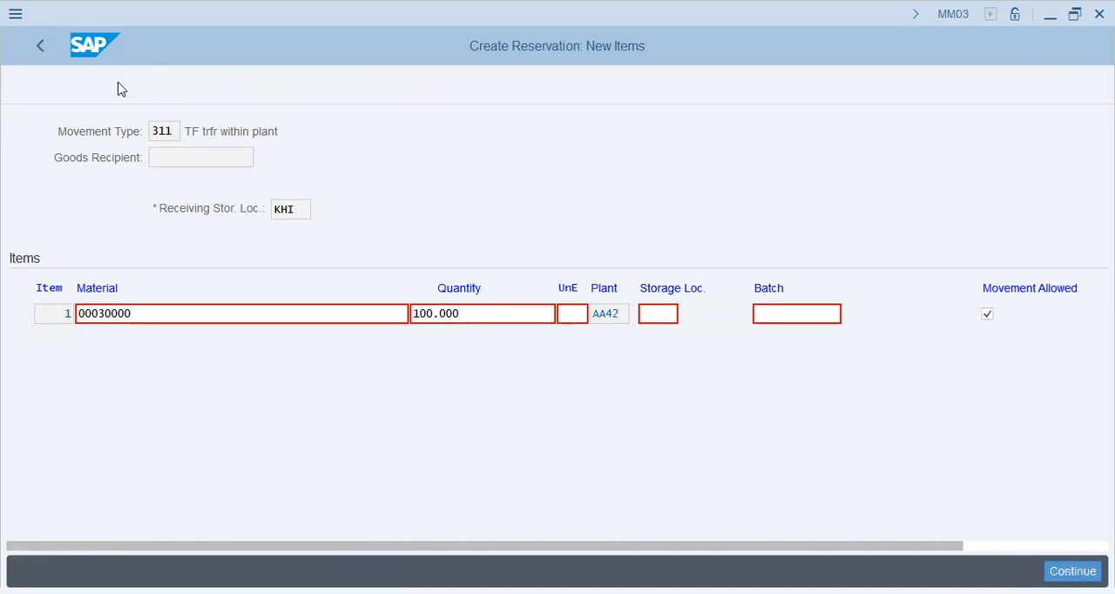
{"action": "key", "text": "Return"}
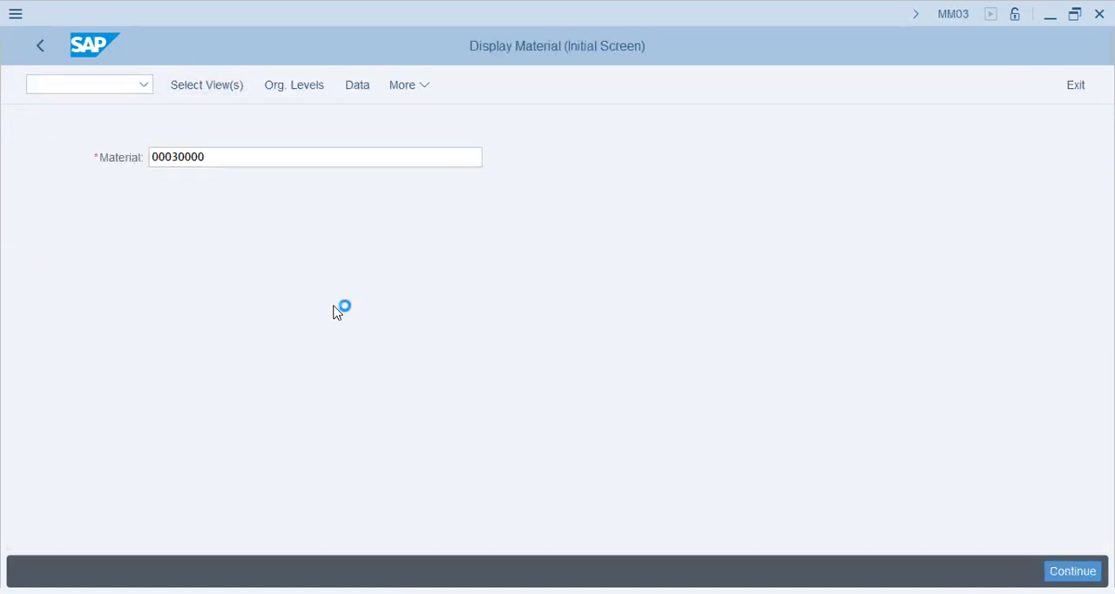
Display the material's Basic Data 1 and 2, Purchasing, and General Plant Data / Storage 1 and 2 views for plant AA42.
{"action": "left_click", "coordinate": [359, 157]}
{"action": "left_click", "coordinate": [359, 177]}
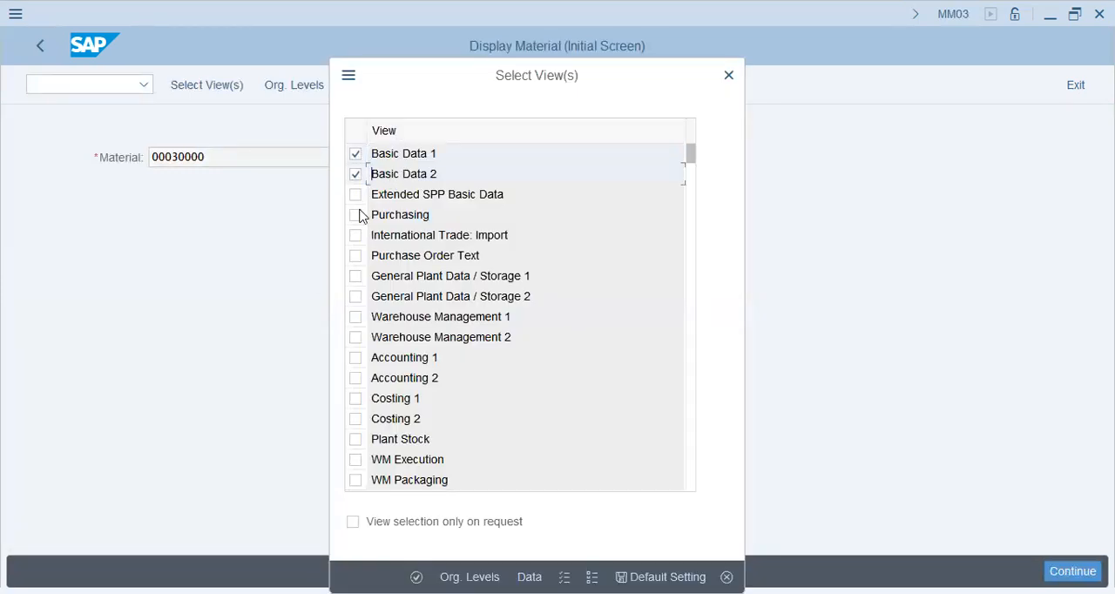
{"action": "left_click", "coordinate": [357, 298]}
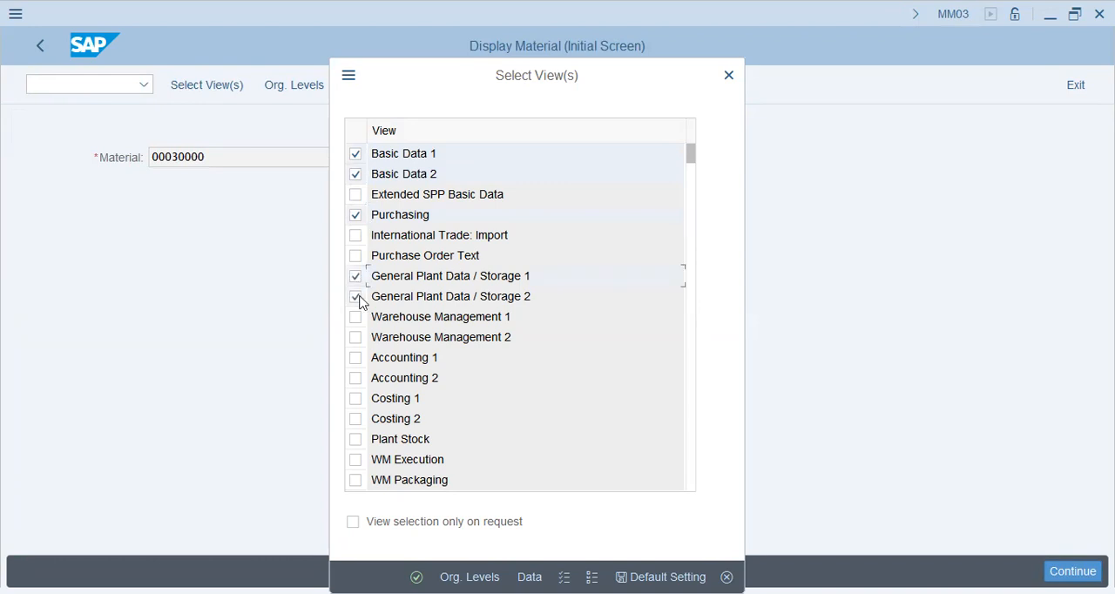
{"action": "left_click", "coordinate": [417, 577]}
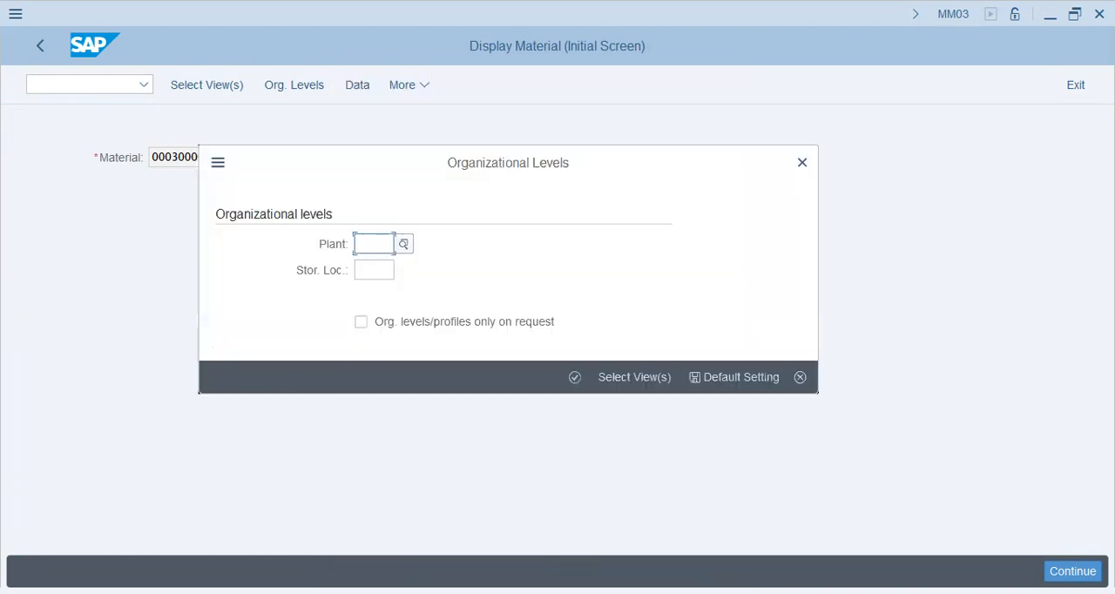
{"action": "type", "text": "aa42"}
{"action": "key", "text": "Return"}
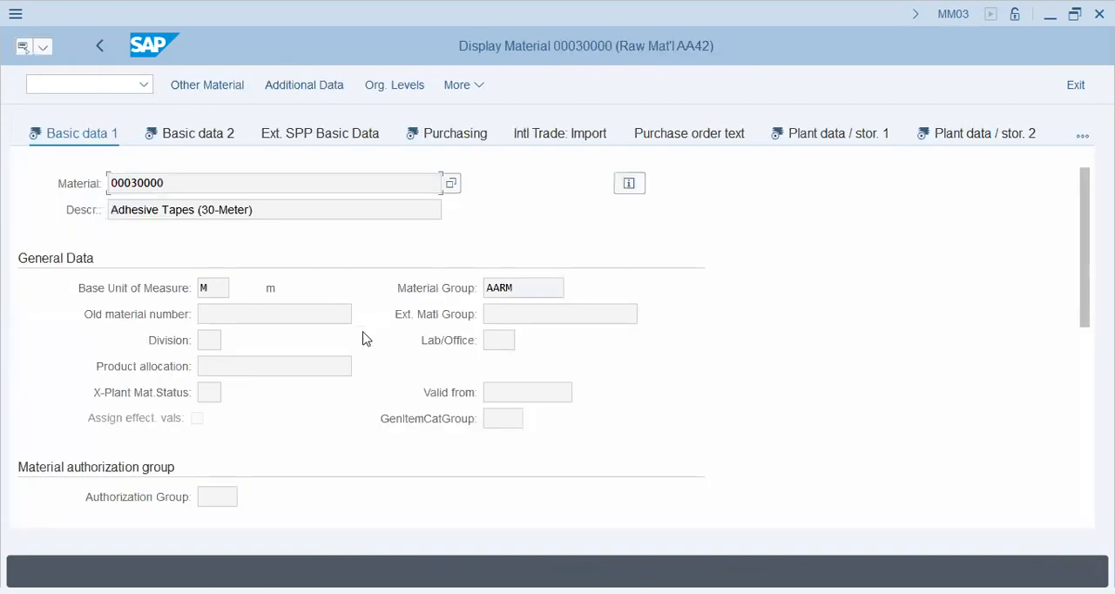
Examine the base unit, material group and other fields in the material's Basic data 1 and Basic data 2 views.
{"action": "left_click", "coordinate": [219, 290]}
{"action": "left_click", "coordinate": [507, 288]}
{"action": "scroll", "coordinate": [238, 375], "scroll_direction": "down", "scroll_amount": 10}
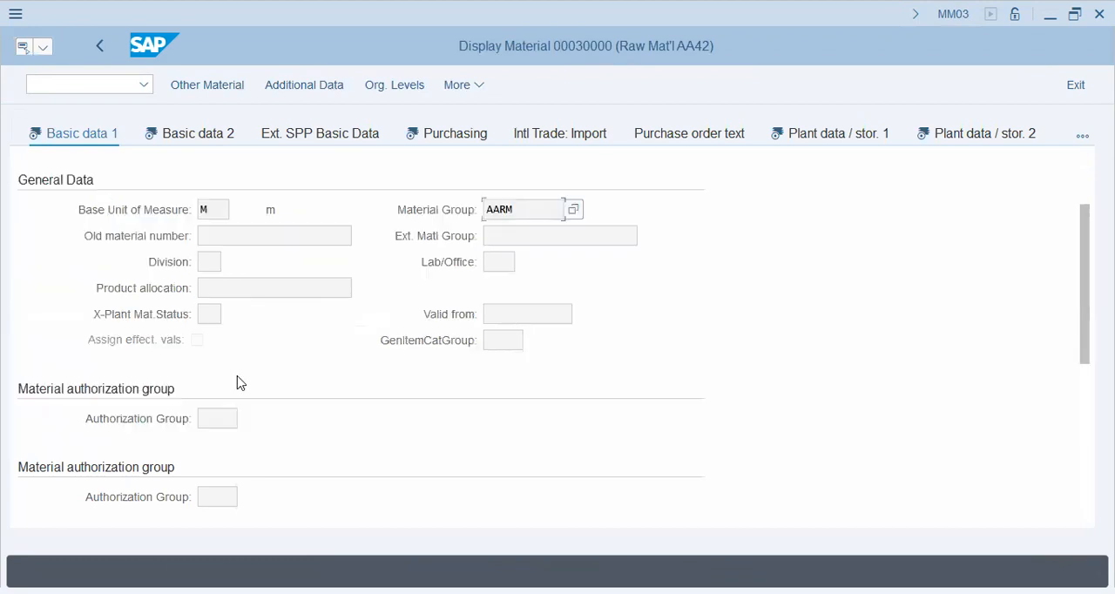
{"action": "scroll", "coordinate": [237, 376], "scroll_direction": "up", "scroll_amount": 10}
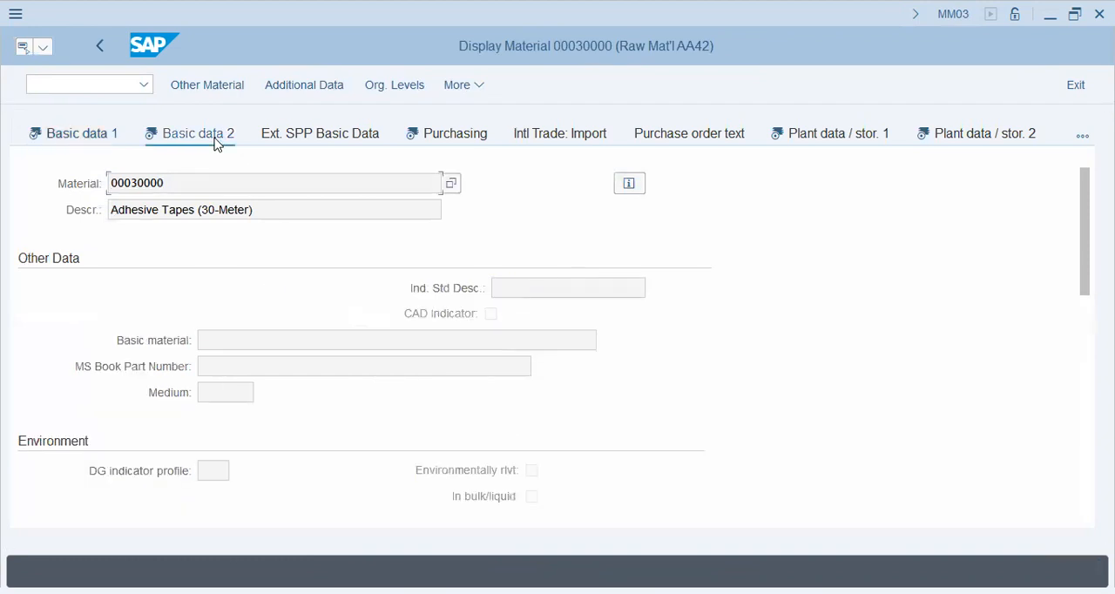
{"action": "scroll", "coordinate": [232, 369], "scroll_direction": "down", "scroll_amount": 10}
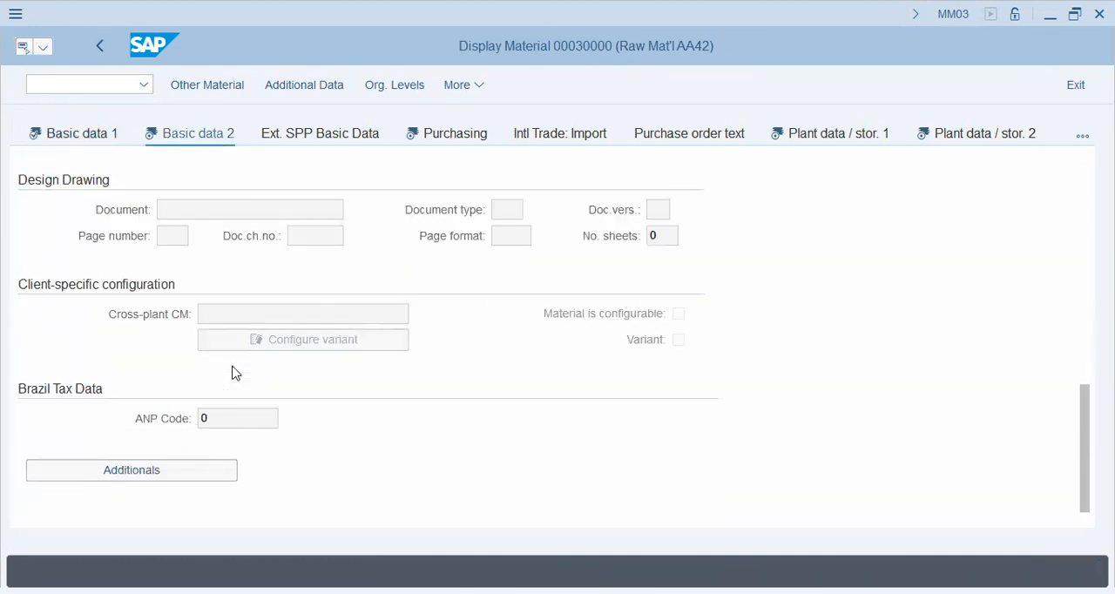
Examine the general data, purchasing values and manufacturer data in the material's Purchasing view, including the Autom. PO and Source list indicators.
{"action": "scroll", "coordinate": [233, 367], "scroll_direction": "up", "scroll_amount": 10}
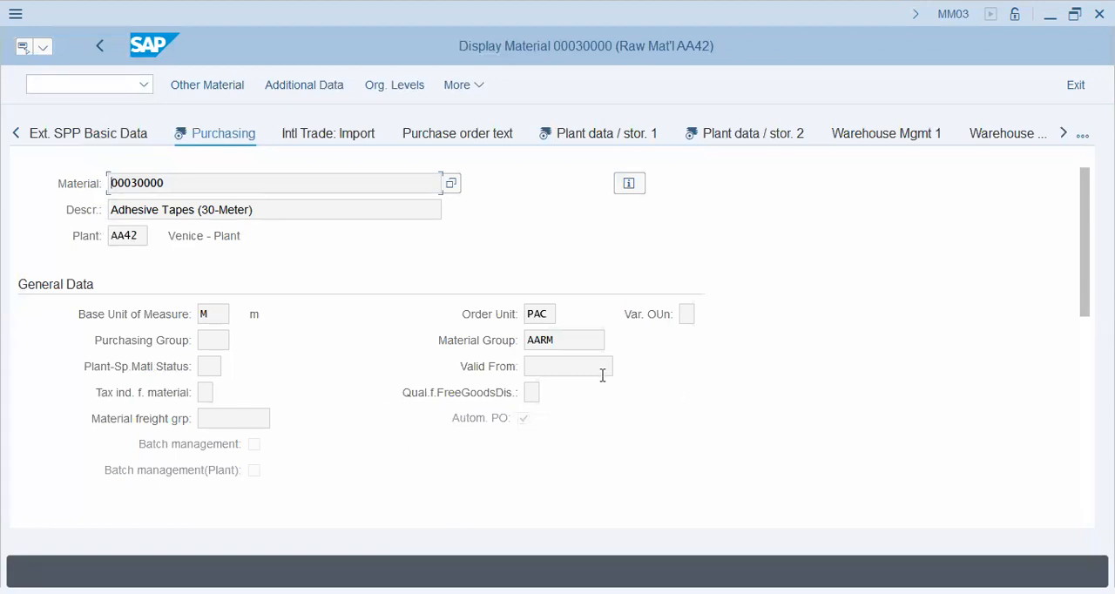
{"action": "scroll", "coordinate": [602, 379], "scroll_direction": "down", "scroll_amount": 3}
{"action": "scroll", "coordinate": [604, 358], "scroll_direction": "up", "scroll_amount": 1}
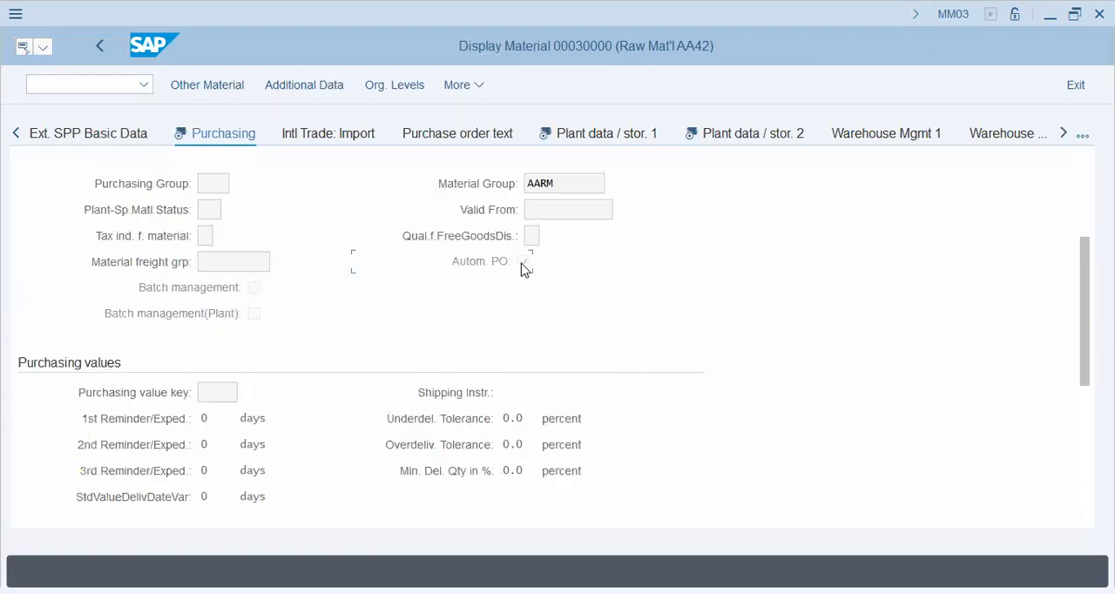
{"action": "left_click", "coordinate": [533, 234]}
{"action": "scroll", "coordinate": [306, 375], "scroll_direction": "down", "scroll_amount": 5}
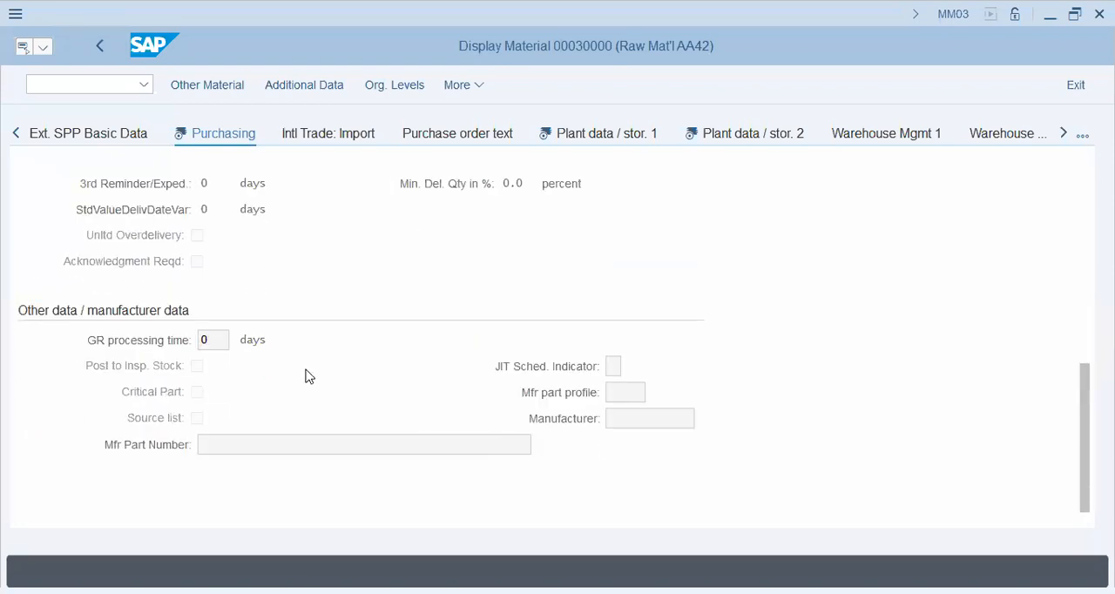
{"action": "left_click", "coordinate": [197, 422]}
{"action": "left_click", "coordinate": [454, 87]}
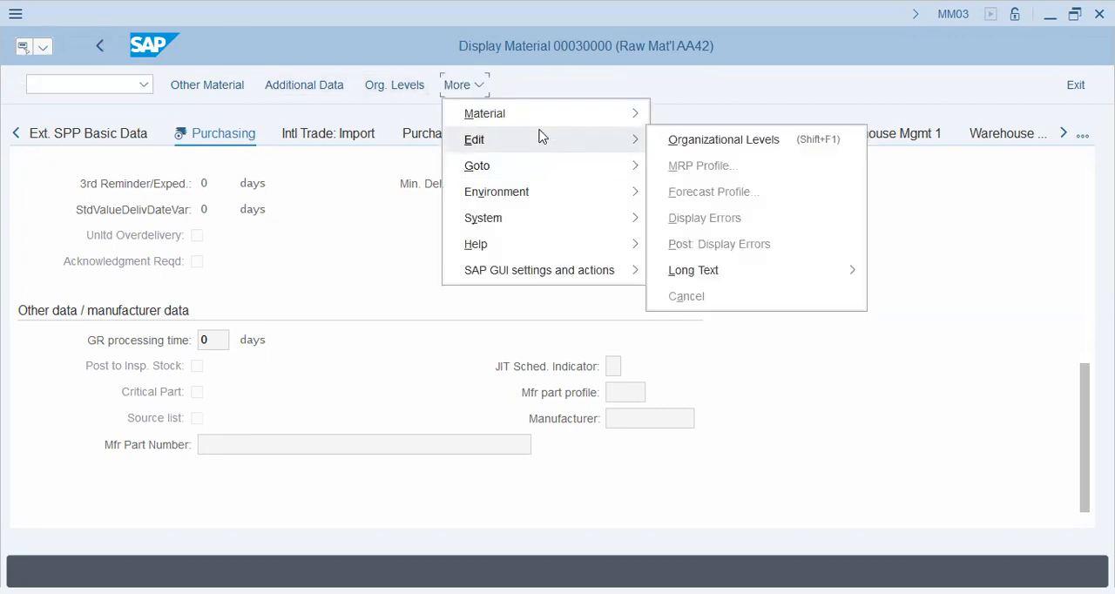
{"action": "mouse_move", "coordinate": [540, 117]}
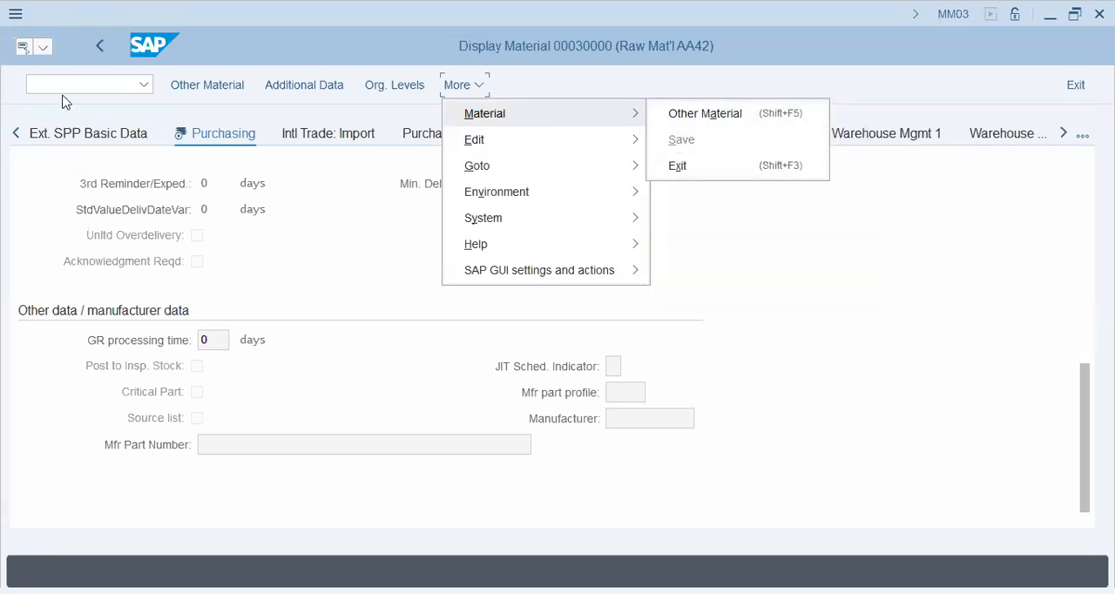
Leave the display with transaction MM02 and call up the view selection for changing material 00030000.
{"action": "left_click", "coordinate": [79, 446]}
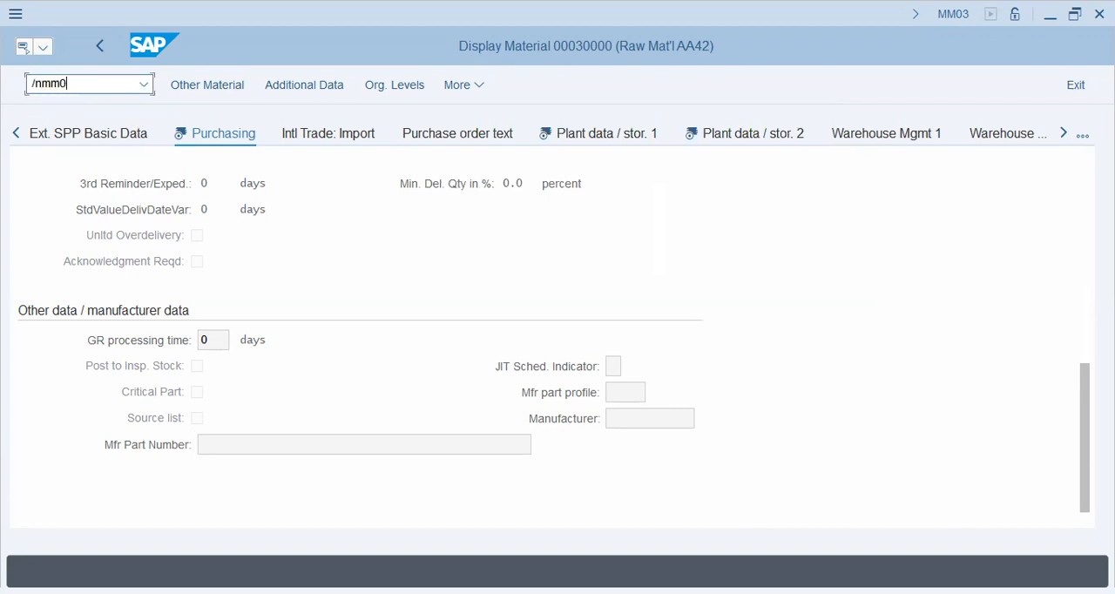
{"action": "key", "text": "Return"}
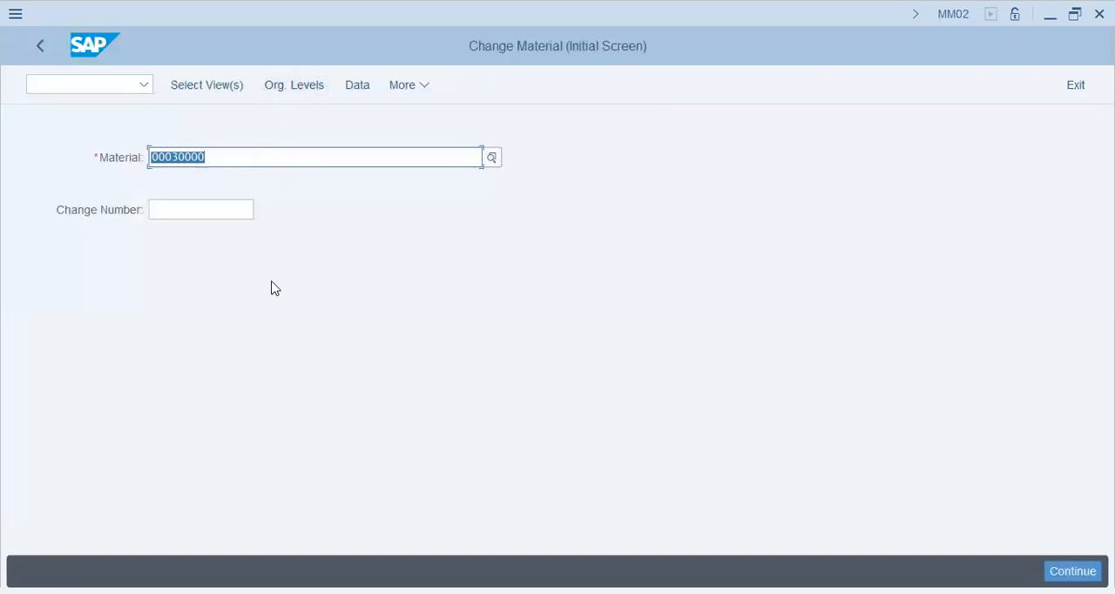
{"action": "key", "text": "Return"}
Open the Basic Data 1 and 2, Purchasing, General Plant Data / Storage 1 and 2, and Plant Stock views for plant AA42.
{"action": "left_click", "coordinate": [356, 155]}
{"action": "left_click", "coordinate": [355, 174]}
{"action": "left_click", "coordinate": [356, 215]}
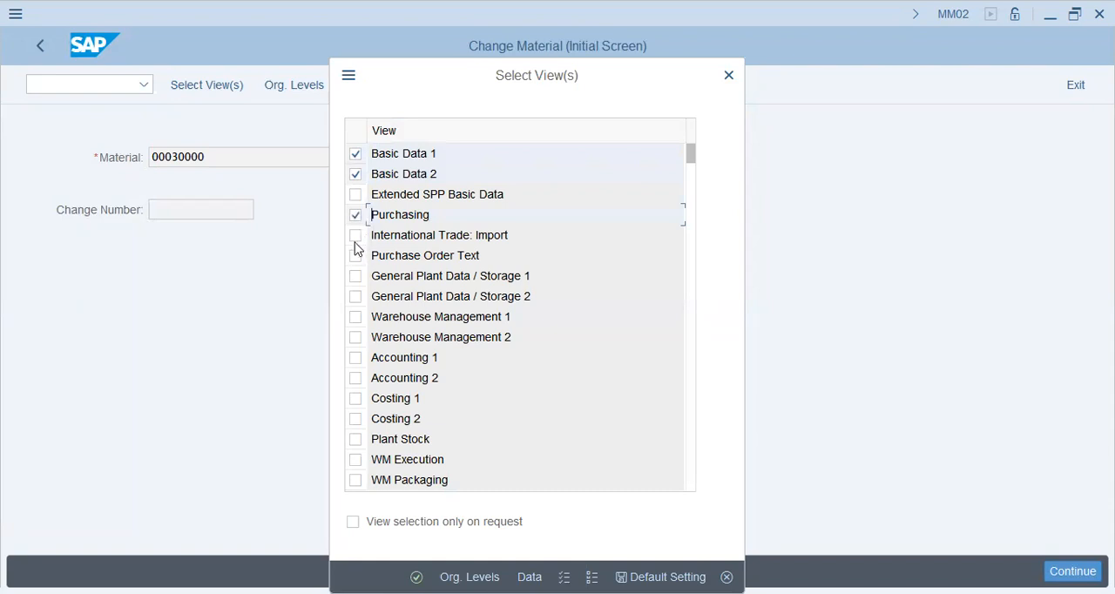
{"action": "left_click", "coordinate": [356, 277]}
{"action": "left_click", "coordinate": [356, 297]}
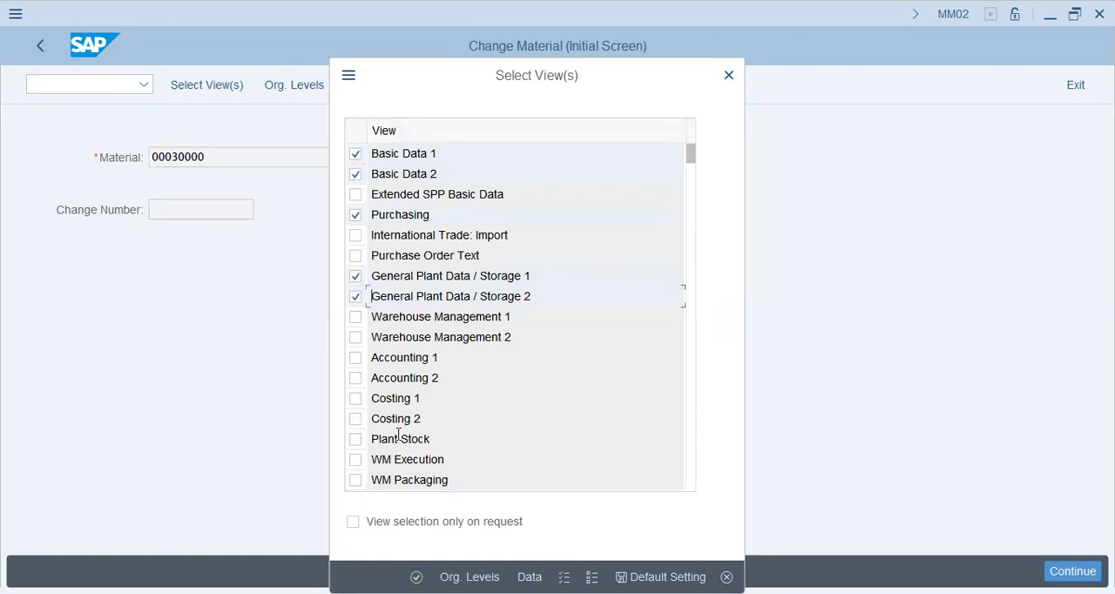
{"action": "left_click", "coordinate": [355, 439]}
{"action": "left_click", "coordinate": [417, 577]}
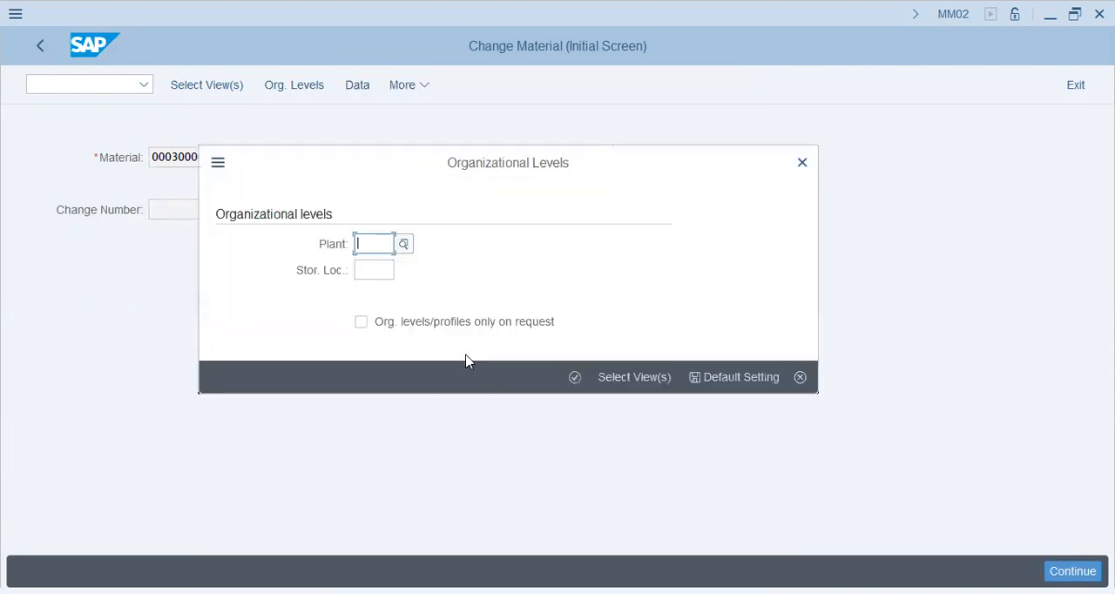
{"action": "type", "text": "aa2"}
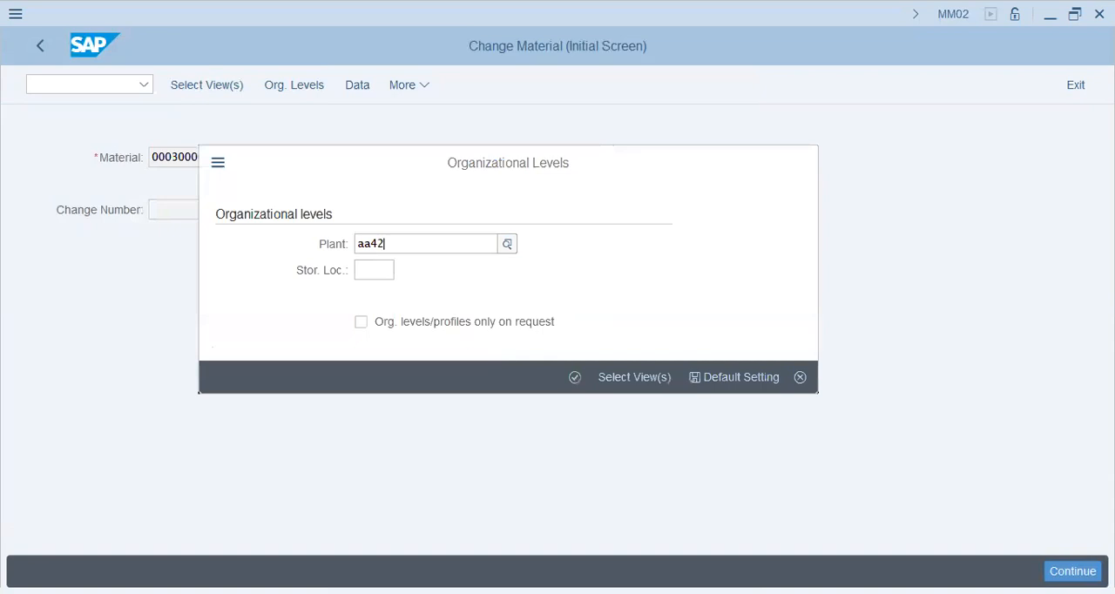
{"action": "left_click", "coordinate": [473, 355]}
{"action": "left_click", "coordinate": [574, 378]}
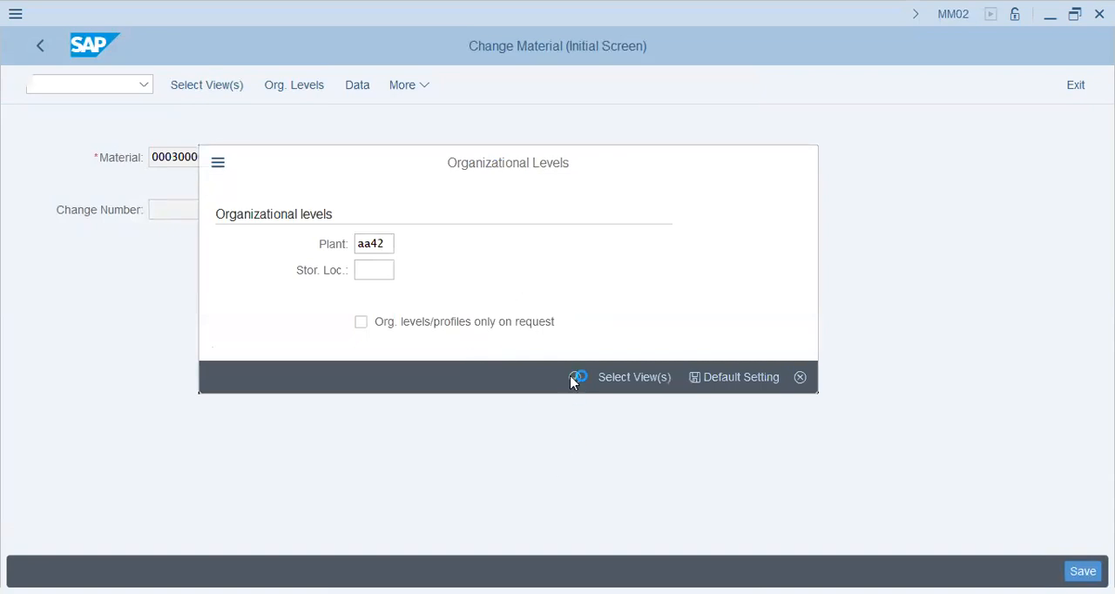
Set the purchasing group to ROH and the material group to AARM in the material's Purchasing view.
{"action": "scroll", "coordinate": [366, 418], "scroll_direction": "down", "scroll_amount": 5}
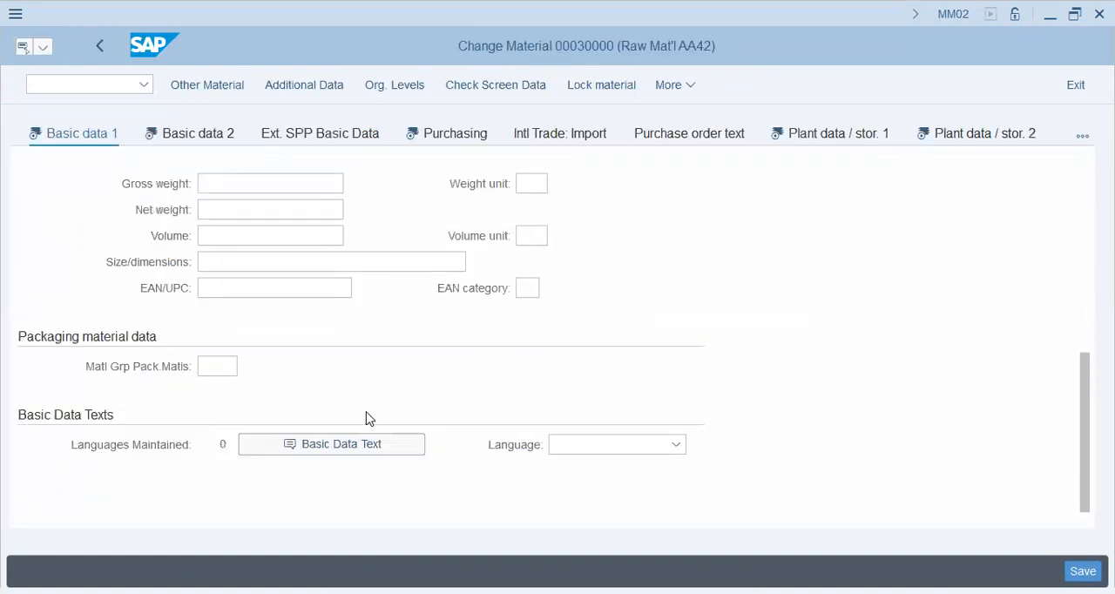
{"action": "scroll", "coordinate": [366, 418], "scroll_direction": "up", "scroll_amount": 6}
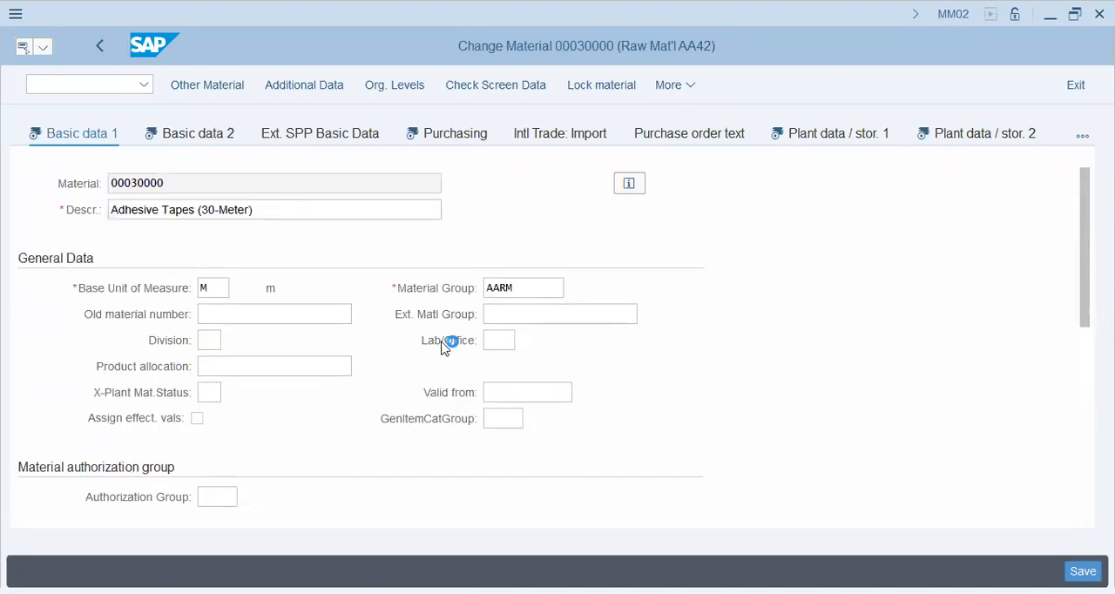
{"action": "scroll", "coordinate": [433, 407], "scroll_direction": "down", "scroll_amount": 3}
{"action": "scroll", "coordinate": [430, 411], "scroll_direction": "down", "scroll_amount": 5}
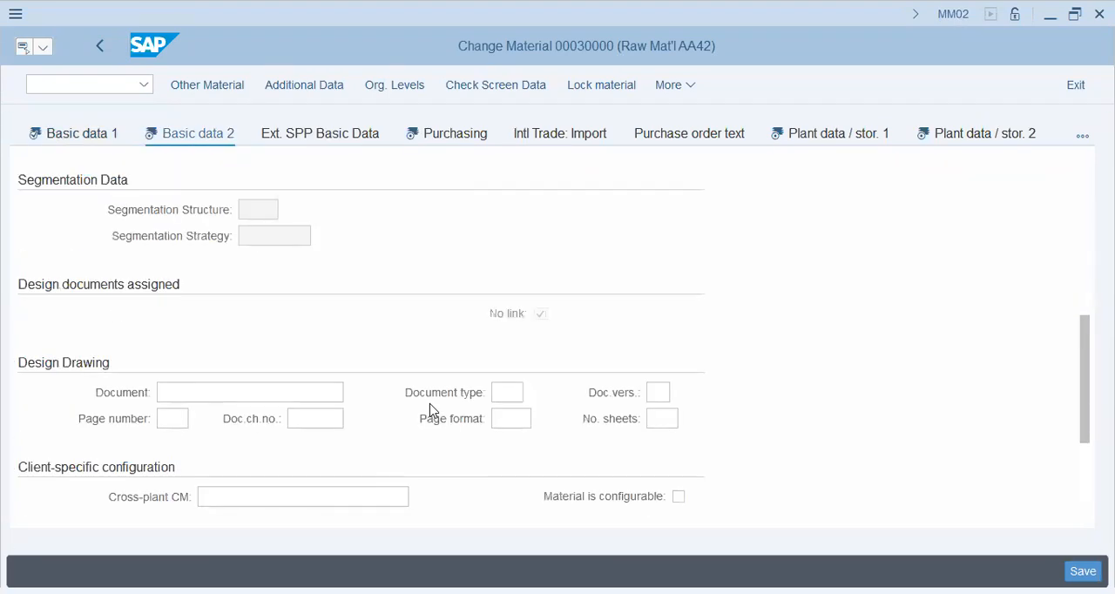
{"action": "scroll", "coordinate": [429, 414], "scroll_direction": "up", "scroll_amount": 10}
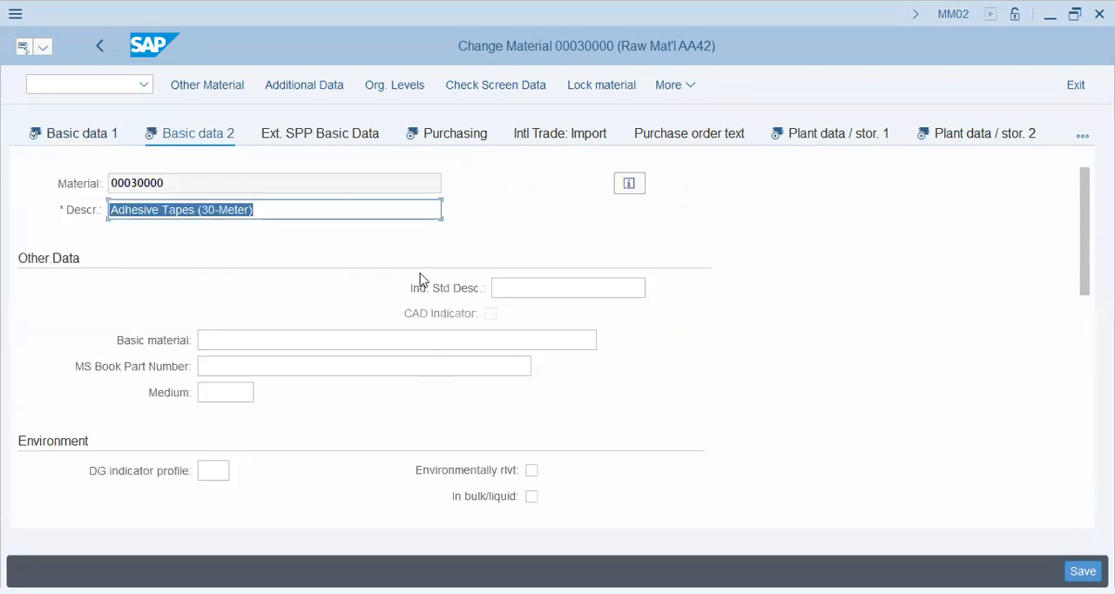
{"action": "left_click", "coordinate": [434, 133]}
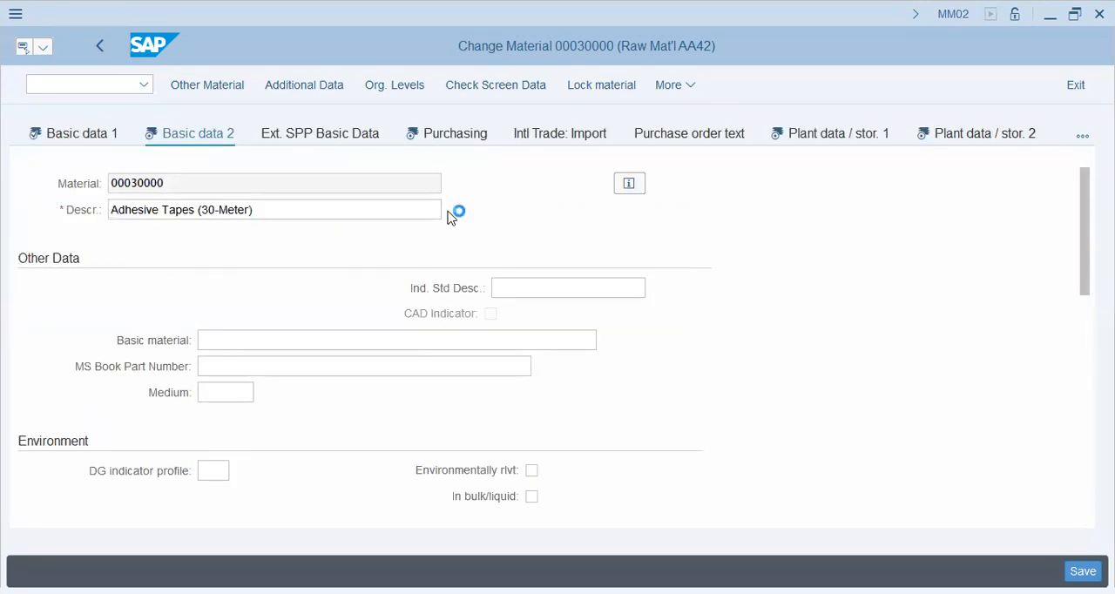
{"action": "left_click", "coordinate": [219, 341]}
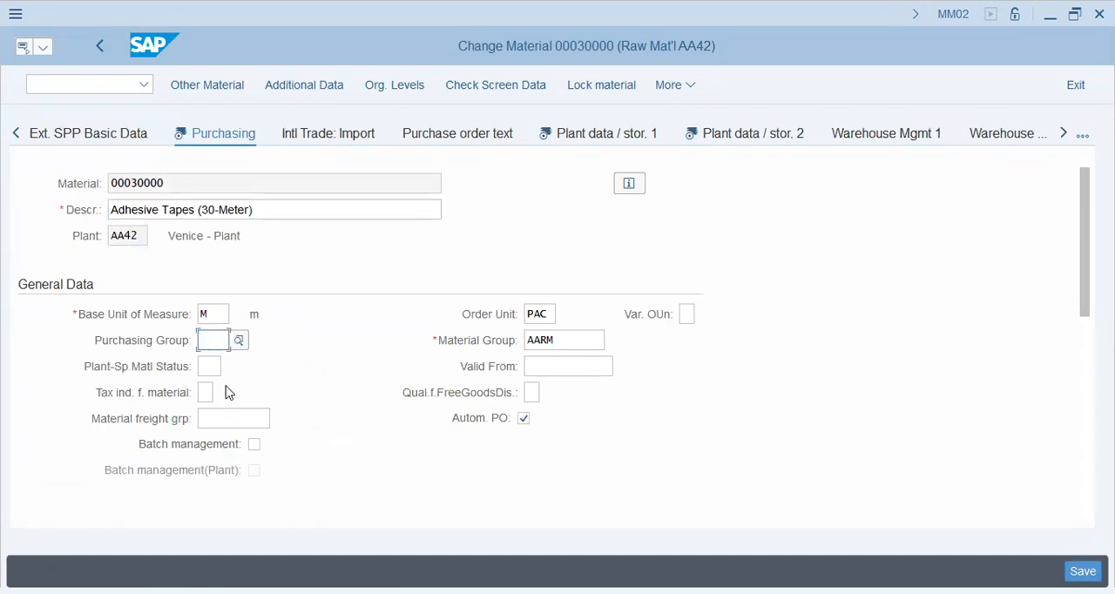
{"action": "type", "text": "roh"}
{"action": "key", "text": "Tab"}
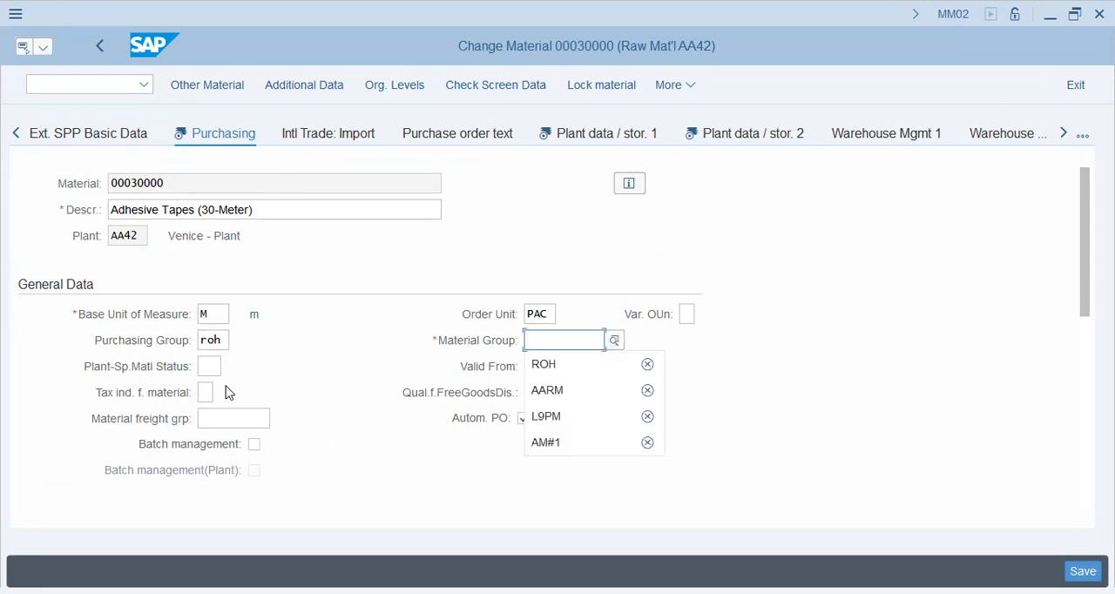
{"action": "type", "text": "aarm"}
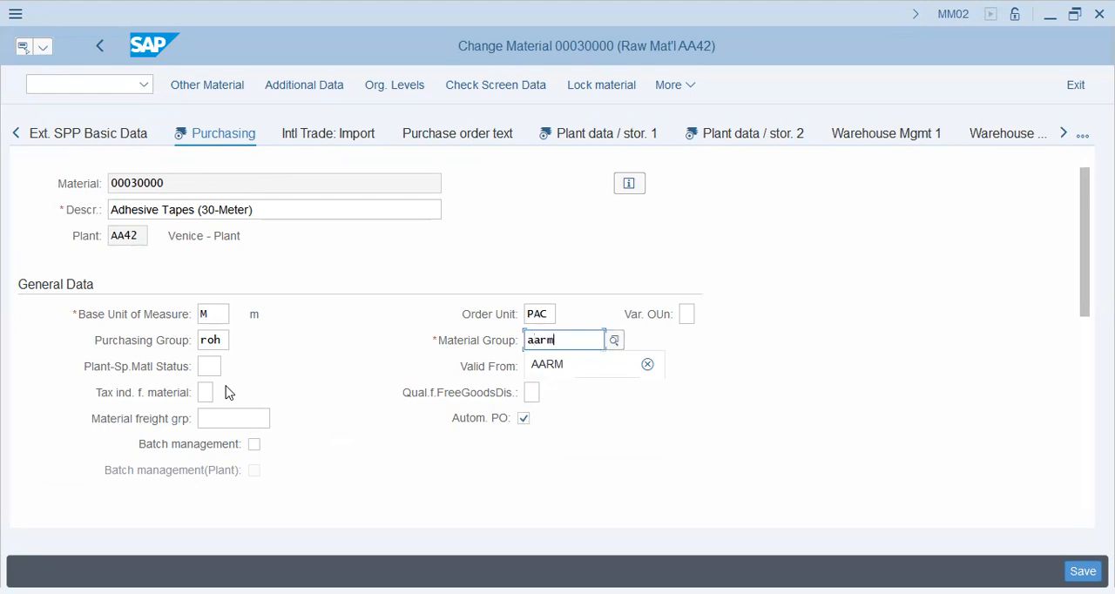
Tick the Source list indicator in the Purchasing view's other data / manufacturer data.
{"action": "left_click", "coordinate": [214, 366]}
{"action": "scroll", "coordinate": [236, 403], "scroll_direction": "down", "scroll_amount": 5}
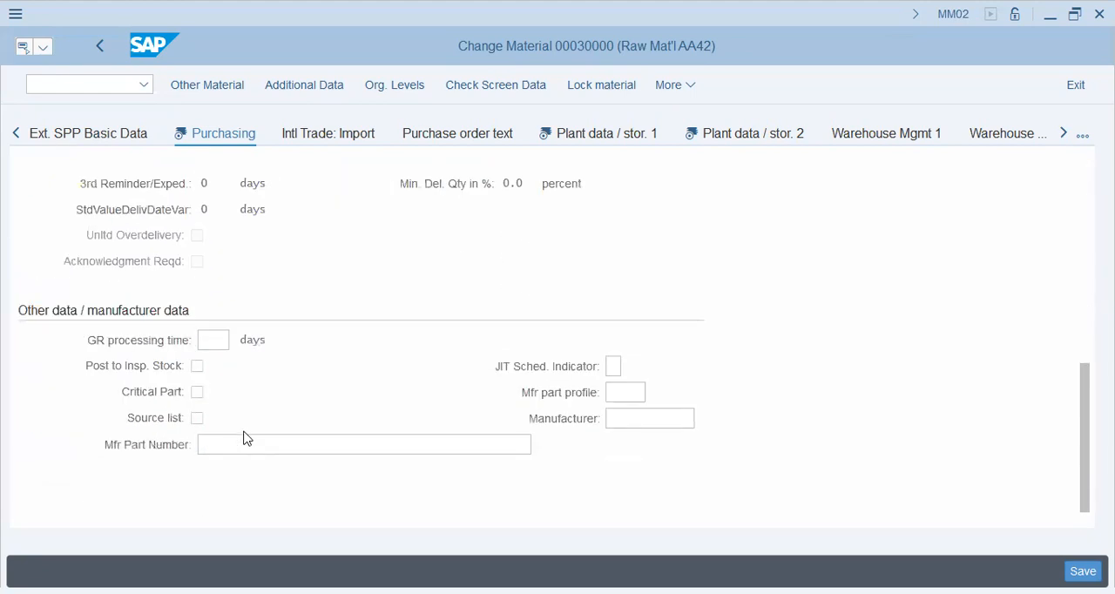
{"action": "left_click", "coordinate": [198, 419]}
Examine the shelf life data, general plant parameters and profit center in the Plant data / stor. 1 and 2 views.
{"action": "left_click", "coordinate": [582, 141]}
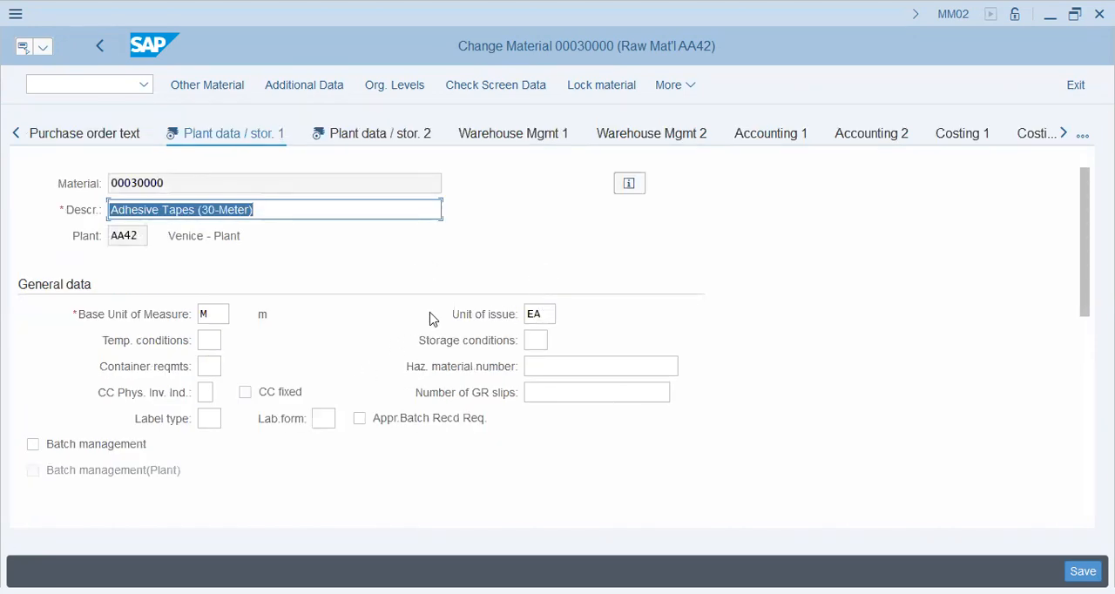
{"action": "scroll", "coordinate": [554, 388], "scroll_direction": "down", "scroll_amount": 3}
{"action": "scroll", "coordinate": [554, 388], "scroll_direction": "down", "scroll_amount": 3}
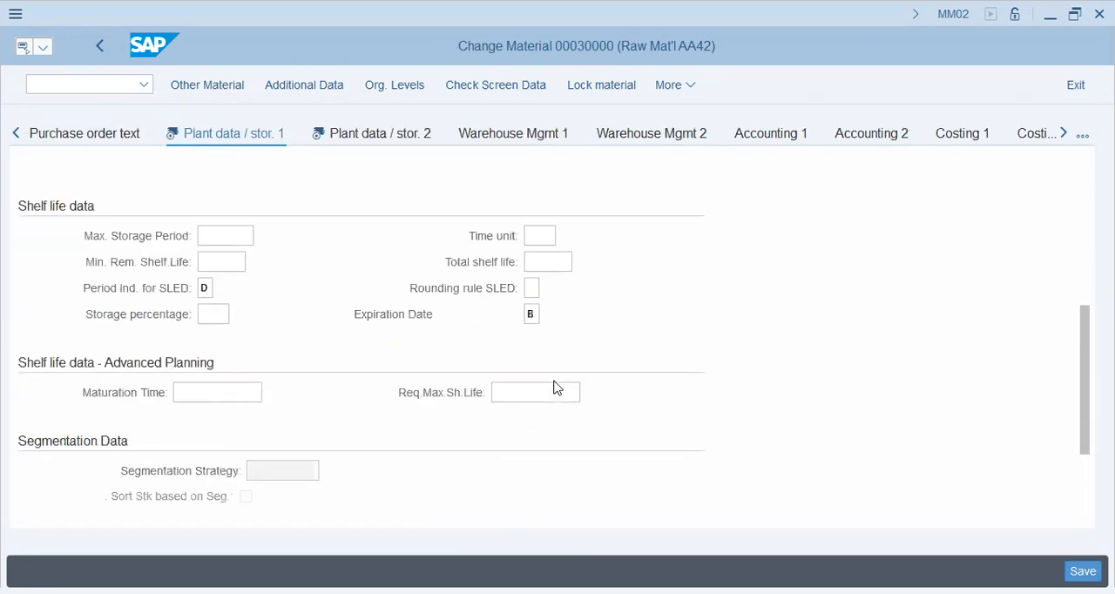
{"action": "scroll", "coordinate": [554, 388], "scroll_direction": "down", "scroll_amount": 3}
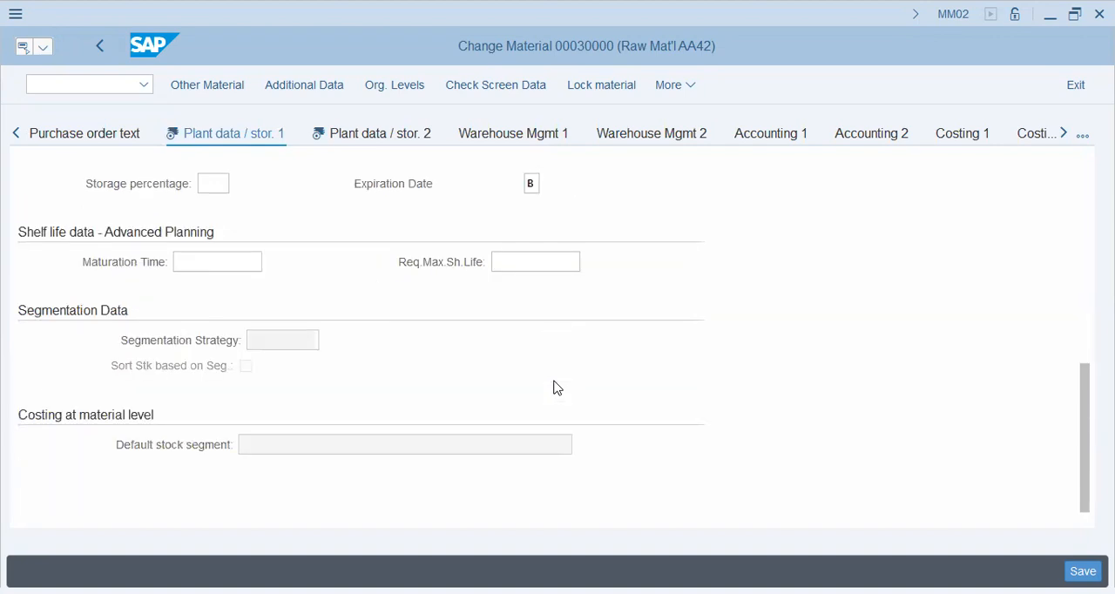
{"action": "left_click", "coordinate": [399, 136]}
{"action": "scroll", "coordinate": [433, 388], "scroll_direction": "down", "scroll_amount": 3}
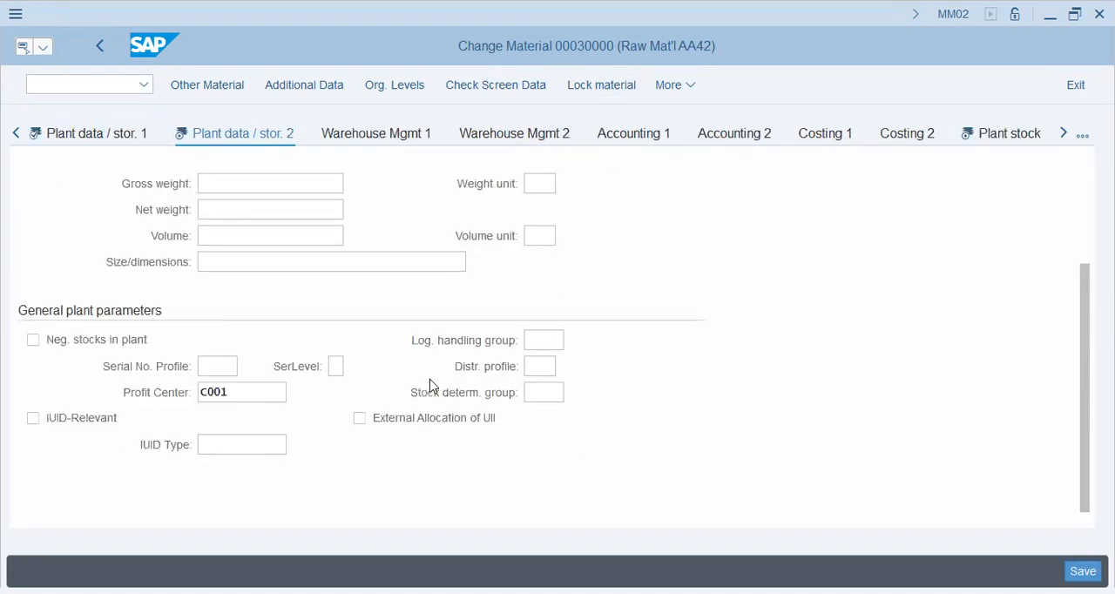
{"action": "scroll", "coordinate": [430, 383], "scroll_direction": "up", "scroll_amount": 3}
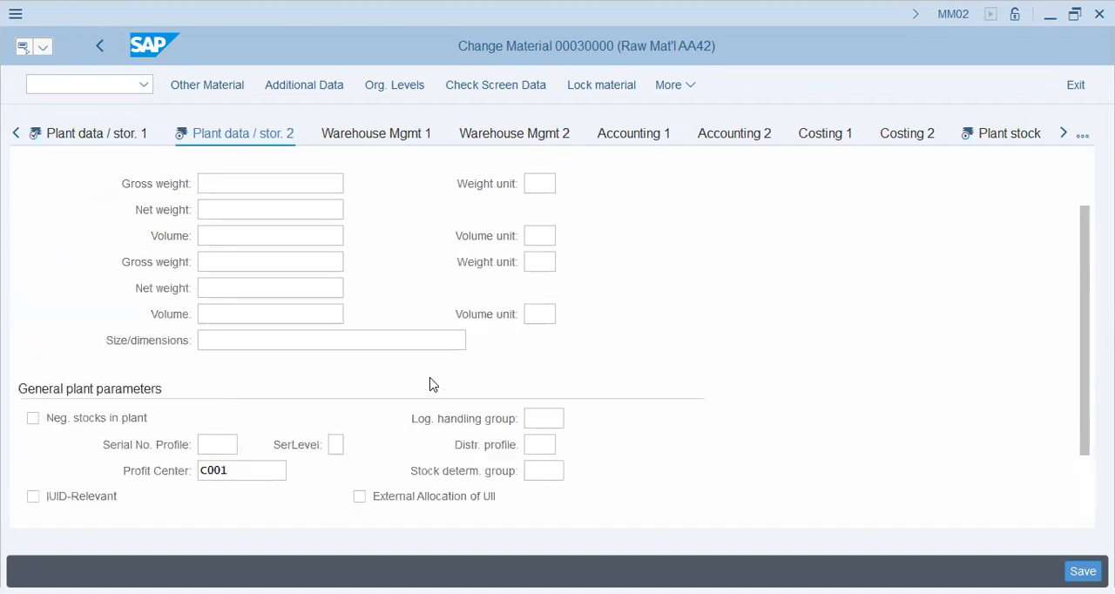
{"action": "scroll", "coordinate": [430, 384], "scroll_direction": "down", "scroll_amount": 3}
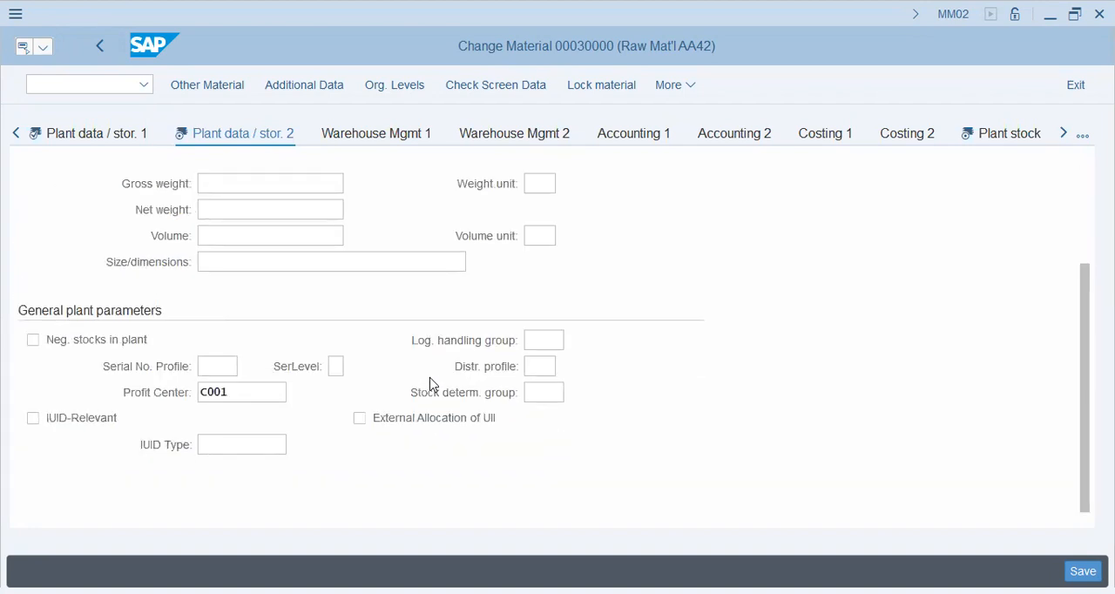
{"action": "left_click", "coordinate": [279, 401]}
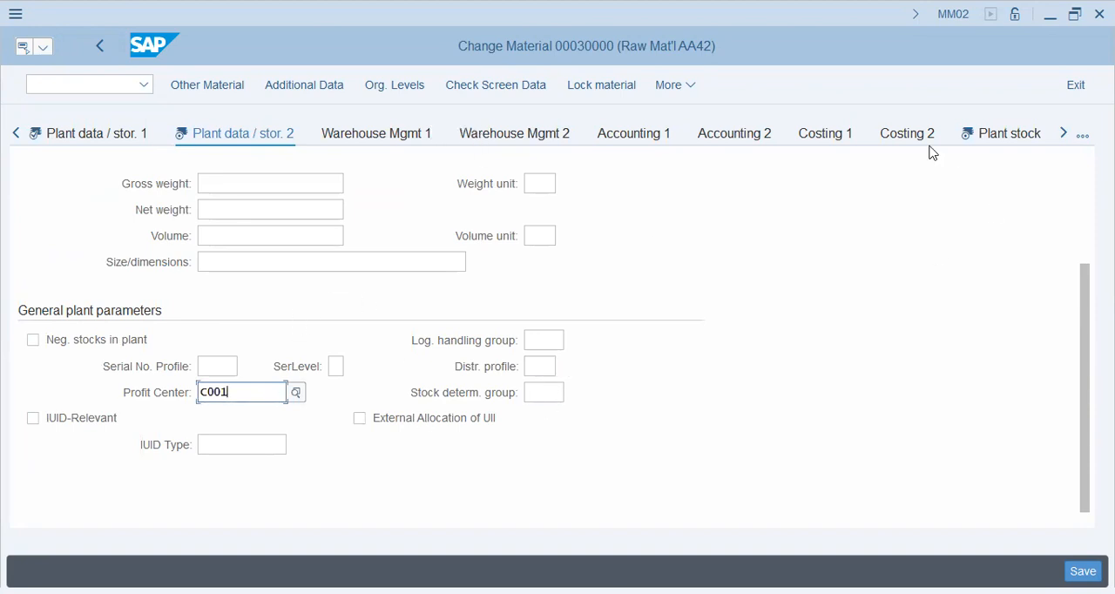
Check the current and previous period stocks in the Plant stock view and save the changes to material 00030000.
{"action": "left_click", "coordinate": [997, 139]}
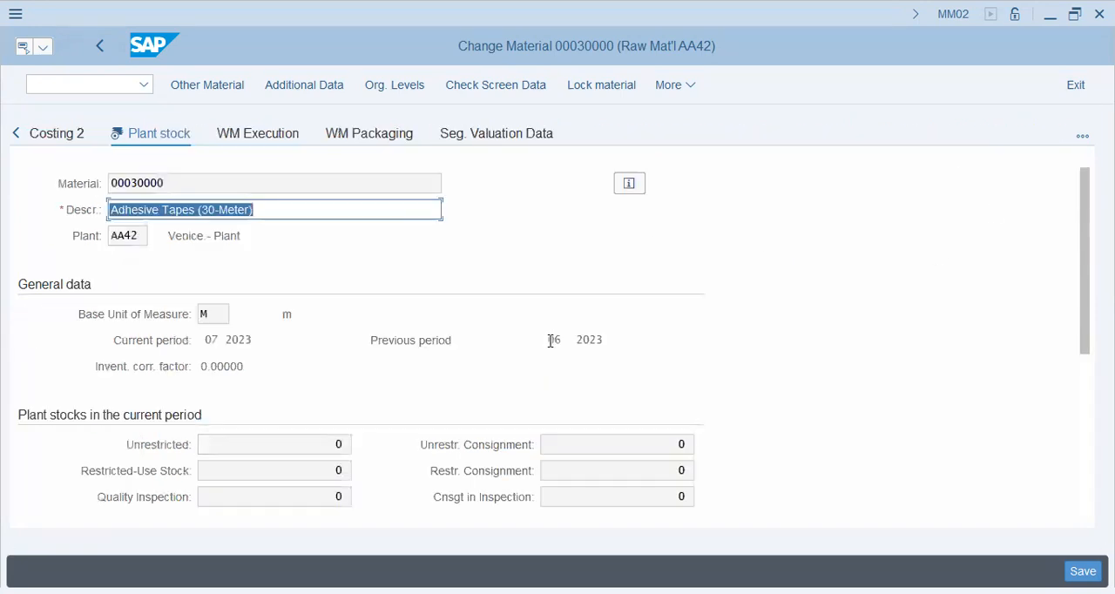
{"action": "scroll", "coordinate": [551, 340], "scroll_direction": "down", "scroll_amount": 3}
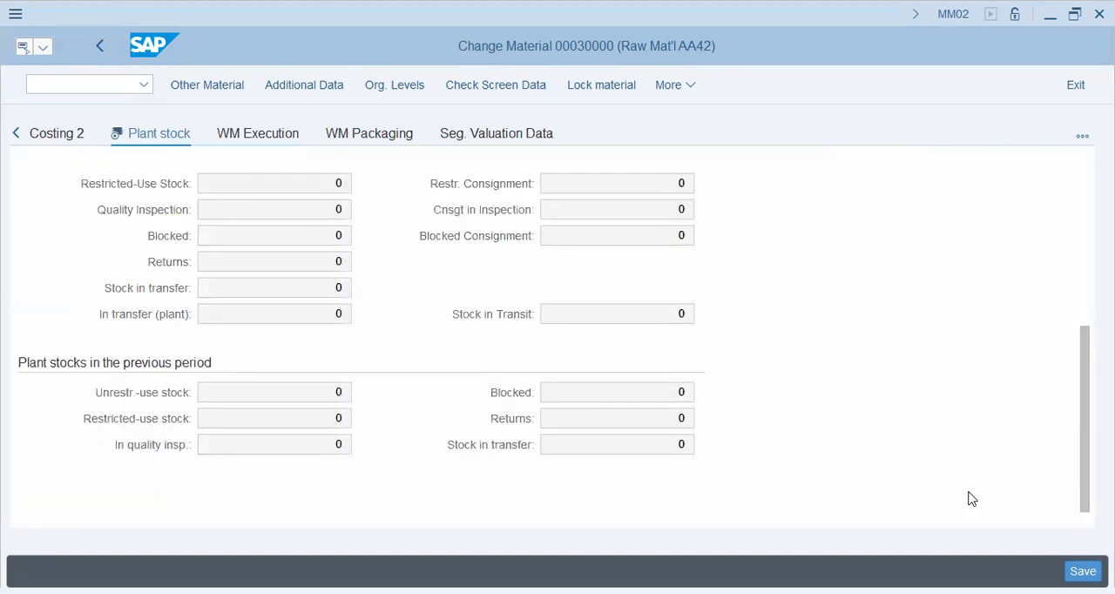
{"action": "scroll", "coordinate": [837, 435], "scroll_direction": "up", "scroll_amount": 5}
{"action": "scroll", "coordinate": [836, 430], "scroll_direction": "down", "scroll_amount": 3}
{"action": "scroll", "coordinate": [819, 415], "scroll_direction": "up", "scroll_amount": 3}
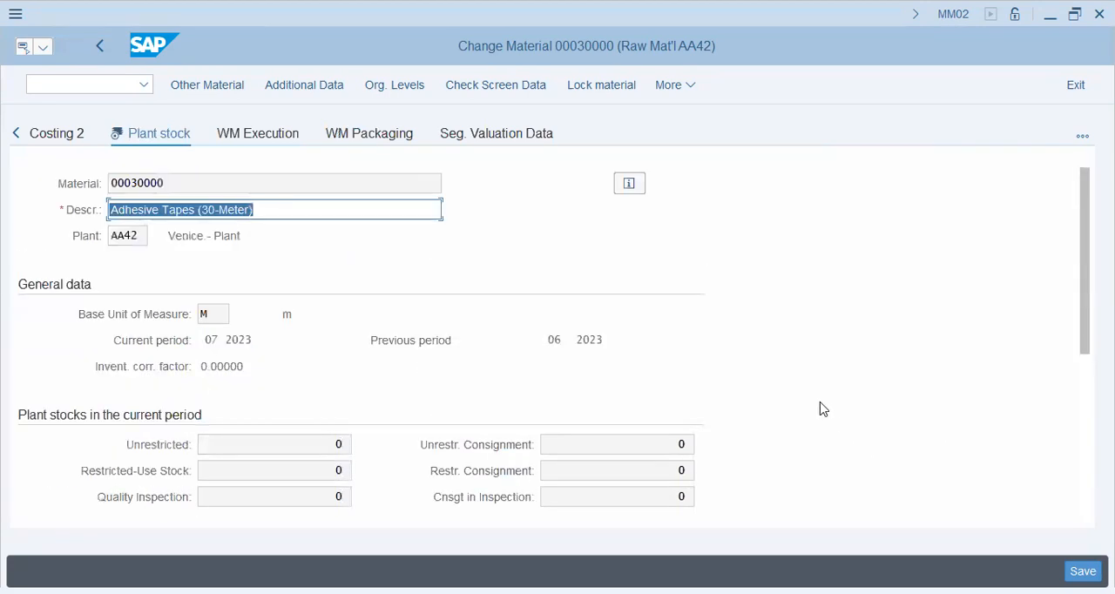
{"action": "left_click", "coordinate": [555, 341]}
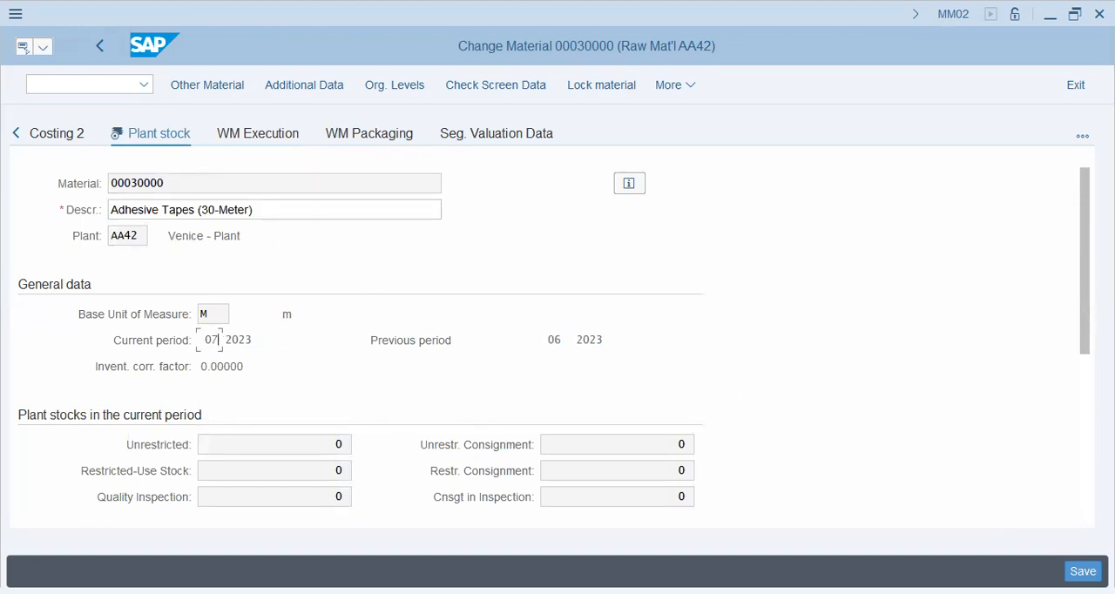
{"action": "key", "text": "F3"}
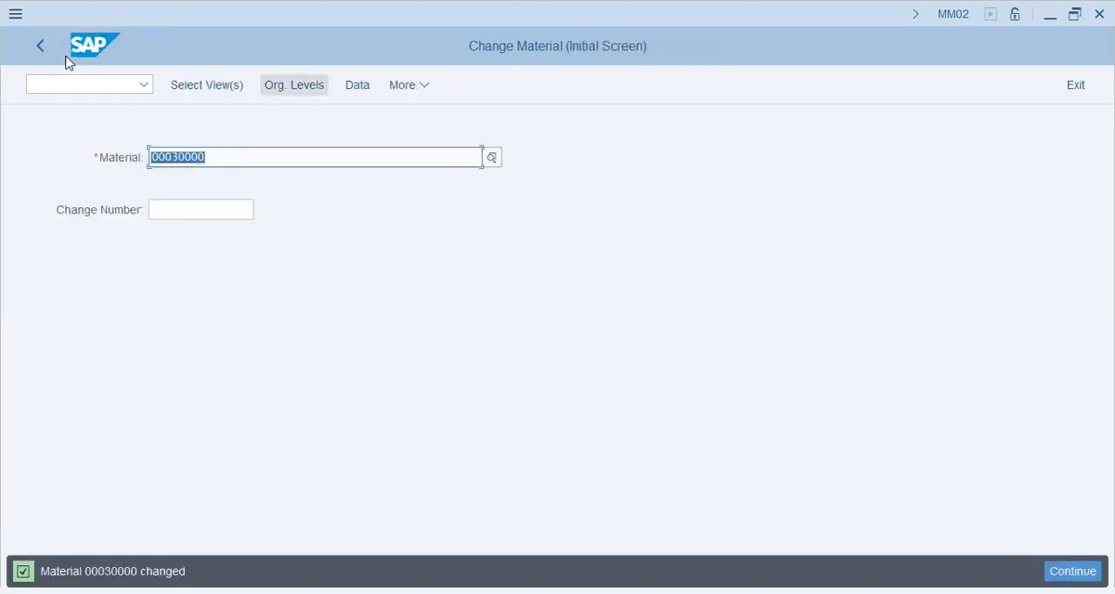
Start a new reservation with transaction MB21, using movement type 311 and plant AA42, and proceed to its new items.
{"action": "left_click", "coordinate": [62, 88]}
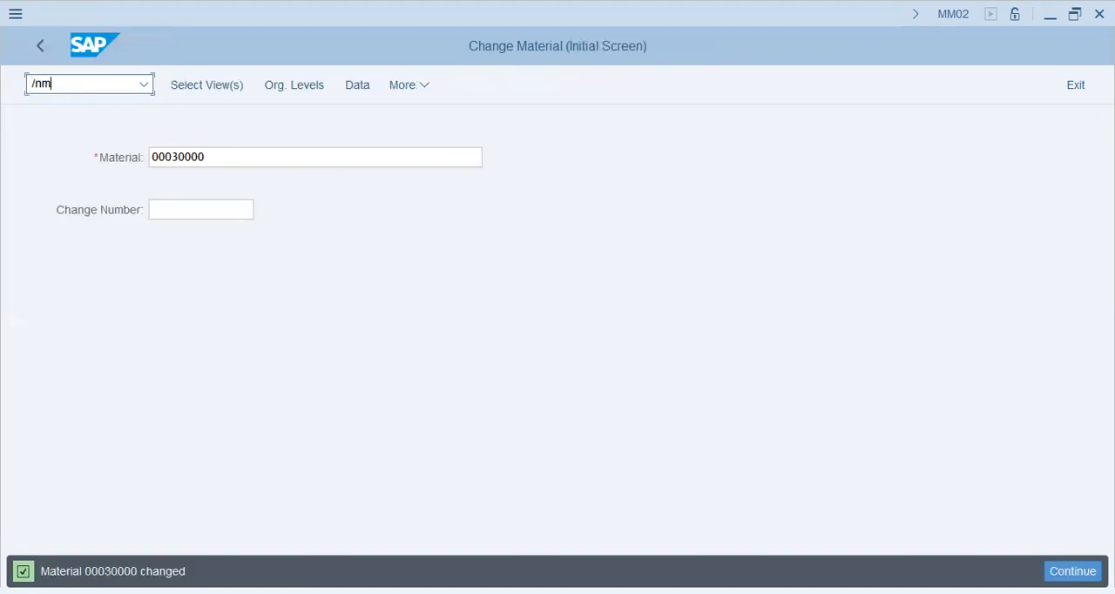
{"action": "key", "text": "Return"}
{"action": "type", "text": "b21"}
{"action": "key", "text": "Return"}
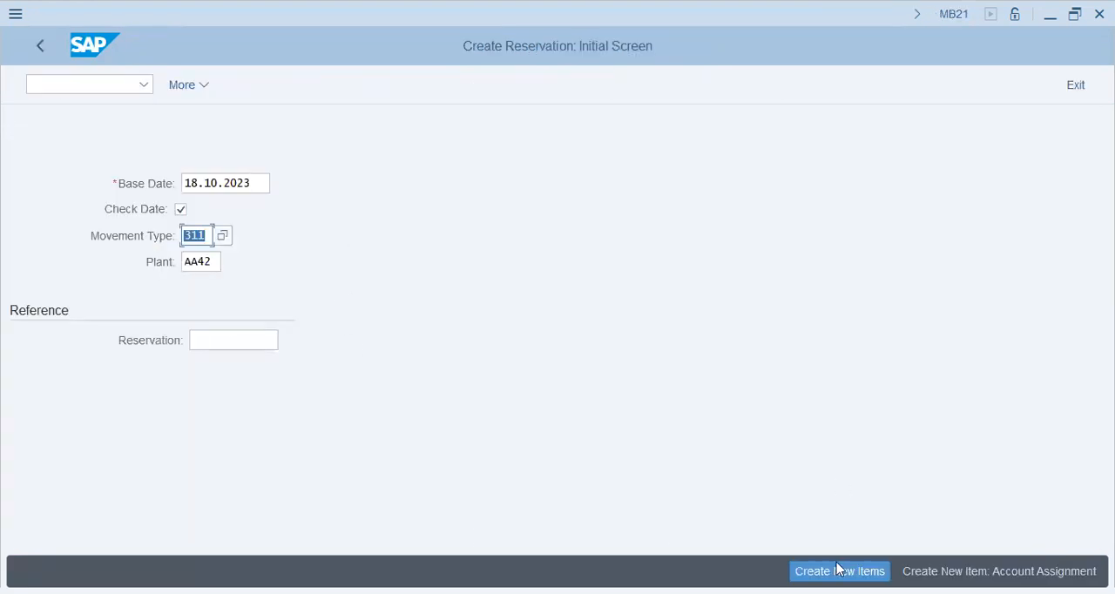
{"action": "left_click", "coordinate": [838, 568]}
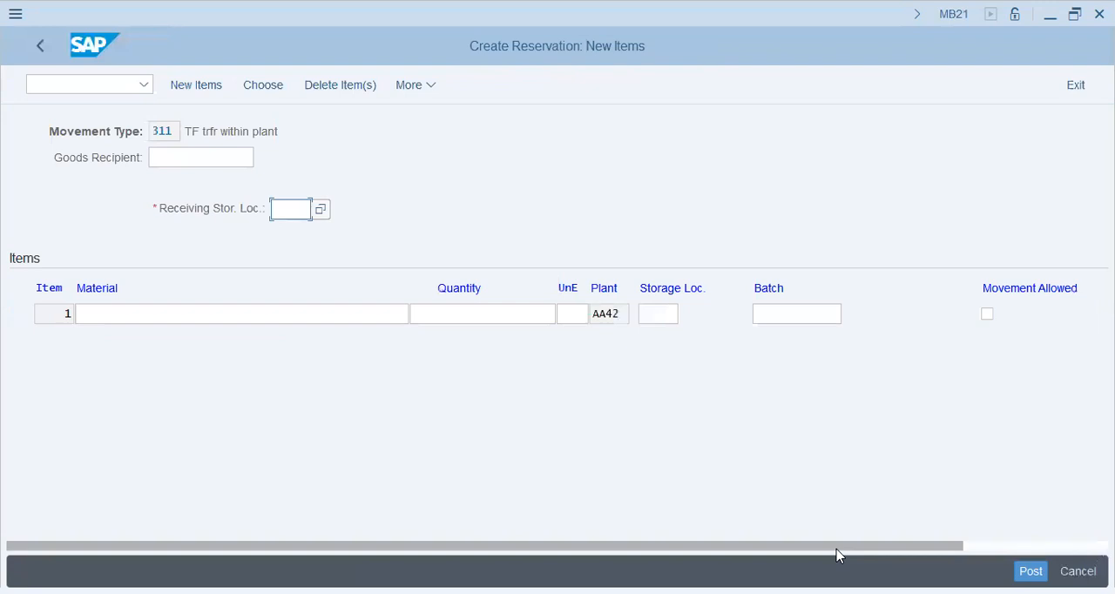
Enter receiving storage location KHI and an item for 100 of material 30000 with movement allowed, and try to post the reservation.
{"action": "key", "text": "space"}
{"action": "left_click", "coordinate": [333, 241]}
{"action": "left_click", "coordinate": [273, 312]}
{"action": "type", "text": "30000"}
{"action": "left_click", "coordinate": [478, 317]}
{"action": "type", "text": "1"}
{"action": "left_click", "coordinate": [473, 346]}
{"action": "left_click", "coordinate": [828, 314]}
{"action": "left_click", "coordinate": [987, 314]}
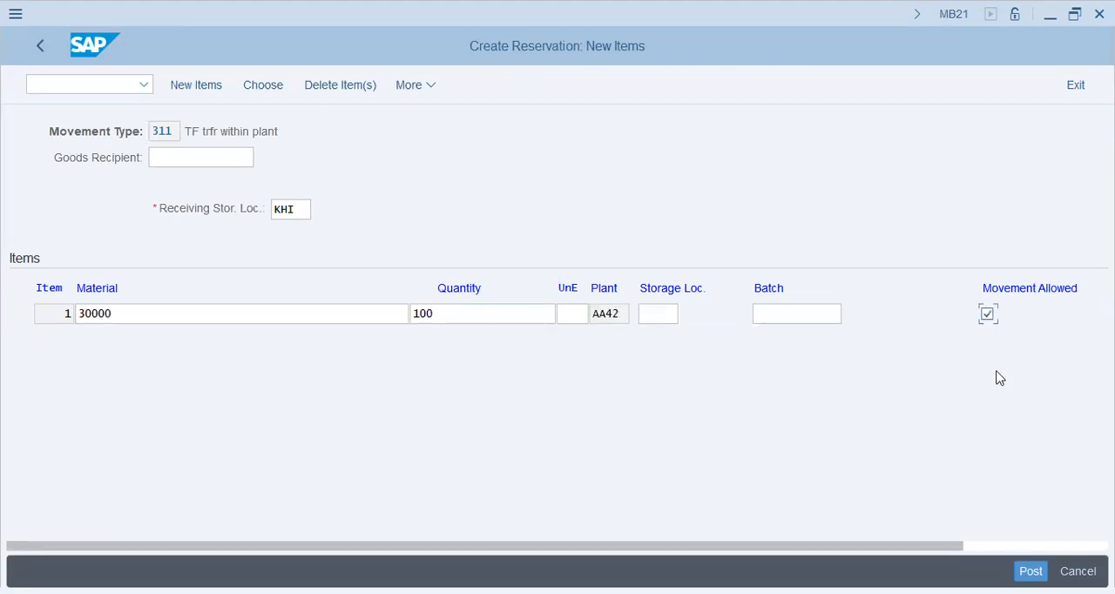
{"action": "left_click", "coordinate": [1026, 569]}
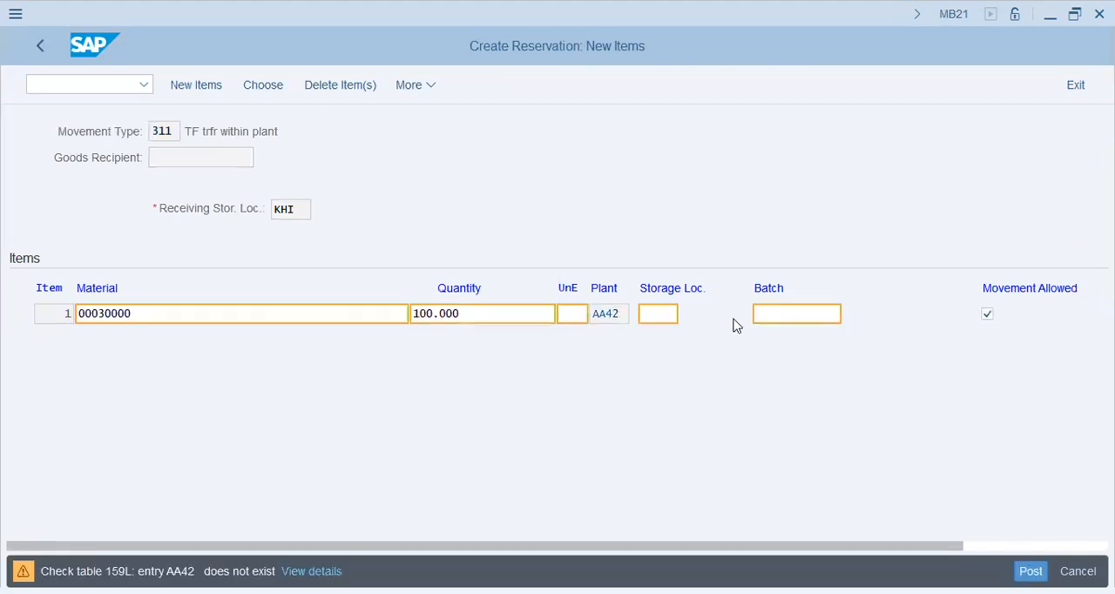